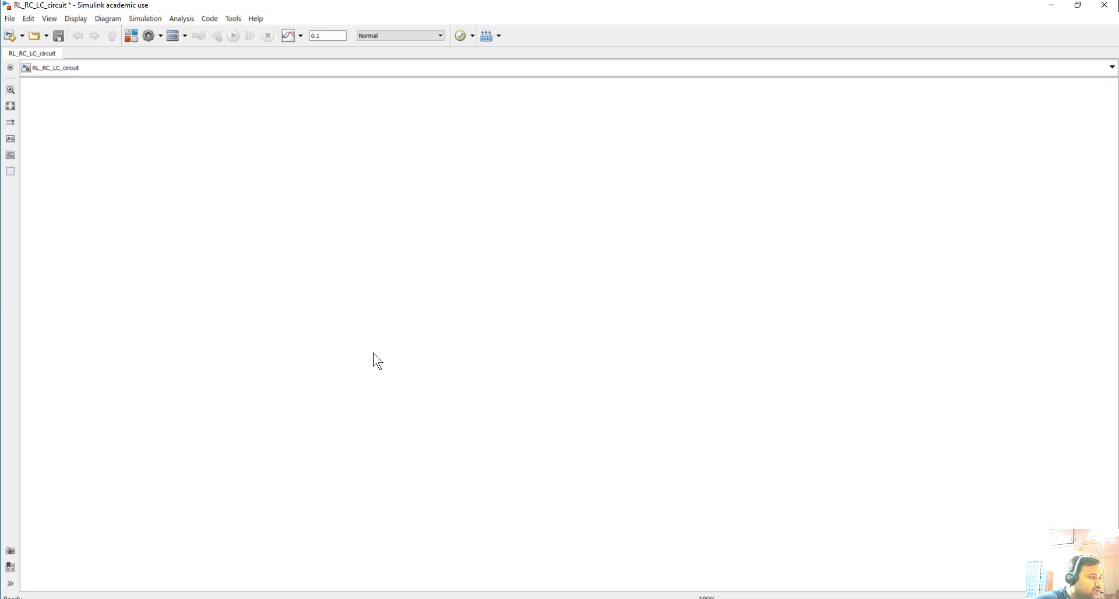
Step: Open the block library browser and position its window over the empty model canvas
left_click(132, 37)
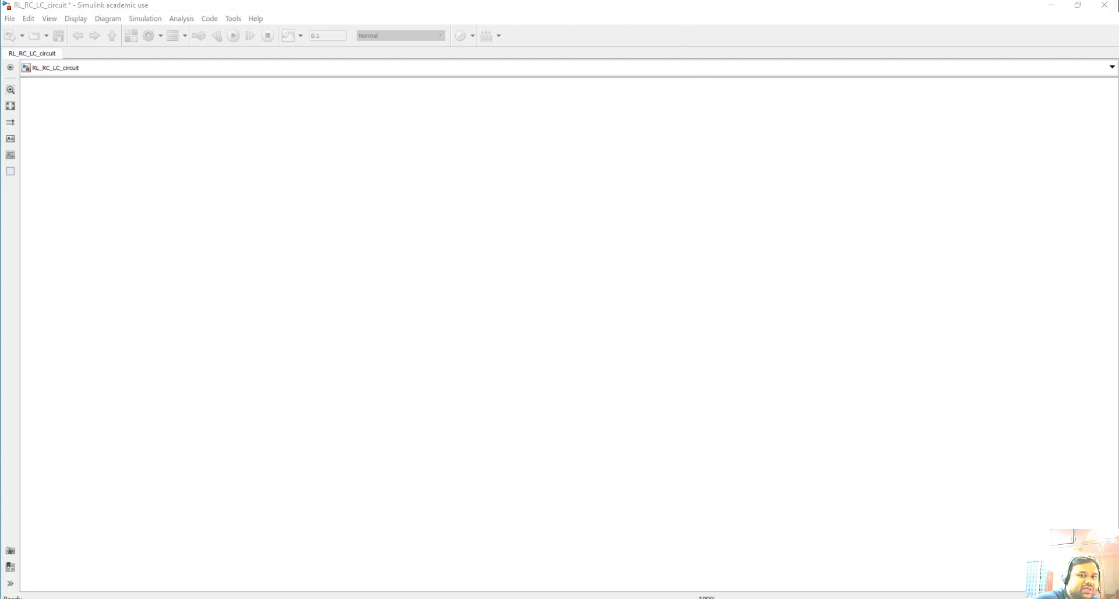
left_click_drag(0, 123, 372, 109)
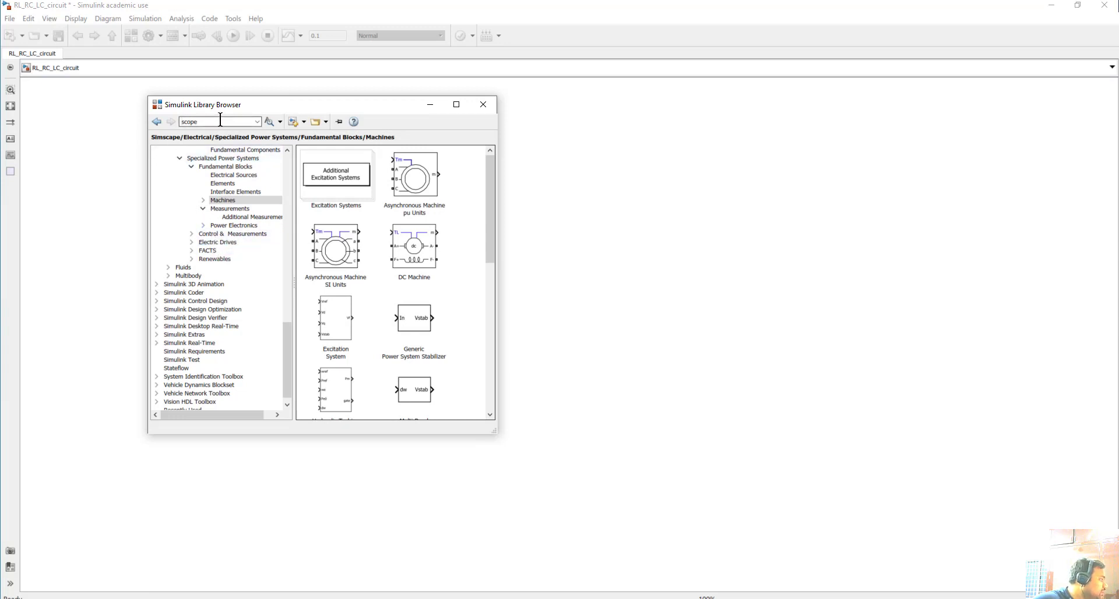
left_click_drag(236, 101, 209, 102)
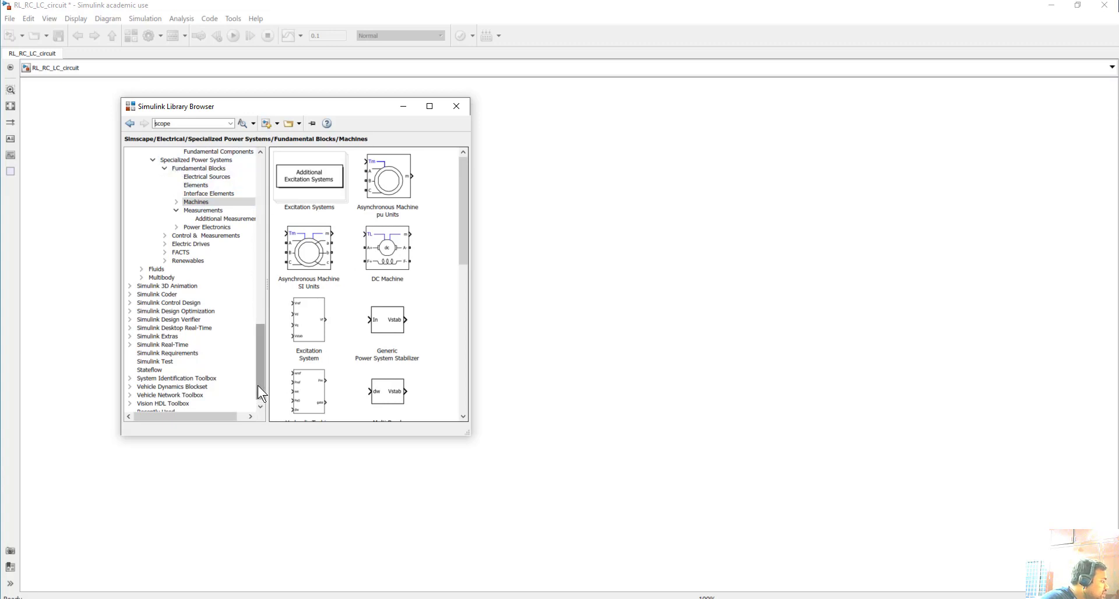
Step: Place a DC Voltage Source on the canvas from the Electrical Sources library of Specialized Power Systems' Fundamental Blocks
left_click_drag(260, 378, 267, 341)
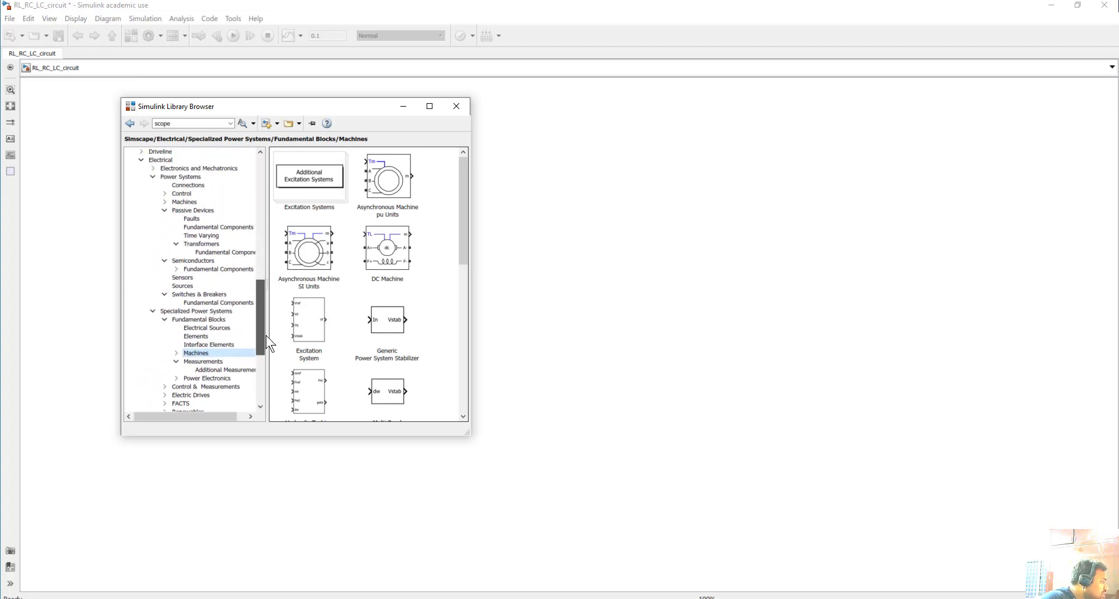
left_click(152, 177)
left_click(152, 178)
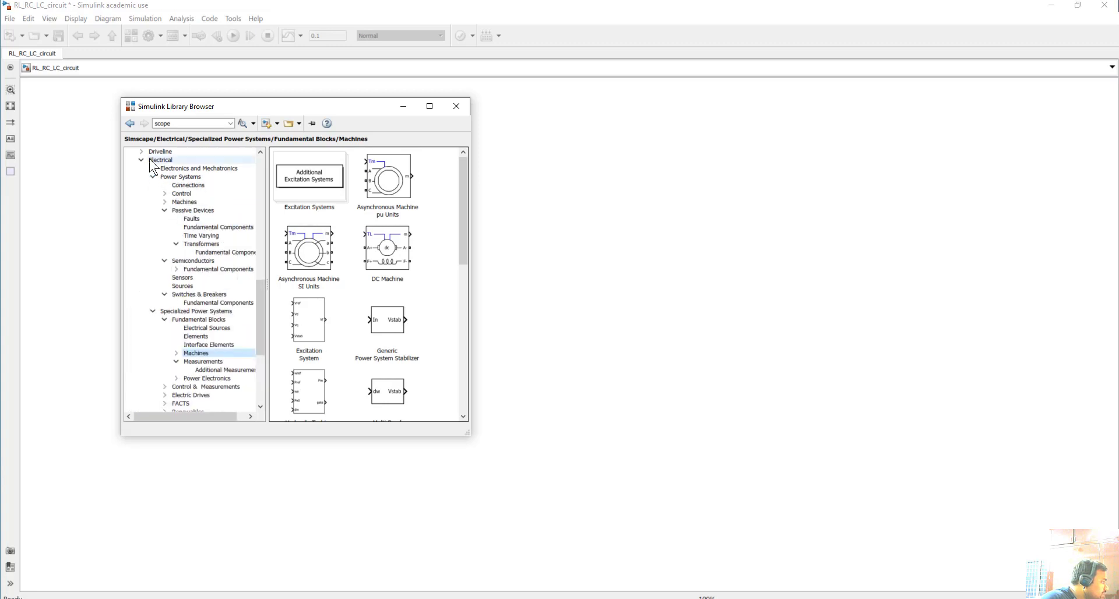
left_click(165, 211)
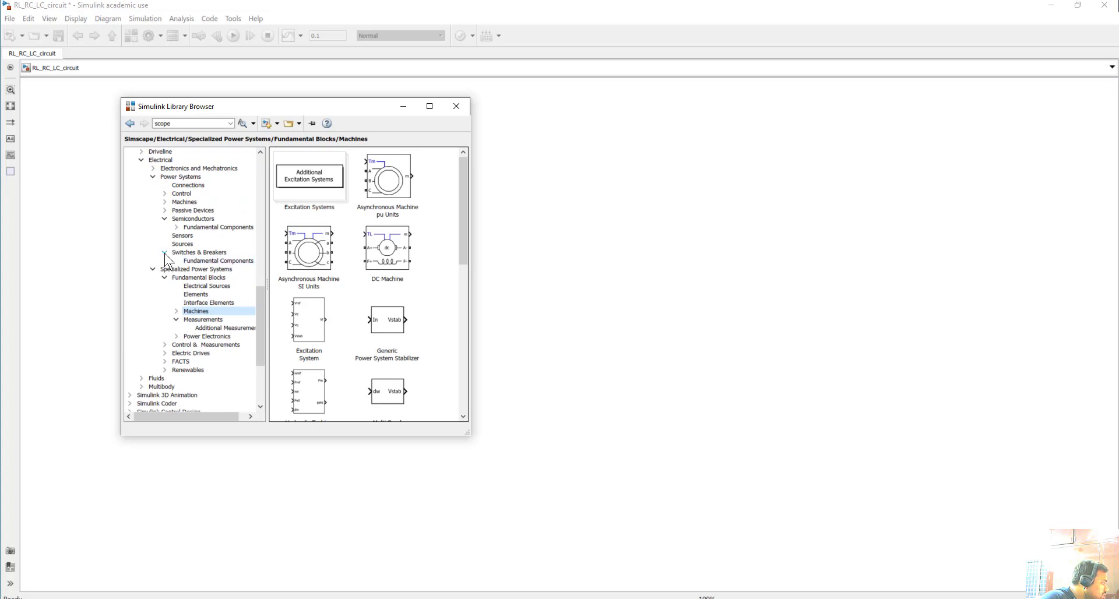
left_click(179, 244)
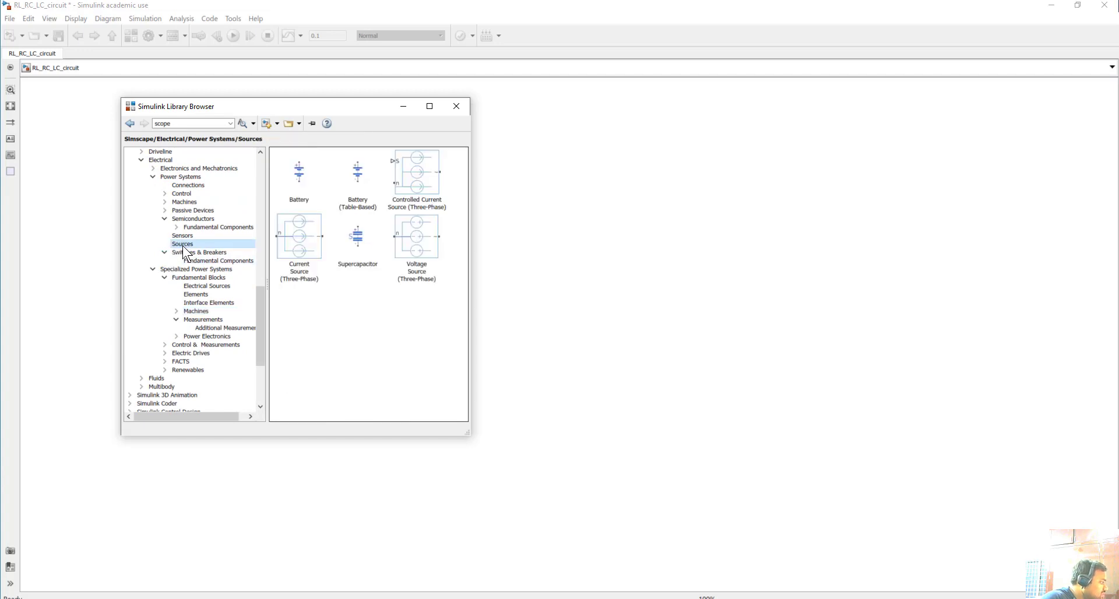
left_click(164, 218)
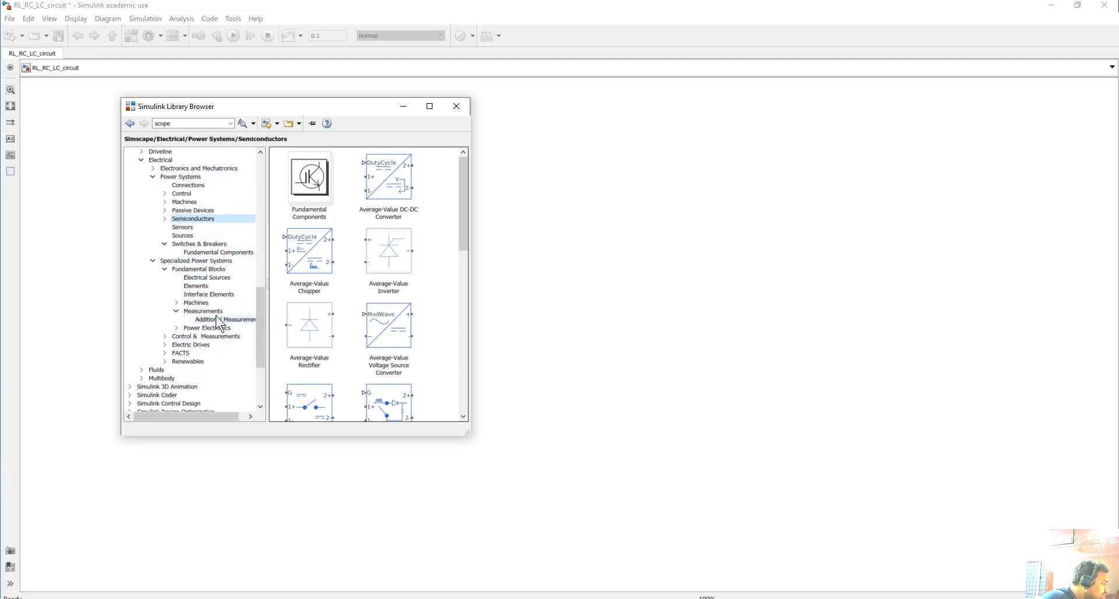
left_click(192, 278)
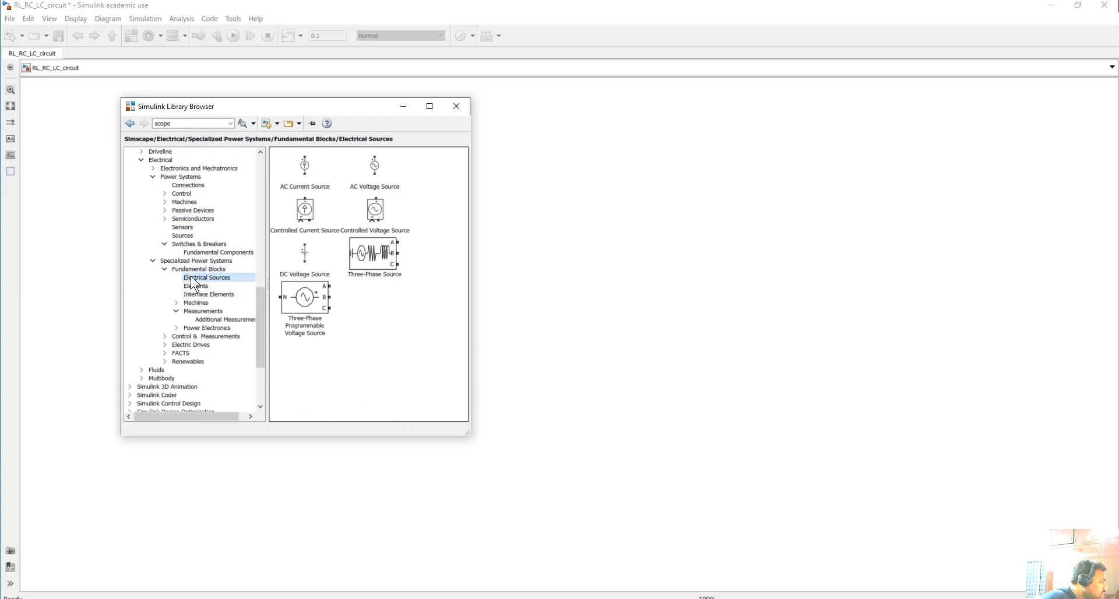
left_click(306, 259)
left_click_drag(307, 260, 236, 228)
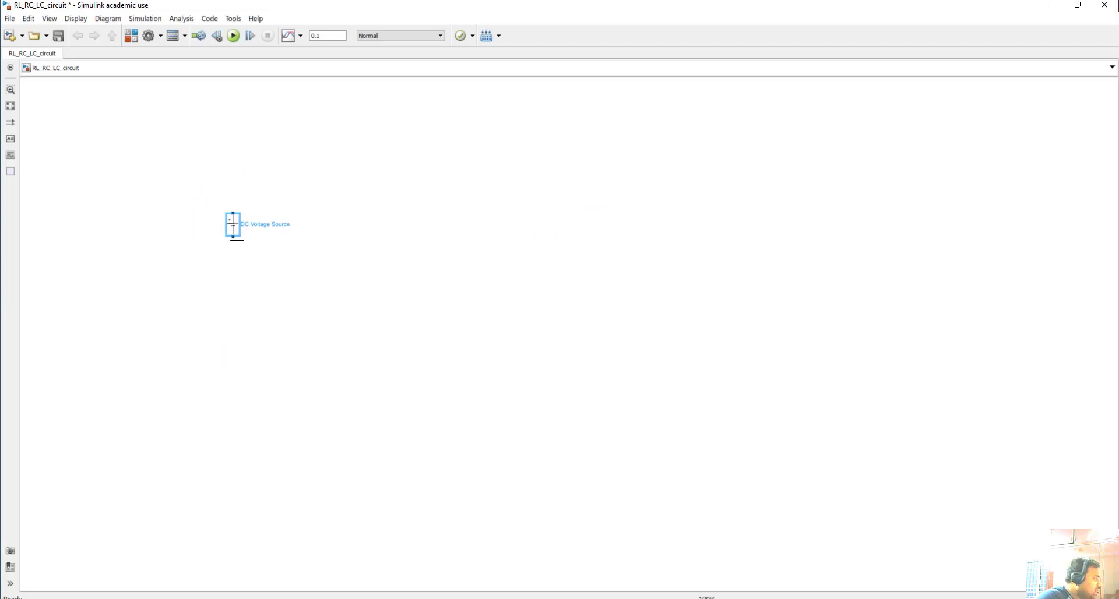
Step: Accept the DC Voltage Source amplitude of 100 V and enlarge the block on the canvas
double_click(235, 230)
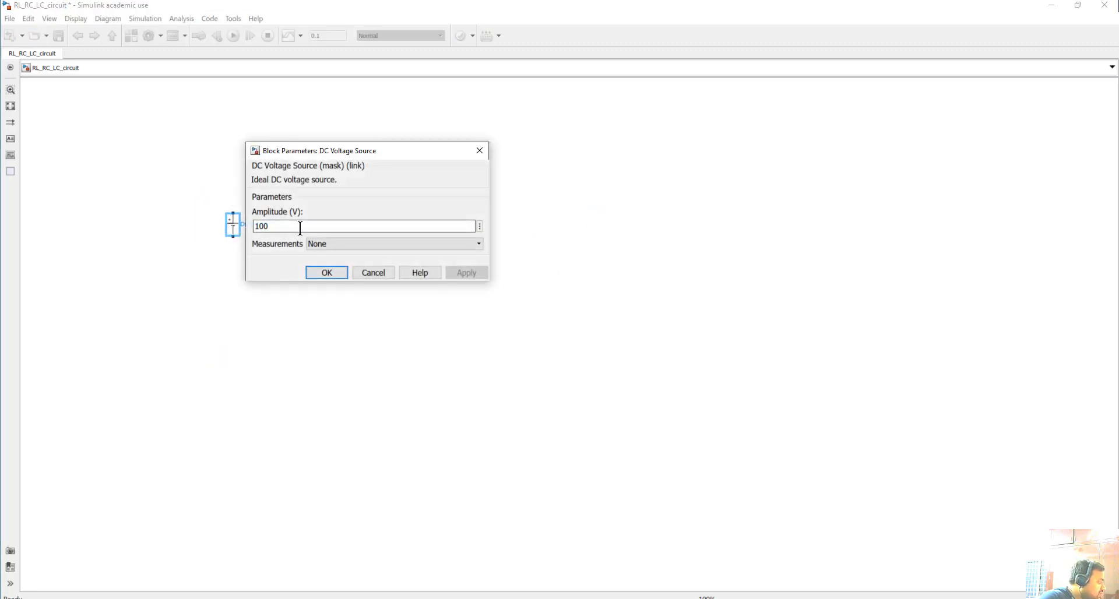
left_click(337, 273)
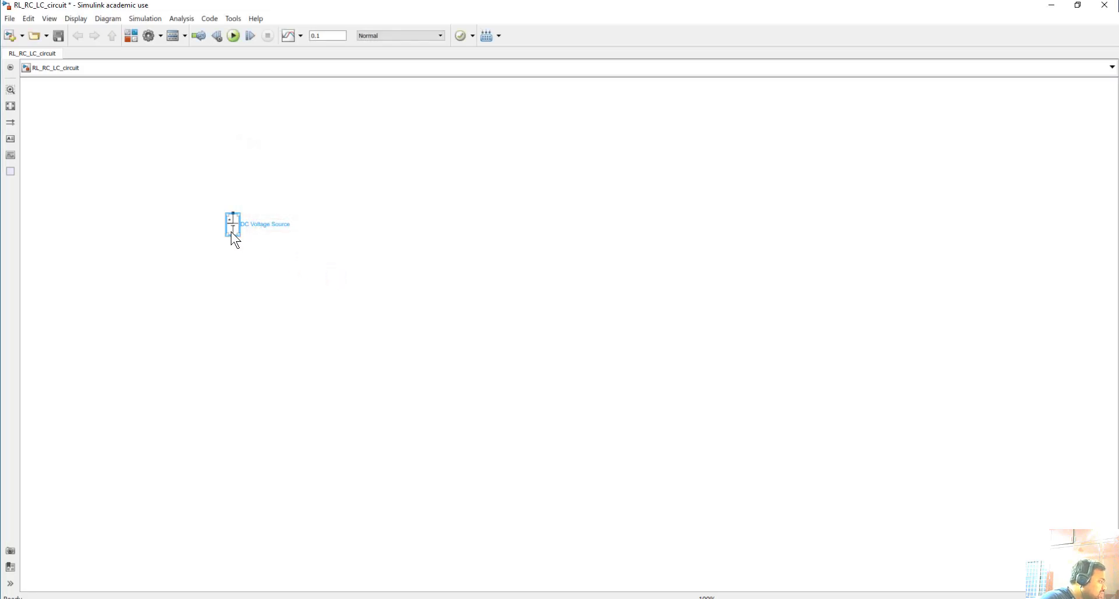
left_click_drag(240, 237, 272, 286)
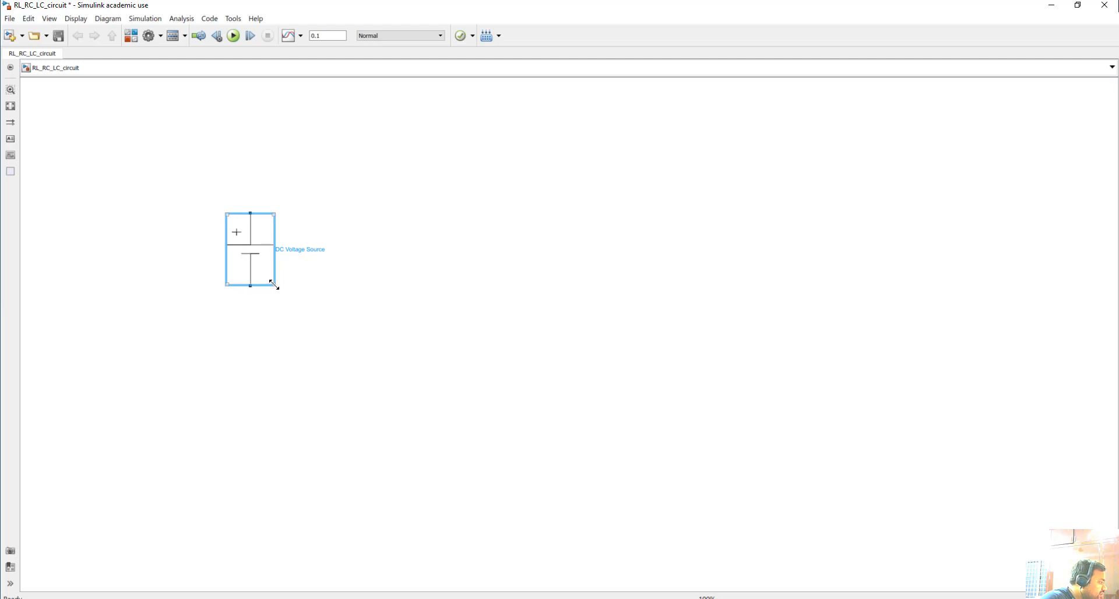
left_click(376, 300)
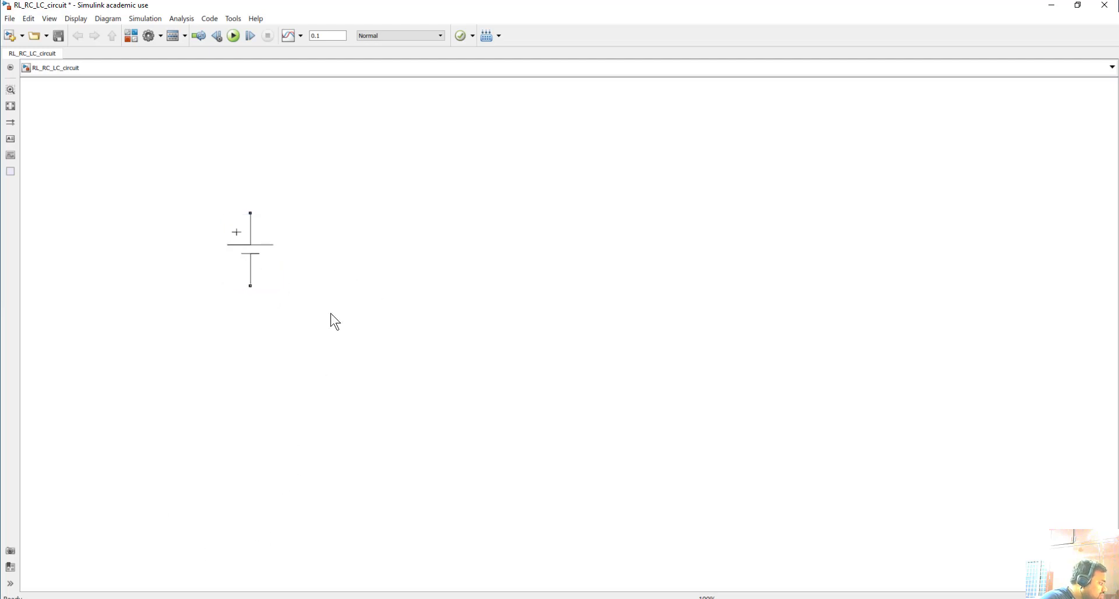
left_click(248, 257)
Step: Insert a Series RLC Branch block beside the voltage source by searching for "rlc" on the canvas
double_click(352, 246)
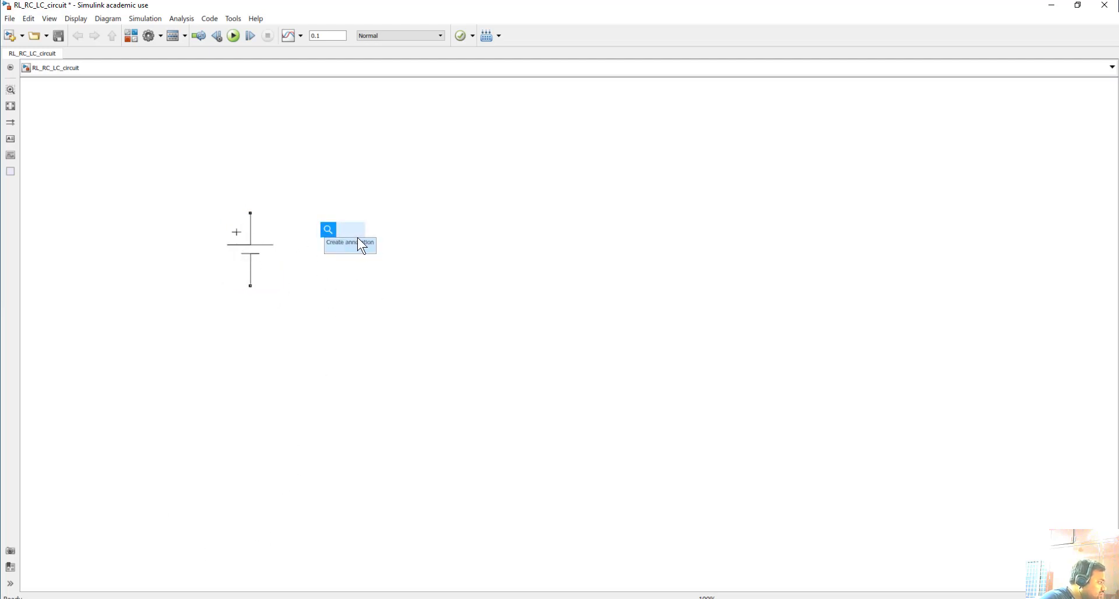
type("res")
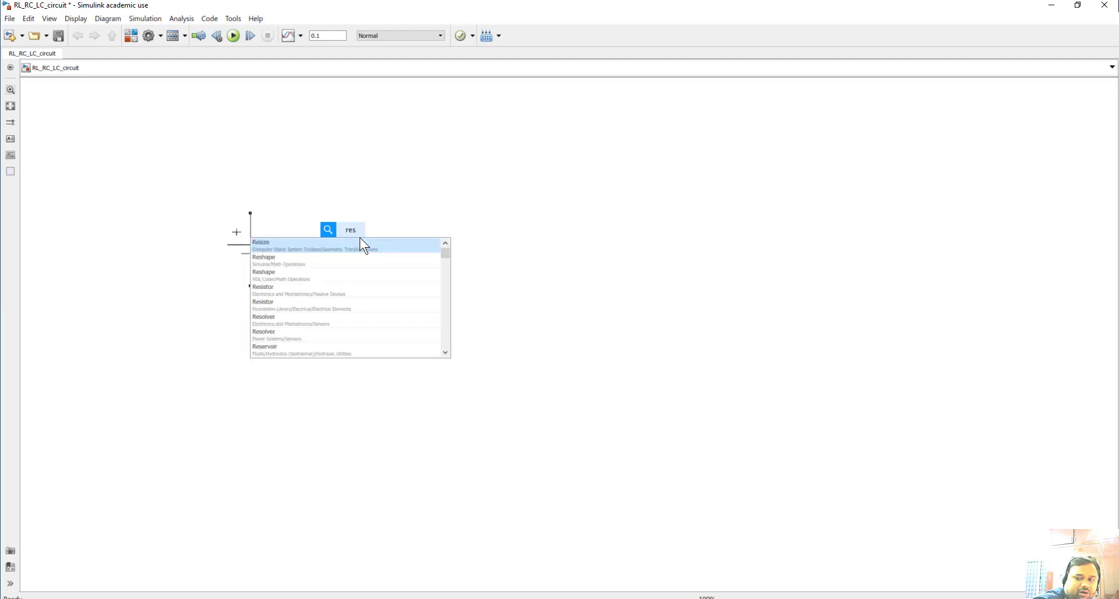
key("BackSpace")
key("BackSpace")
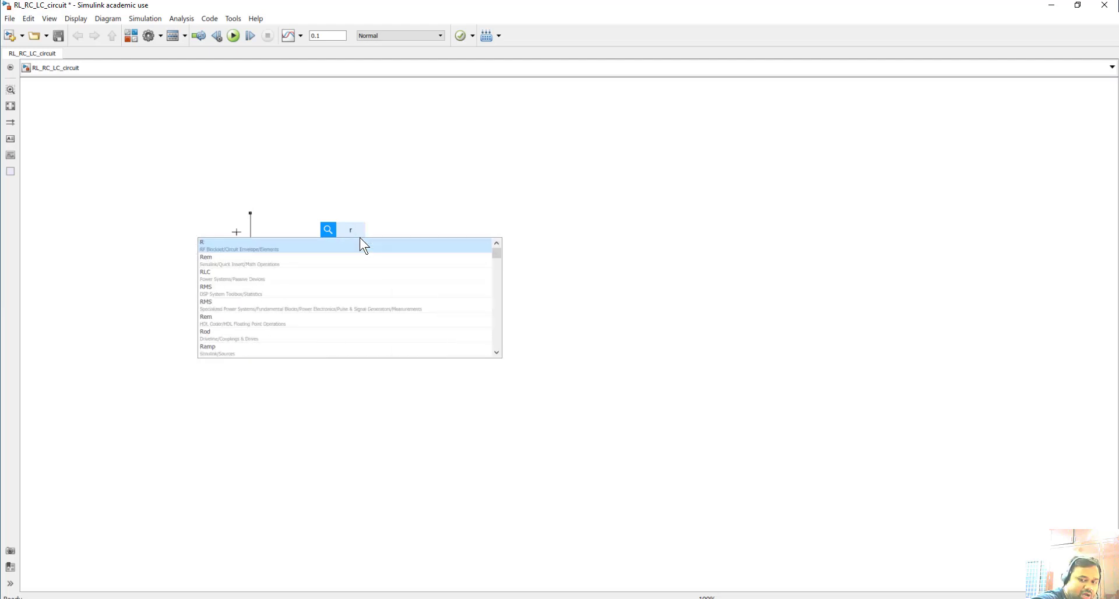
type("lc")
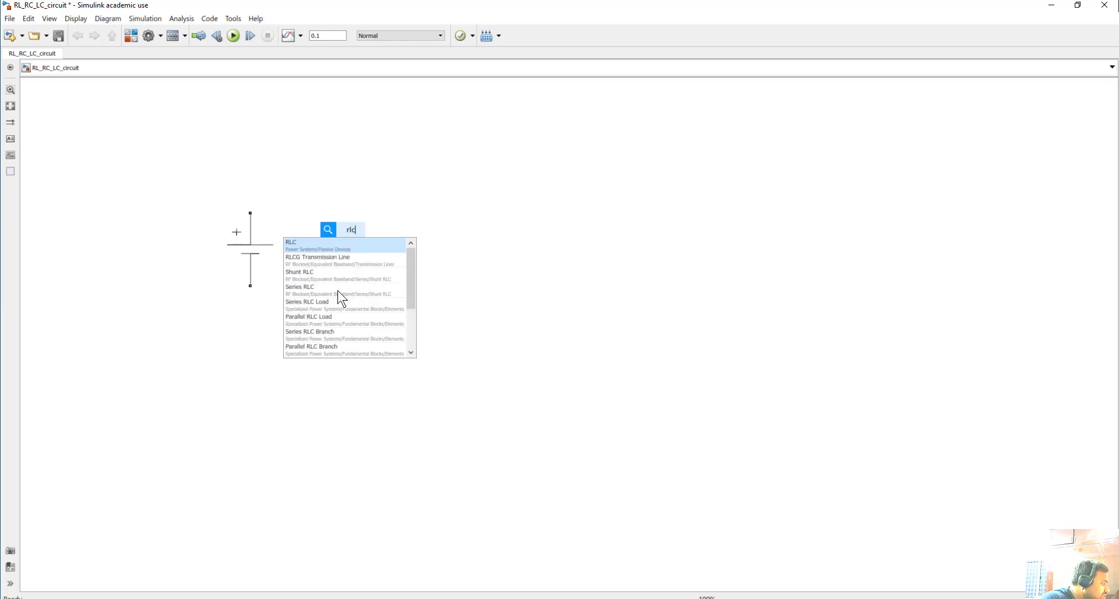
scroll(413, 294, "down", 1)
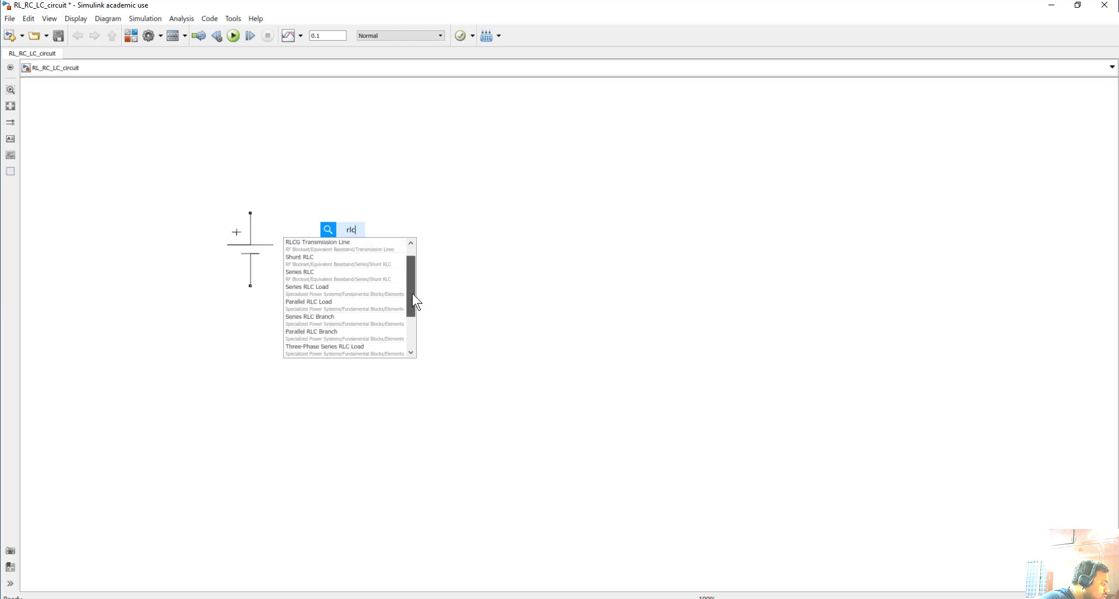
scroll(414, 300, "down", 1)
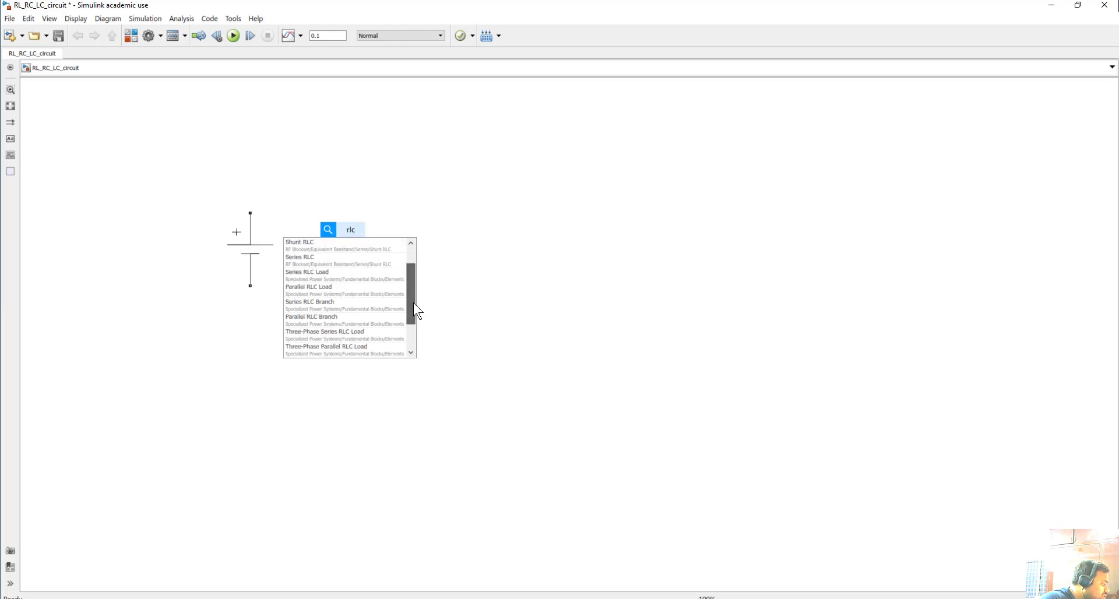
left_click(339, 306)
Step: Enlarge the Series RLC Branch, raise it slightly, and wire its left end to the source's positive terminal
left_click_drag(362, 238, 472, 232)
left_click_drag(411, 208, 411, 202)
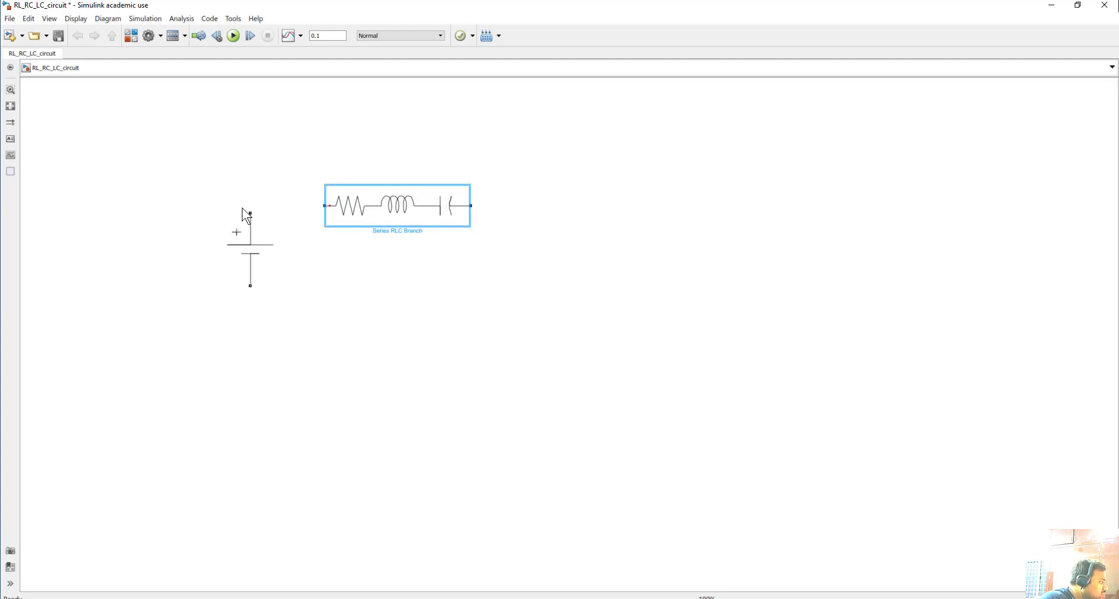
left_click(275, 205)
left_click_drag(250, 212, 325, 205)
Step: Set the Series RLC Branch's branch type to R so it acts as a resistor
left_click(419, 207)
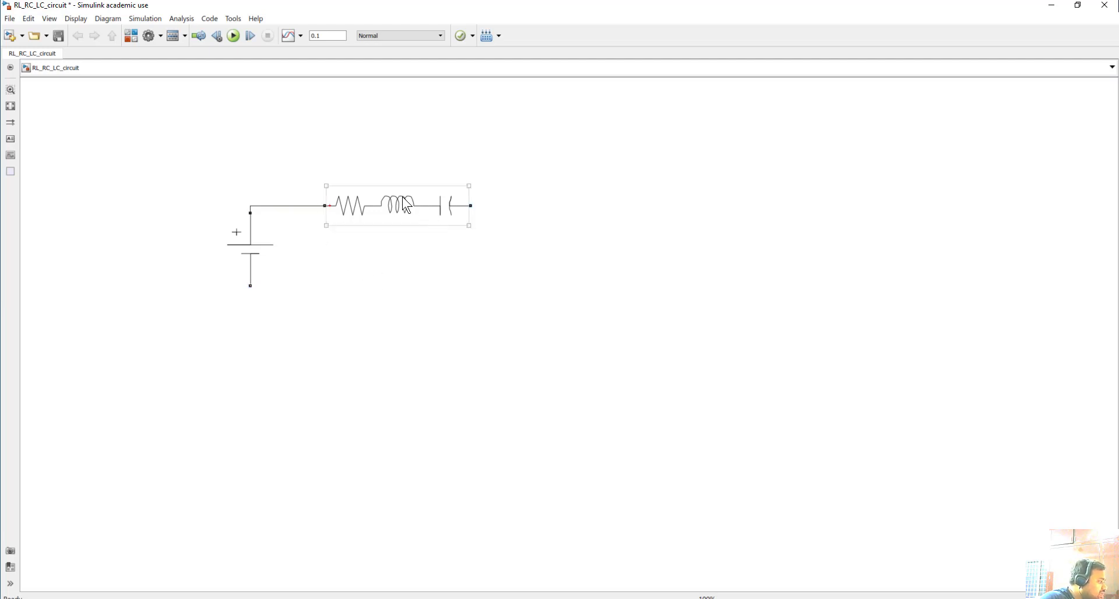
double_click(406, 205)
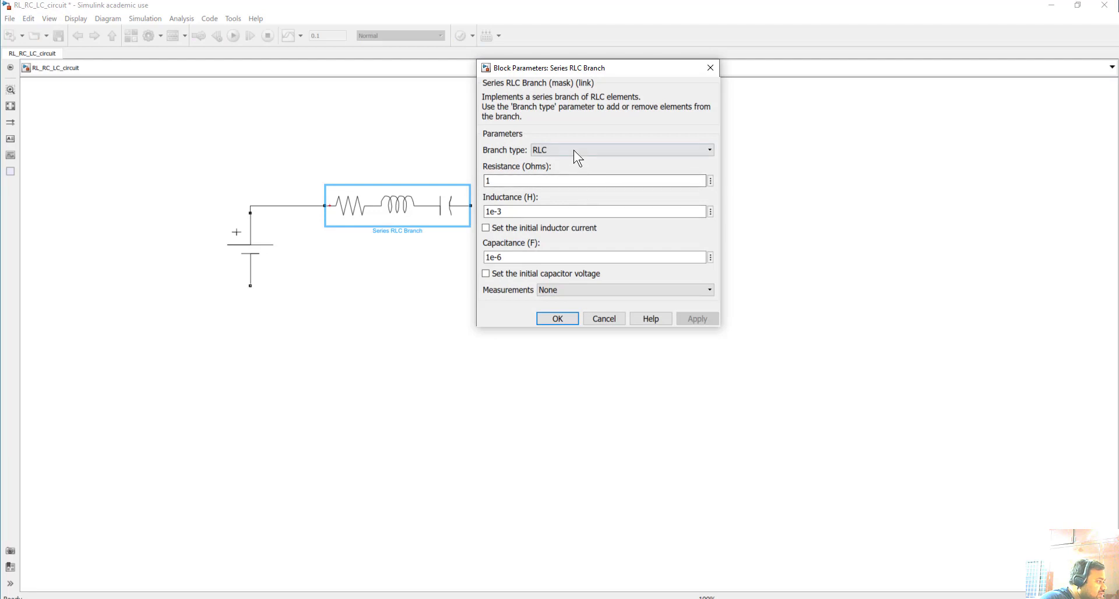
left_click(574, 153)
left_click(566, 174)
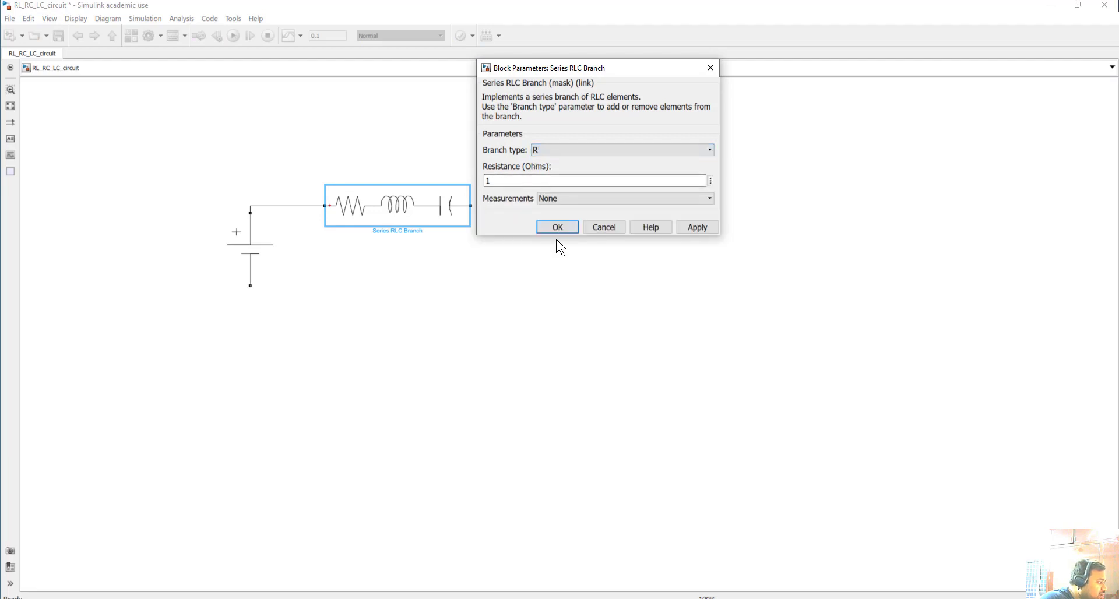
left_click(552, 222)
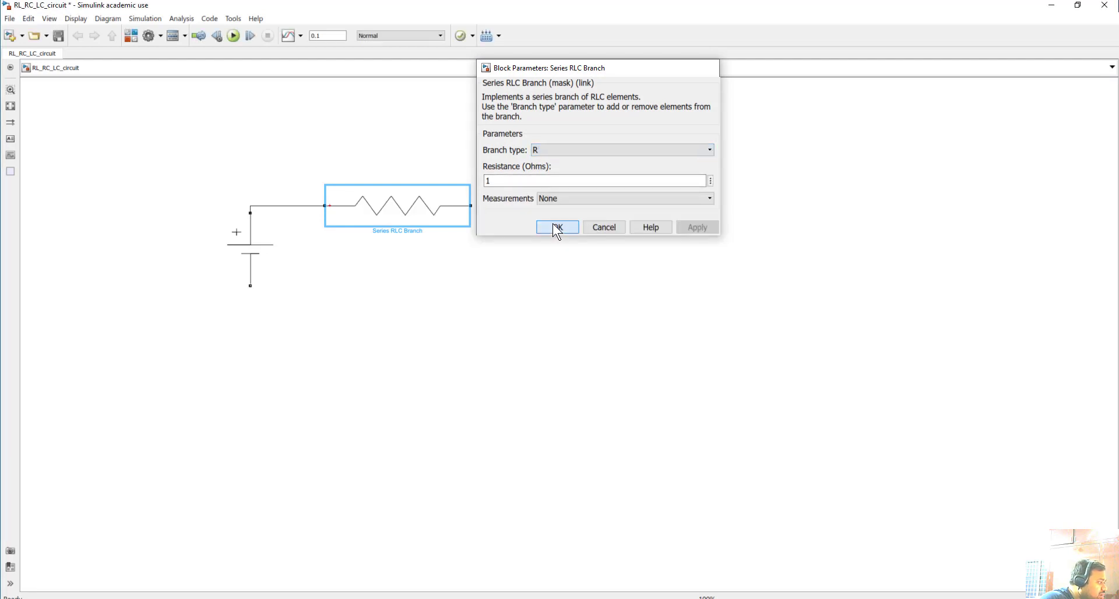
Step: Duplicate the resistor block and connect the copy in series at the original's free end
right_click(421, 214)
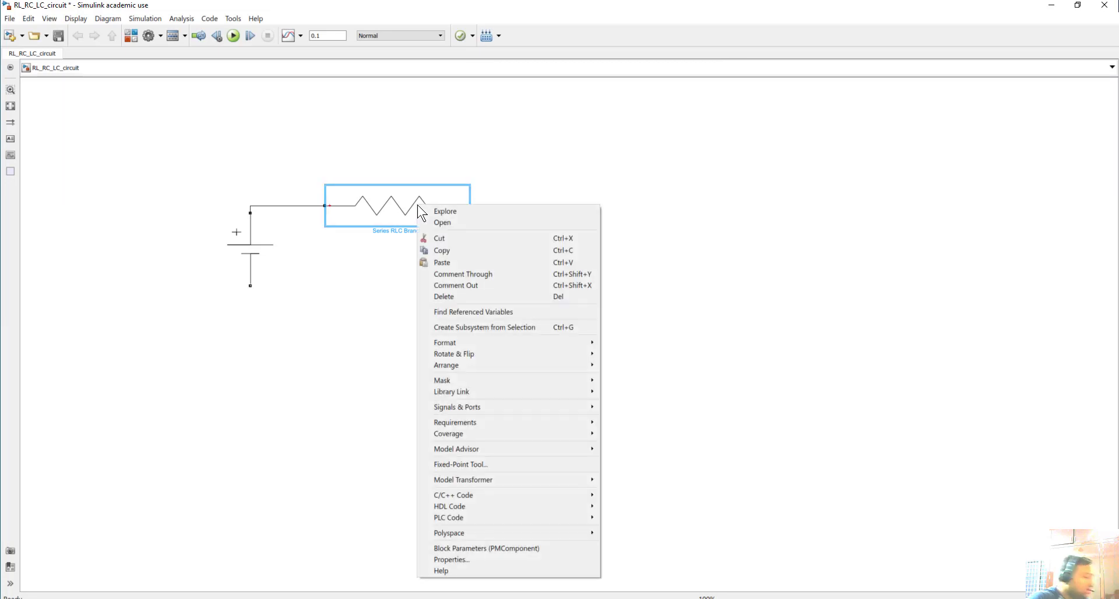
left_click(491, 250)
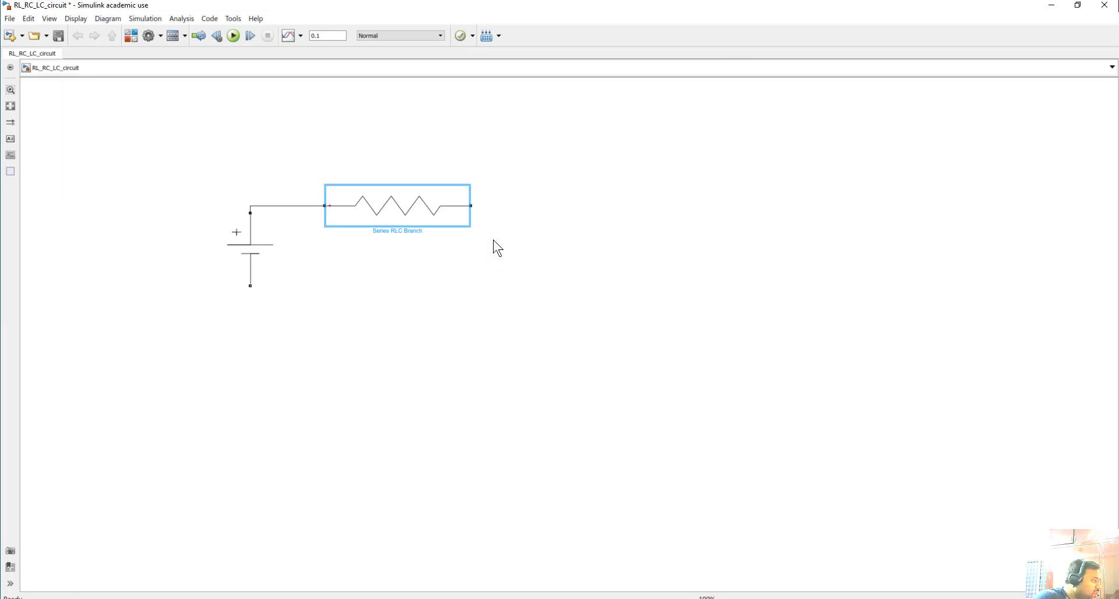
right_click(548, 202)
left_click(585, 246)
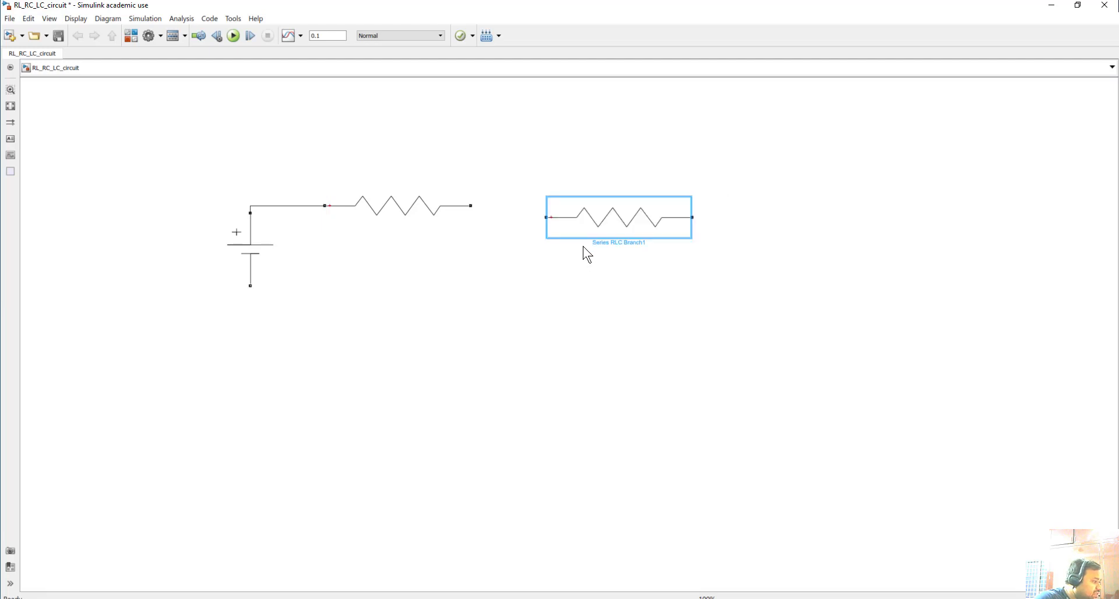
left_click_drag(580, 220, 480, 207)
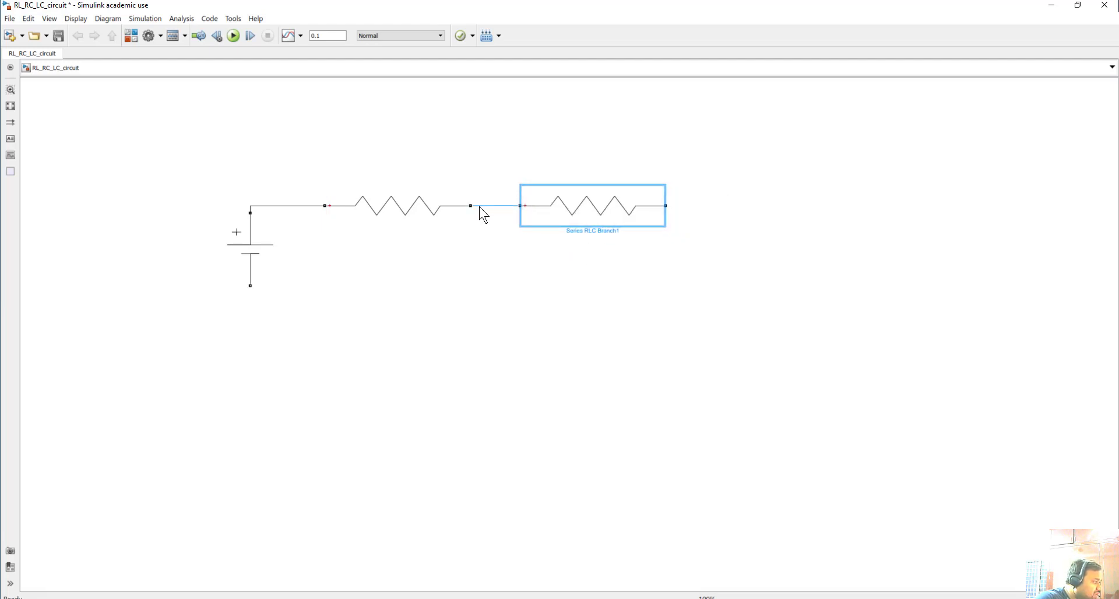
Step: Check the duplicated resistor's branch type, cancel its parameters, and delete the duplicate
left_click(578, 214)
double_click(579, 214)
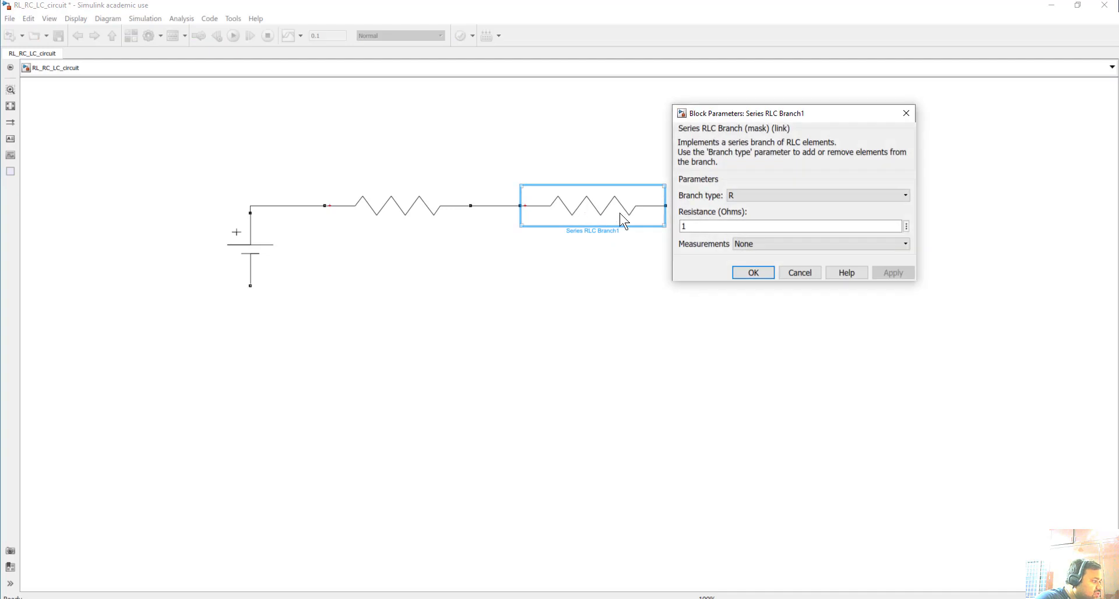
left_click(752, 198)
left_click(753, 200)
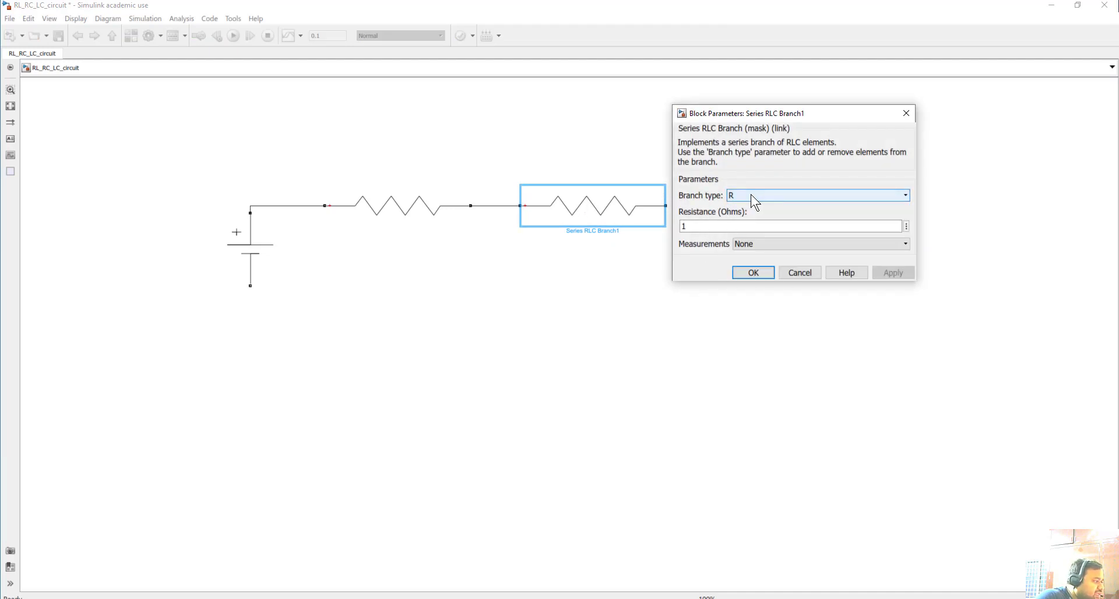
left_click(795, 273)
left_click(589, 217)
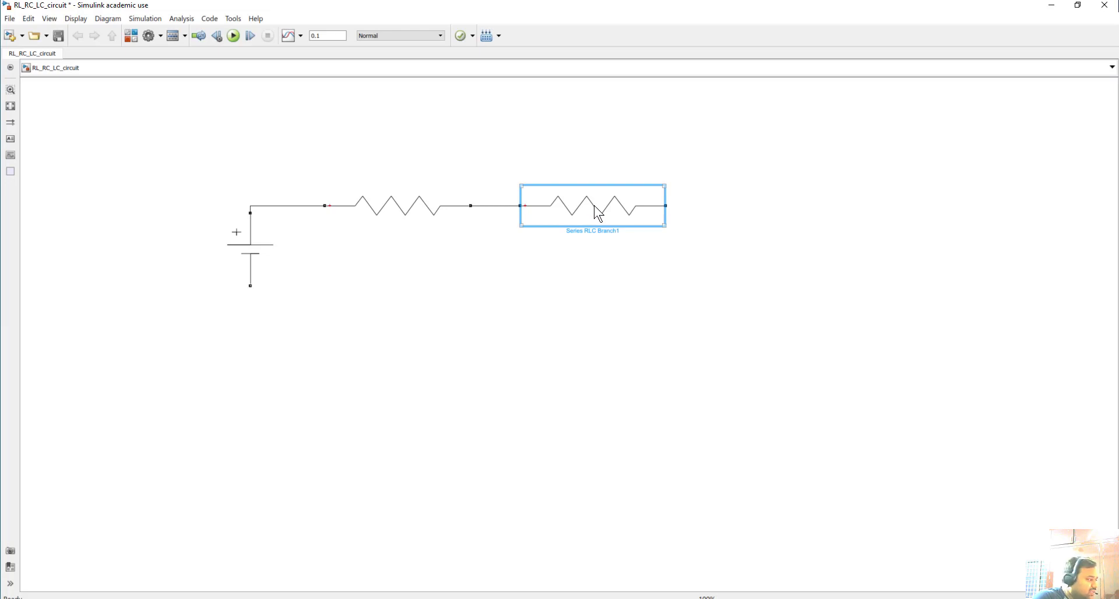
key("Delete")
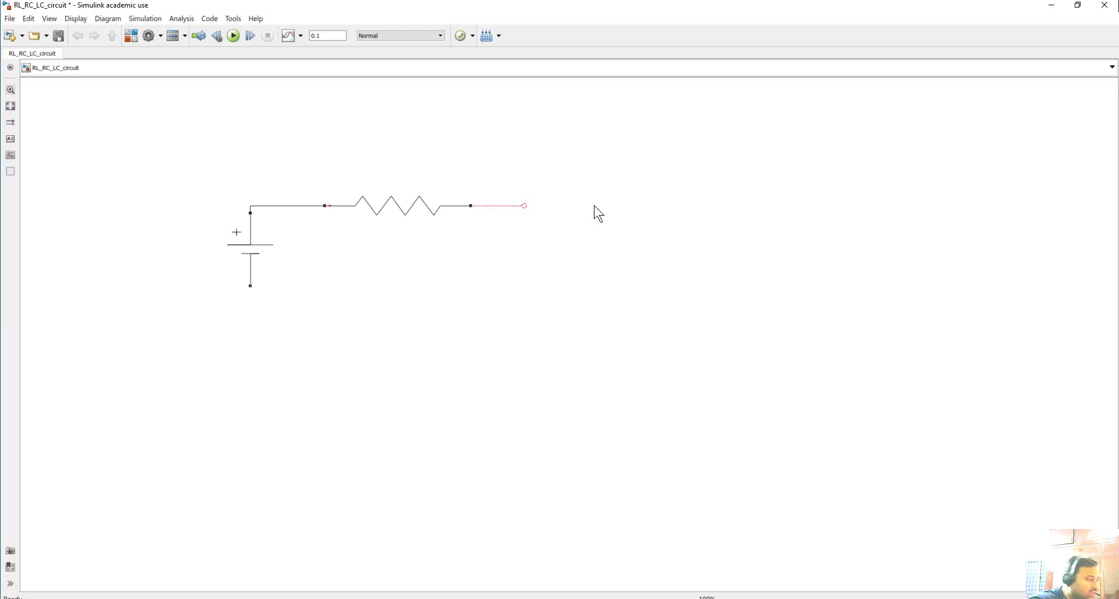
Step: Move the resistor further from the voltage source and delete the wire between them
left_click_drag(412, 210, 509, 210)
left_click(351, 206)
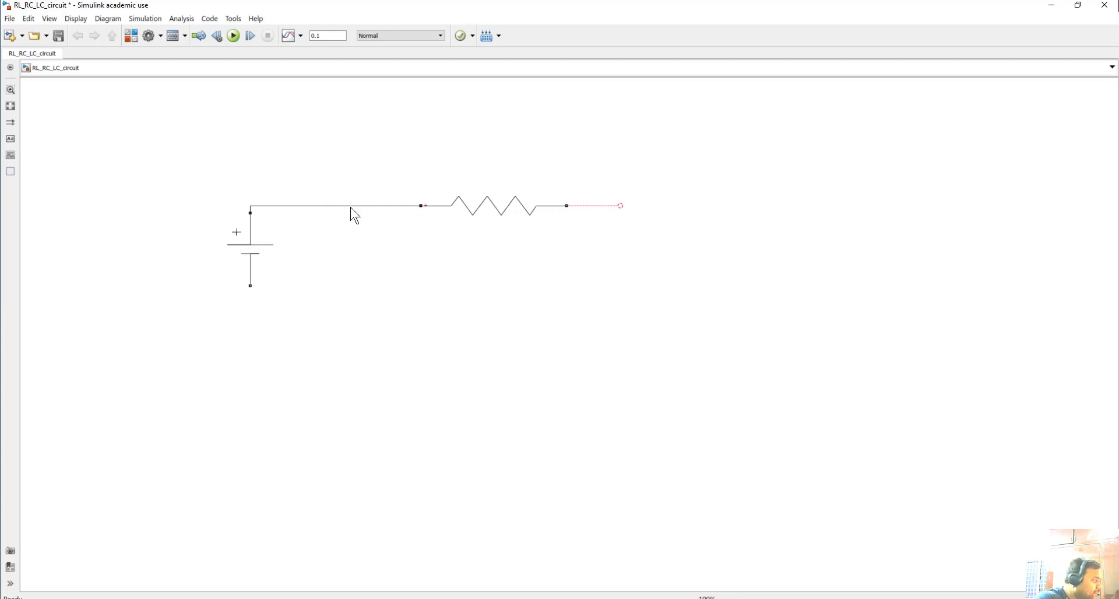
key("Delete")
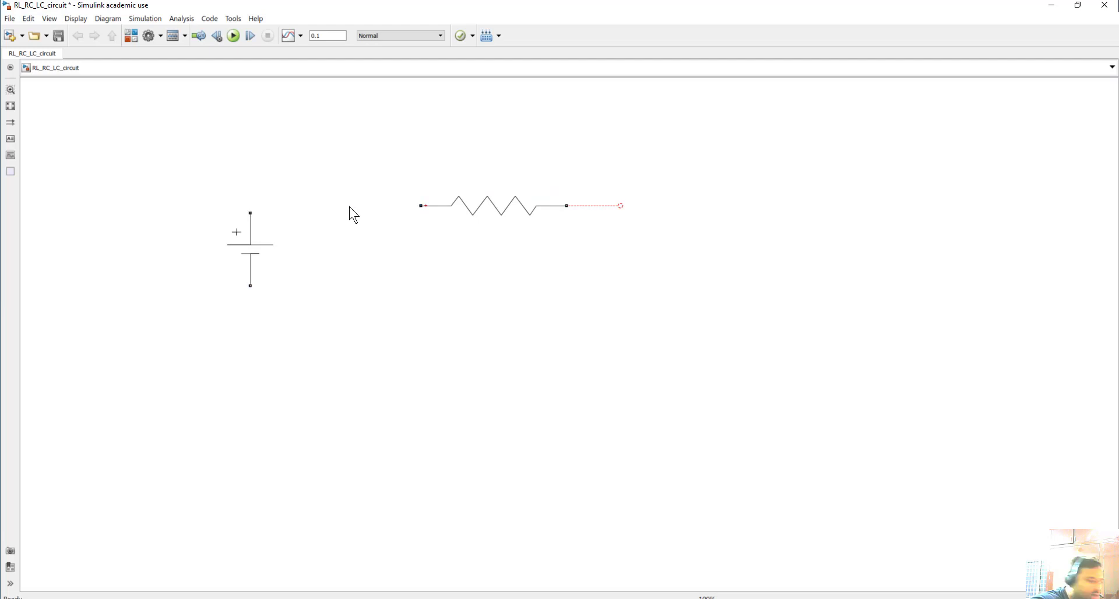
Step: Add a Diode block from the Specialized Power Systems power electronics library and place it between the voltage source and the resistor
double_click(355, 322)
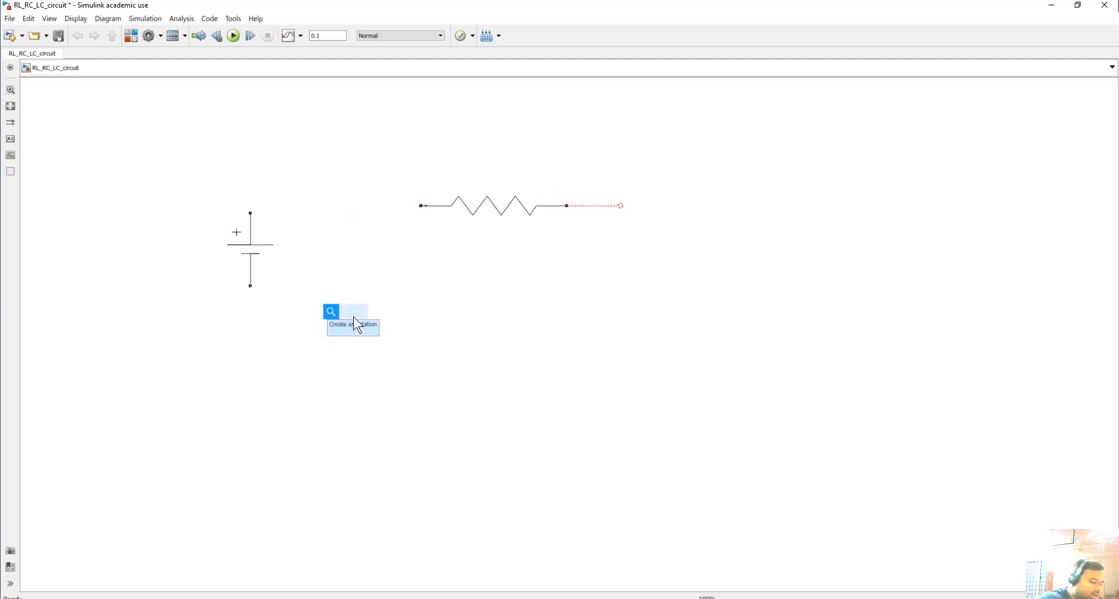
type("d")
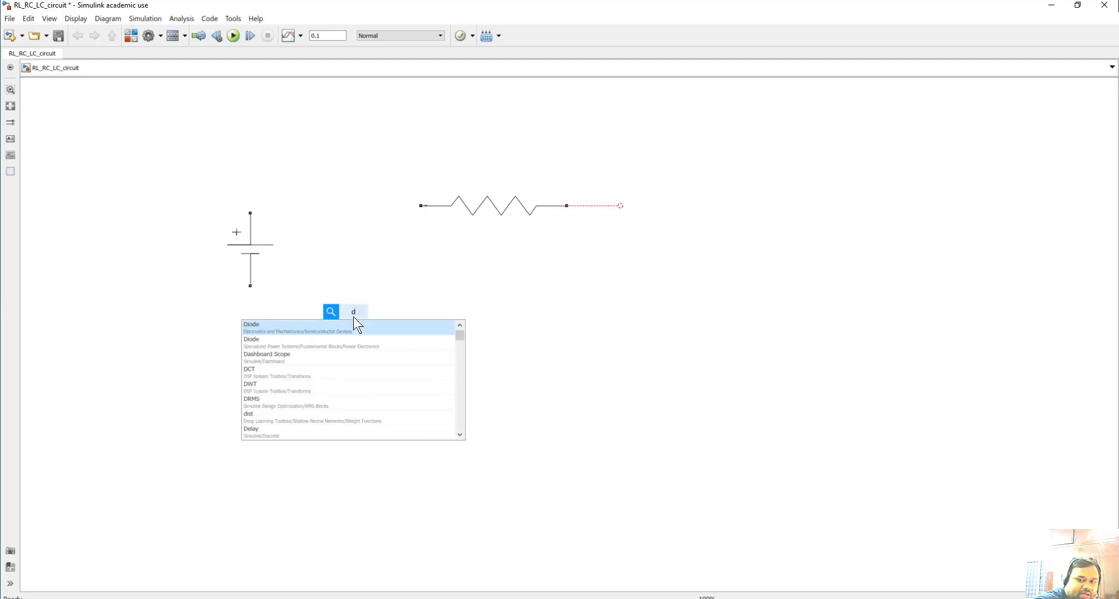
type("iox")
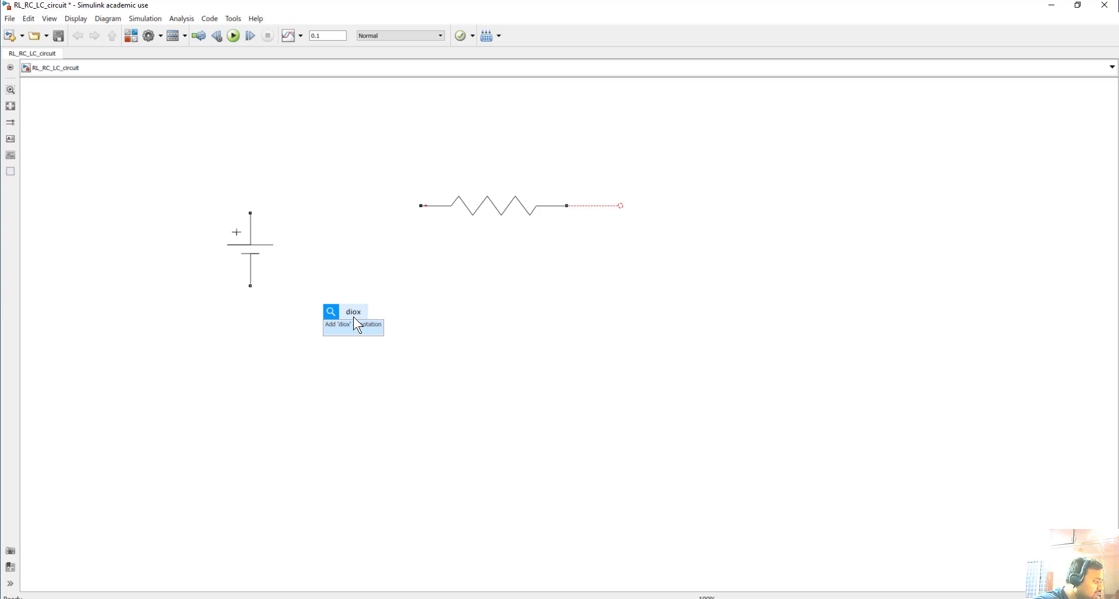
key("BackSpace")
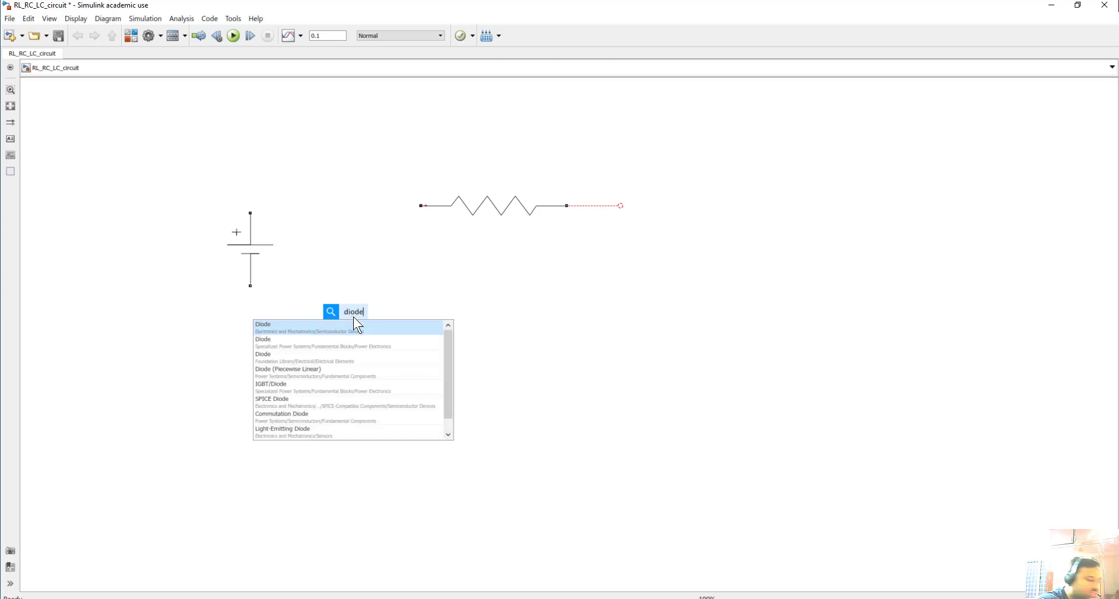
left_click(349, 348)
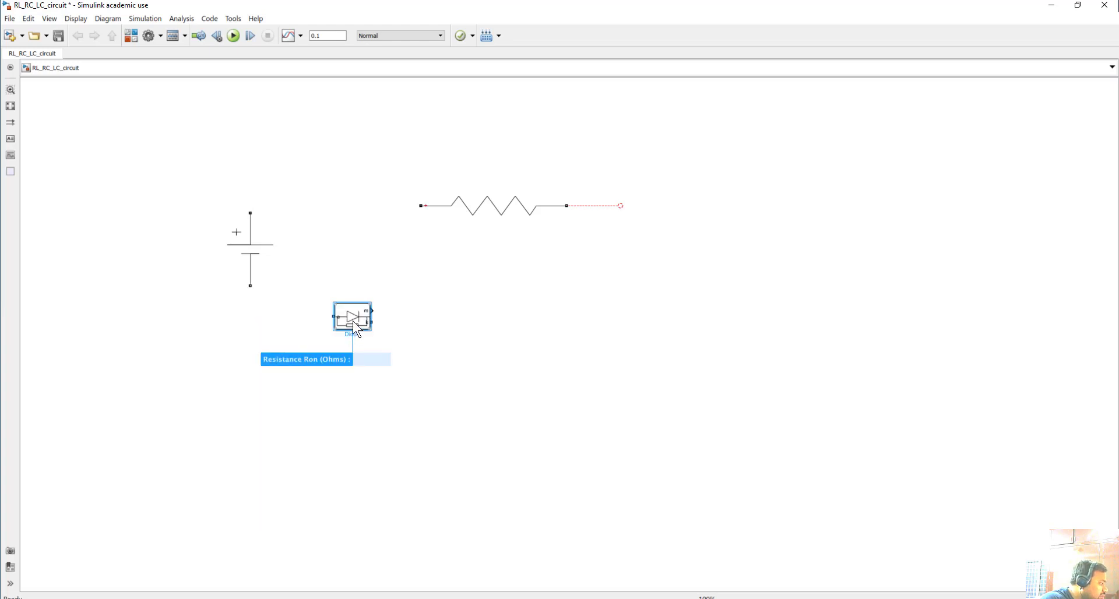
left_click_drag(357, 322, 359, 209)
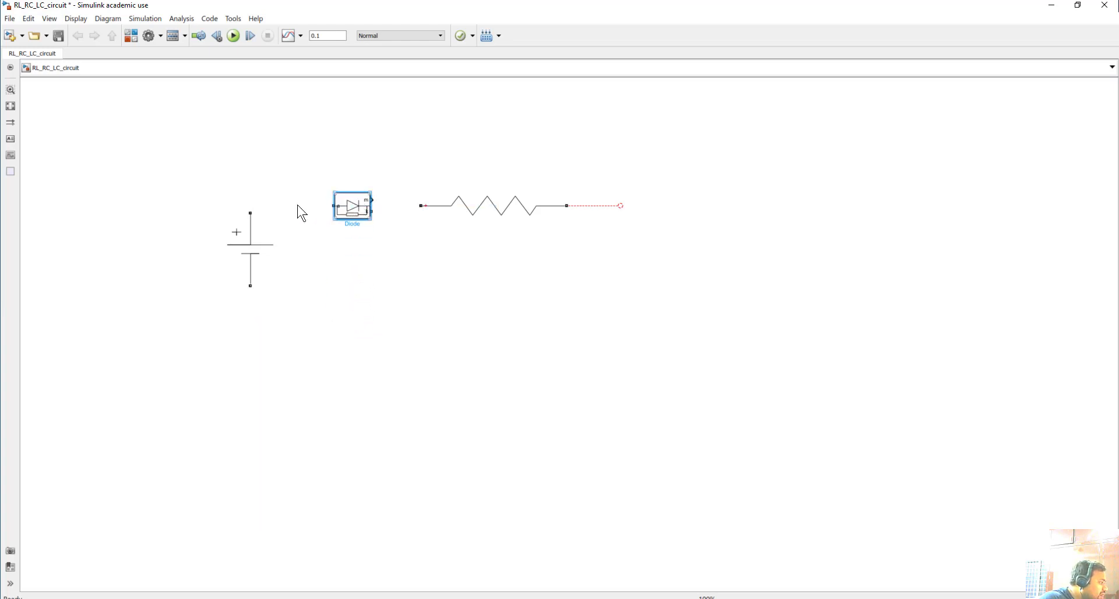
Step: Wire the voltage source's positive terminal to the diode's anode and the diode's cathode to the resistor, aligning the resistor with it
left_click_drag(250, 210, 420, 205)
left_click_drag(501, 215, 507, 217)
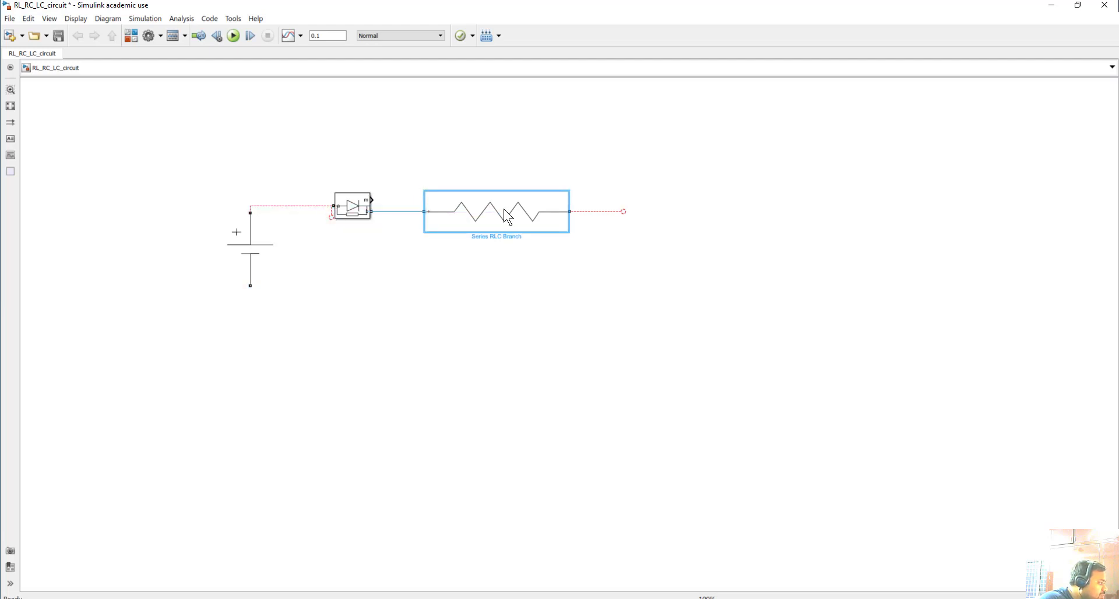
left_click(352, 239)
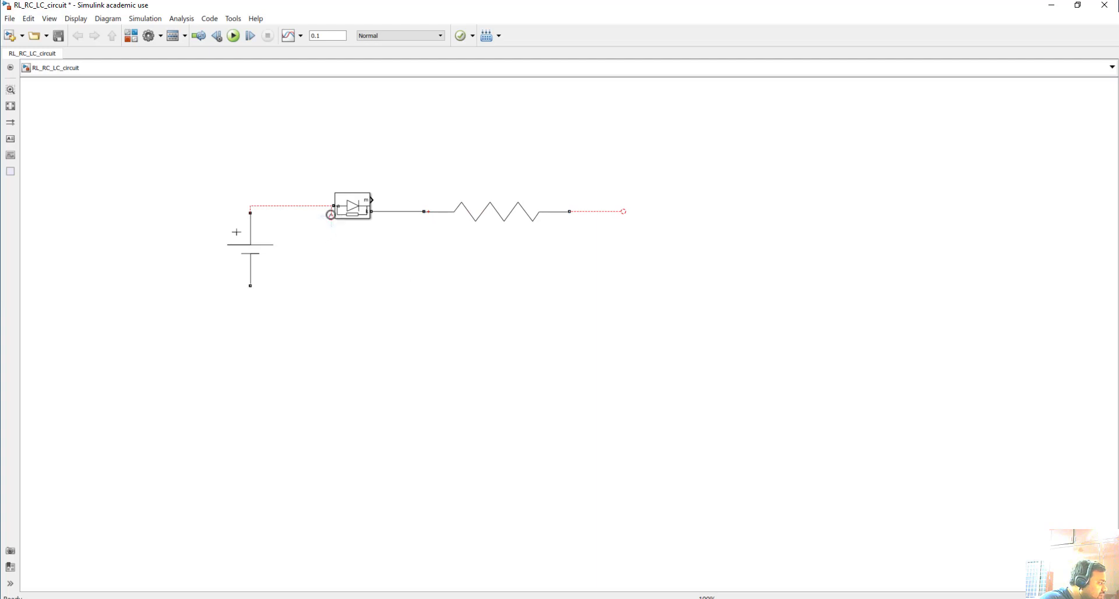
left_click_drag(334, 219, 334, 208)
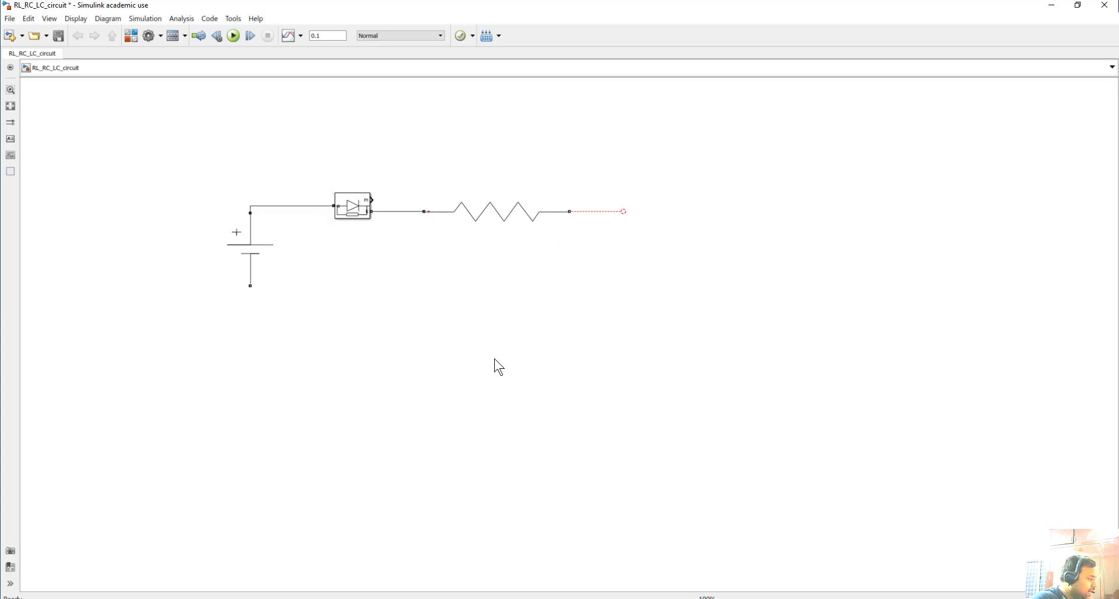
double_click(489, 327)
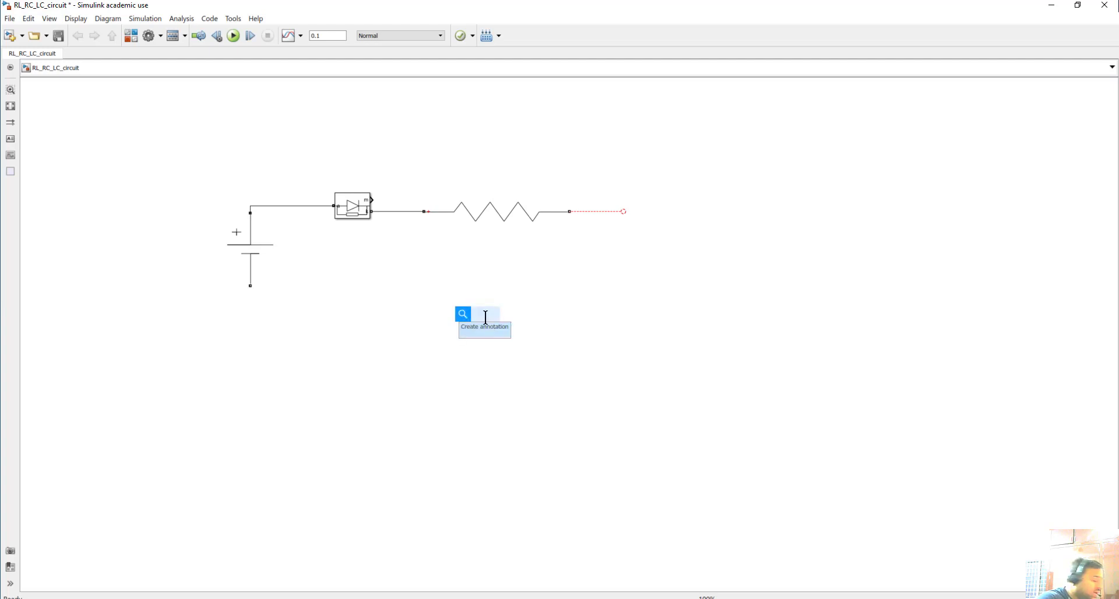
type("curre")
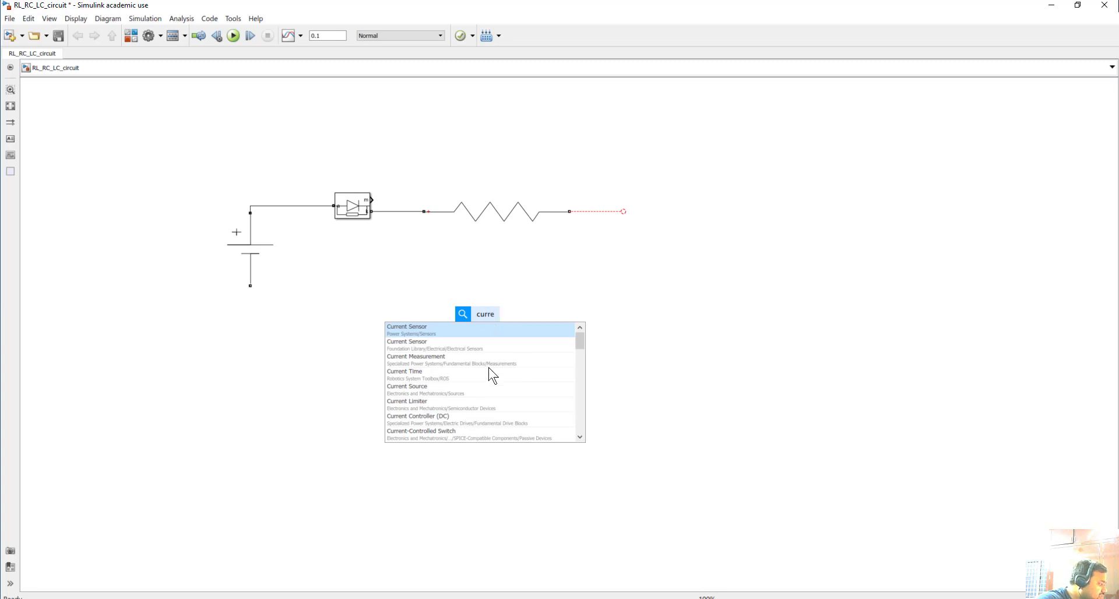
left_click(429, 330)
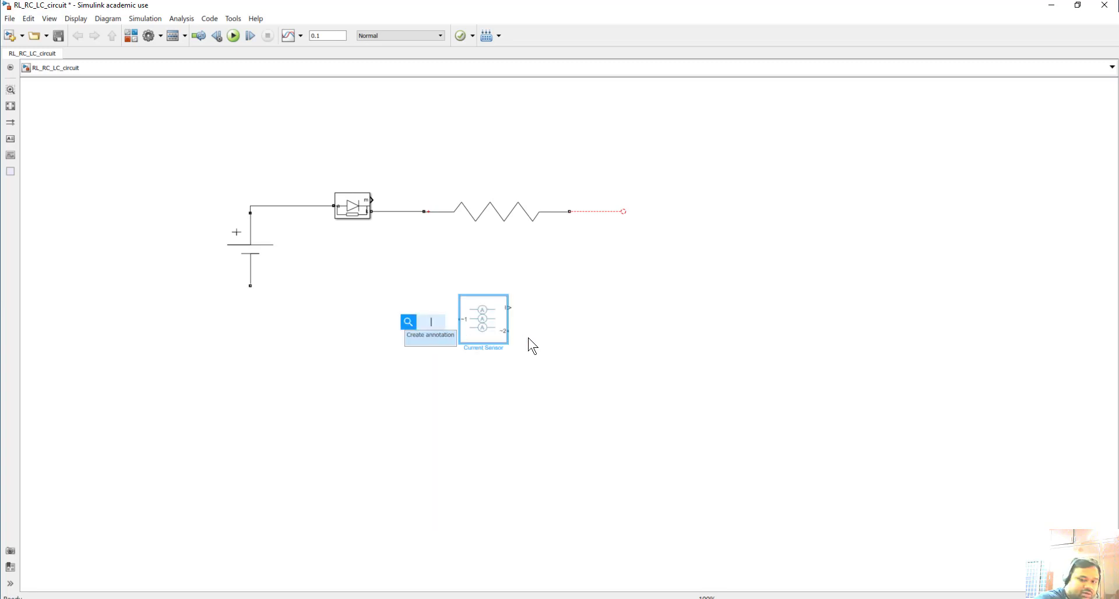
left_click(656, 388)
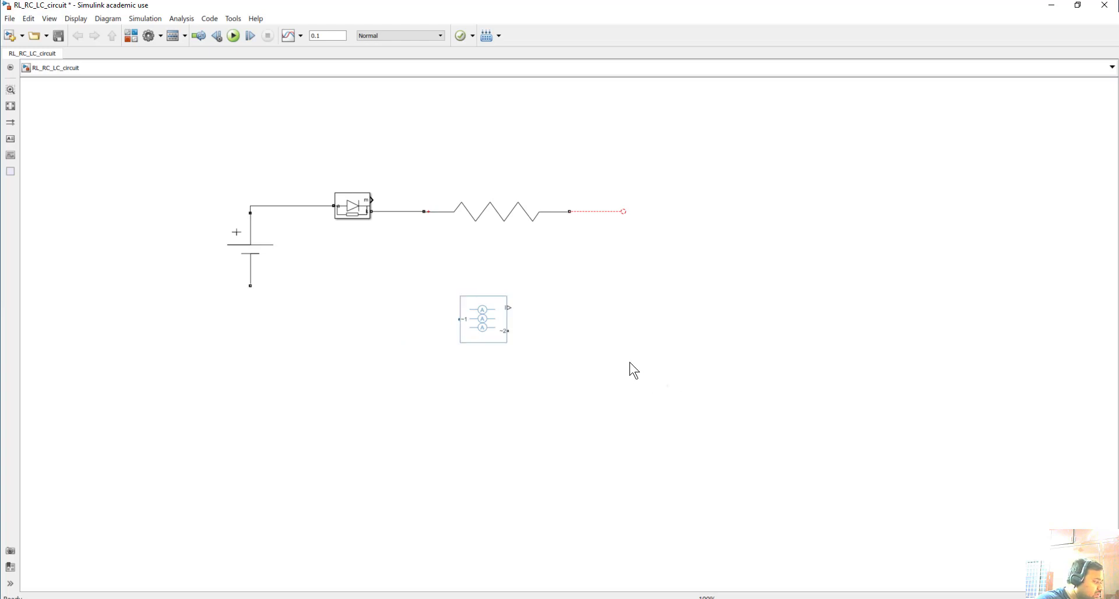
key("ctrl+z")
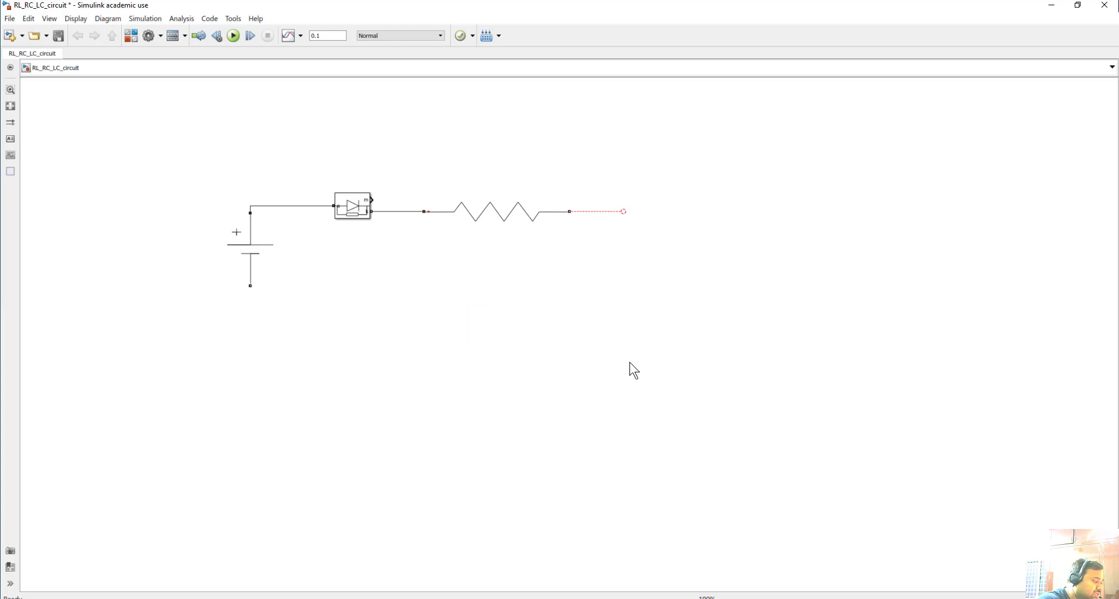
Step: Add a Current Measurement block from Specialized Power Systems and connect it in series at the resistor's free end
double_click(520, 312)
type("current")
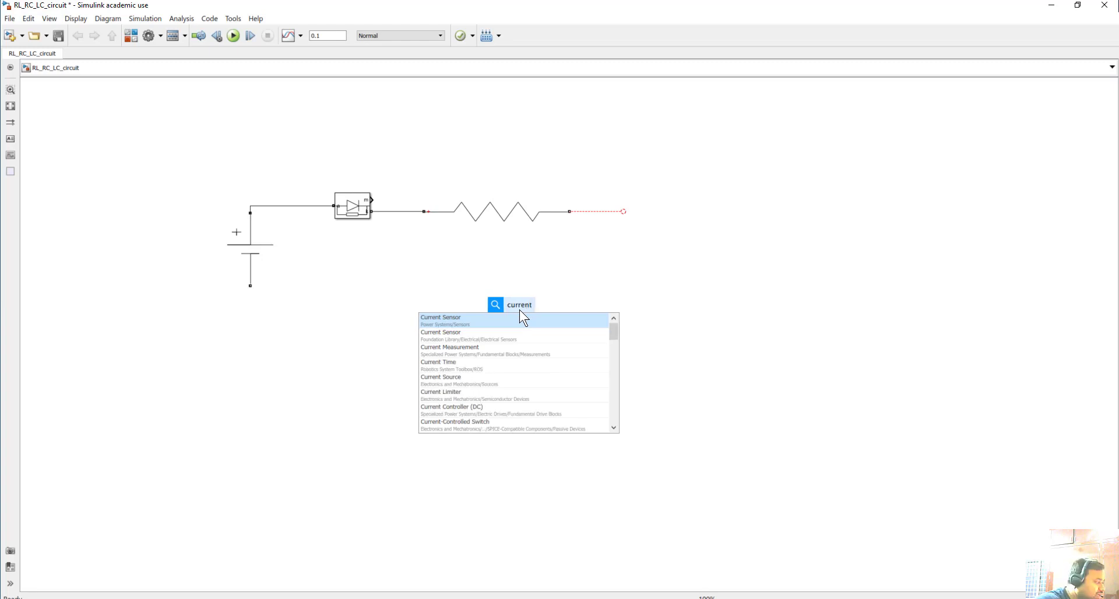
left_click(499, 352)
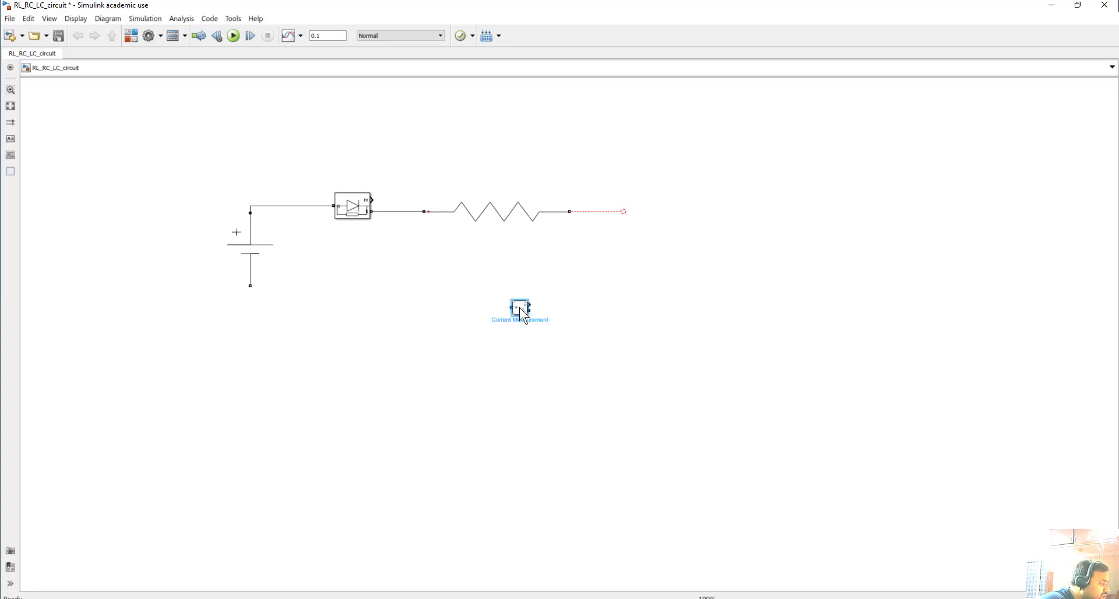
left_click_drag(522, 300, 668, 210)
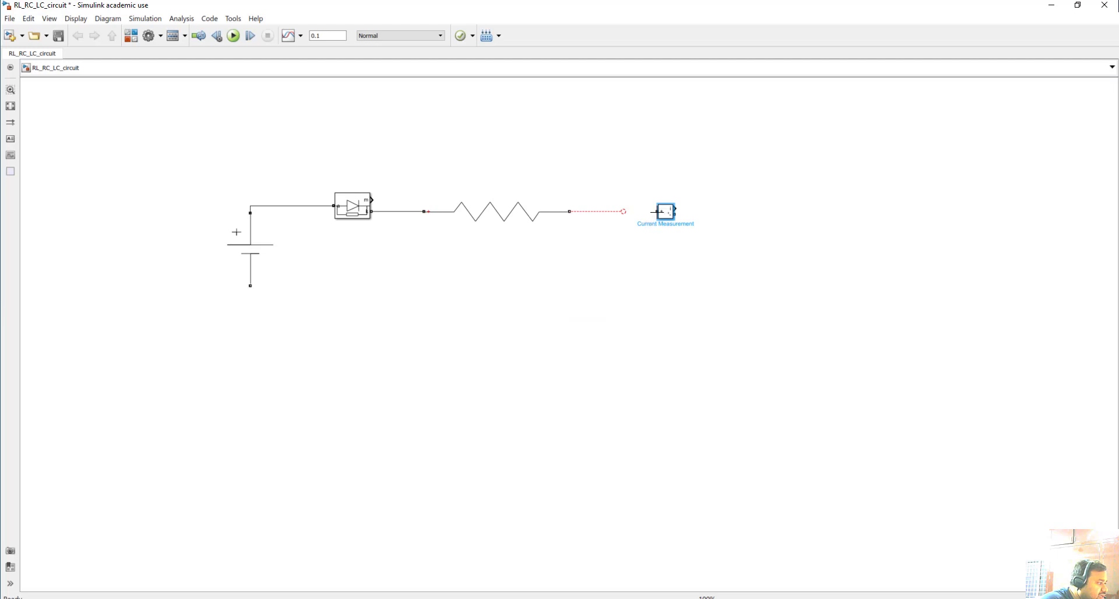
left_click(624, 211)
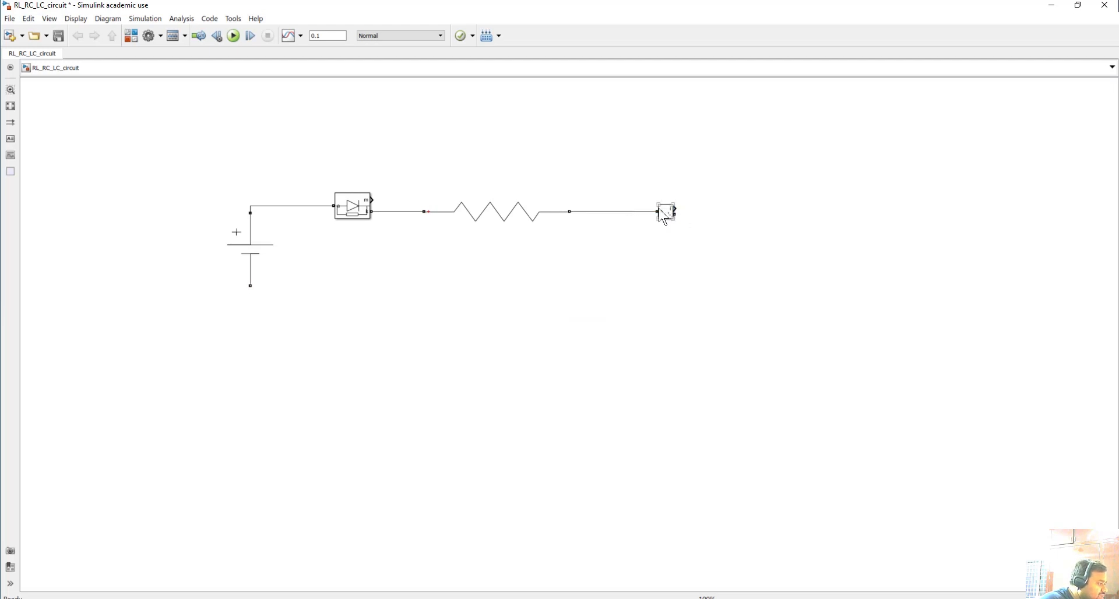
left_click_drag(663, 216, 623, 216)
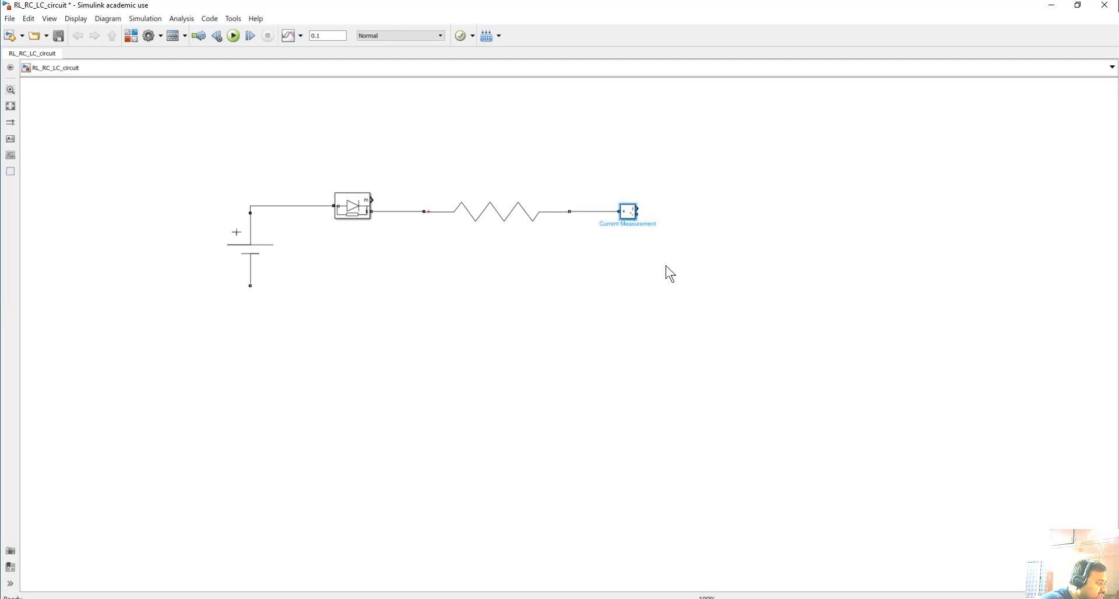
Step: Add a Voltage Measurement block above the resistor and connect its positive terminal to the wire between diode and resistor
double_click(587, 292)
type("v")
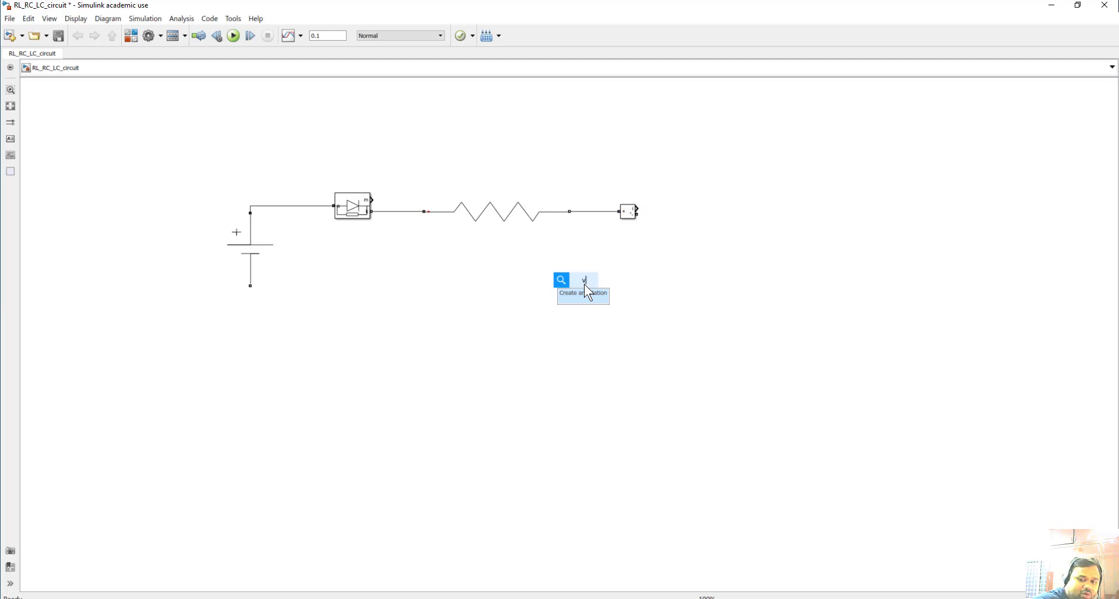
type("olt")
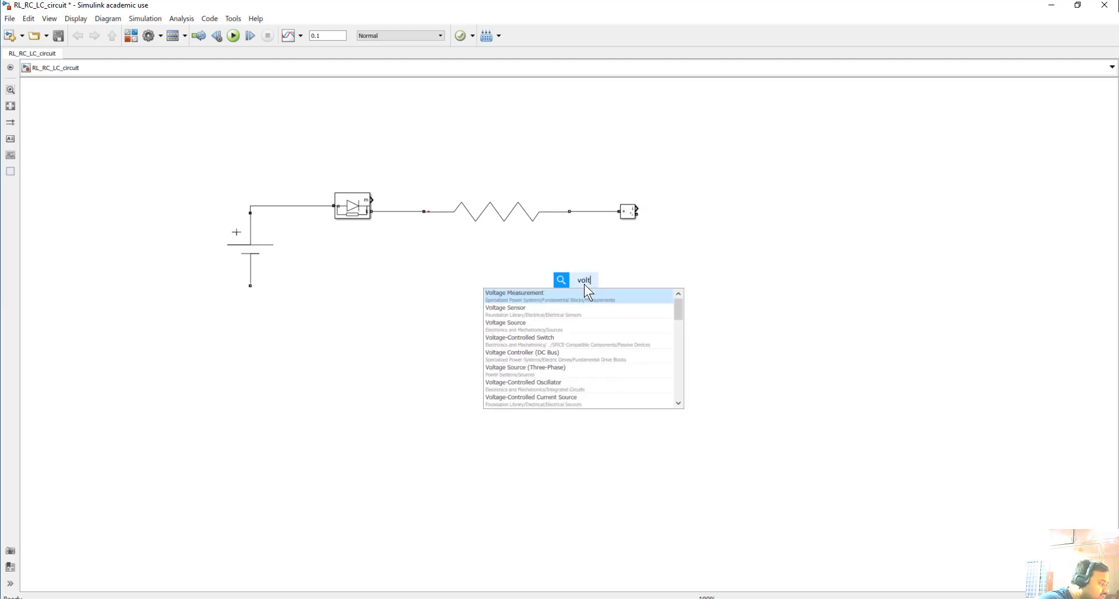
left_click(550, 299)
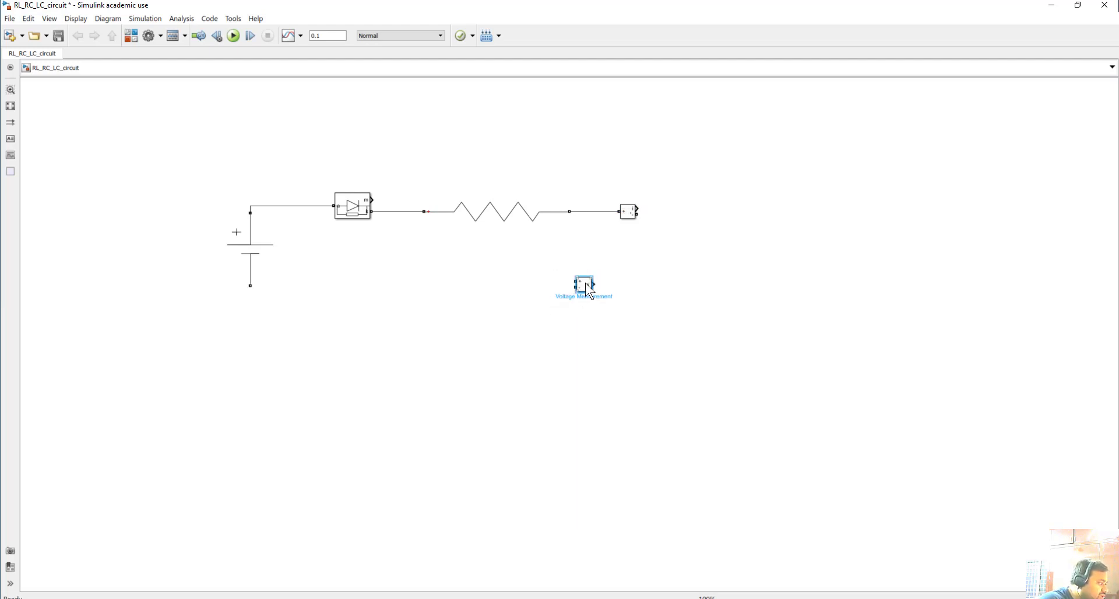
left_click_drag(587, 289, 508, 145)
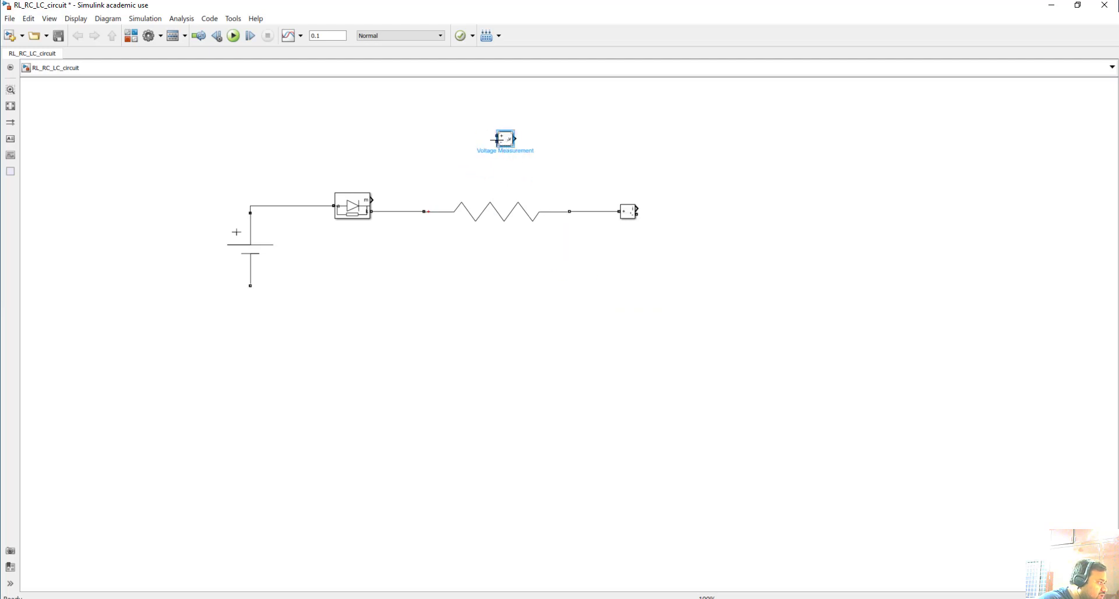
mouse_move(493, 135)
left_mouse_down()
mouse_move(432, 157)
mouse_move(399, 211)
left_mouse_up()
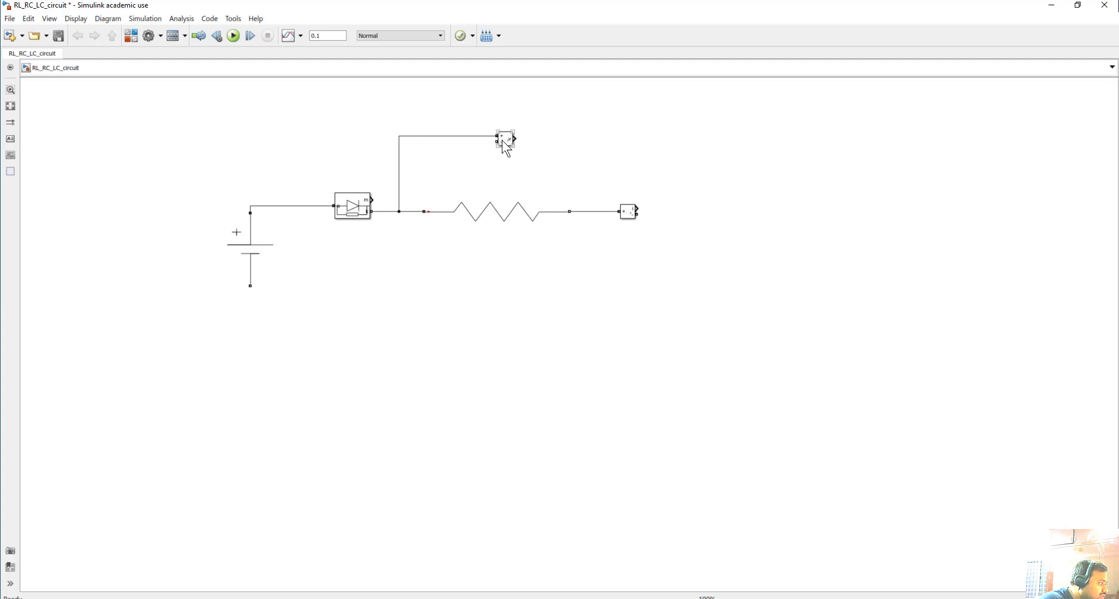
Step: Connect the Voltage Measurement's negative terminal after the resistor and close the loop from the Current Measurement to the source's negative terminal
mouse_move(502, 141)
left_mouse_down()
mouse_move(626, 151)
mouse_move(596, 211)
mouse_move(639, 215)
mouse_move(662, 262)
left_mouse_up()
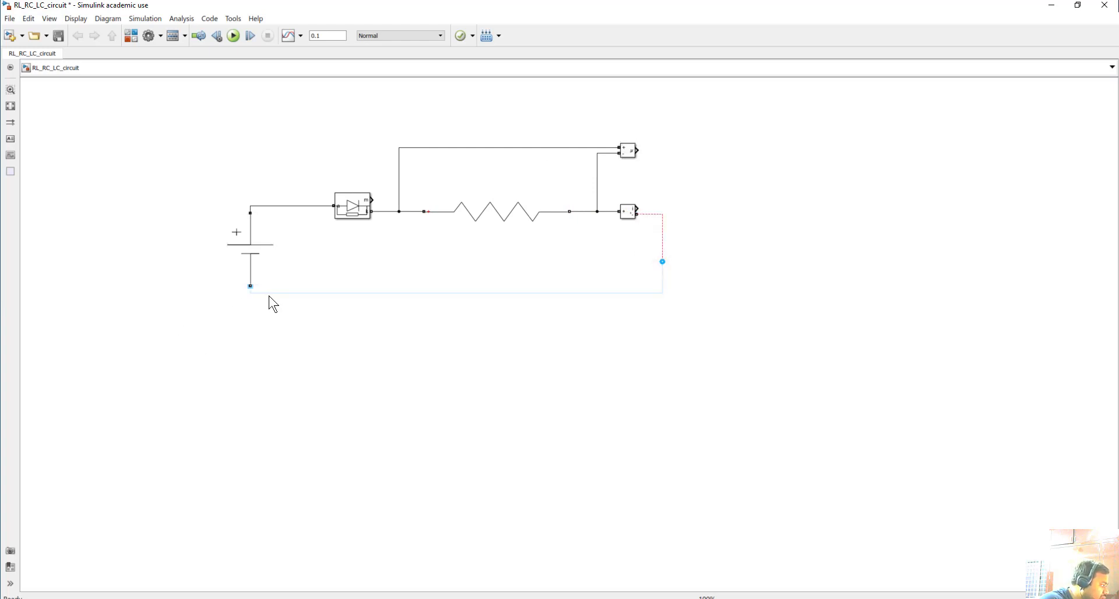
left_click(274, 293)
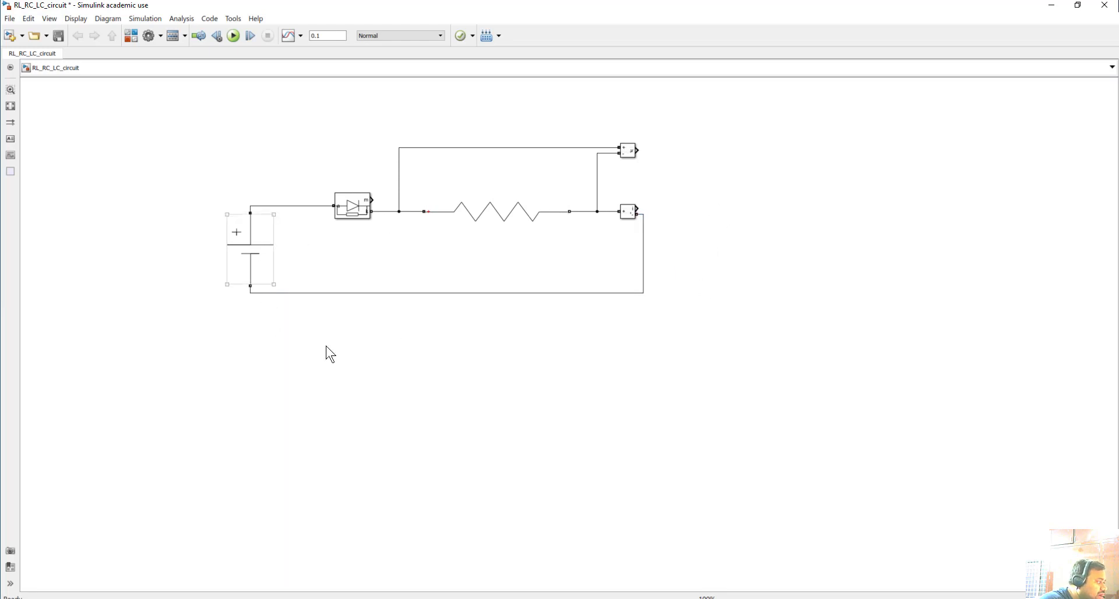
Step: Add a Scope block from Simulink/Sinks and place it beside the measurement blocks, at a height between the two
double_click(717, 232)
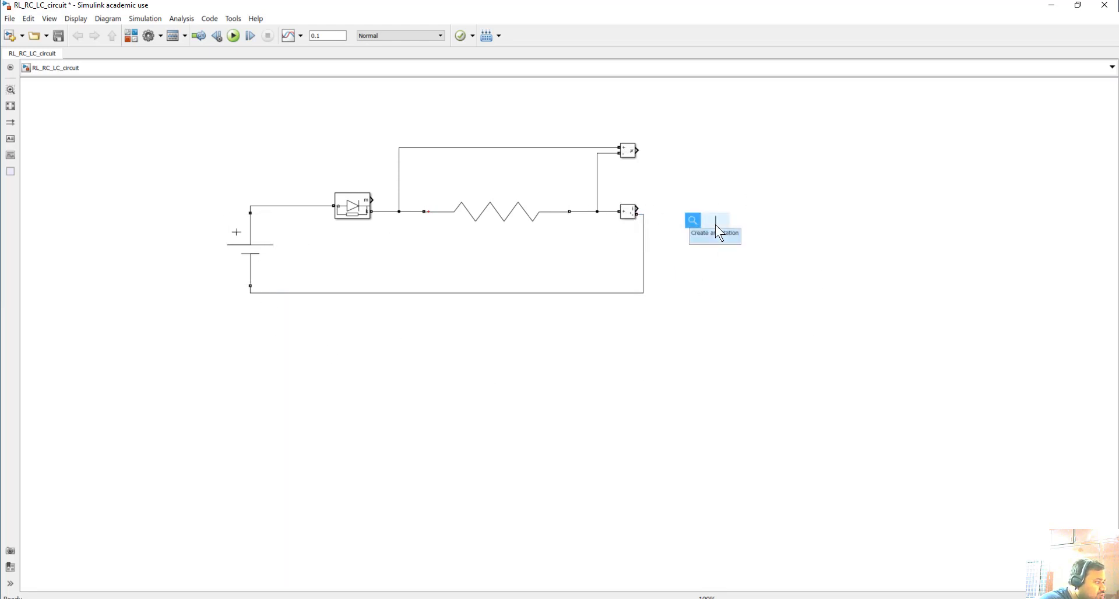
type("sc")
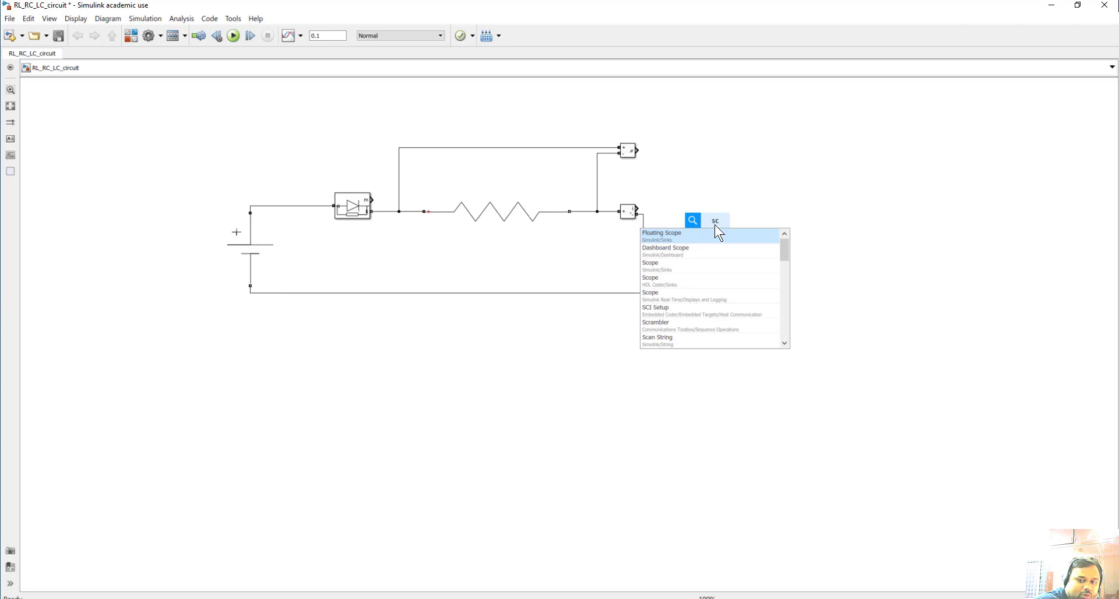
type("op")
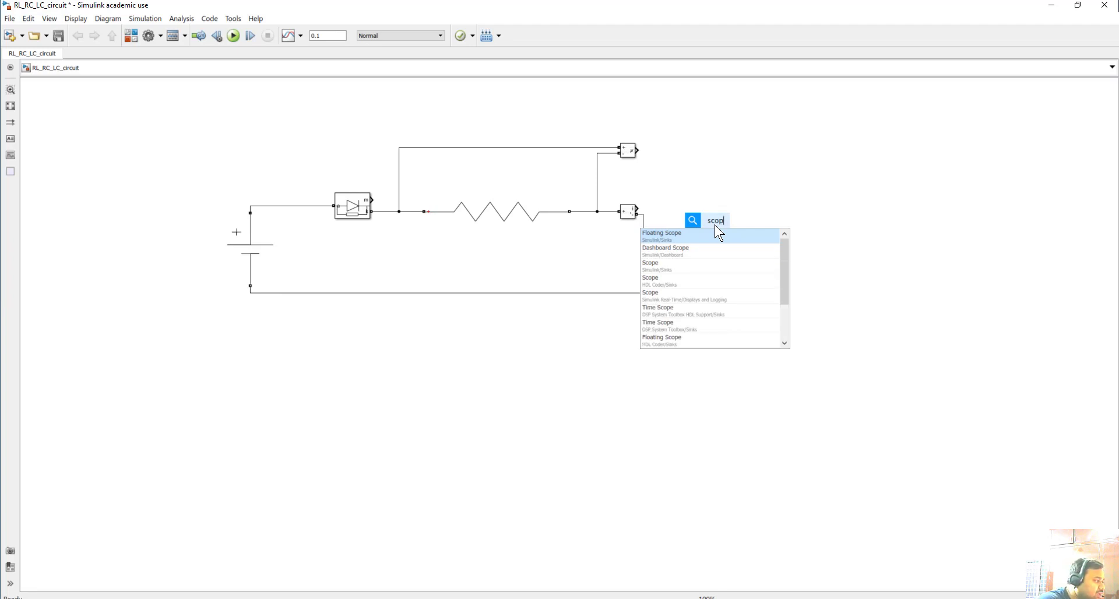
left_click(691, 266)
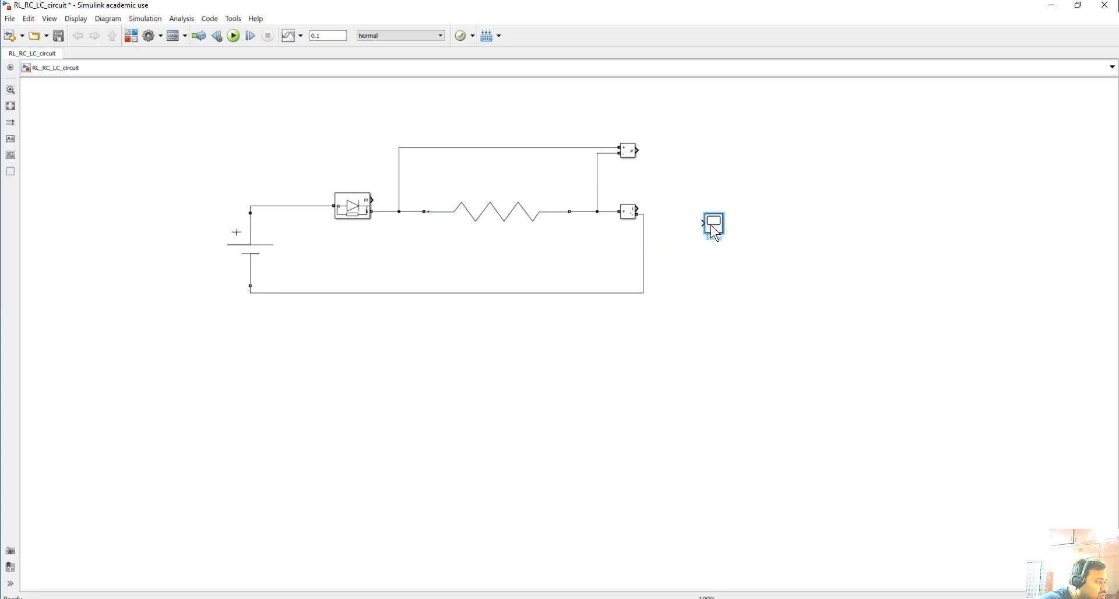
left_click_drag(714, 222, 720, 178)
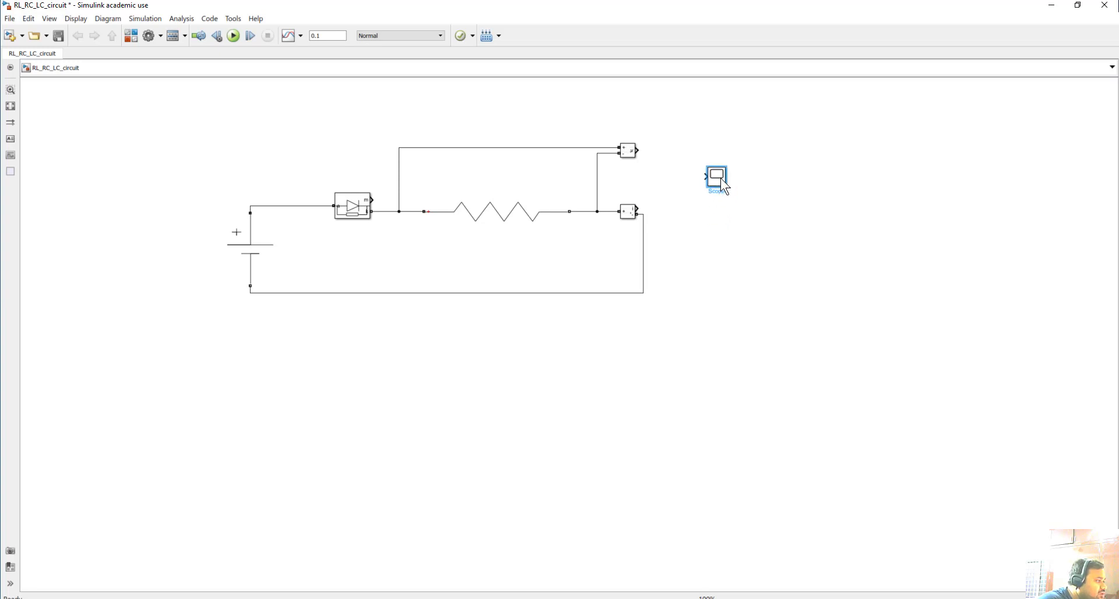
Step: Add a Mux block from Simulink/Signal Routing in front of the Scope and wire the voltage and current measurement outputs through it
double_click(692, 229)
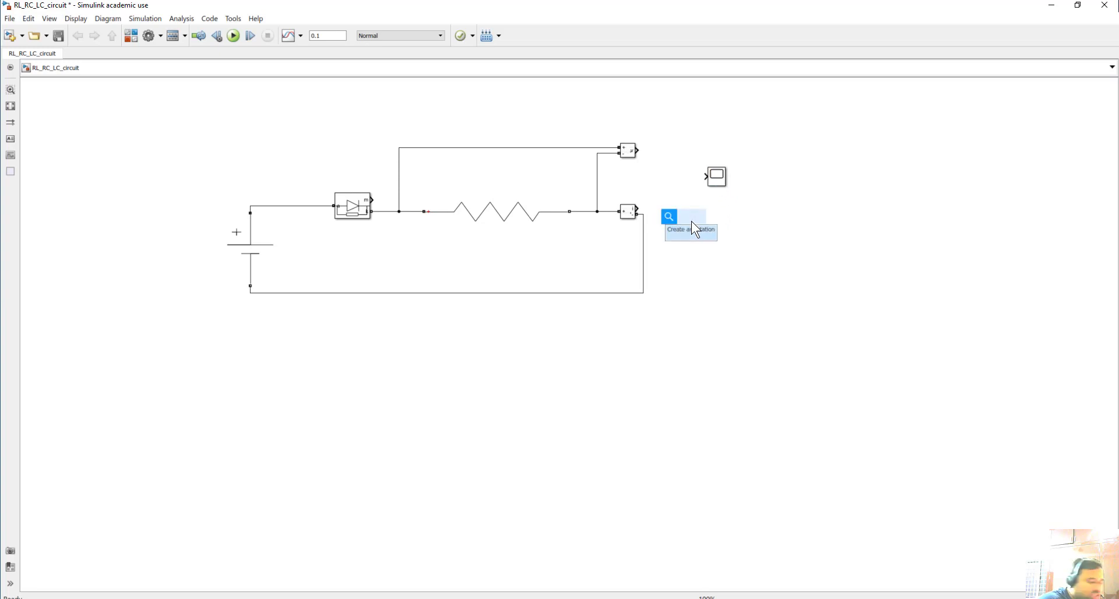
type("mux")
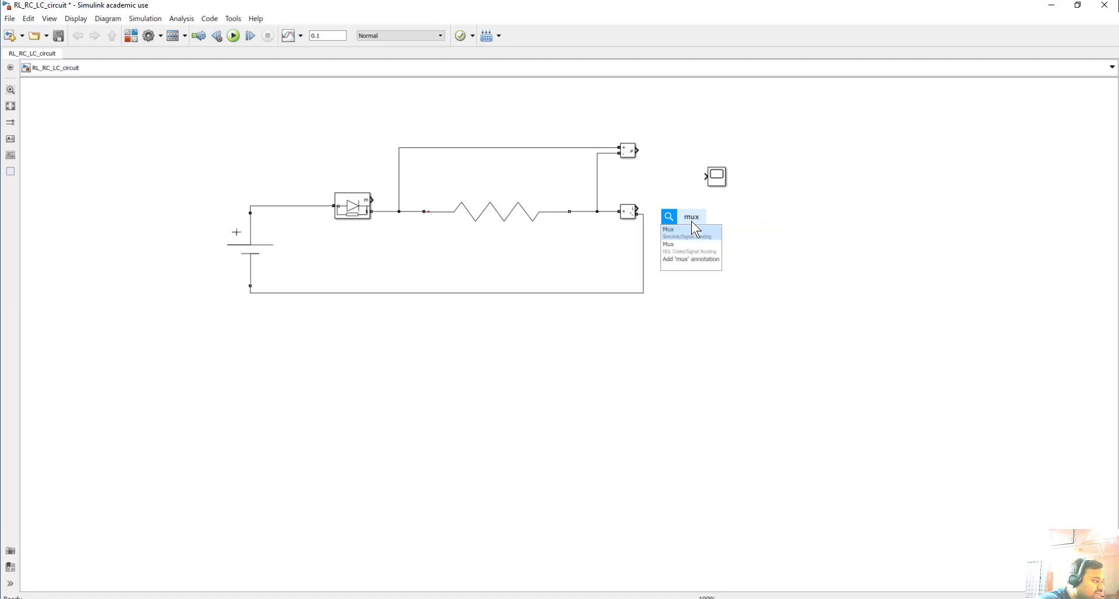
left_click(693, 233)
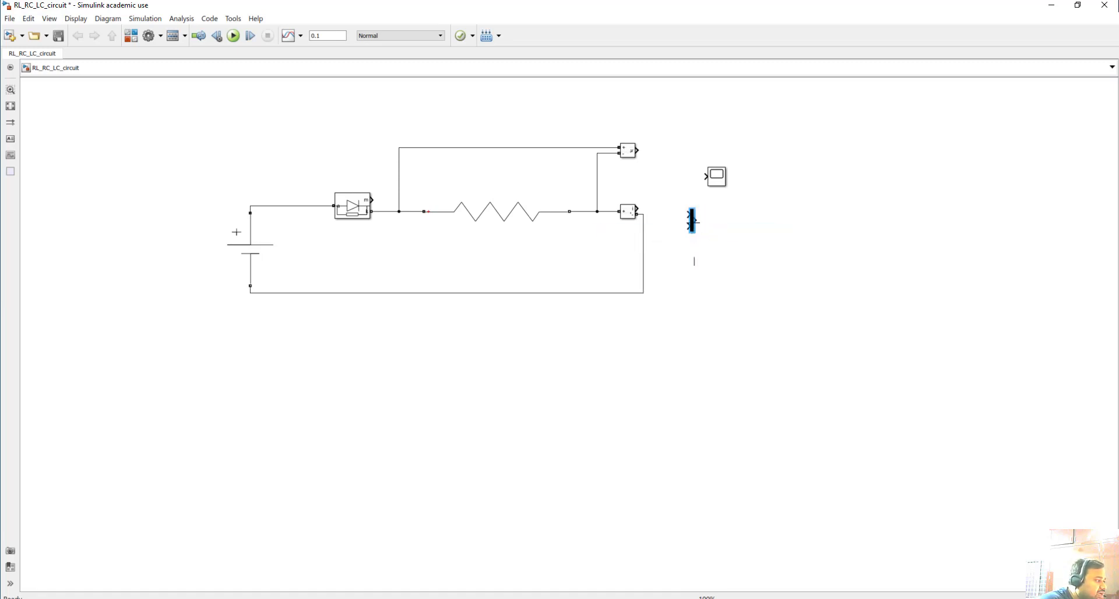
left_click_drag(694, 224, 650, 153)
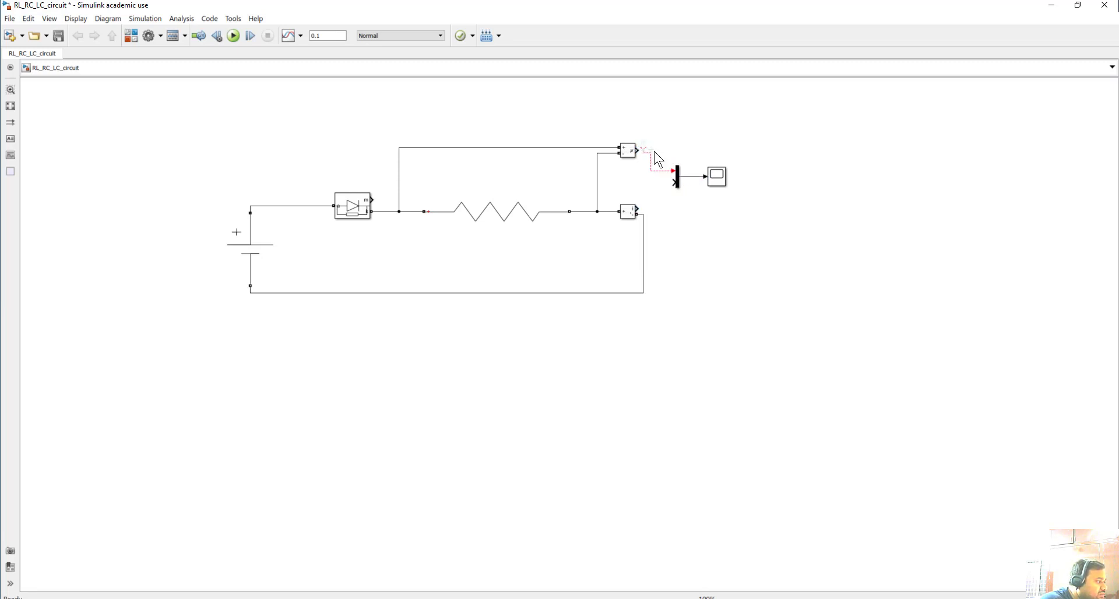
left_click_drag(659, 158, 640, 150)
left_click_drag(662, 191, 674, 183)
Step: Open the Scope's display and bring its window into view over the model
left_click(717, 177)
double_click(718, 178)
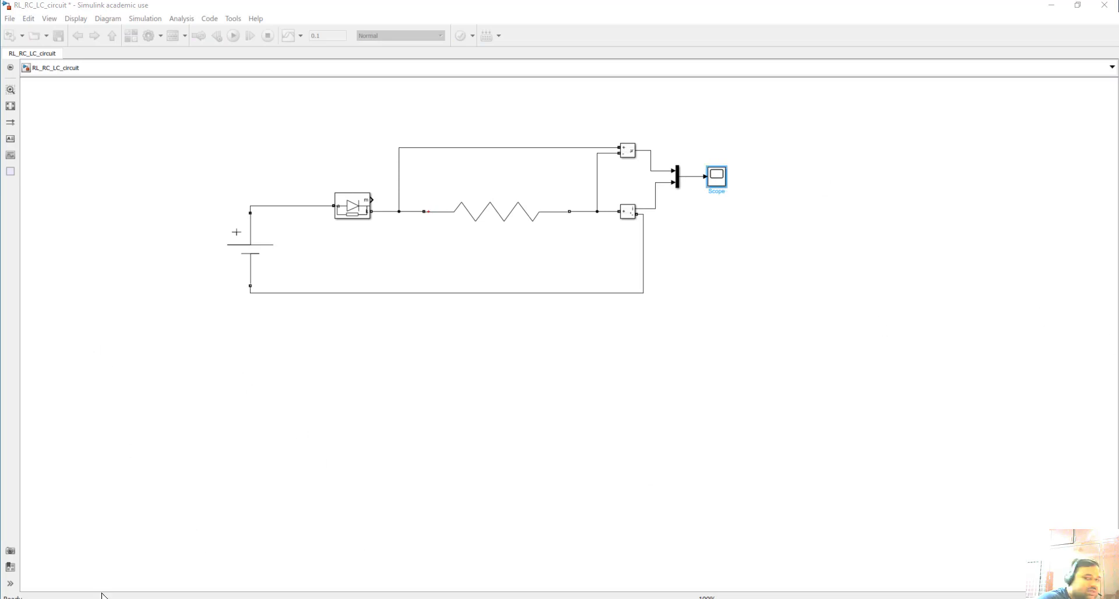
left_click_drag(0, 227, 427, 187)
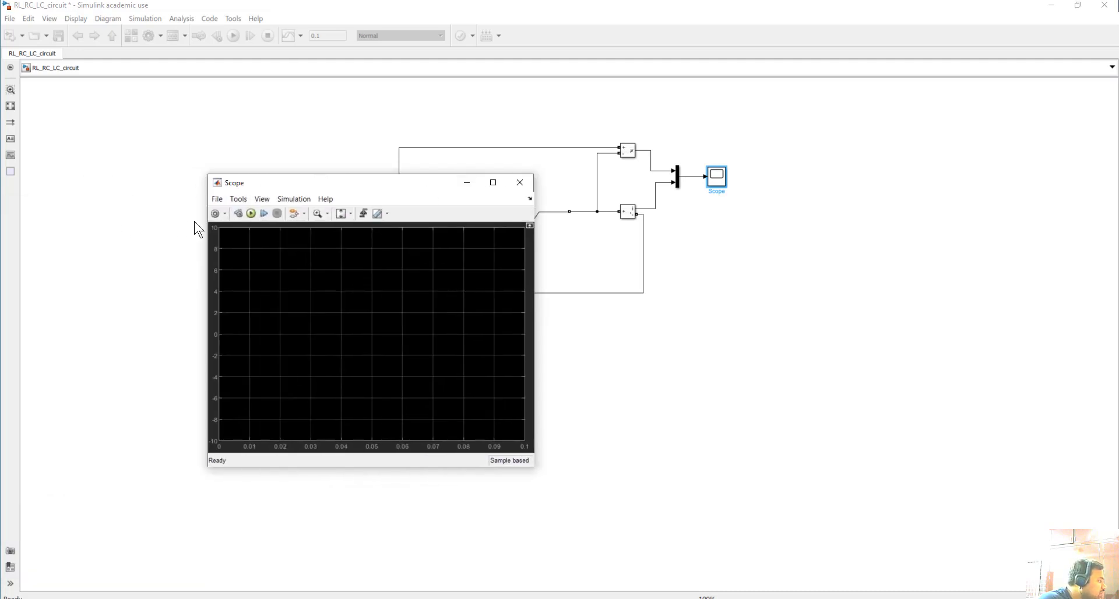
Step: Try the Scope layouts with two side-by-side and two stacked displays, and restore the single display
left_click(225, 213)
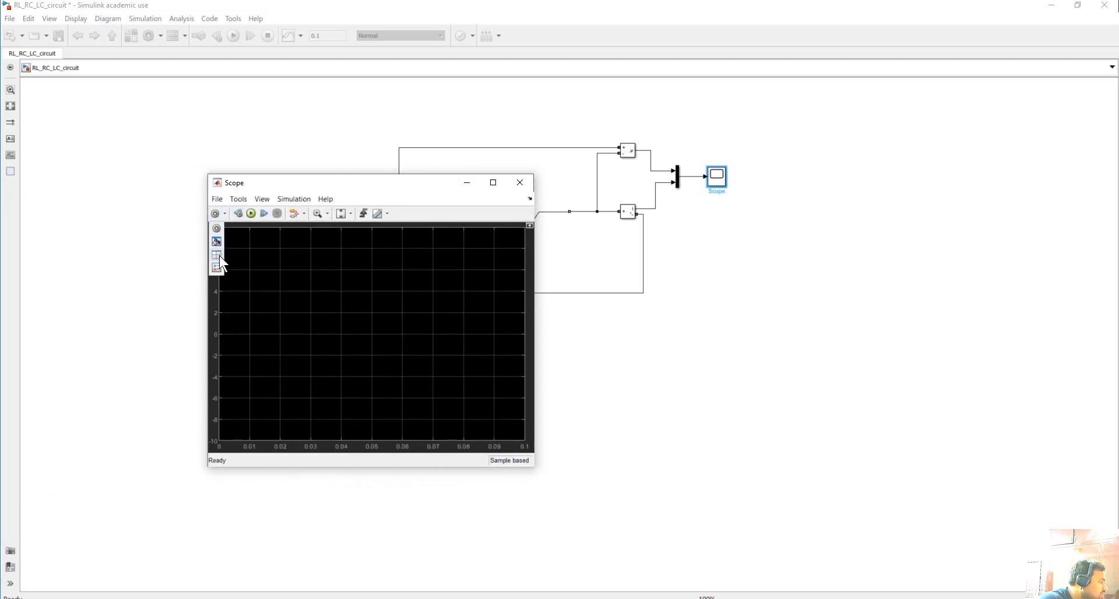
left_click(219, 255)
left_click(240, 260)
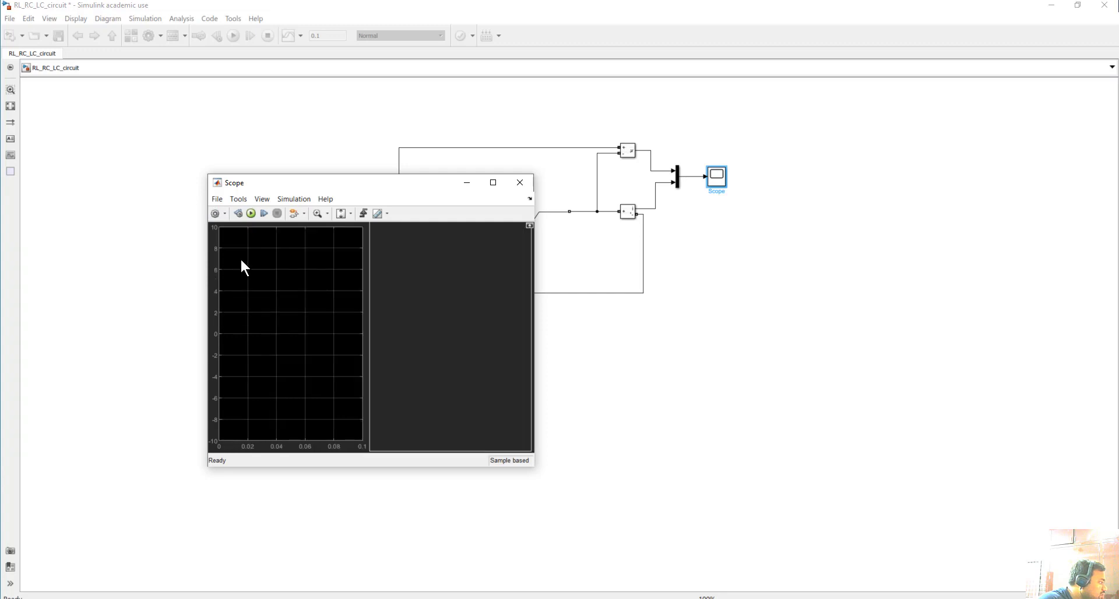
left_click(225, 213)
left_click(218, 253)
left_click(226, 272)
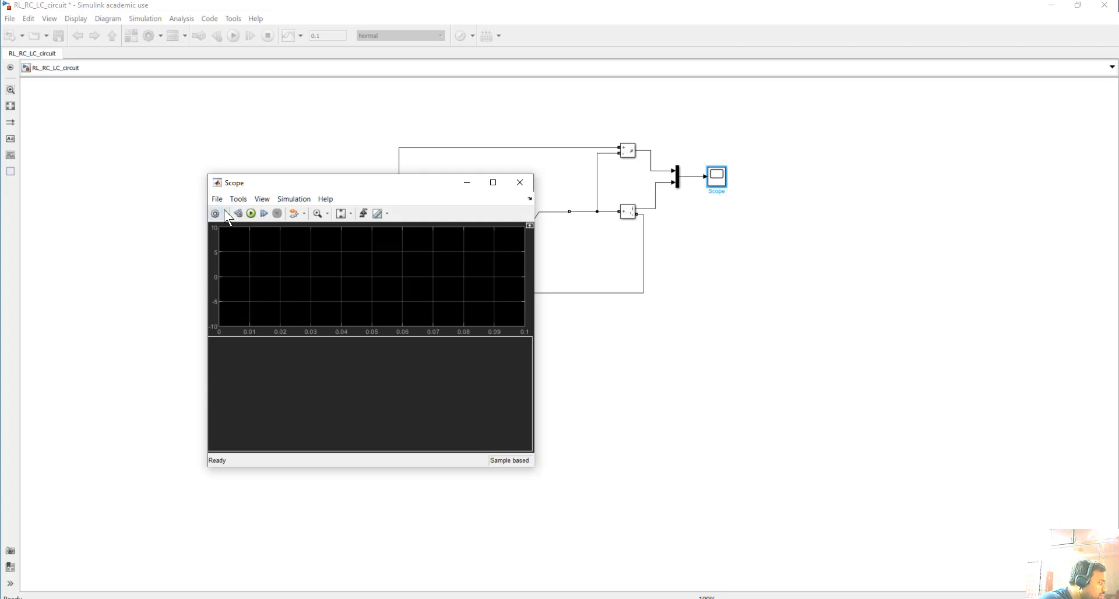
left_click(225, 212)
left_click(219, 254)
left_click(225, 261)
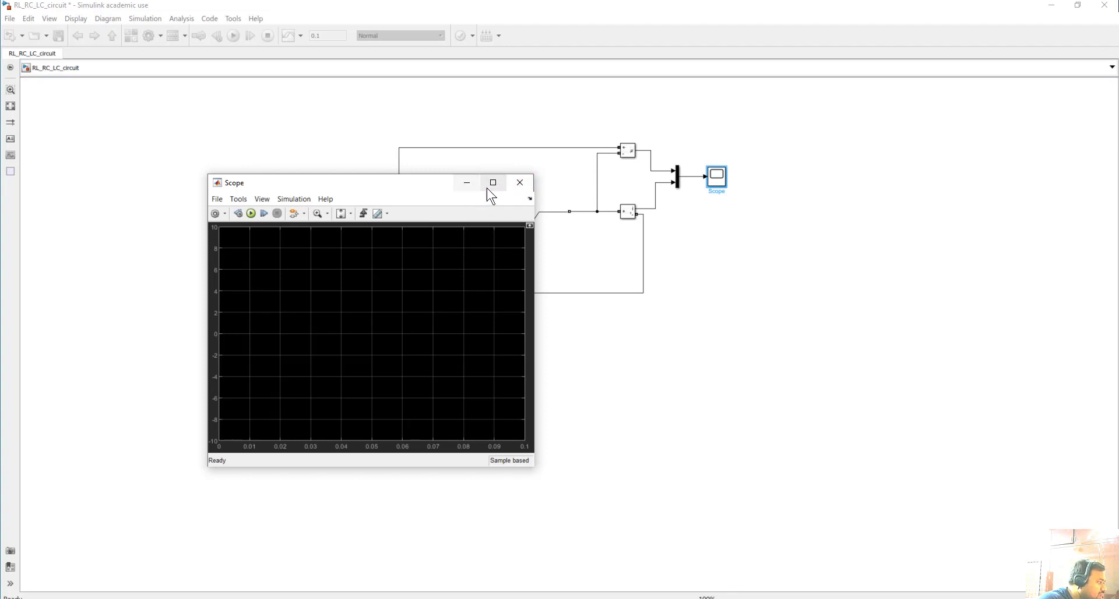
Step: Open the Scope's style settings and set the figure color to white
left_click(225, 214)
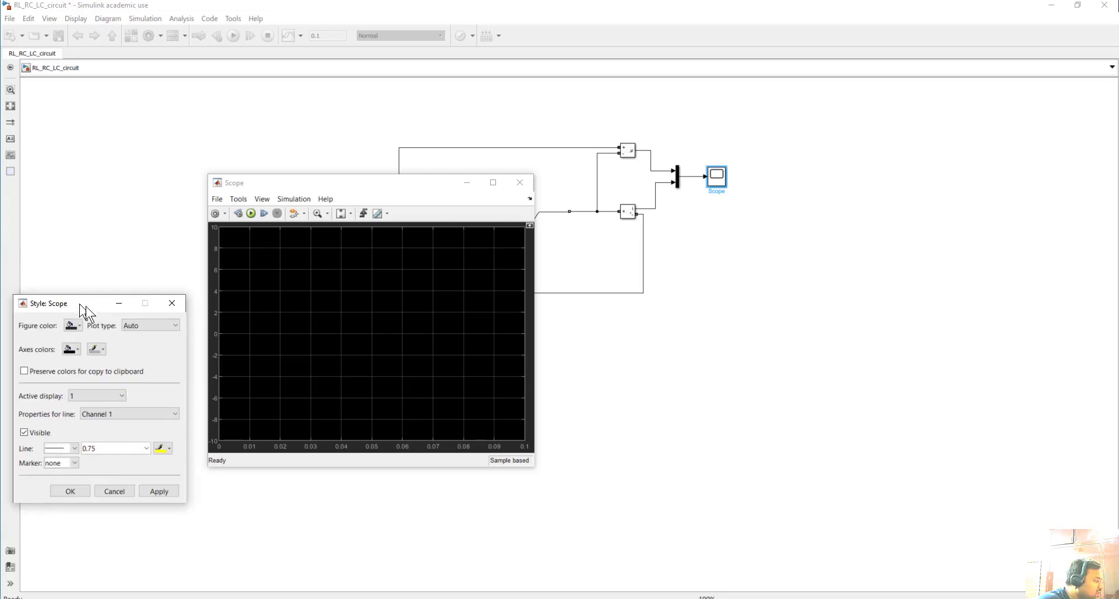
left_click_drag(23, 304, 78, 433)
left_click_drag(145, 437, 154, 285)
left_click(143, 304)
left_click(148, 317)
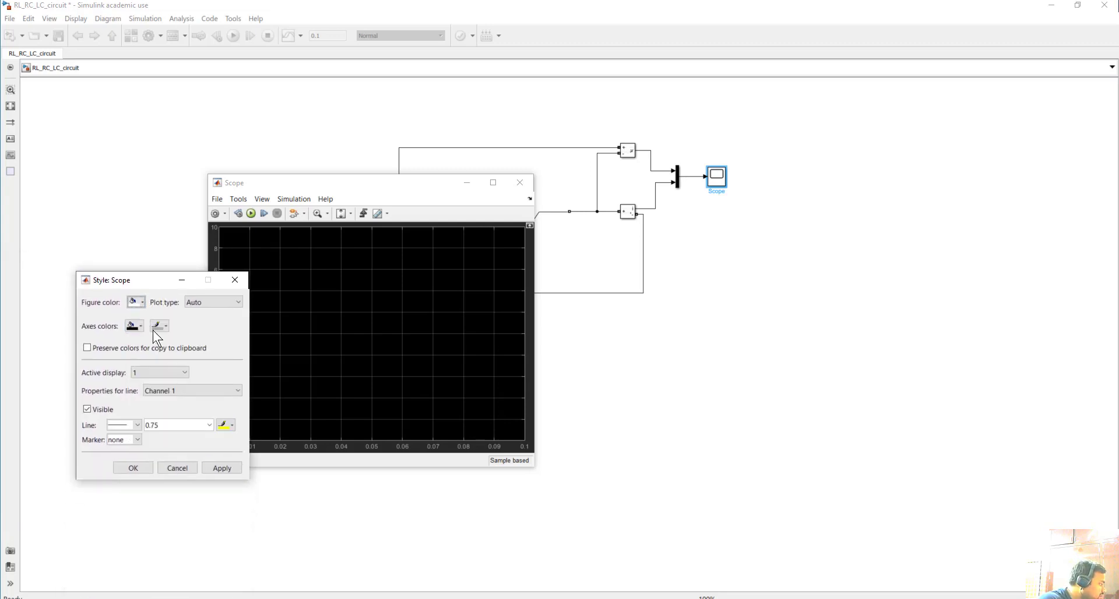
left_click(220, 468)
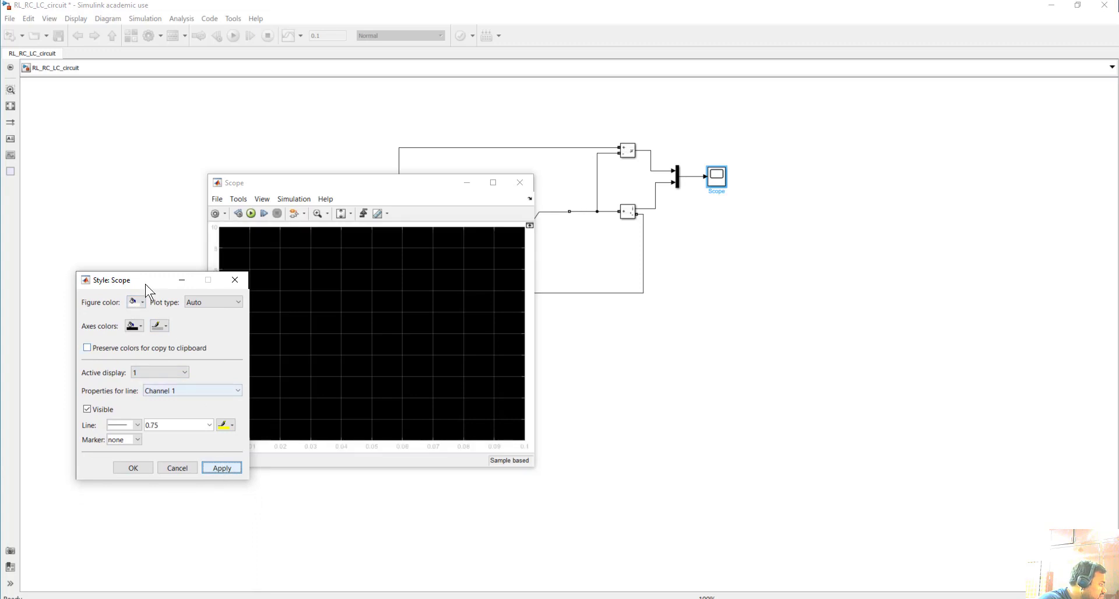
Step: Set the Scope's axes background to white and its tick, label and grid color to black
left_click(140, 327)
left_click(159, 326)
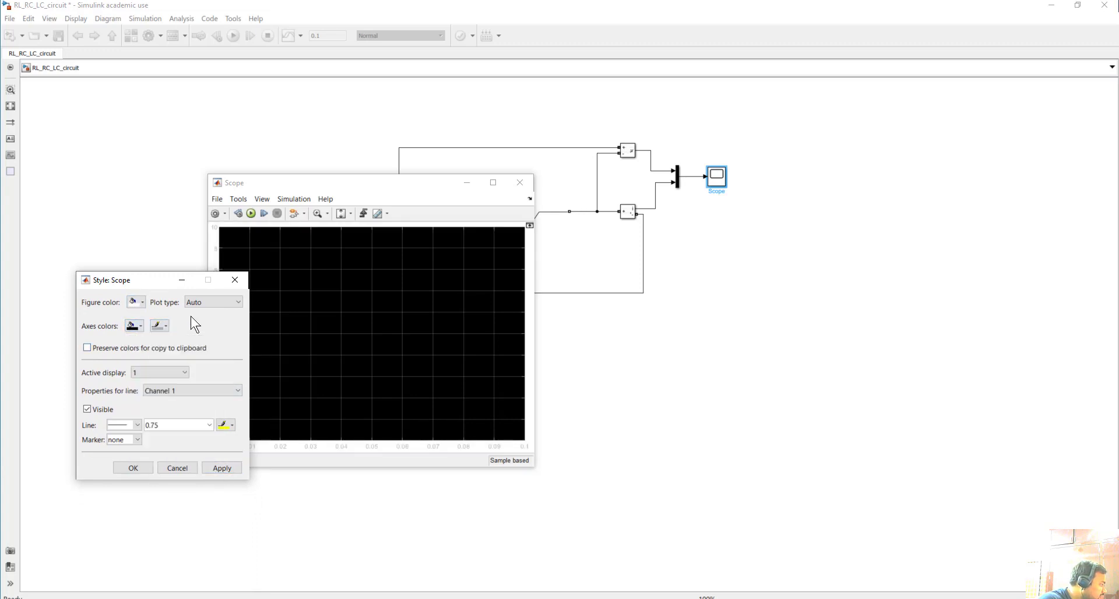
left_click(166, 327)
left_click(197, 319)
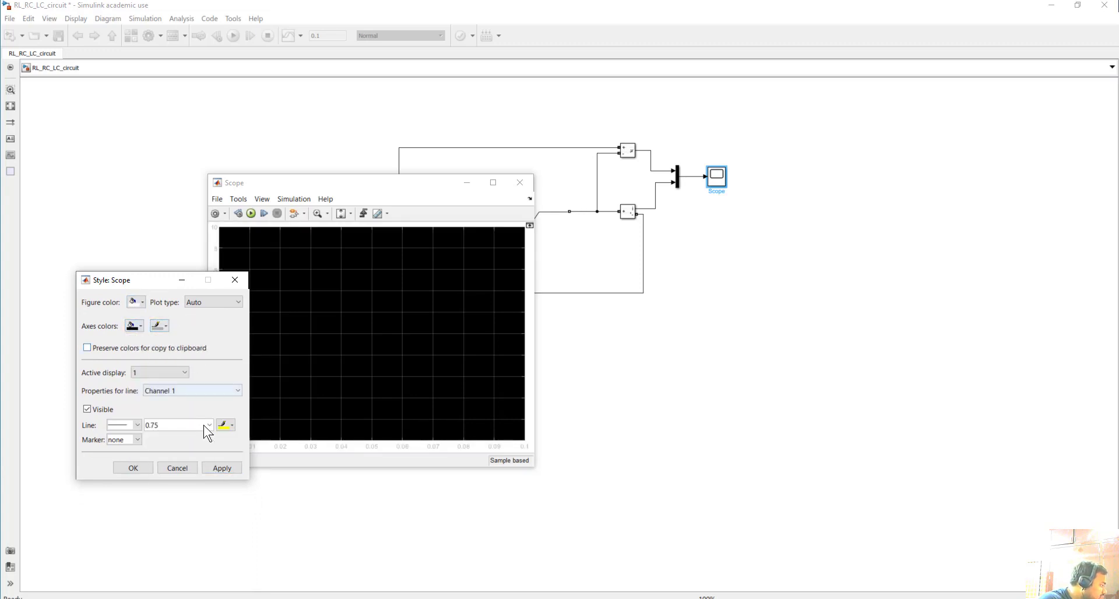
left_click(140, 326)
left_click(146, 341)
left_click(222, 467)
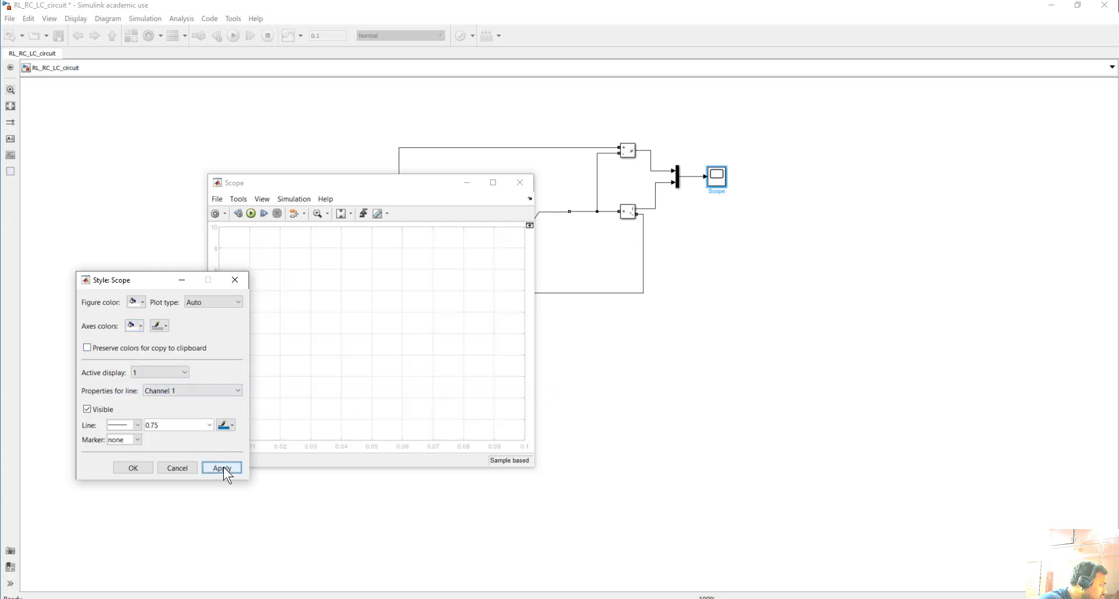
left_click(167, 326)
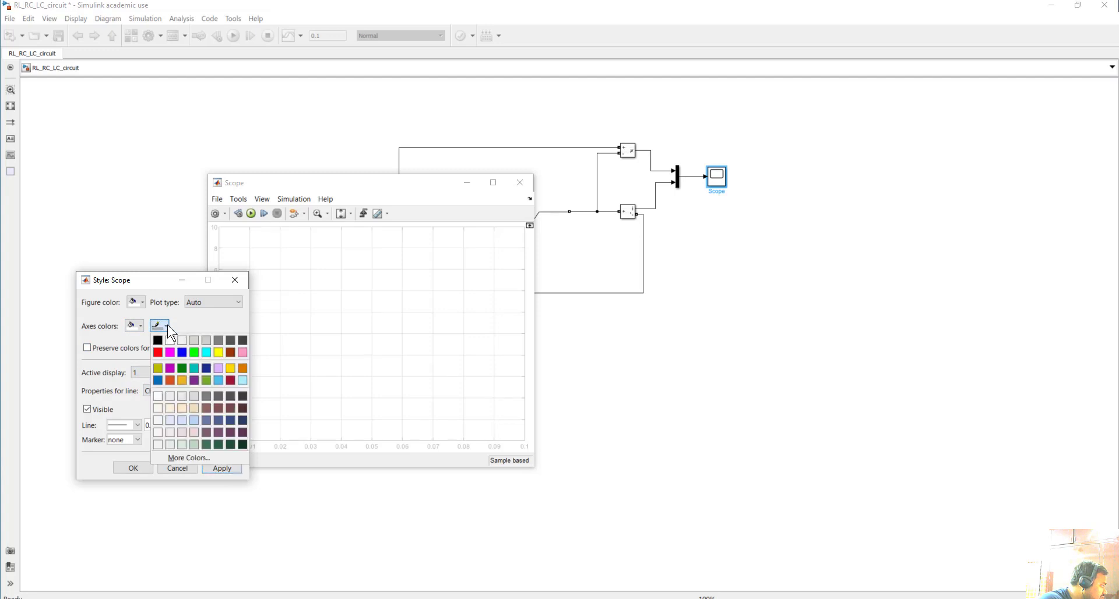
left_click(158, 341)
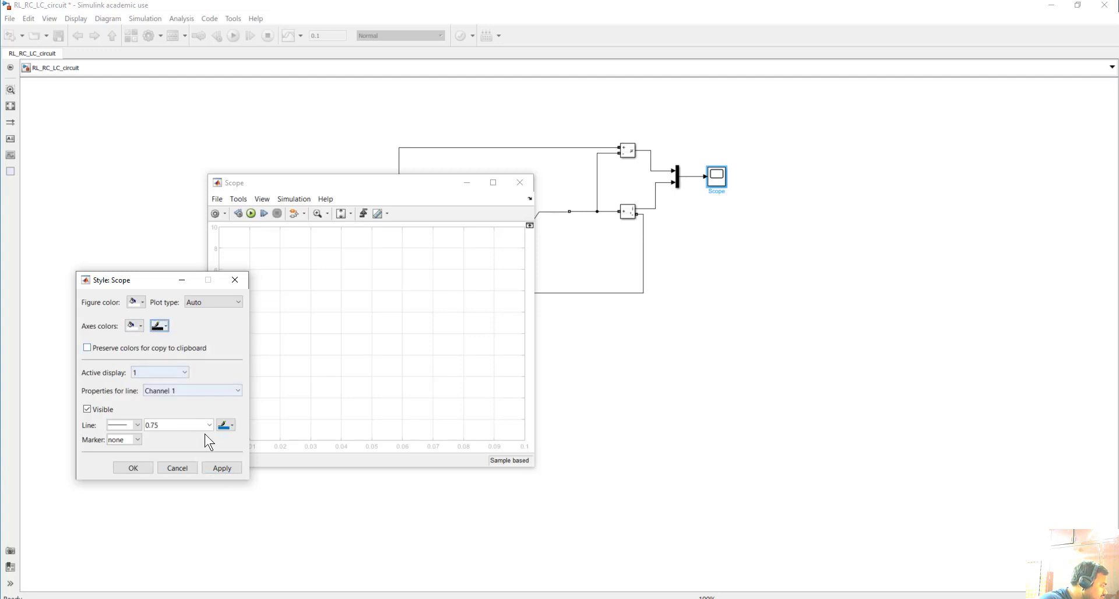
left_click(239, 475)
Step: Give the Channel 1 line a solid style and a width of 2.0, and accept the Scope style settings
left_click(137, 425)
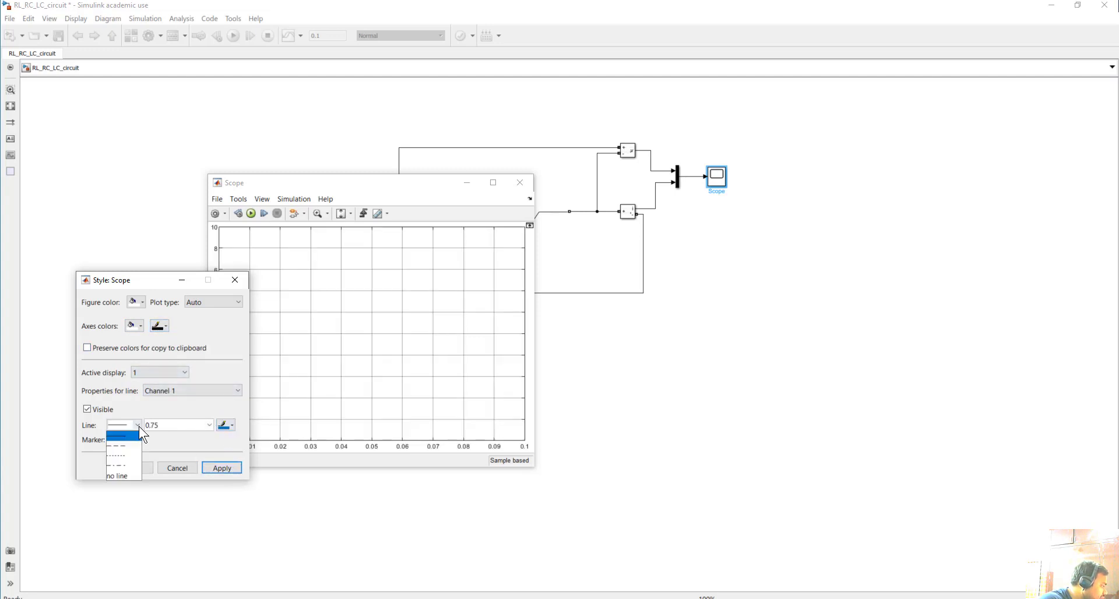
left_click(135, 429)
left_click(210, 424)
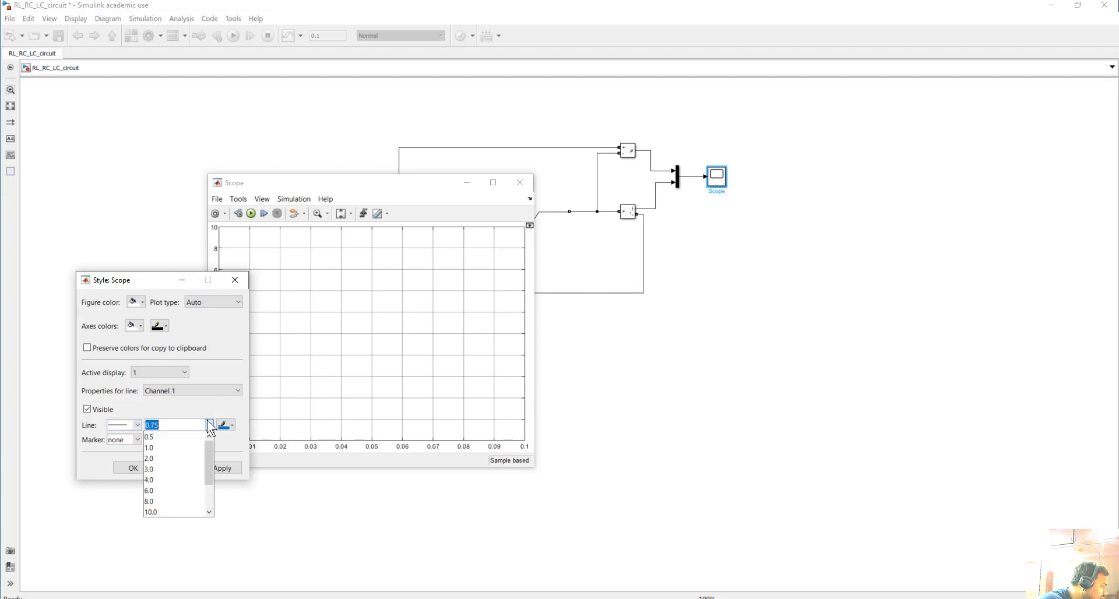
left_click(169, 458)
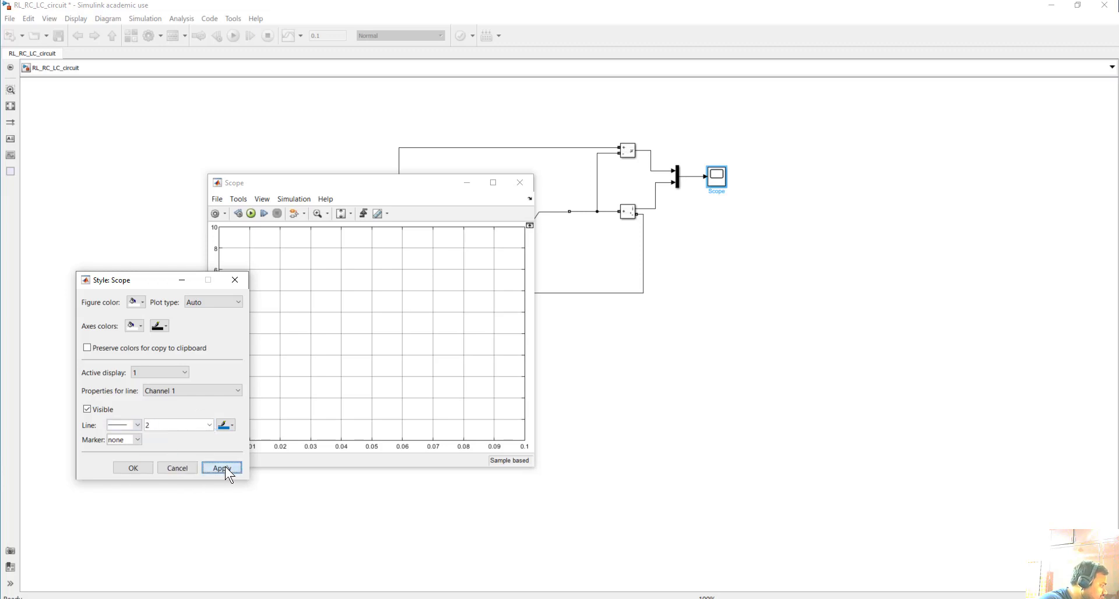
left_click(134, 468)
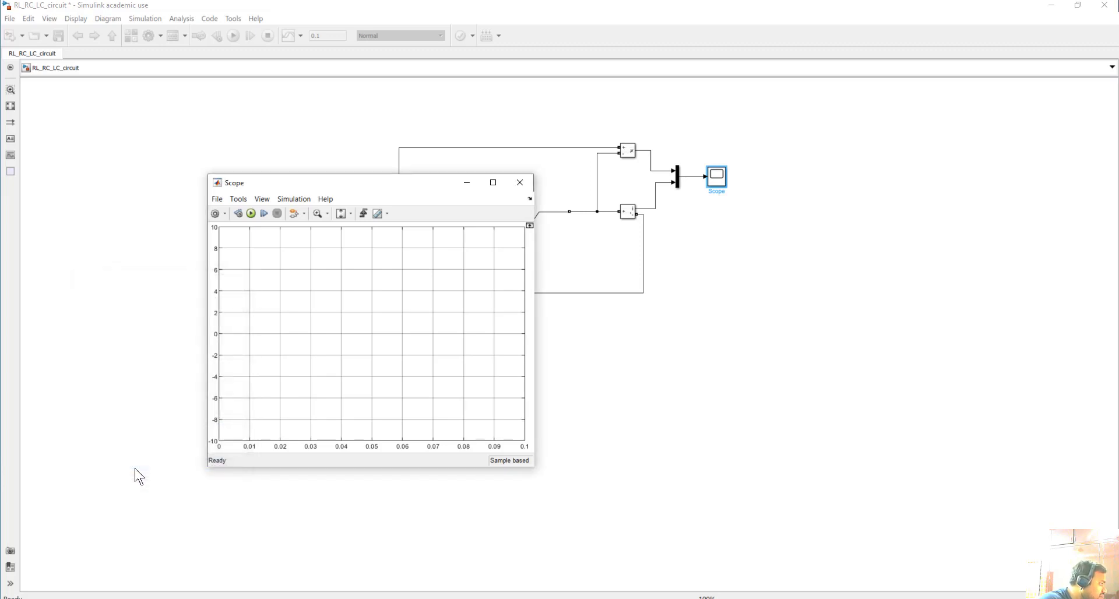
Step: Move the Scope window clear of the circuit and return to the model
left_click_drag(383, 187, 987, 174)
left_click(545, 352)
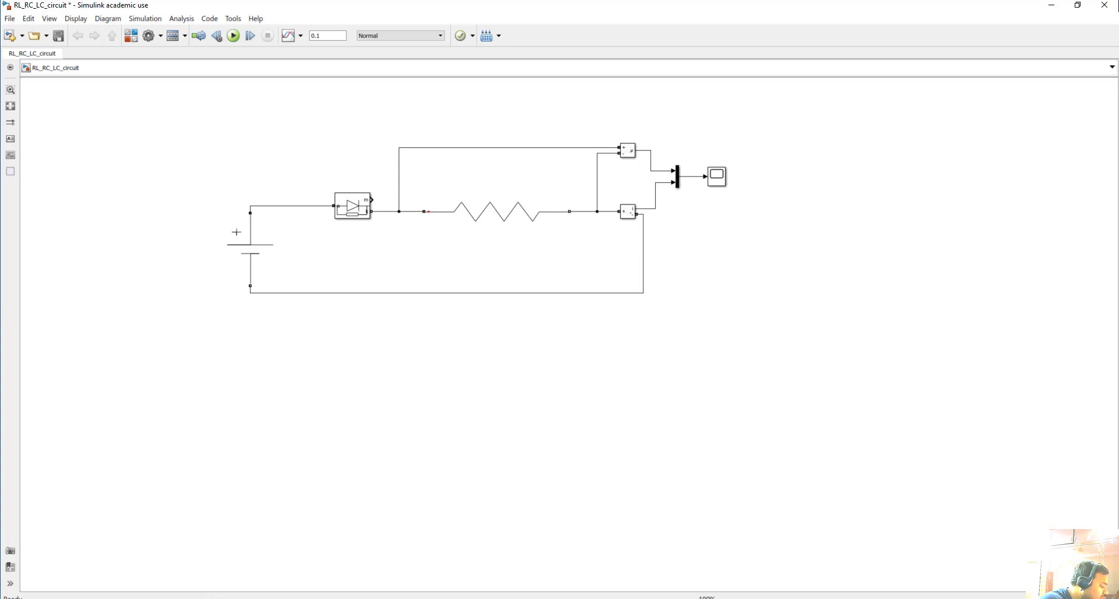
left_click(217, 598)
left_click(513, 570)
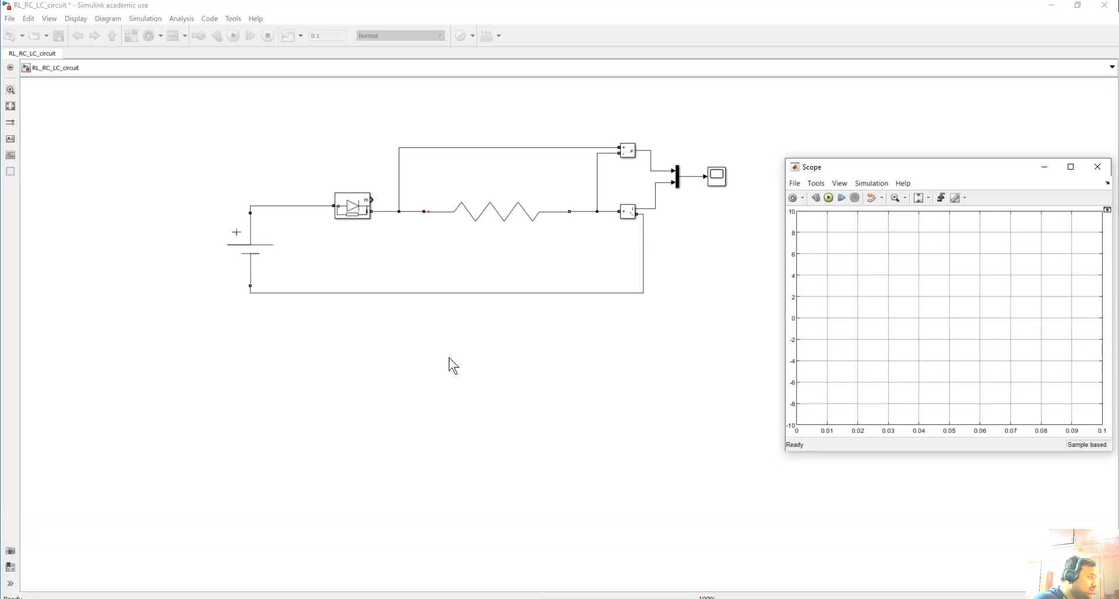
left_click(135, 150)
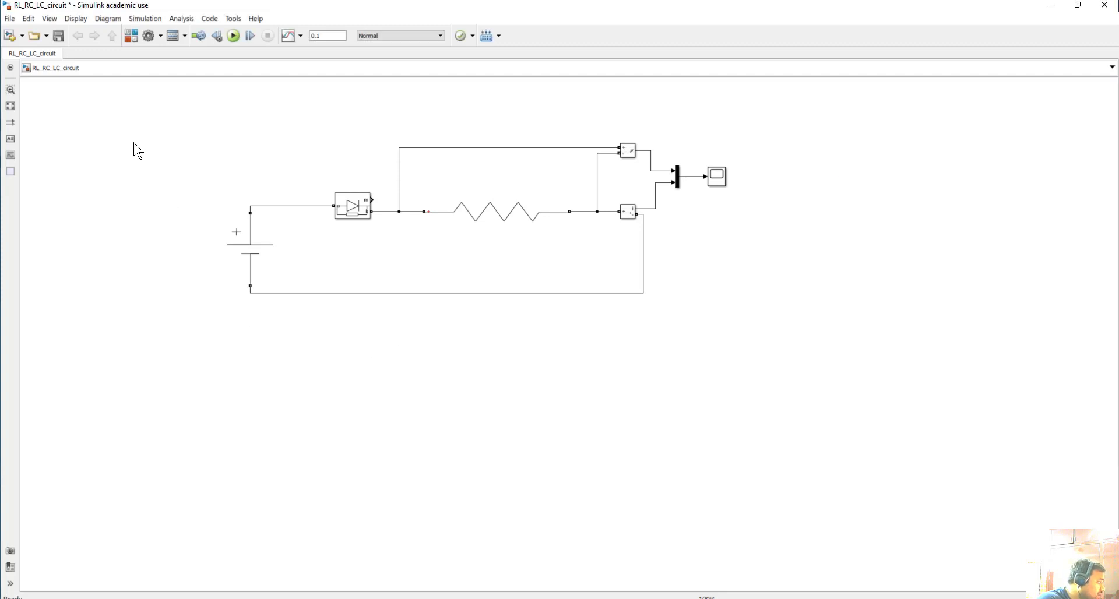
Step: Add a powergui block from Specialized Power Systems/Fundamental Blocks in the empty area beside the DC source
double_click(135, 191)
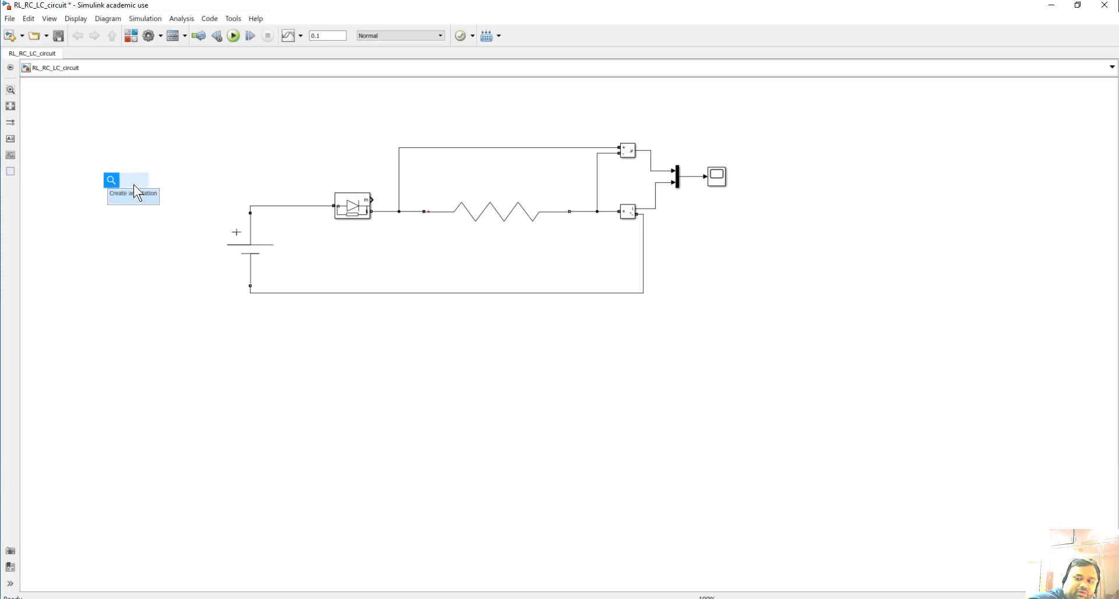
type("power")
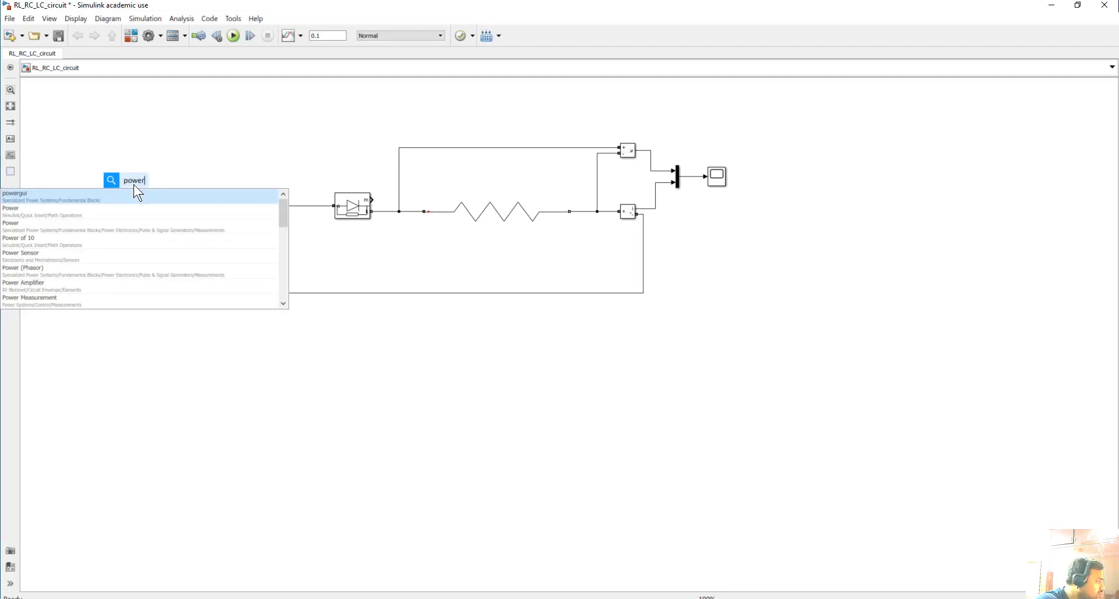
left_click(120, 200)
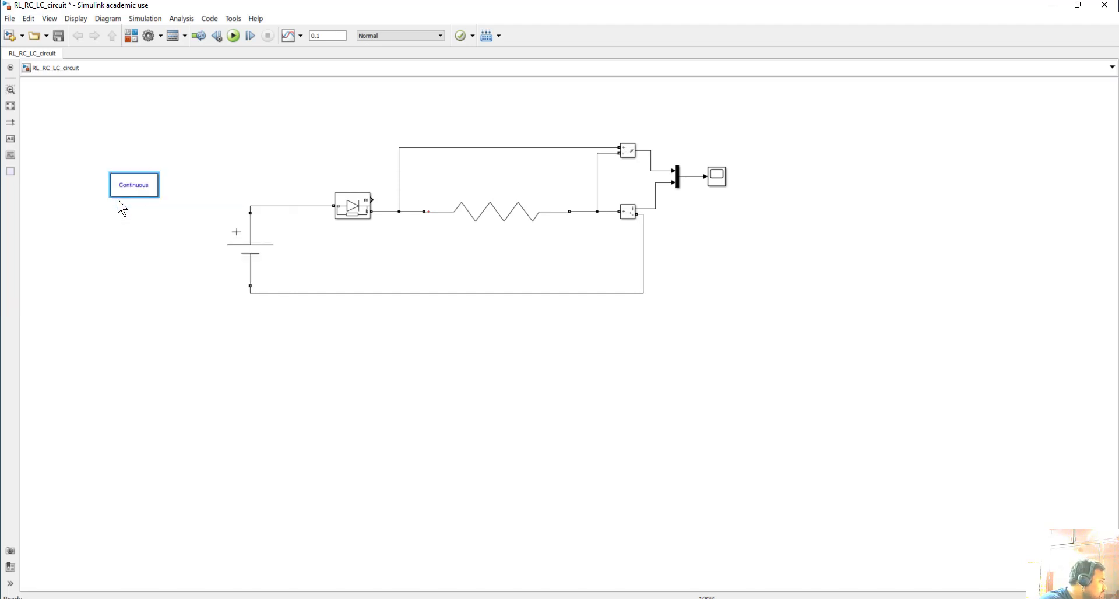
Step: Set powergui to Discrete simulation with a sample time of 1e-8 s, and enlarge the block in the diagram's upper-left corner
double_click(149, 188)
left_click(306, 120)
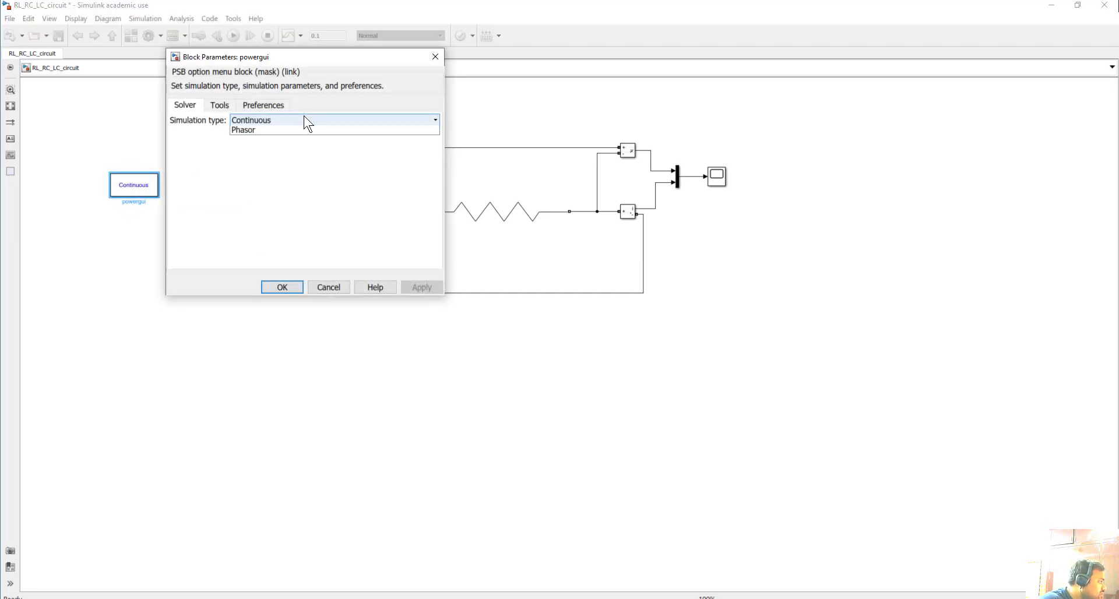
left_click(293, 142)
double_click(268, 138)
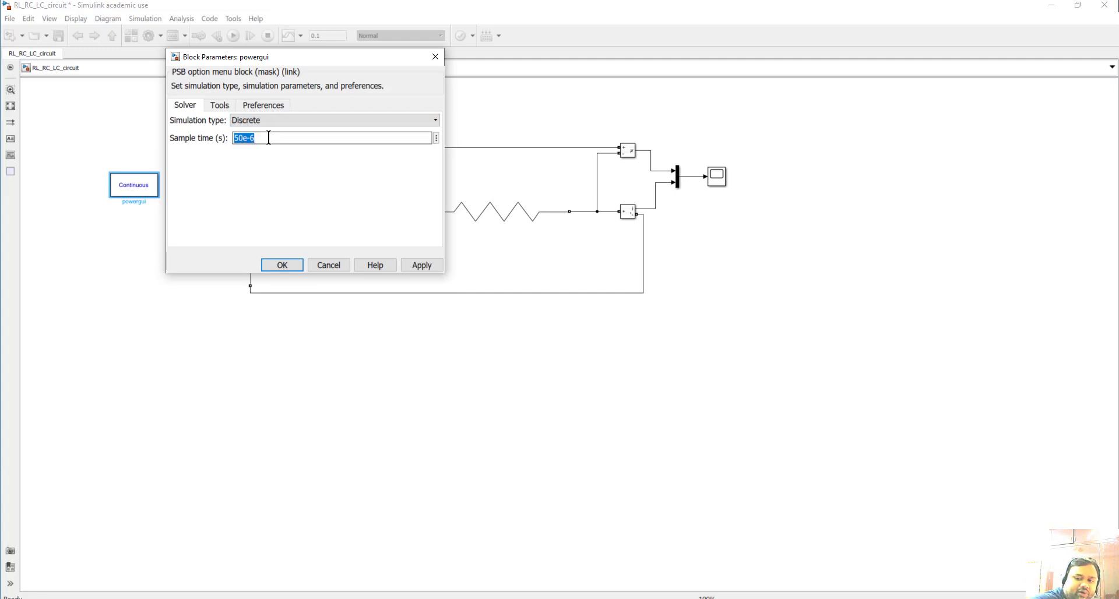
type("1e")
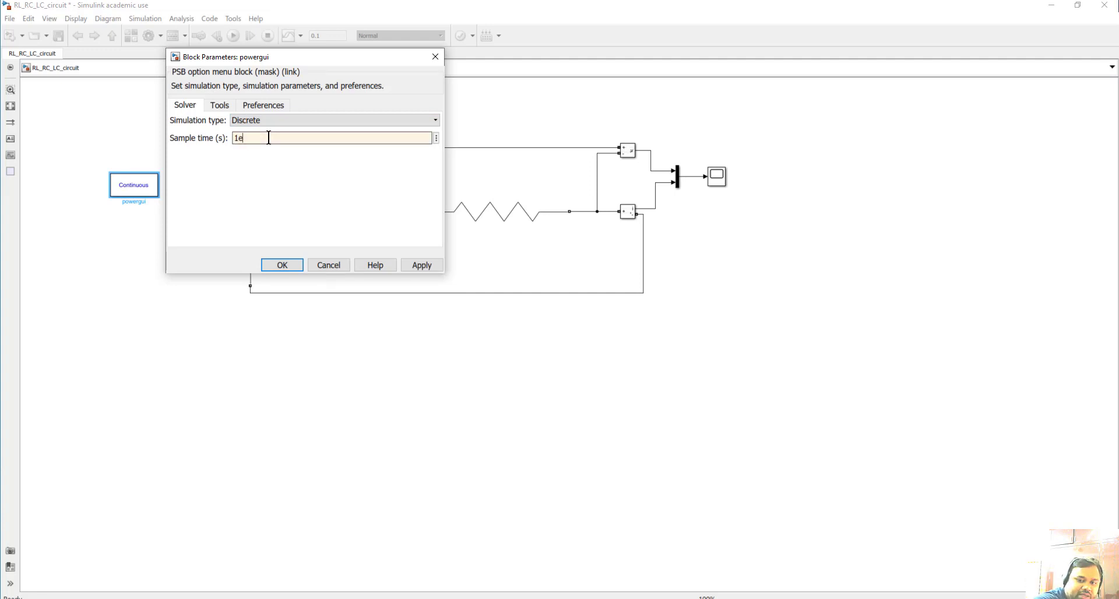
type("-8")
key("Return")
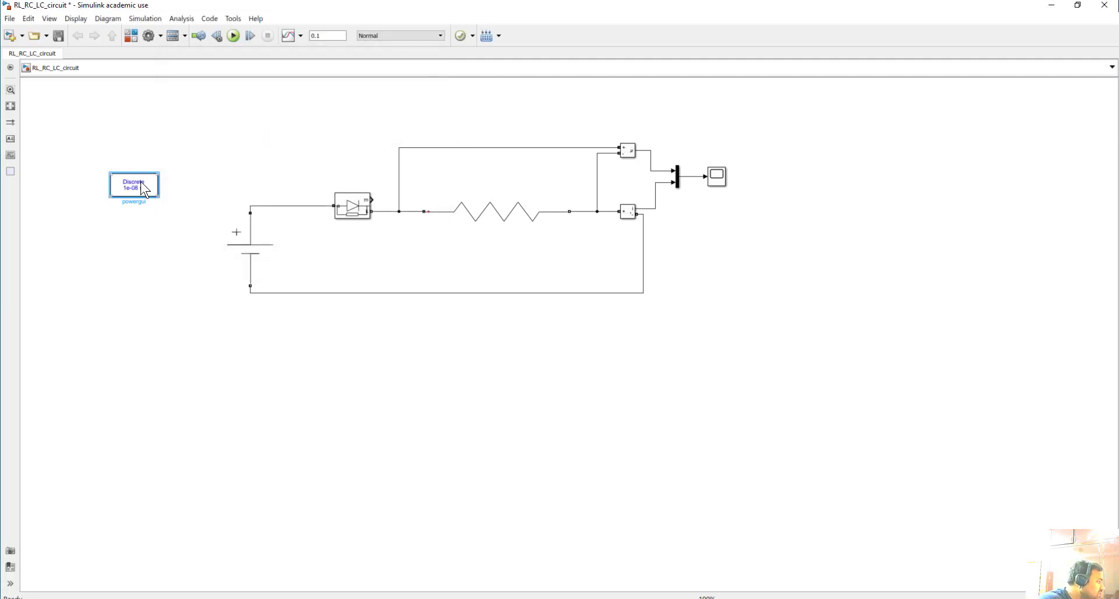
left_click_drag(159, 198, 132, 121)
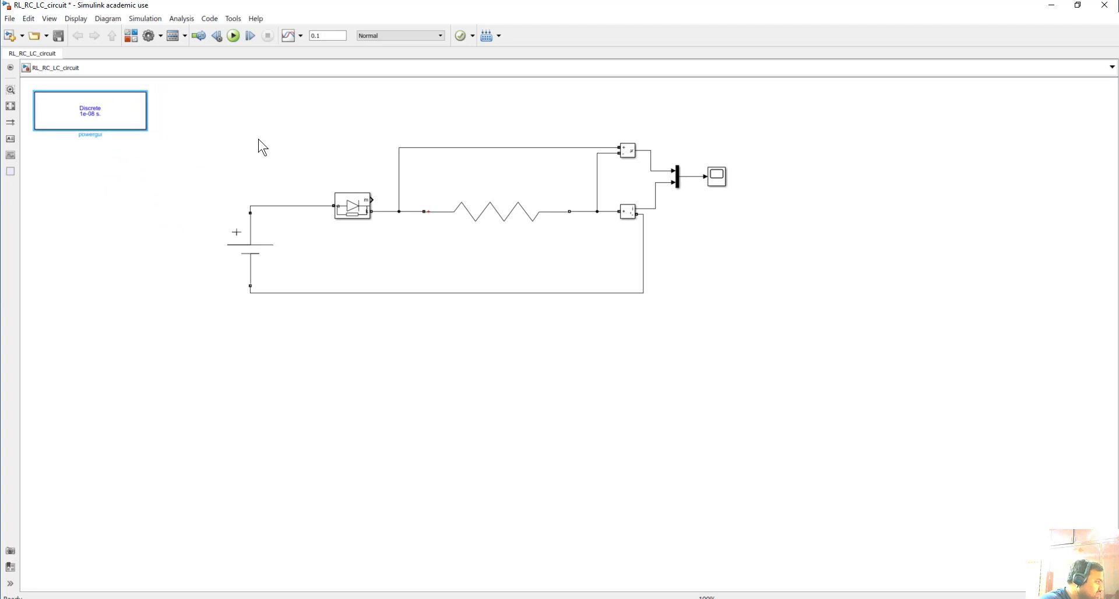
Step: Check the DC Voltage Source's amplitude and close its parameters
left_click(257, 243)
double_click(255, 253)
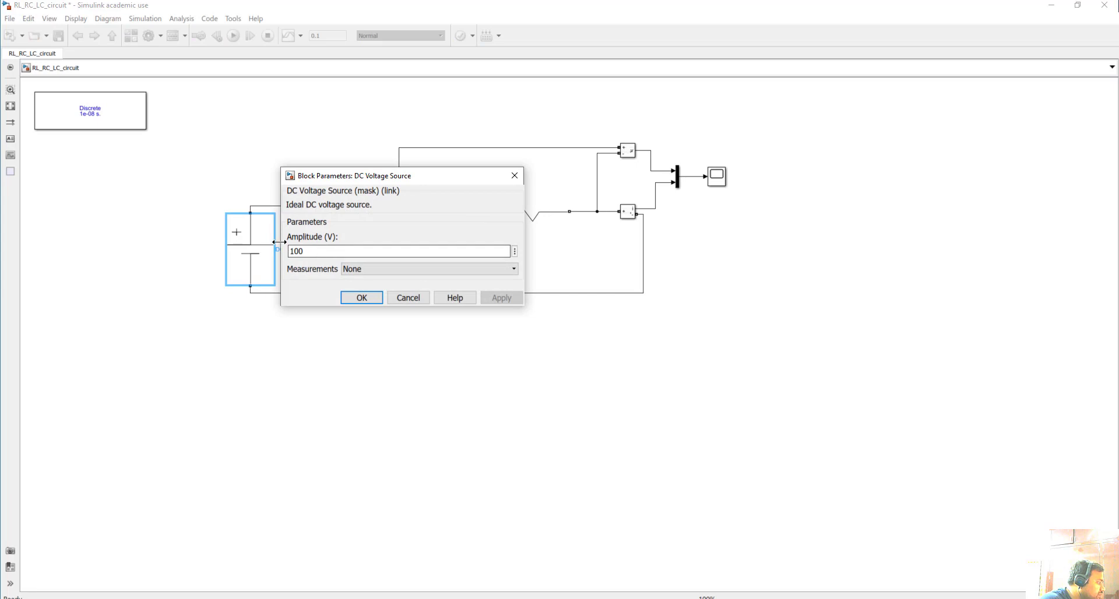
left_click(361, 297)
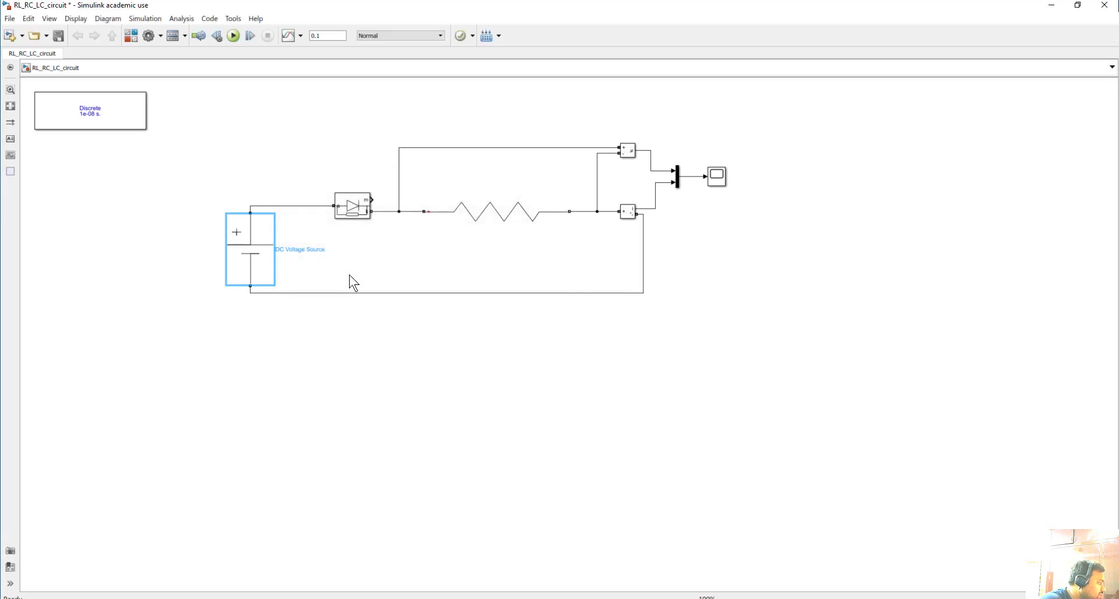
Step: Set the Diode's resistance Ron to 0.00000001 ohms and its snubber resistance Rs to 50000000 ohms
left_click(357, 210)
double_click(357, 210)
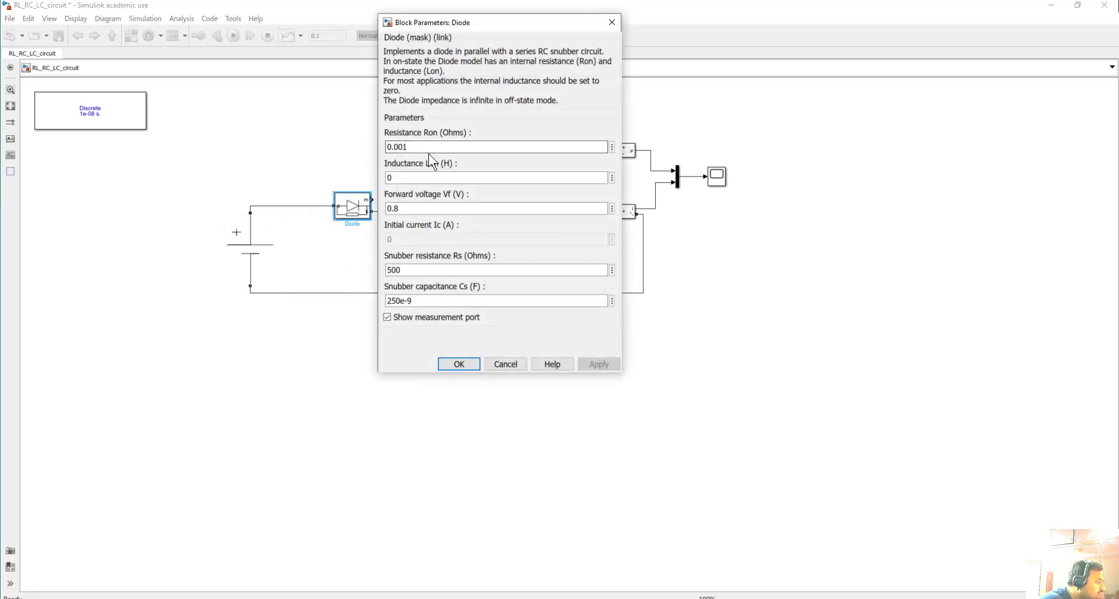
double_click(399, 147)
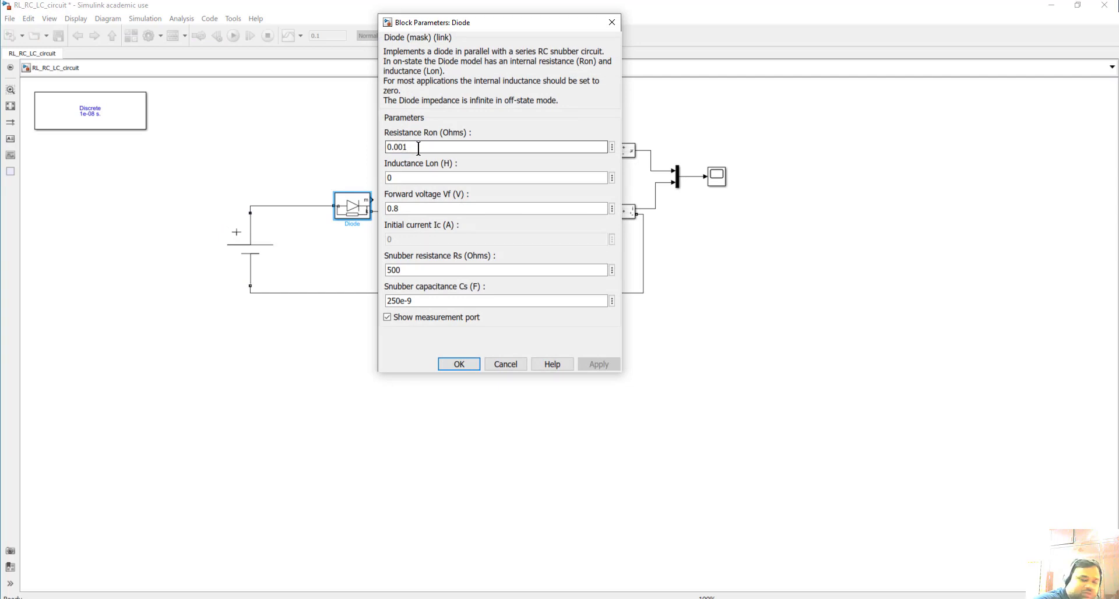
type("00000")
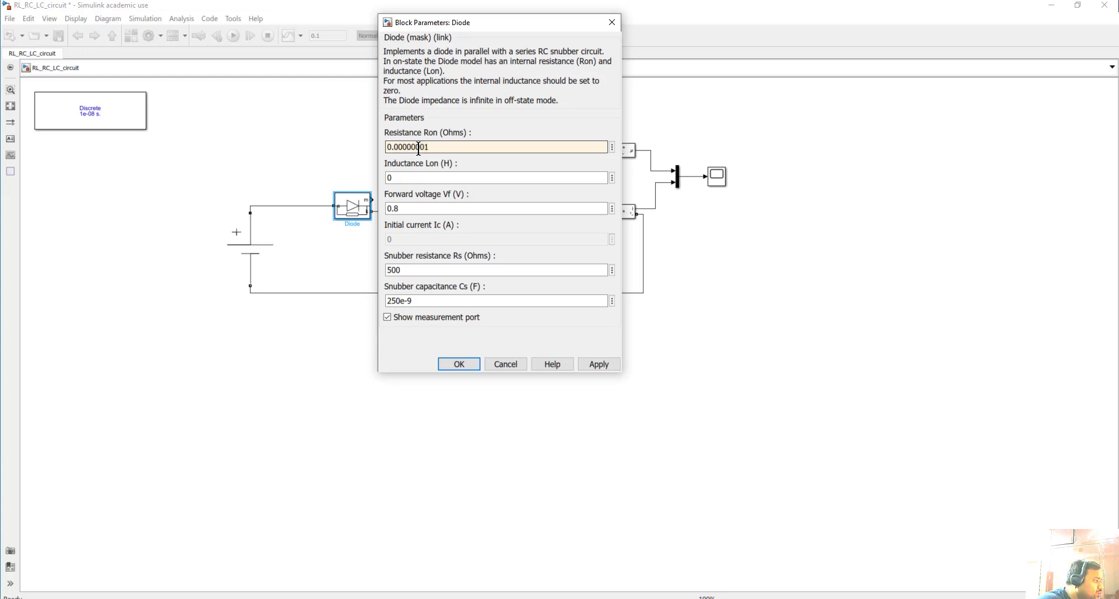
double_click(418, 209)
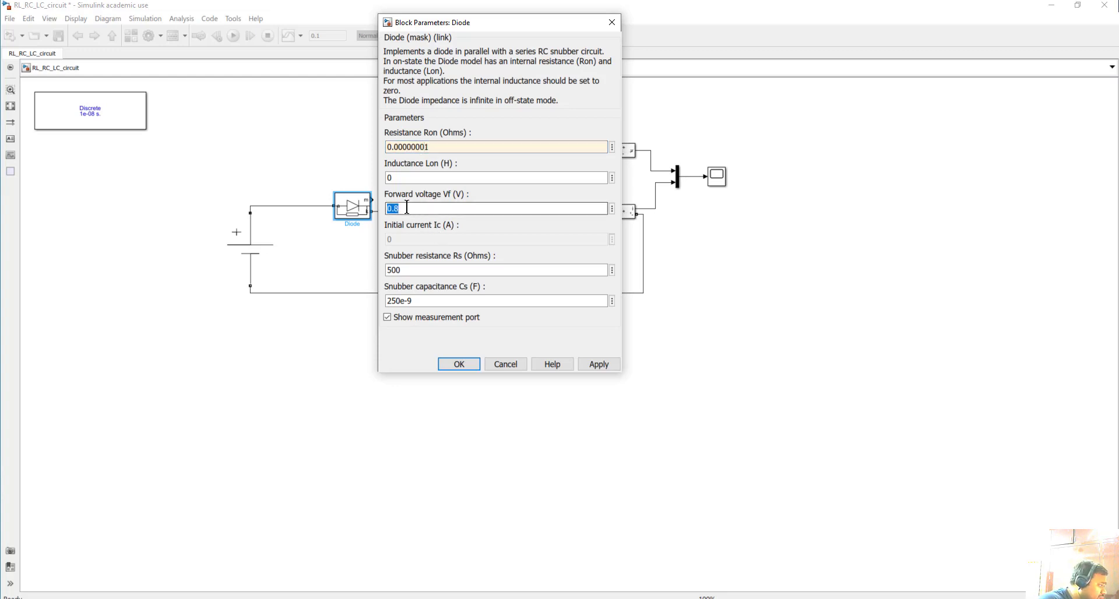
left_click(426, 274)
double_click(417, 273)
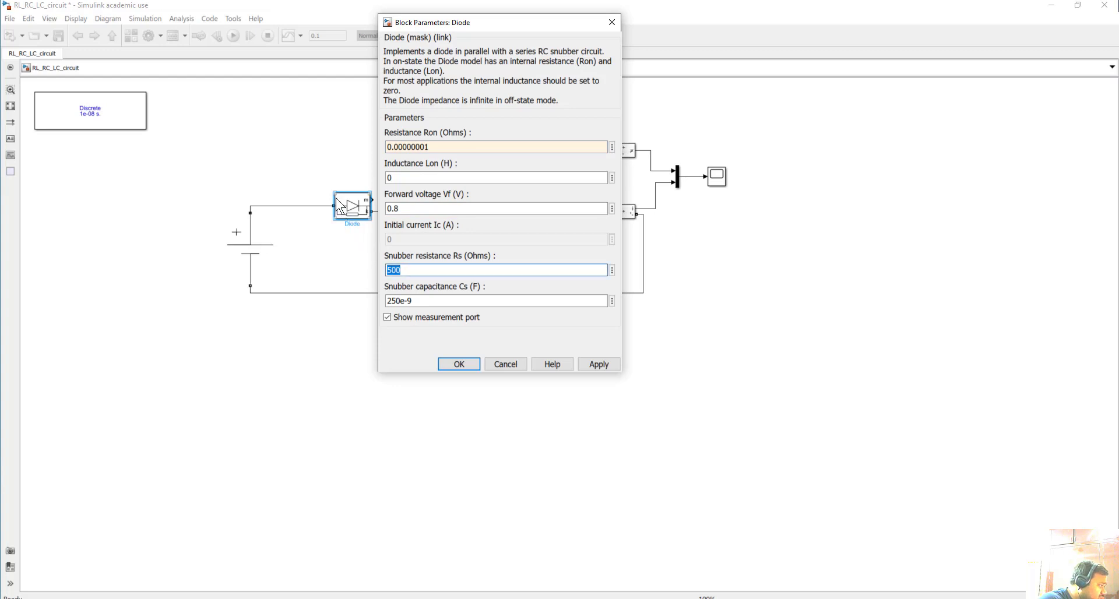
left_click(418, 268)
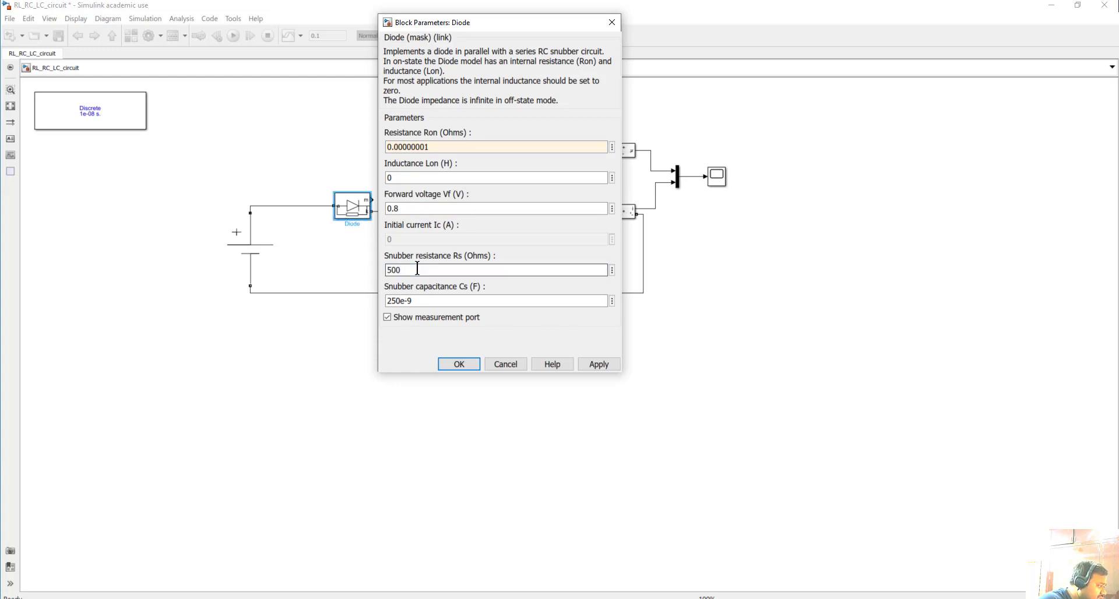
type("00000")
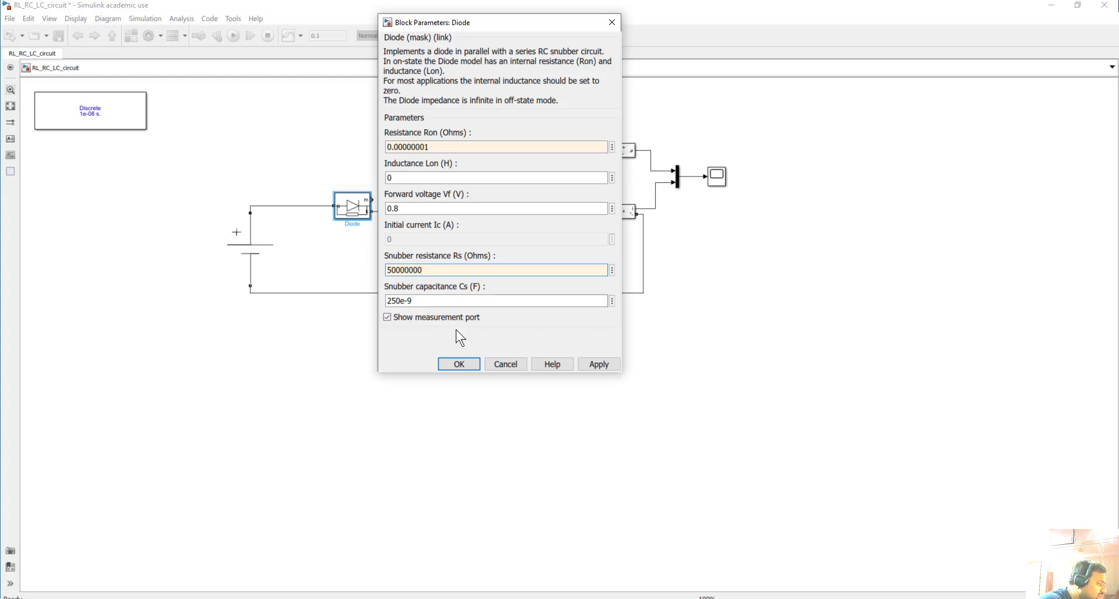
left_click(603, 367)
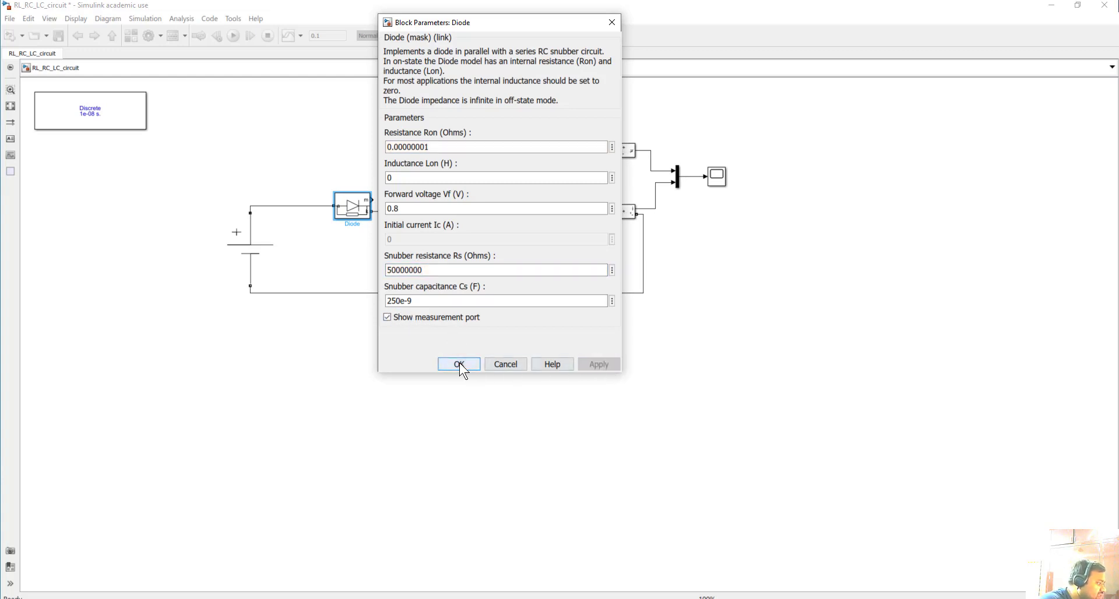
left_click(458, 364)
Step: Check the Series RLC Branch's type and resistance, and close its parameters
double_click(499, 217)
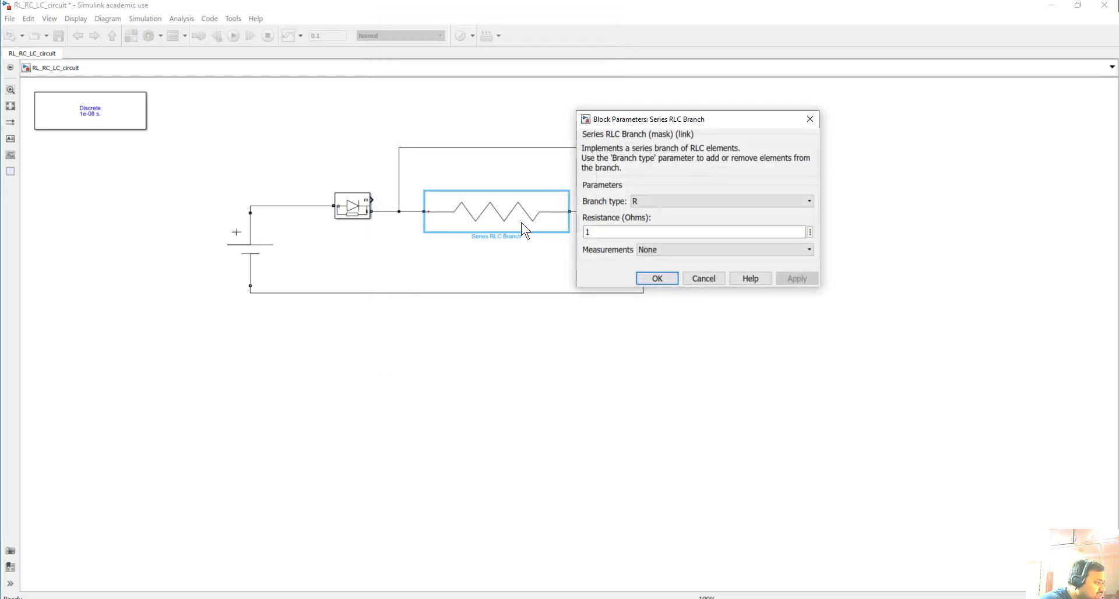
left_click(668, 280)
left_click(522, 385)
left_click(254, 267)
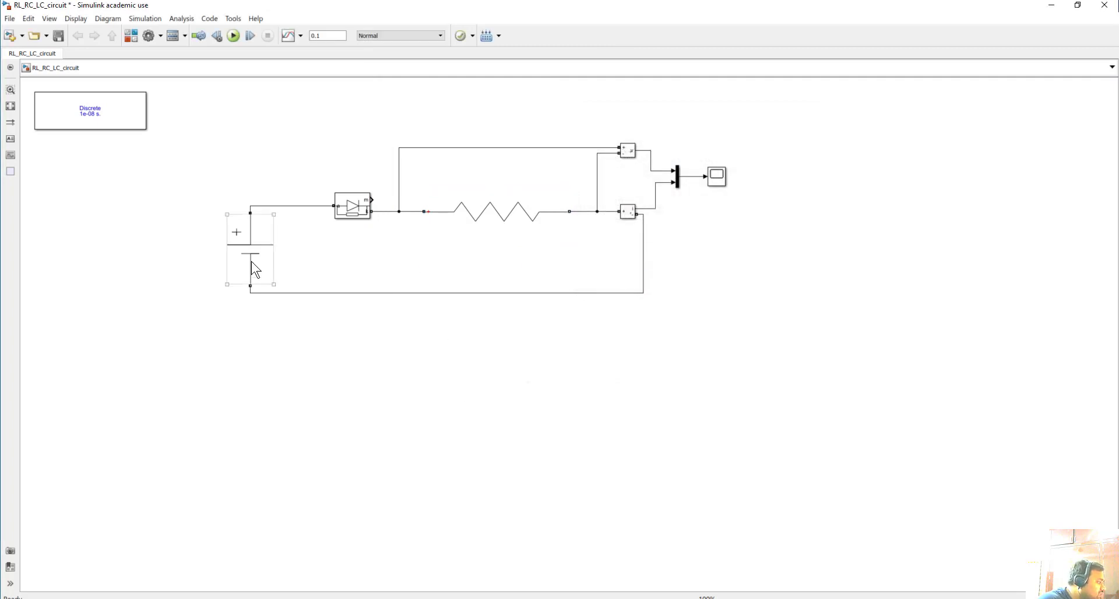
left_click(529, 226)
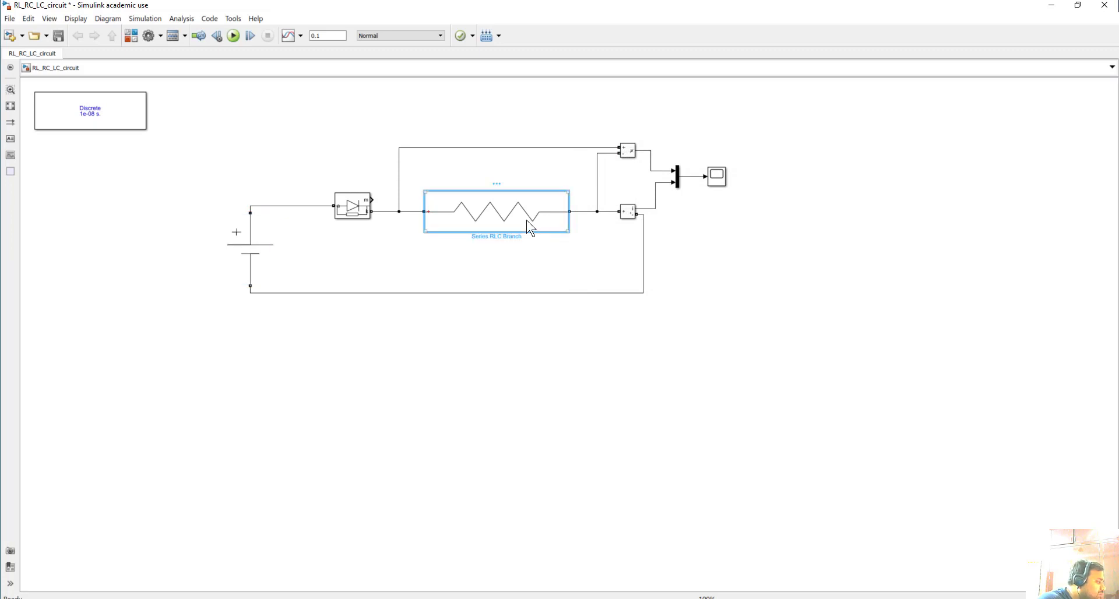
double_click(525, 370)
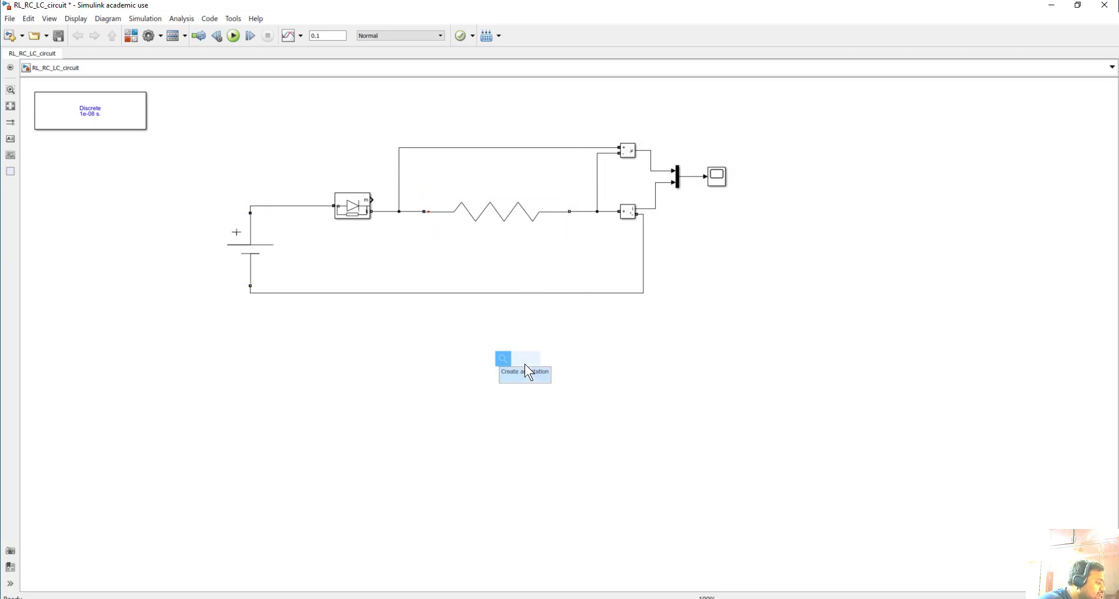
left_click(596, 367)
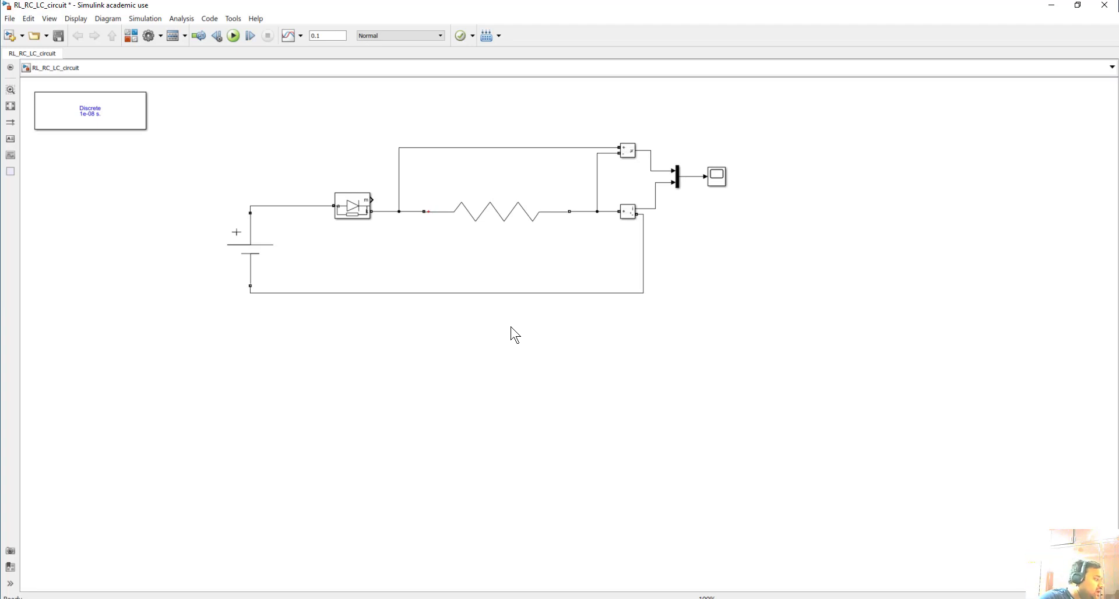
Step: Set the simulation stop time to 0.001
double_click(330, 37)
type("0")
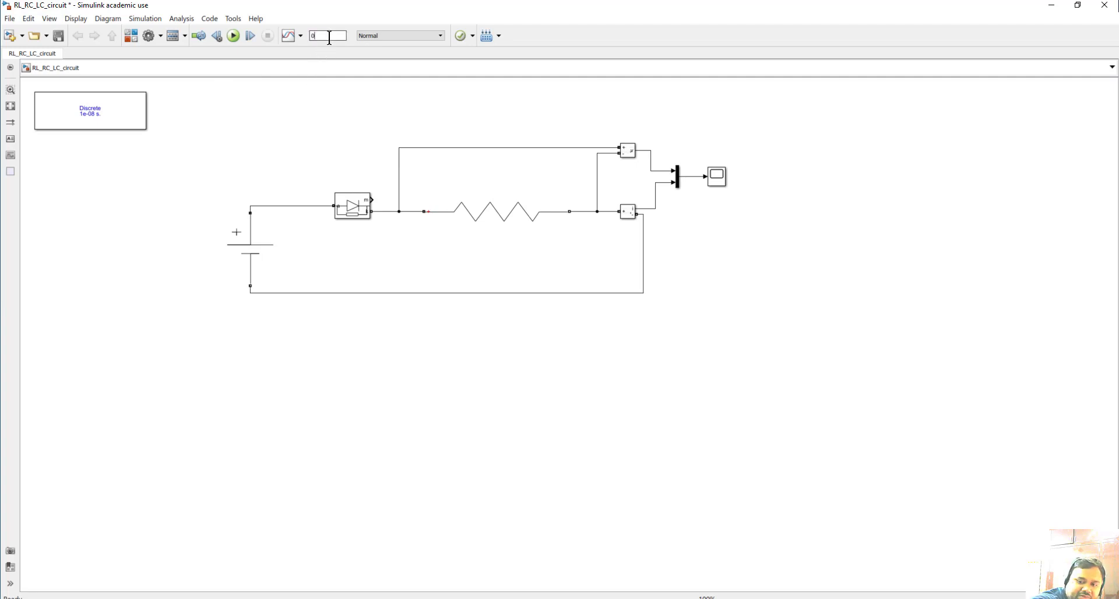
type(".001")
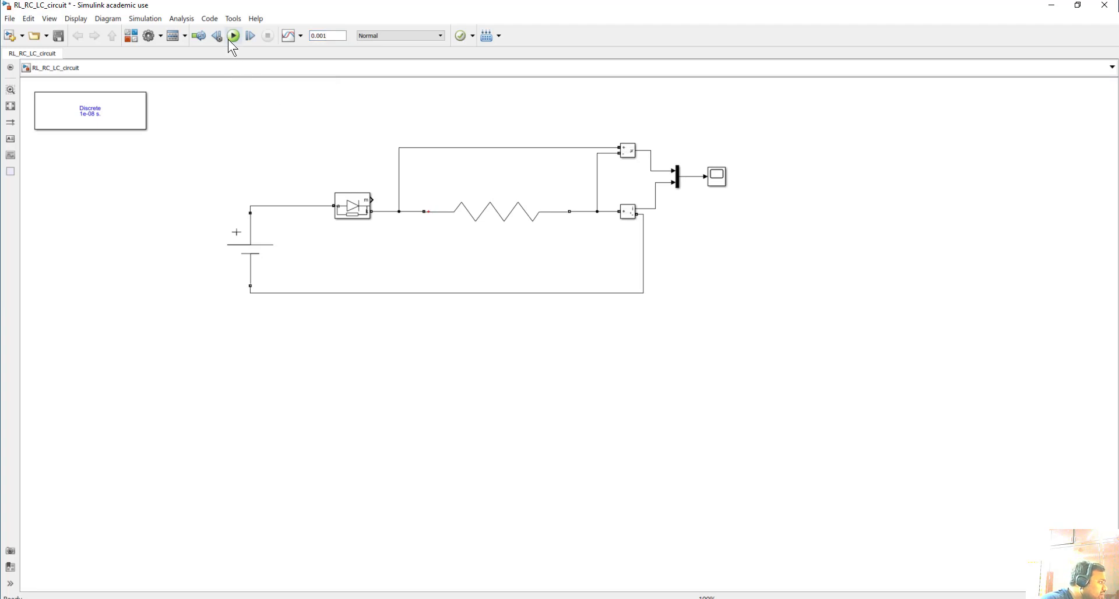
Step: Open the Scope, run the simulation from it, and move its window closer to the circuit
left_click(716, 182)
double_click(716, 182)
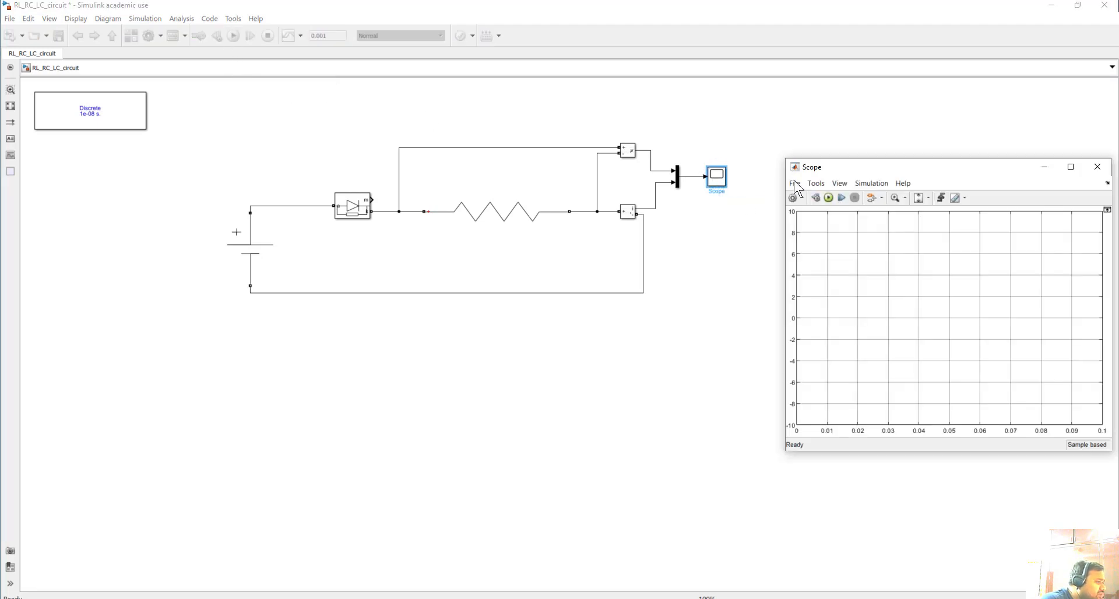
left_click(828, 199)
left_click_drag(884, 177, 768, 149)
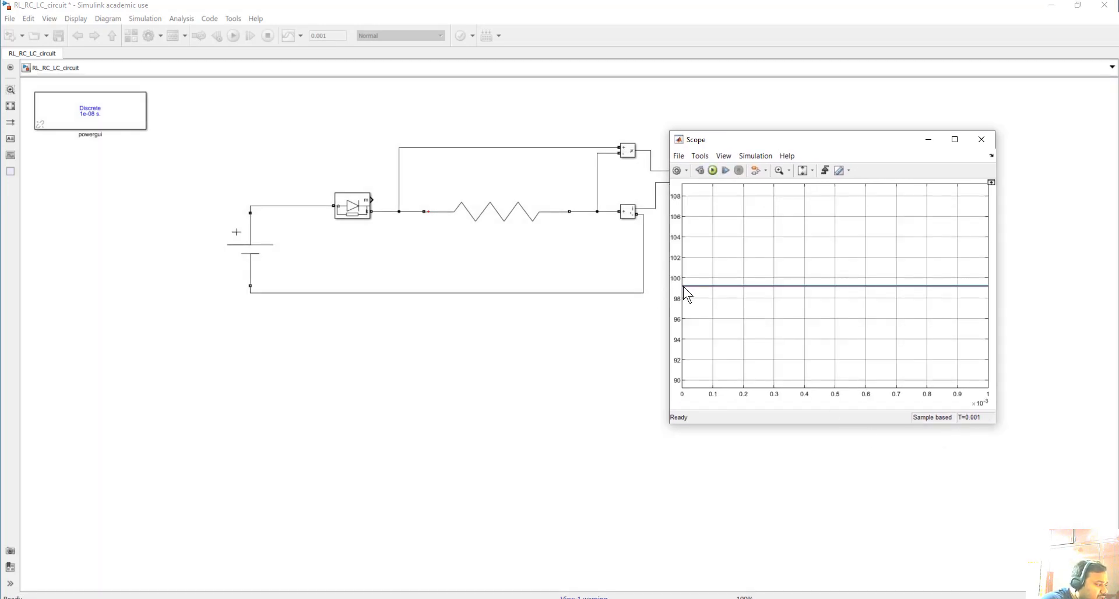
Step: Maximize the Scope window and zoom in vertically around the plotted trace
left_click(955, 140)
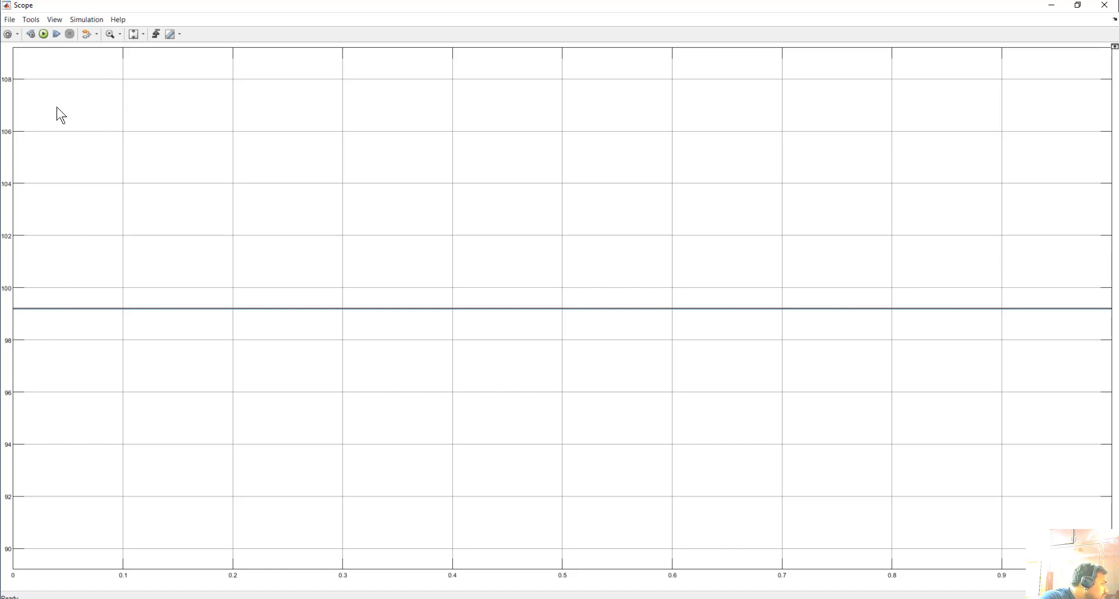
left_click(120, 34)
left_click(114, 61)
left_click_drag(211, 305, 212, 316)
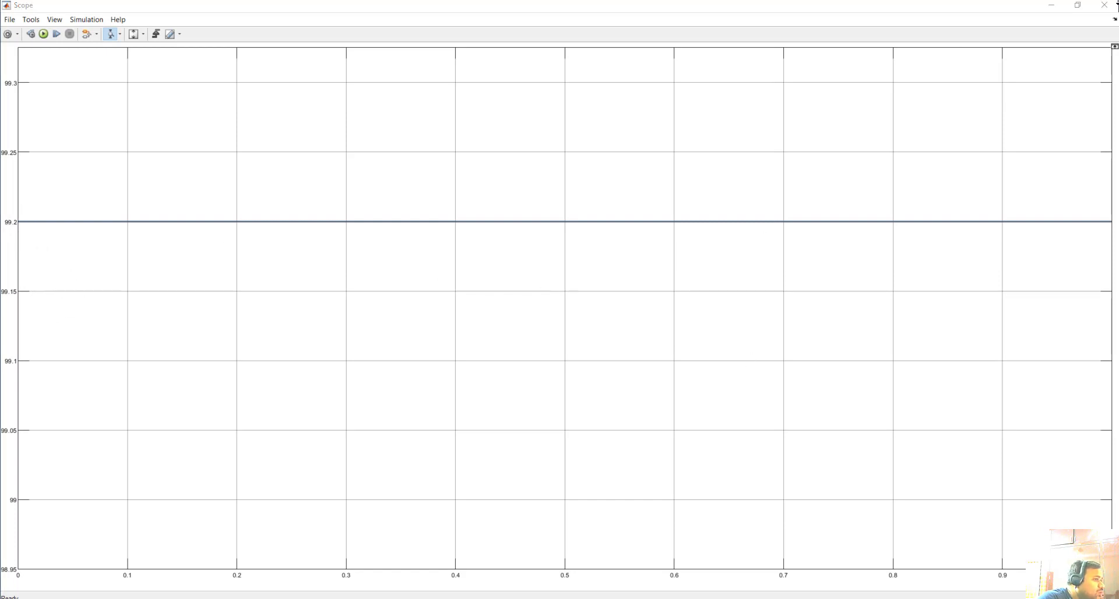
Step: Restore the Scope to its smaller size, move it clear of the circuit, and return to the model
left_click(1077, 6)
left_click_drag(835, 140, 924, 128)
left_click(489, 221)
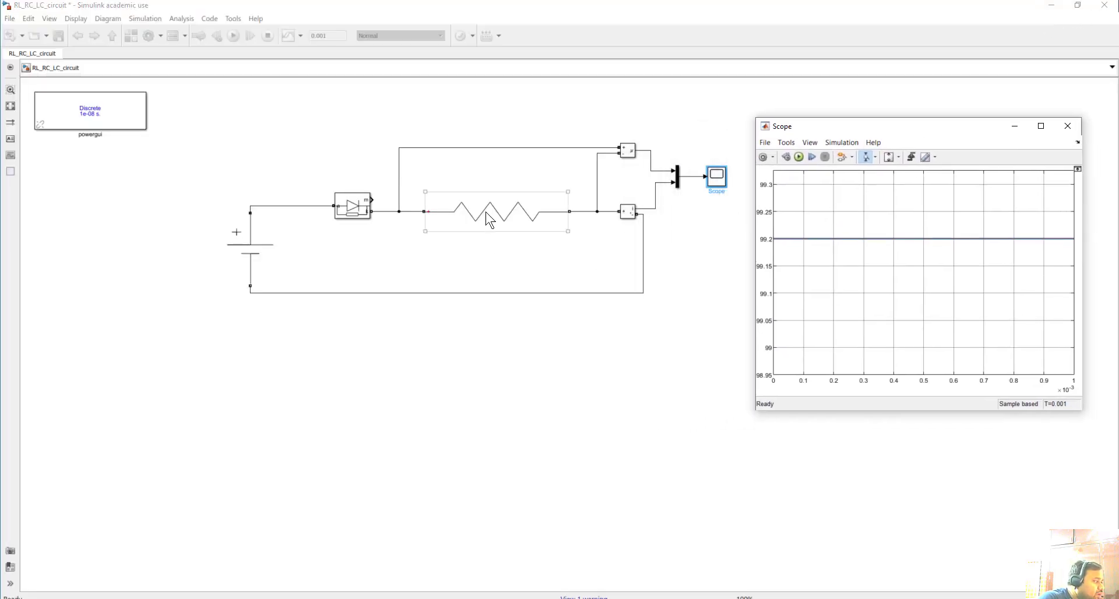
left_click(309, 245)
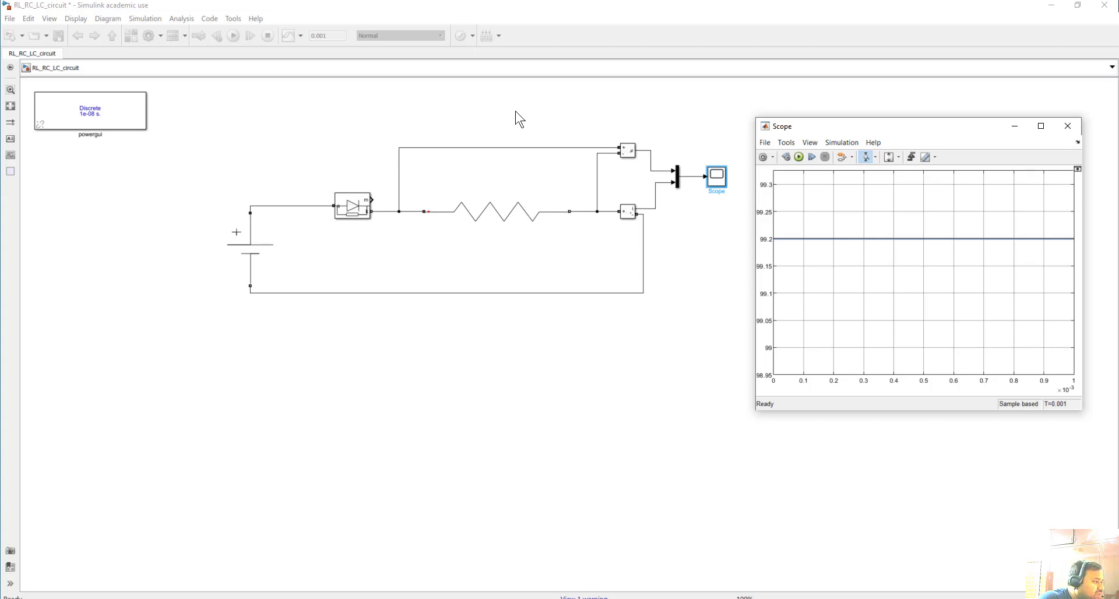
Step: Change the Series RLC Branch to branch type L with an inductance of 1e-3 H
double_click(519, 222)
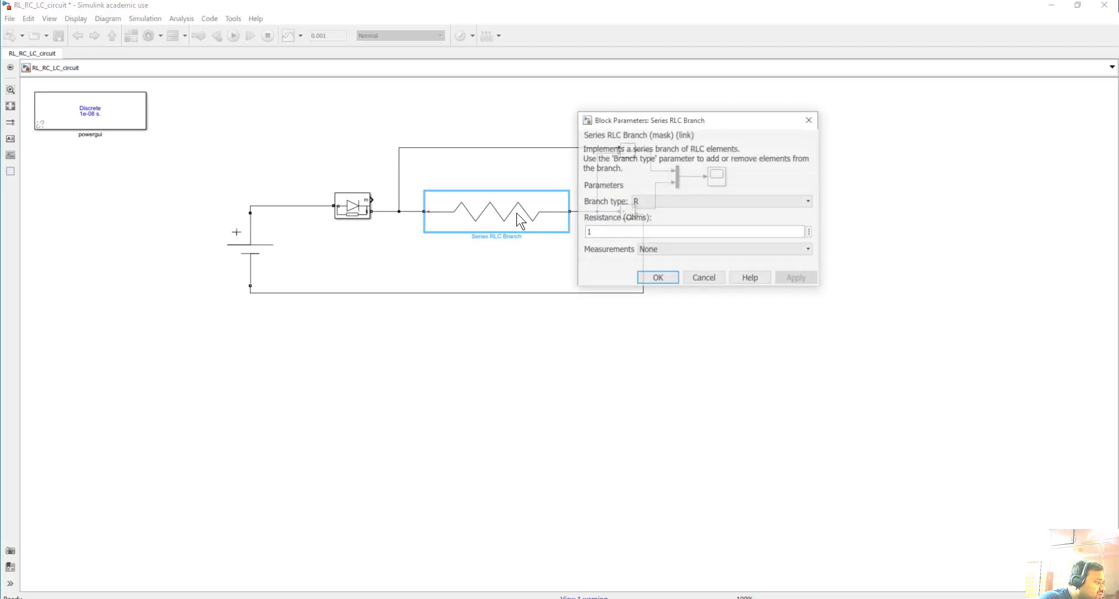
left_click(663, 204)
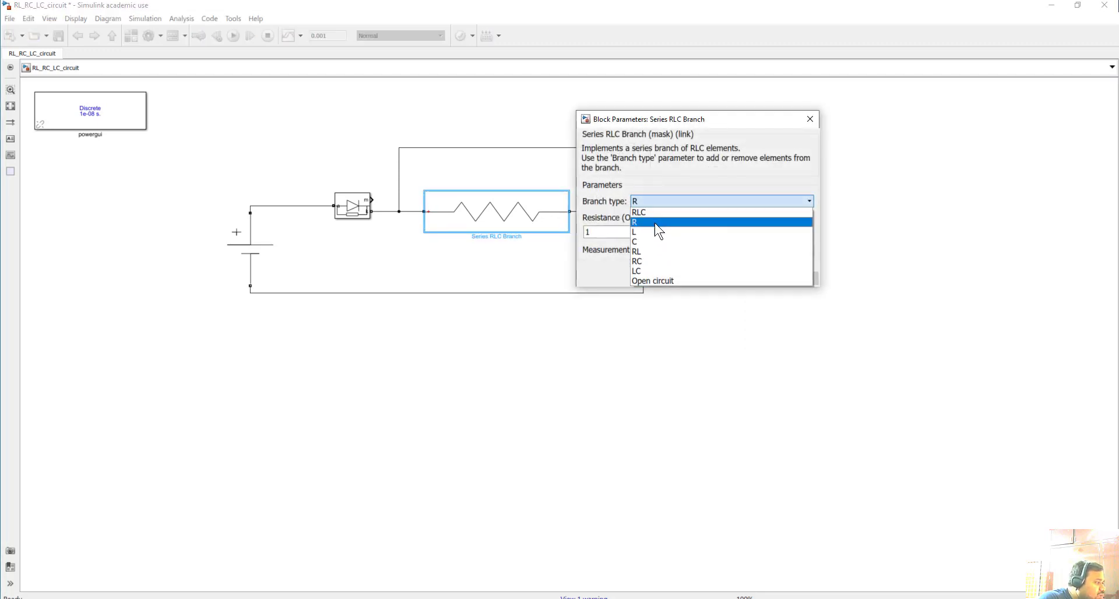
left_click(654, 233)
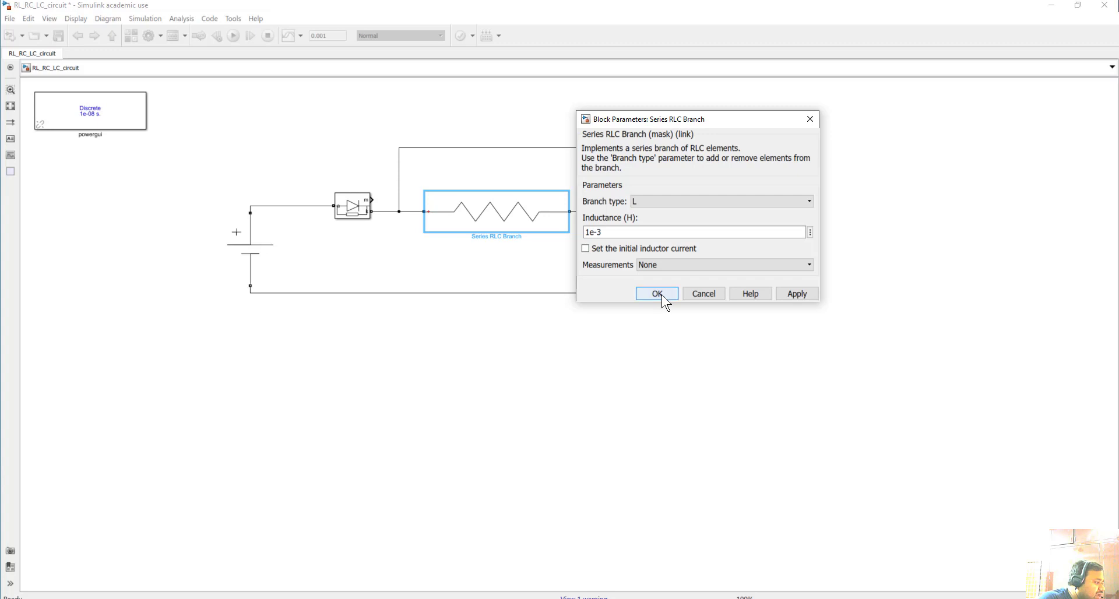
left_click(605, 231)
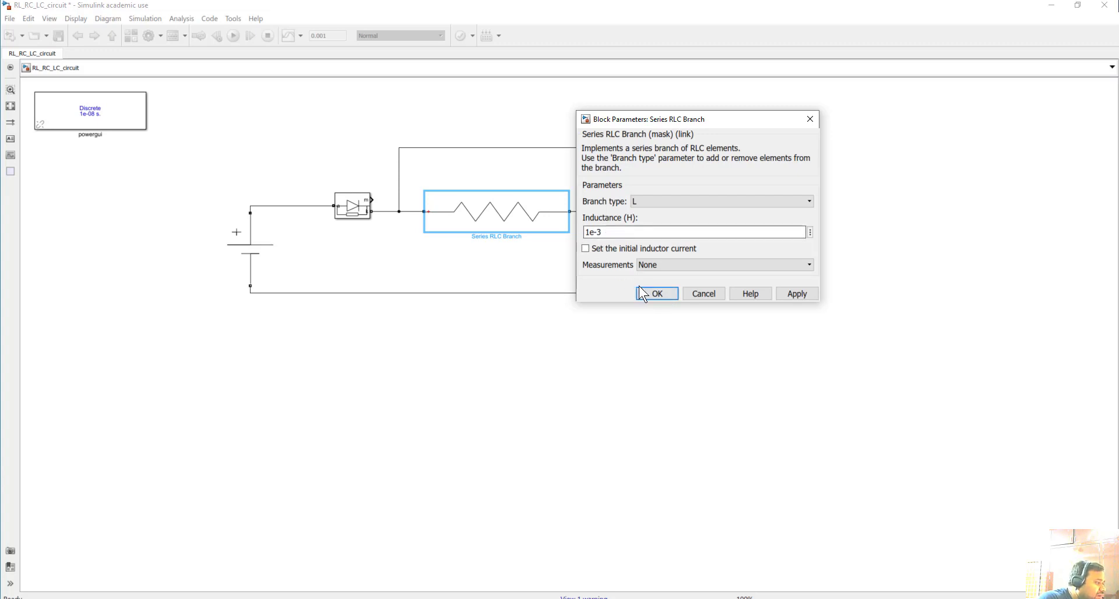
left_click(656, 293)
left_click(701, 294)
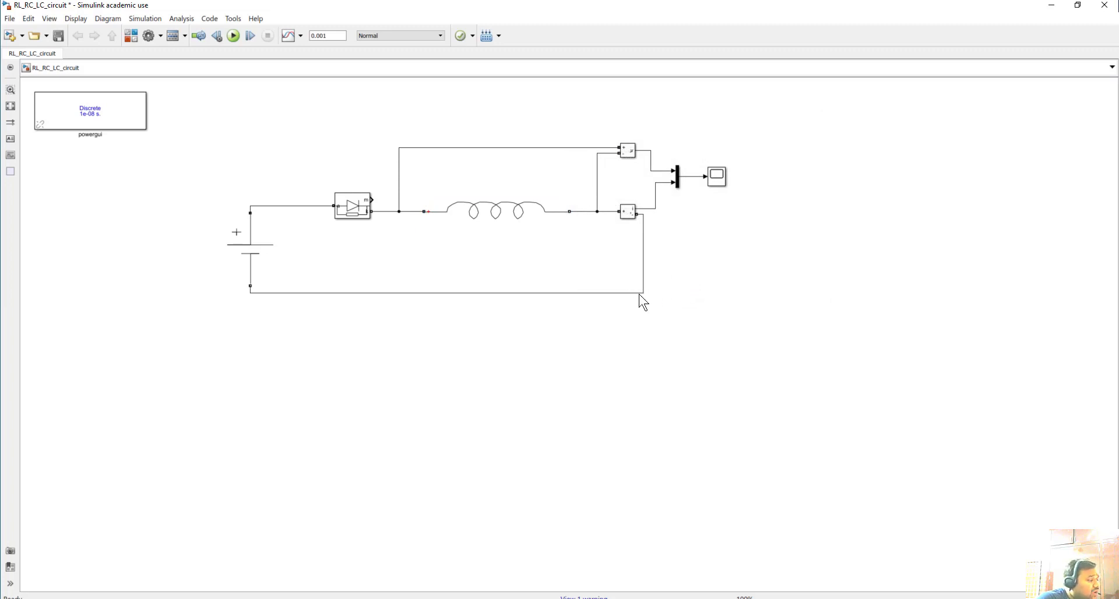
Step: Switch to Windows Journal and place its blank note window below the circuit
left_click(459, 210)
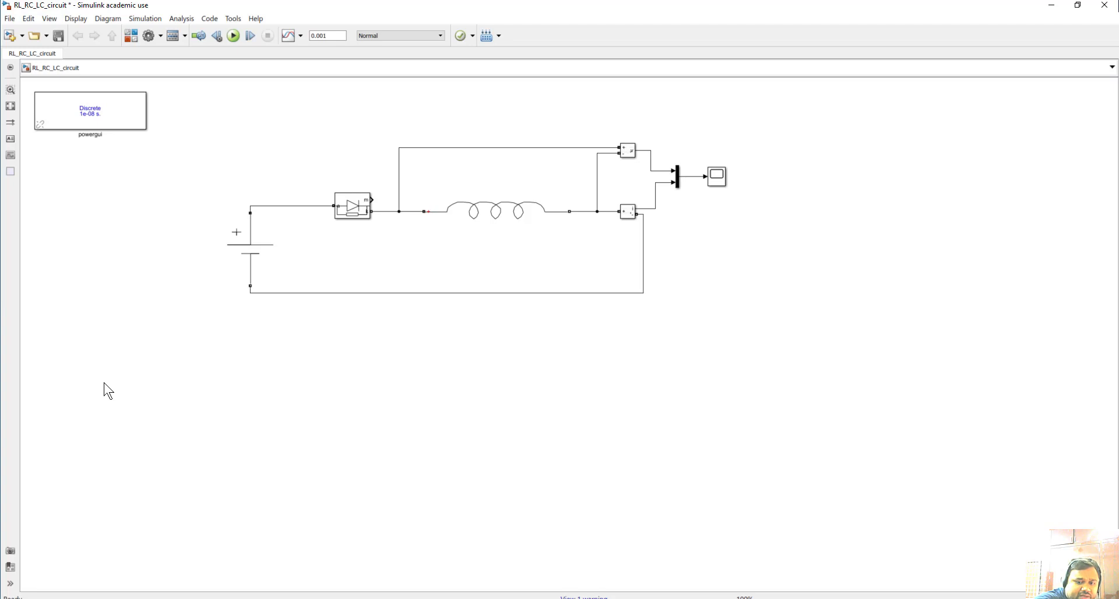
key("ctrl+s")
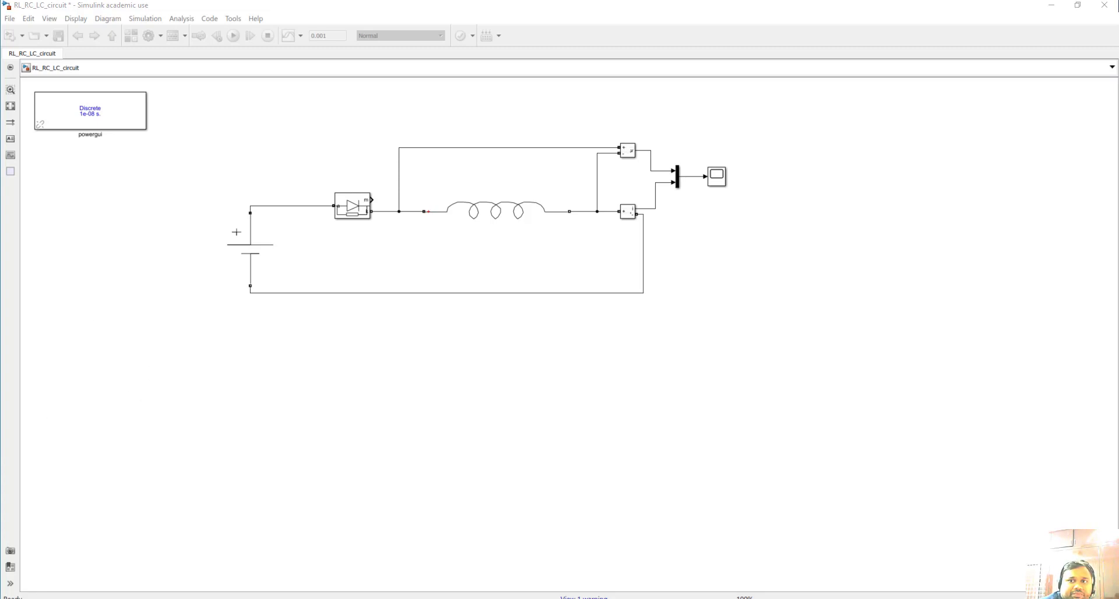
left_click_drag(0, 40, 885, 230)
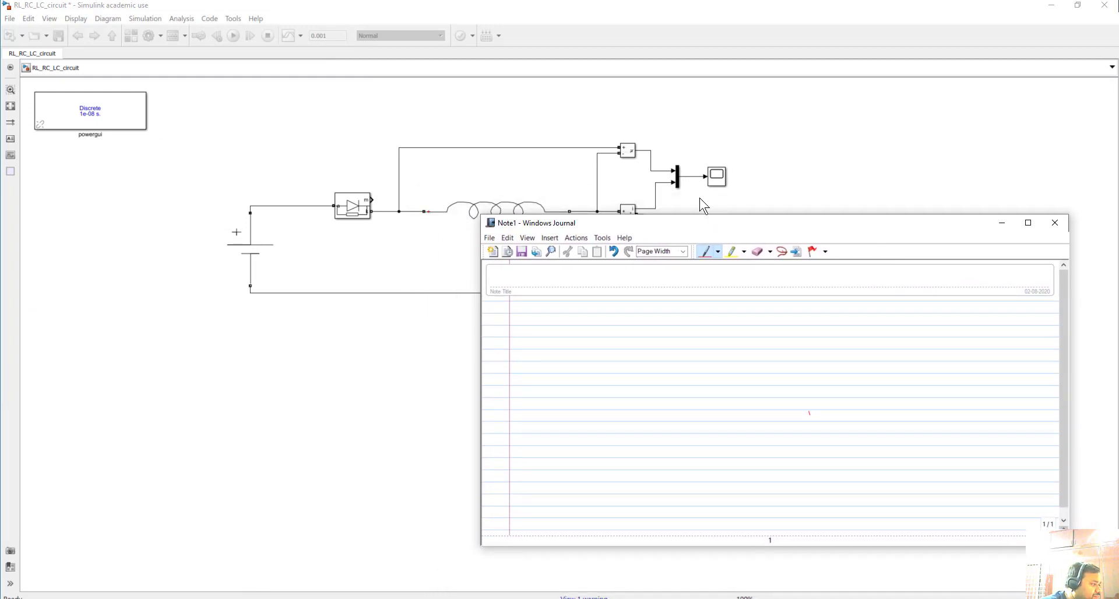
left_click_drag(705, 215, 711, 309)
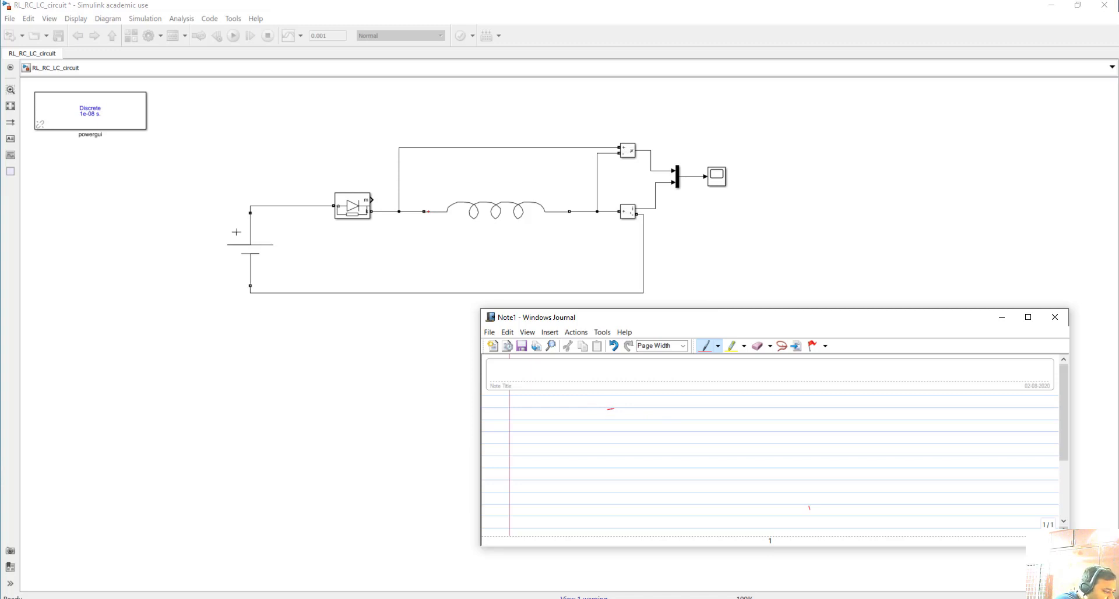
Step: Sketch by hand a closed circuit loop with a DC source, an inductor and a crossed mark labelled 1/100
left_click_drag(614, 408, 782, 402)
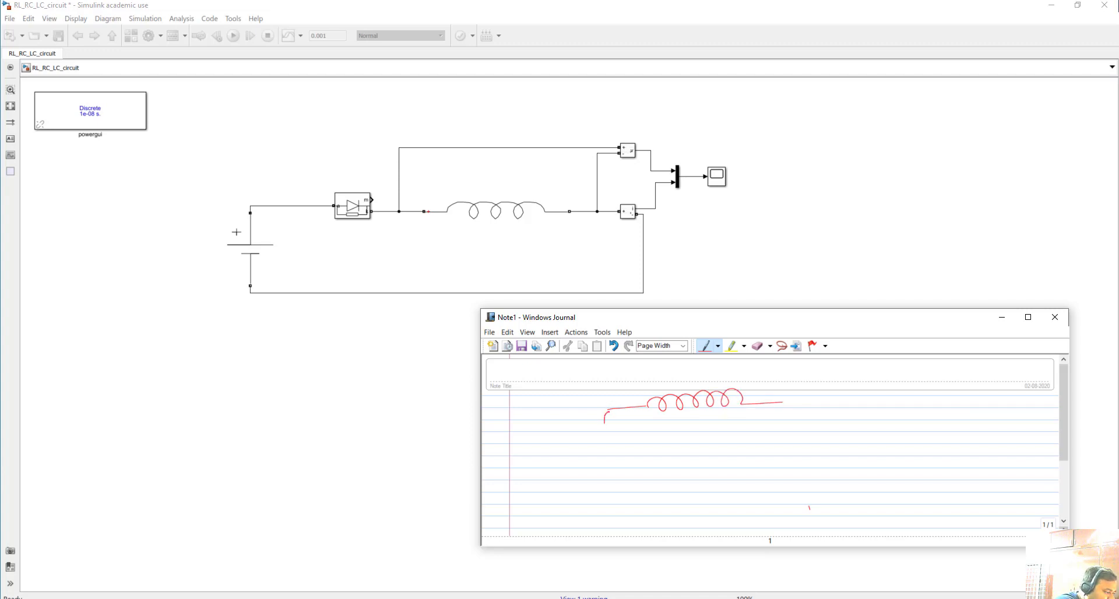
mouse_move(605, 423)
left_mouse_down()
mouse_move(608, 453)
mouse_move(629, 449)
mouse_move(613, 495)
mouse_move(774, 487)
left_mouse_up()
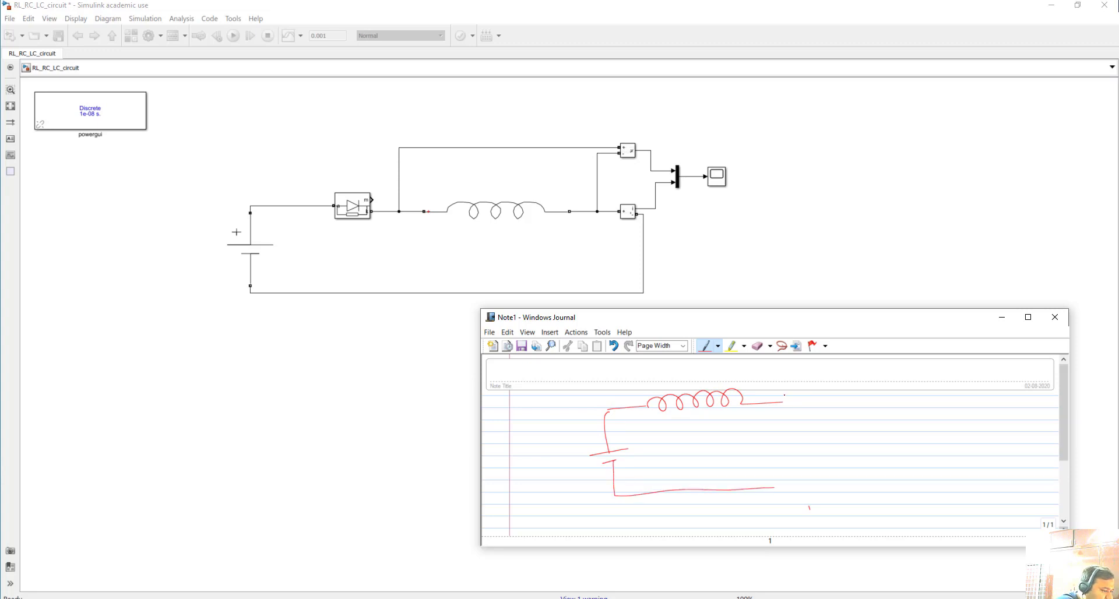
left_click_drag(781, 402, 784, 473)
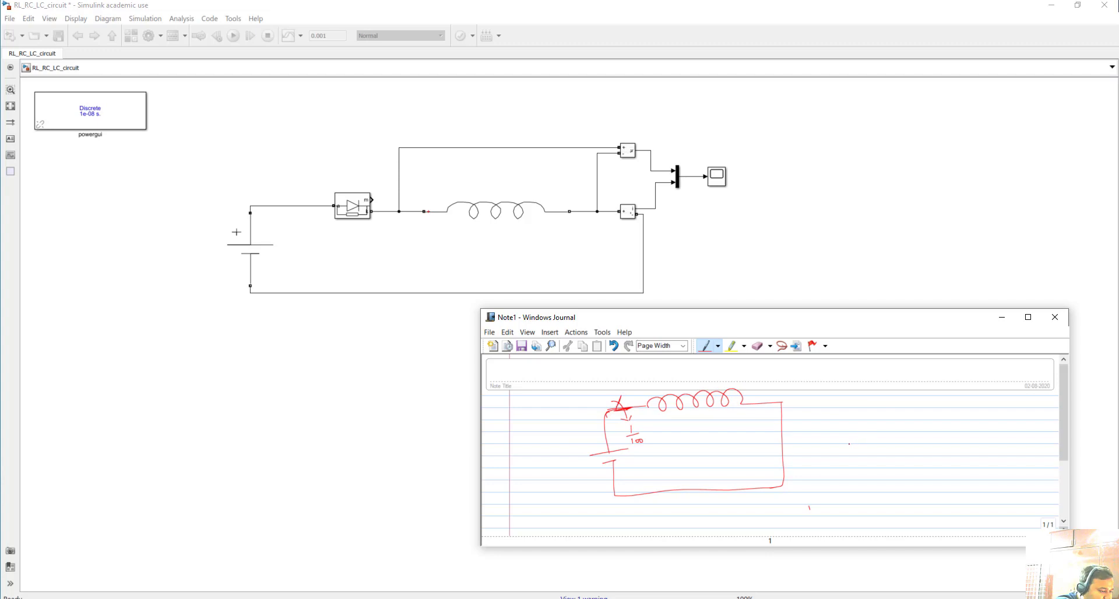
Step: Sketch crossed graph axes beside the hand-drawn circuit, with an upward arrow at the origin and a time arrow labelled t
left_click_drag(847, 444, 941, 446)
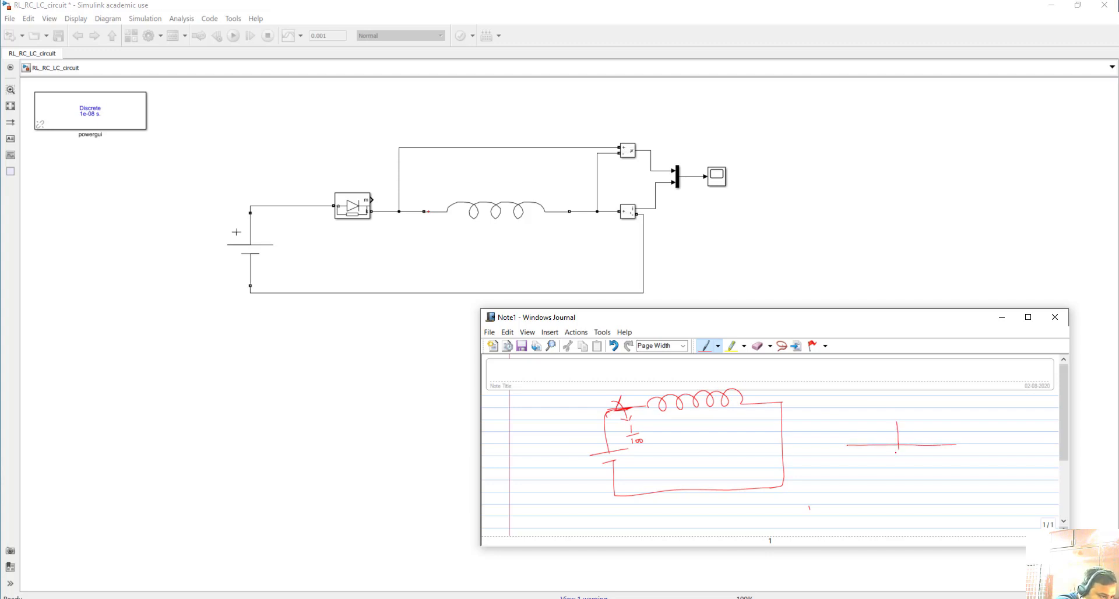
left_click_drag(899, 453, 898, 475)
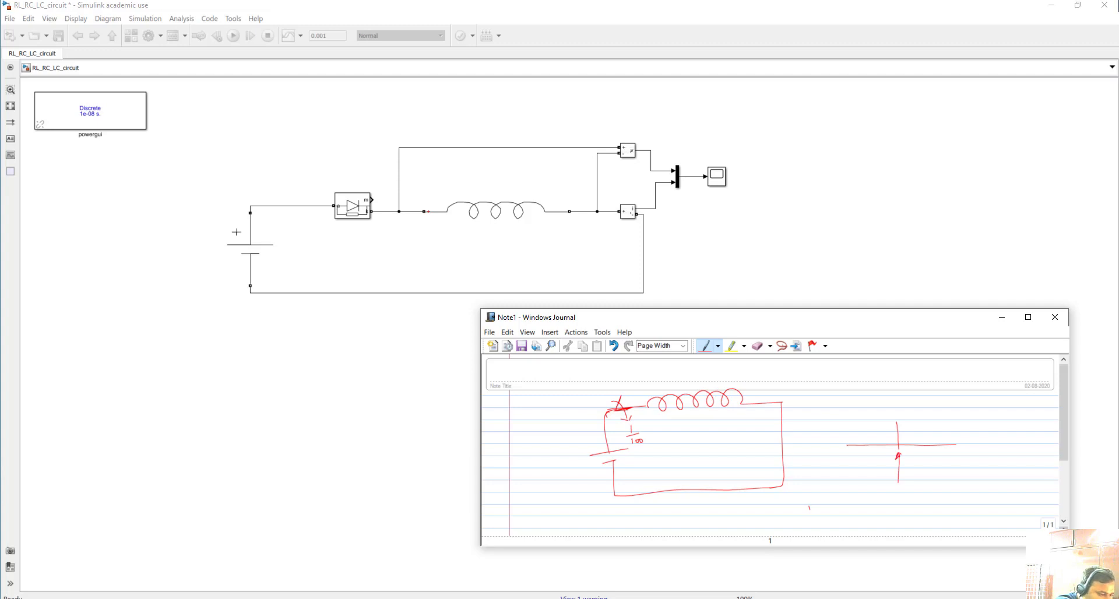
left_click_drag(915, 462, 942, 460)
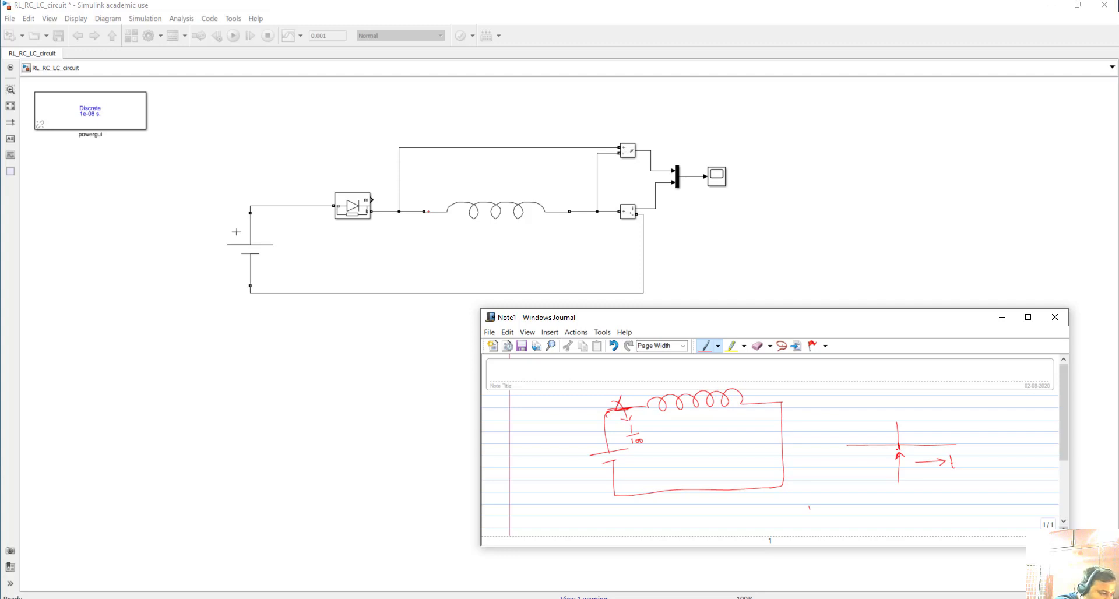
Step: Switch the pen from the red Very Fine Chisel to the blue Medium Point
left_click(718, 346)
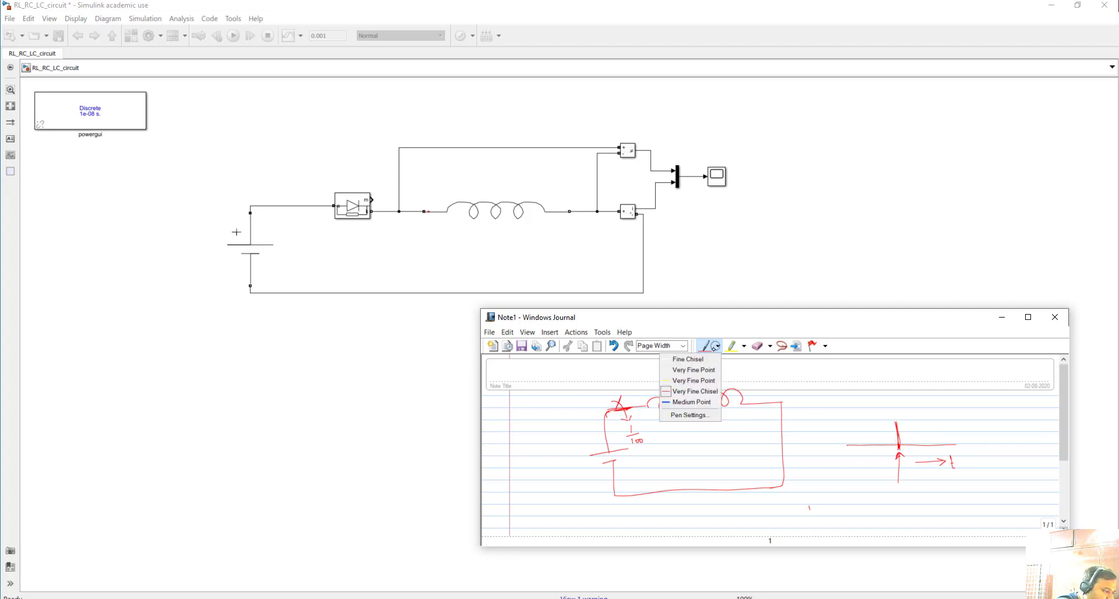
left_click(698, 392)
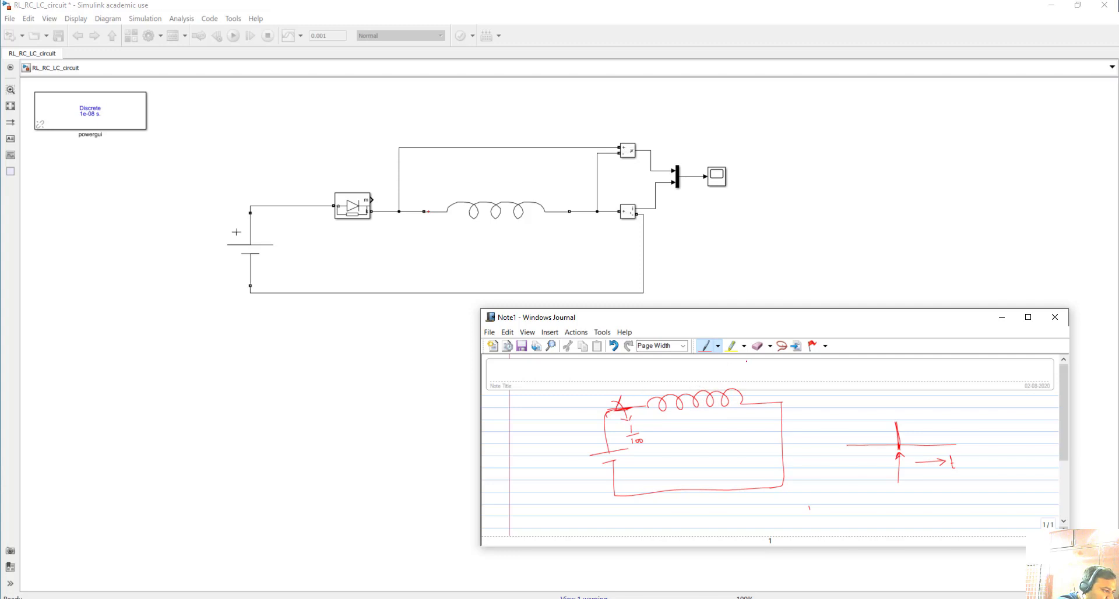
left_click(718, 347)
left_click(694, 415)
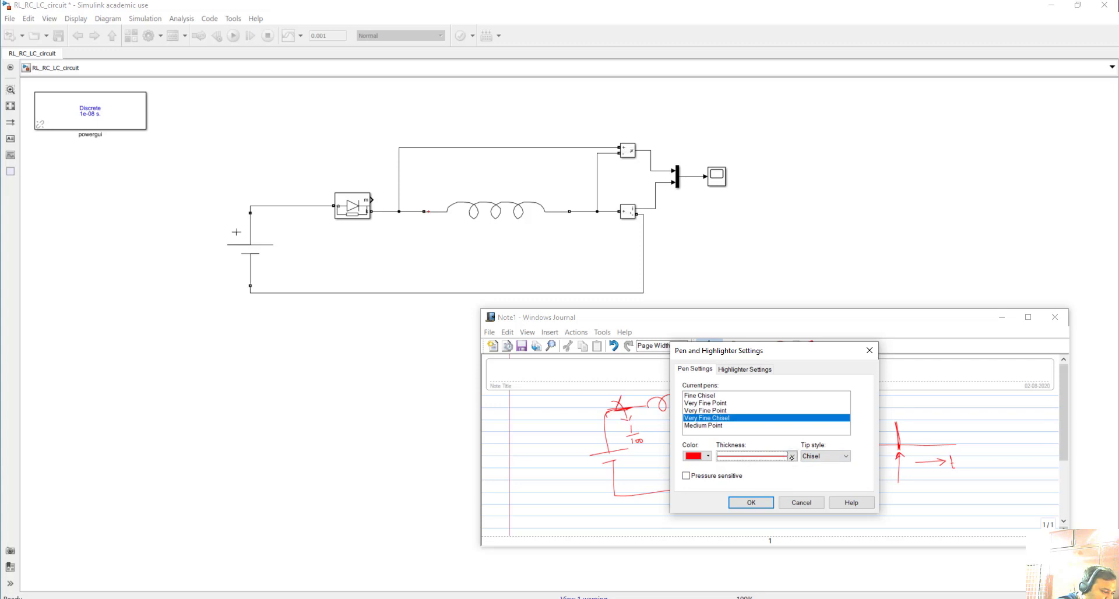
left_click(717, 425)
left_click(761, 503)
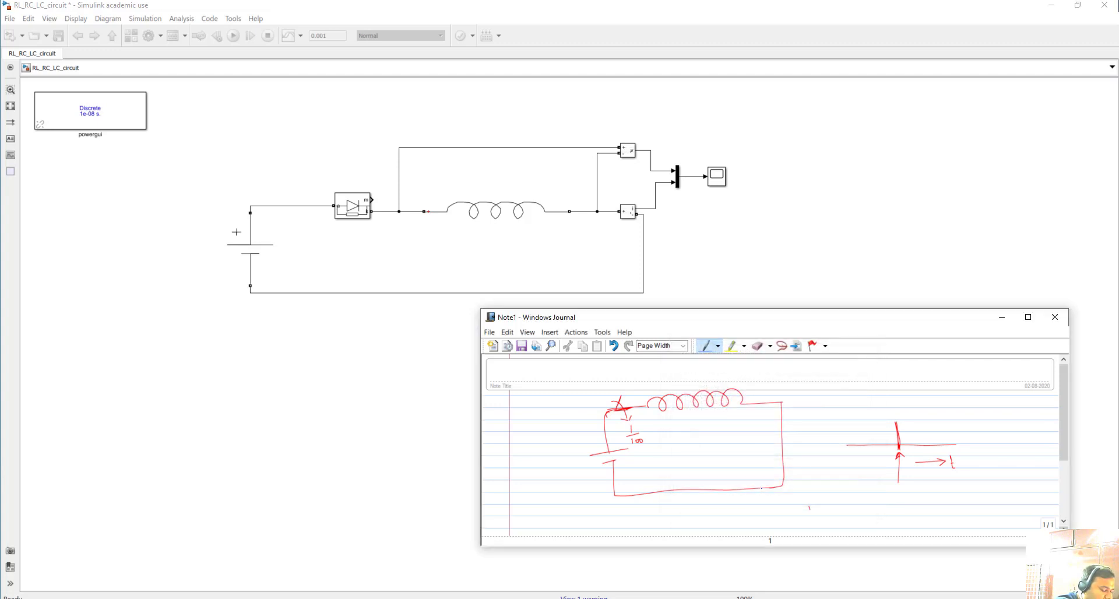
Step: Draw in blue the current axis labelled i, a current arrow over the inductor, and a curve rising from the switching instant and levelling off
mouse_move(896, 408)
left_mouse_down()
mouse_move(901, 452)
mouse_move(899, 411)
left_mouse_up()
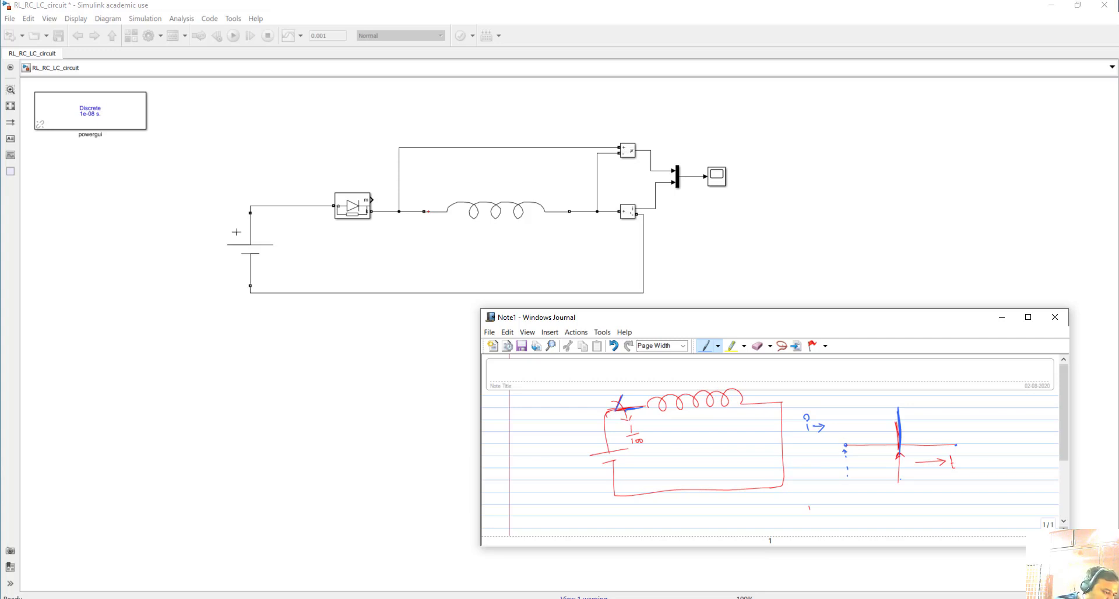
left_click_drag(842, 422, 848, 465)
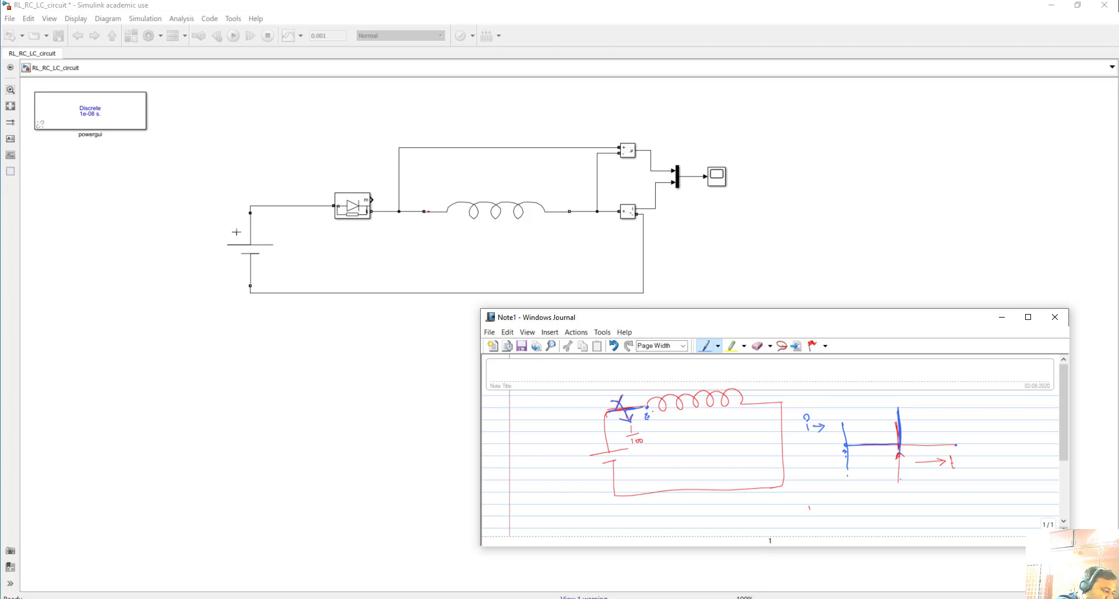
left_click_drag(654, 385, 734, 377)
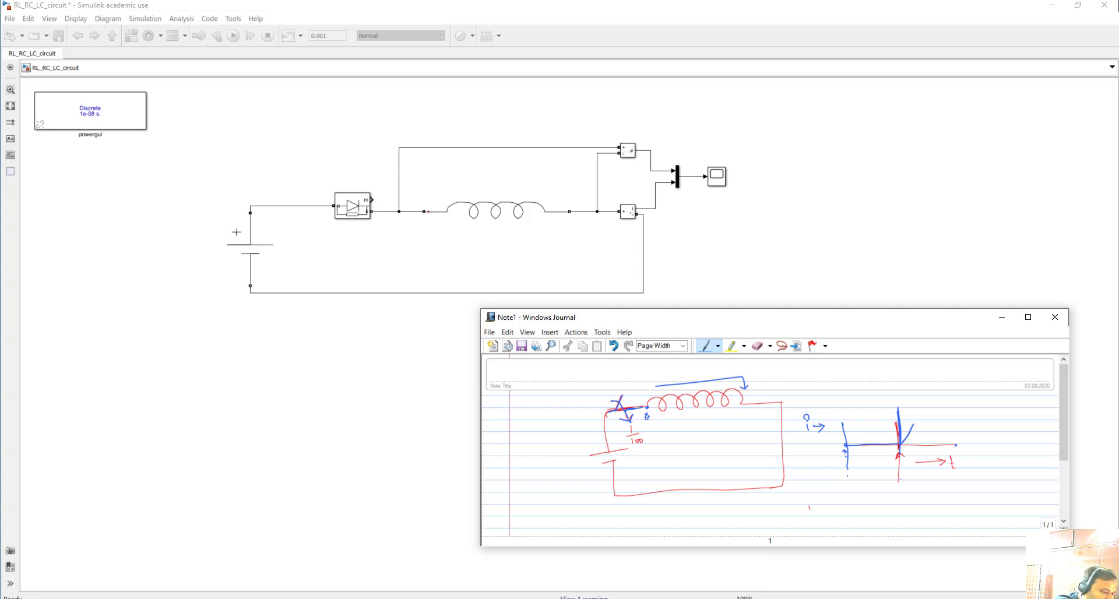
left_click(936, 404)
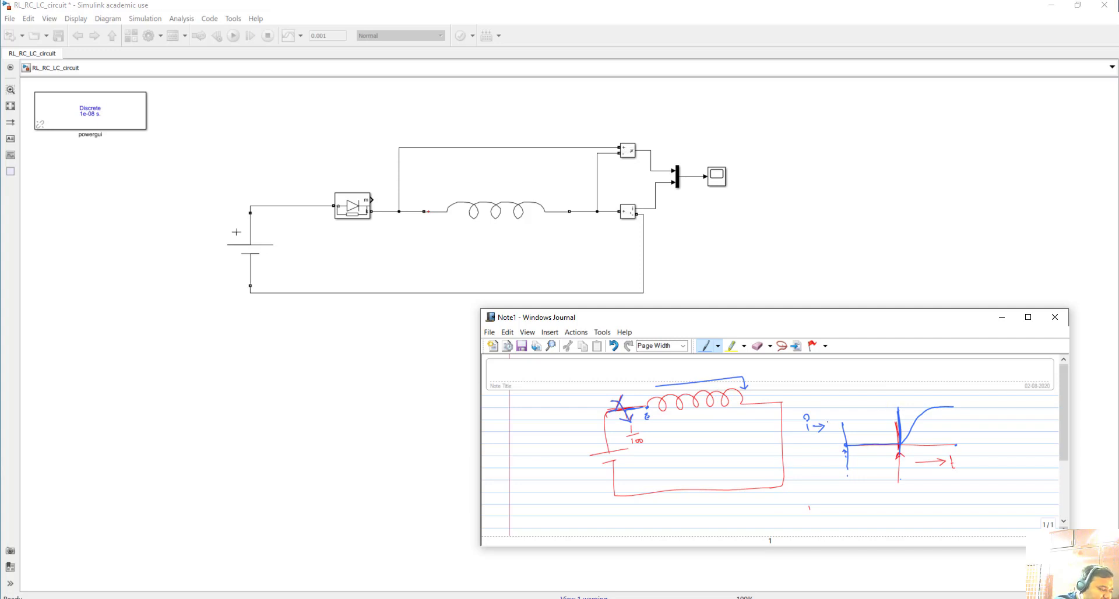
Step: Write a circled R= note beside the inductor and encircle the whole current graph
left_click_drag(758, 389, 779, 382)
left_click(914, 415)
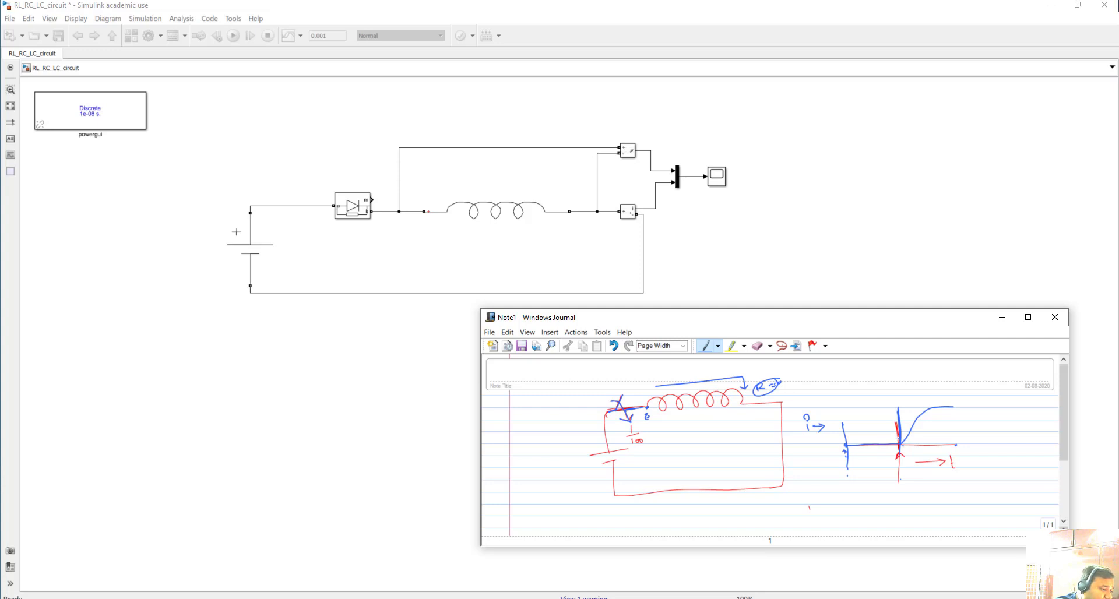
mouse_move(945, 392)
left_mouse_down()
mouse_move(918, 389)
mouse_move(809, 427)
mouse_move(874, 479)
mouse_move(977, 452)
mouse_move(927, 392)
left_mouse_up()
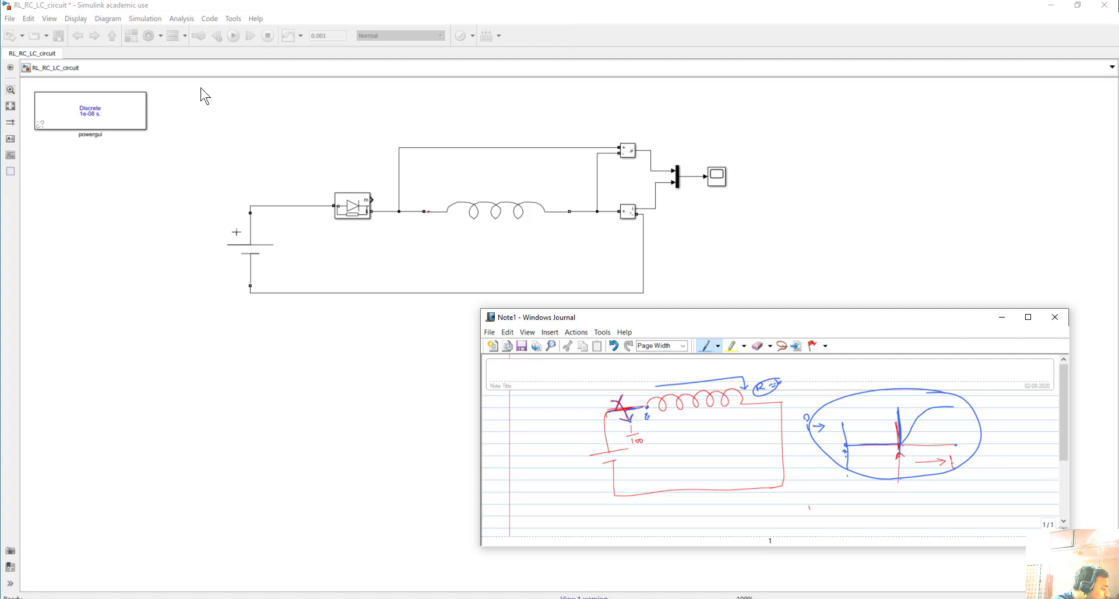
Step: Return to the Simulink model and add a Breaker block from Specialized Power Systems in the empty space below the circuit
left_click(498, 223)
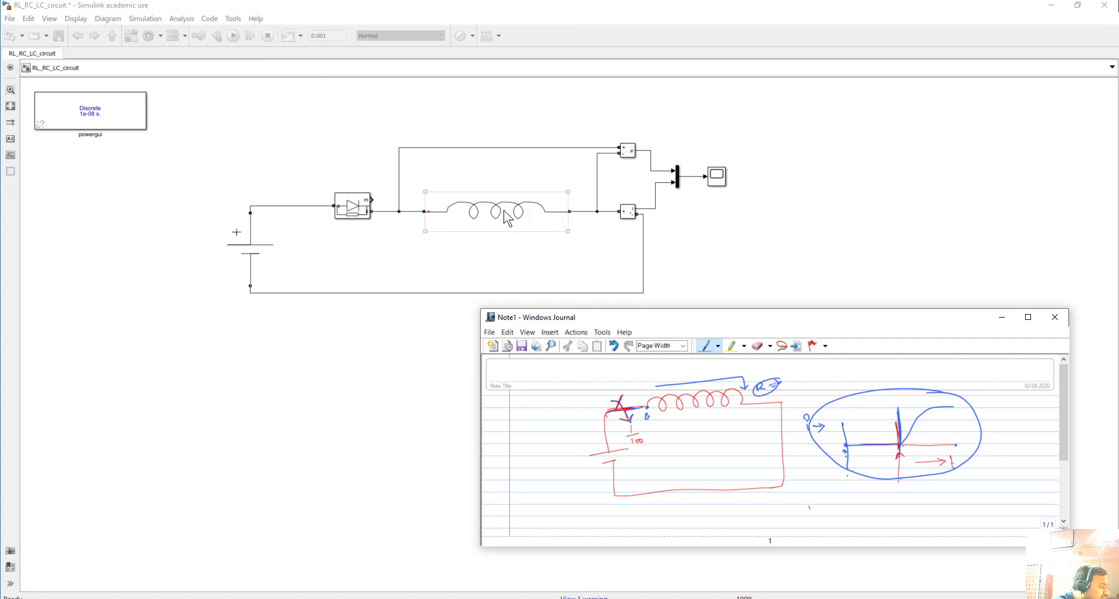
left_click(506, 218)
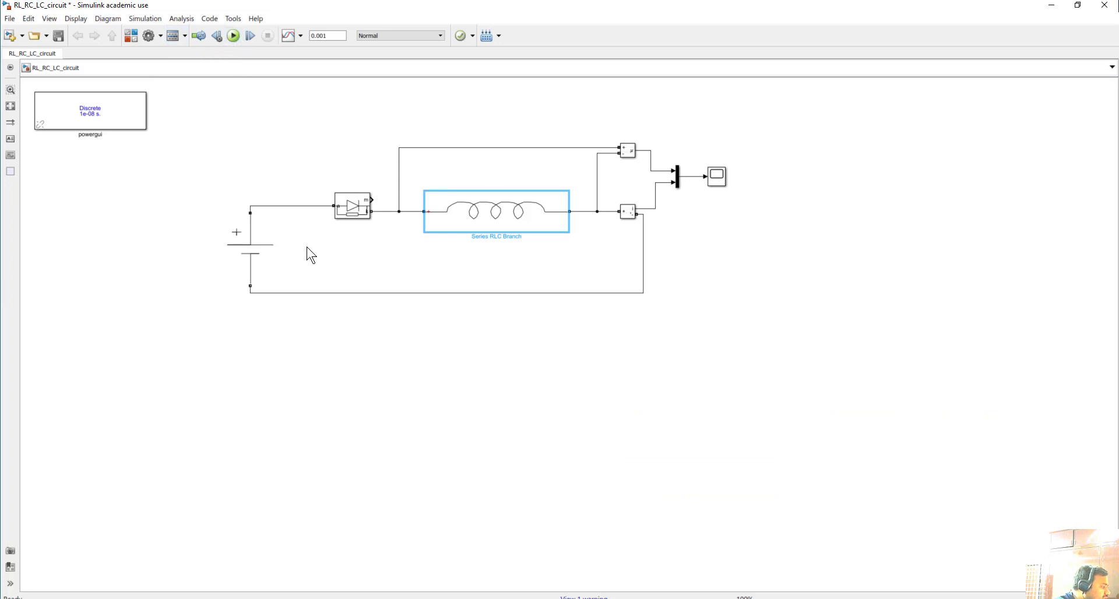
double_click(268, 415)
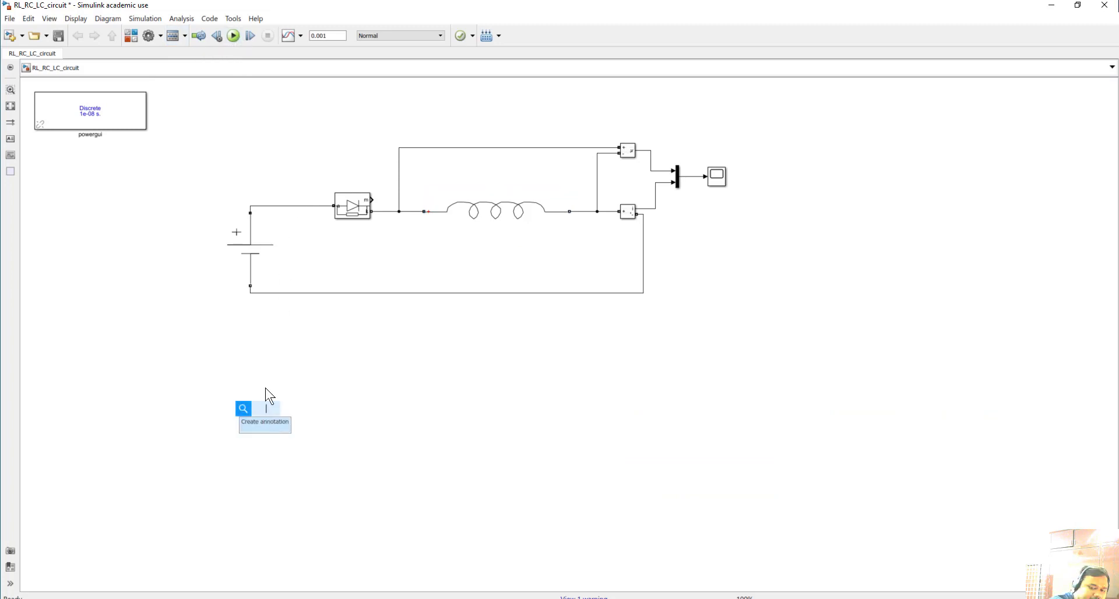
type("brea")
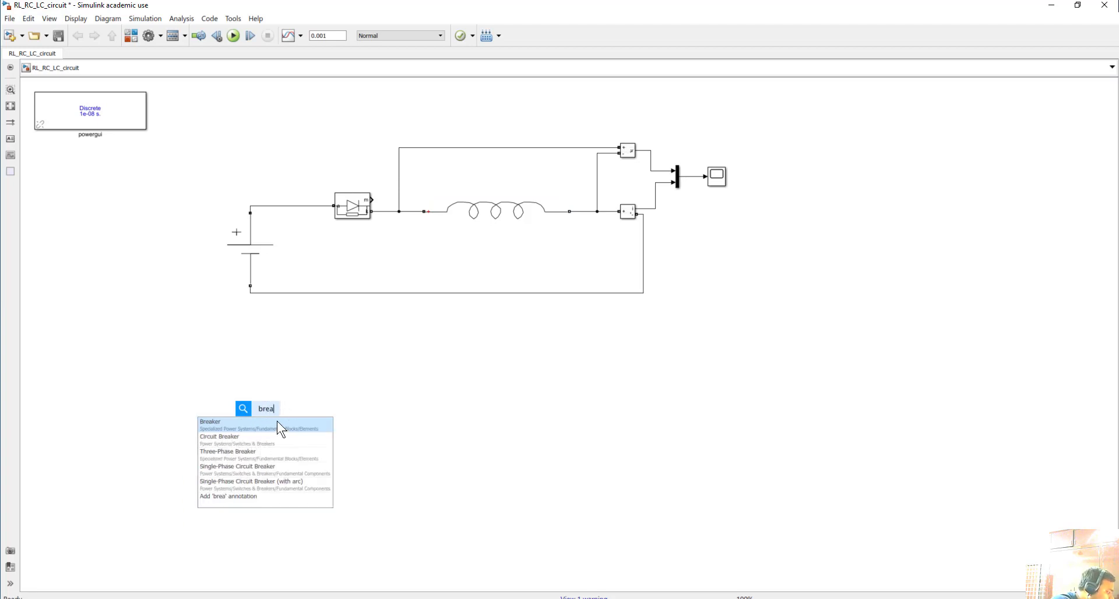
left_click(252, 427)
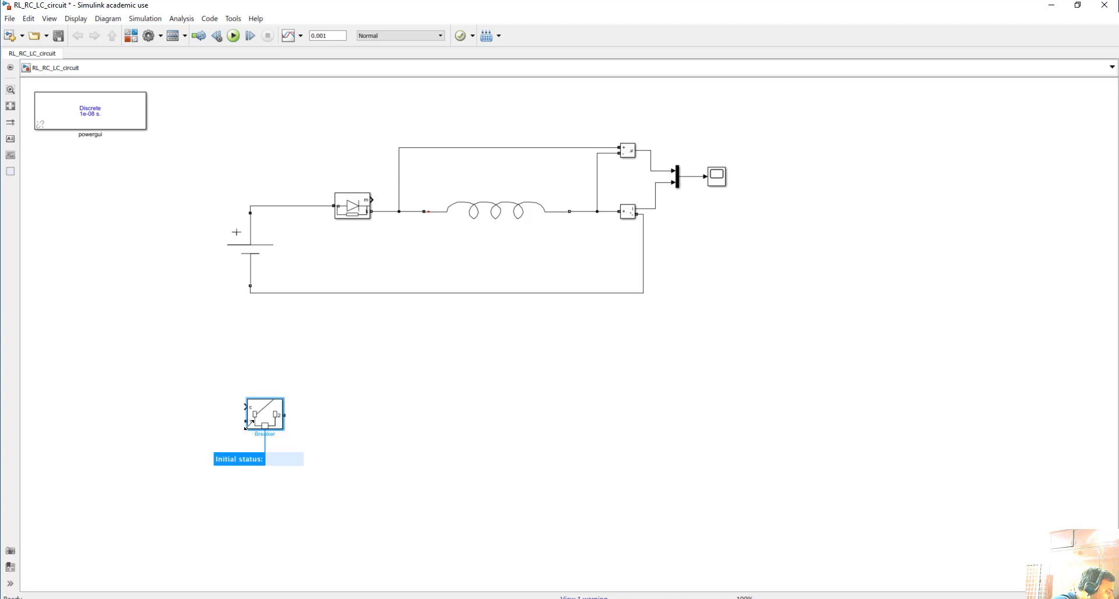
Step: Set the Breaker's resistance Ron to 0.00000000000001 Ohm and its snubber resistance Rs to 1e9 Ohm
double_click(264, 422)
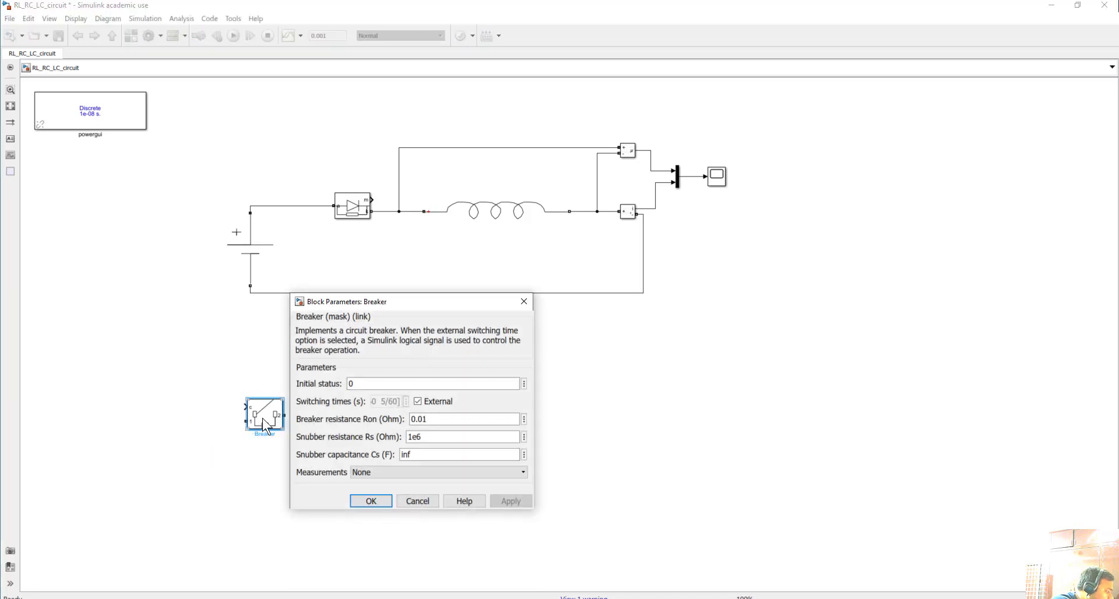
double_click(433, 420)
left_click(433, 420)
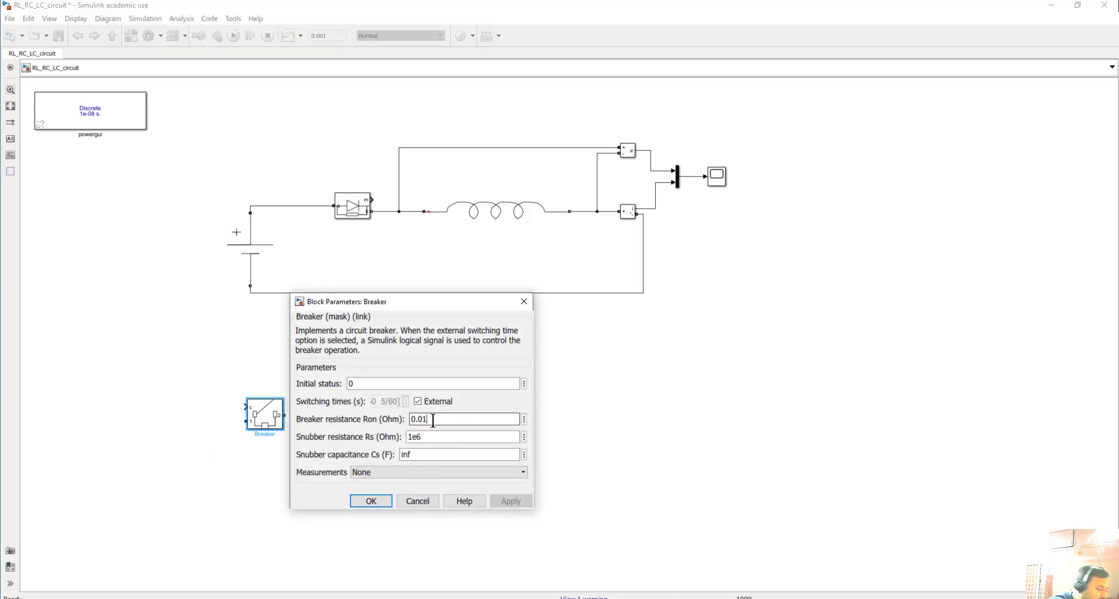
type("000000000")
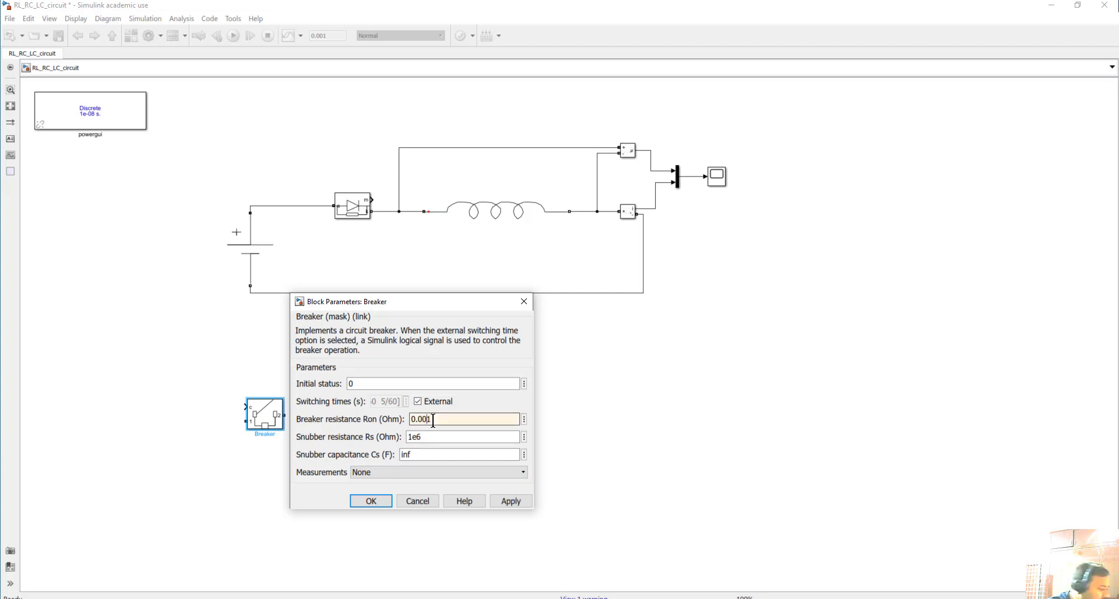
type("00")
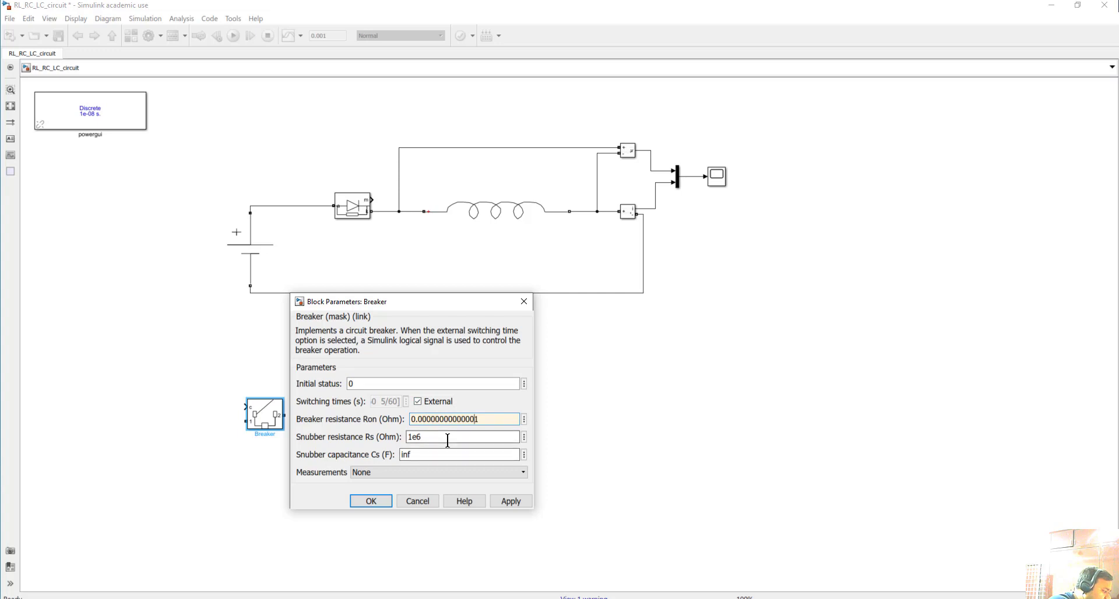
double_click(447, 440)
left_click(448, 441)
key("BackSpace")
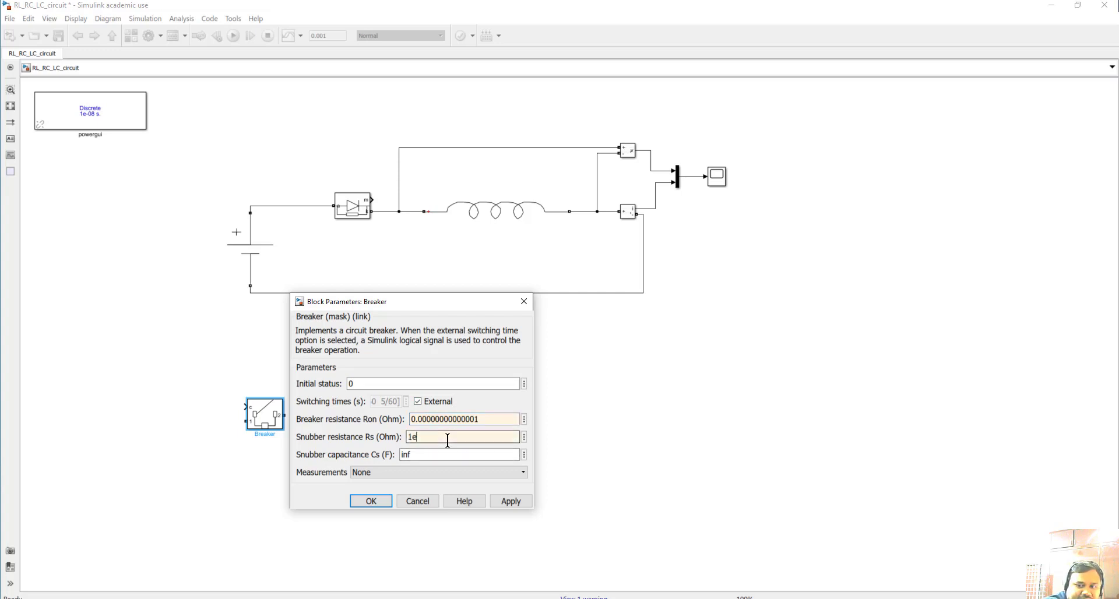
type("9")
key("BackSpace")
type("9")
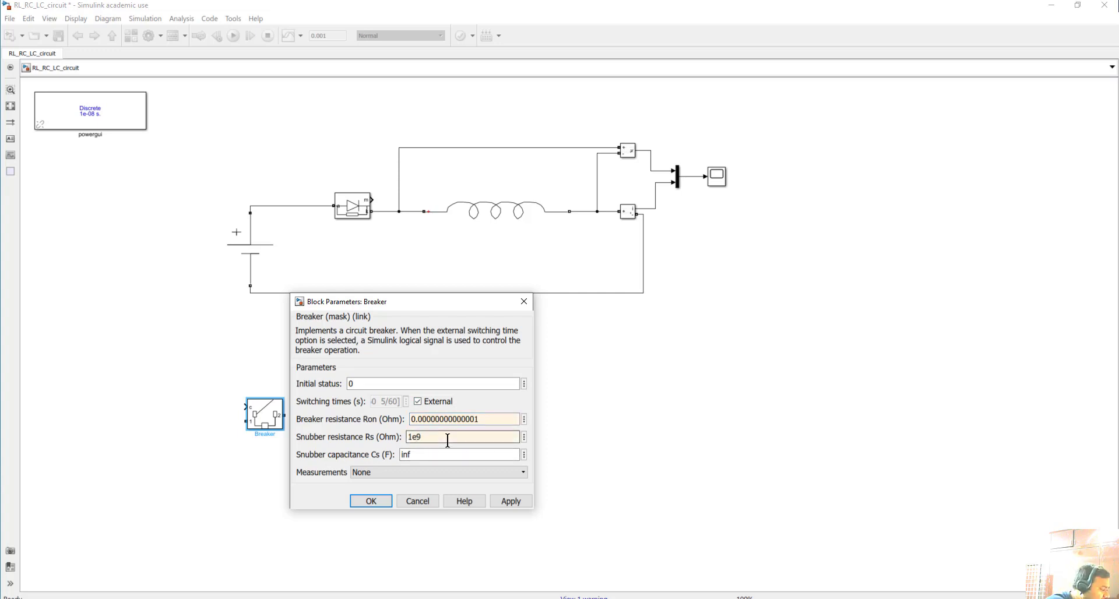
Step: Turn off the Breaker's external switching control, set its switching times to [0.001] s and apply the parameters
left_click(417, 401)
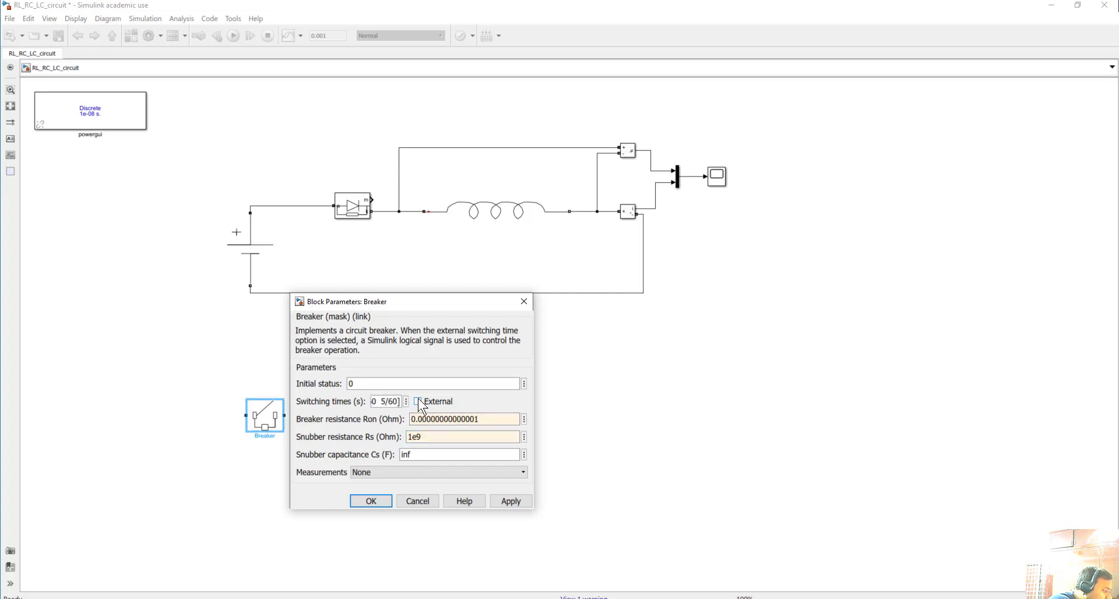
triple_click(390, 400)
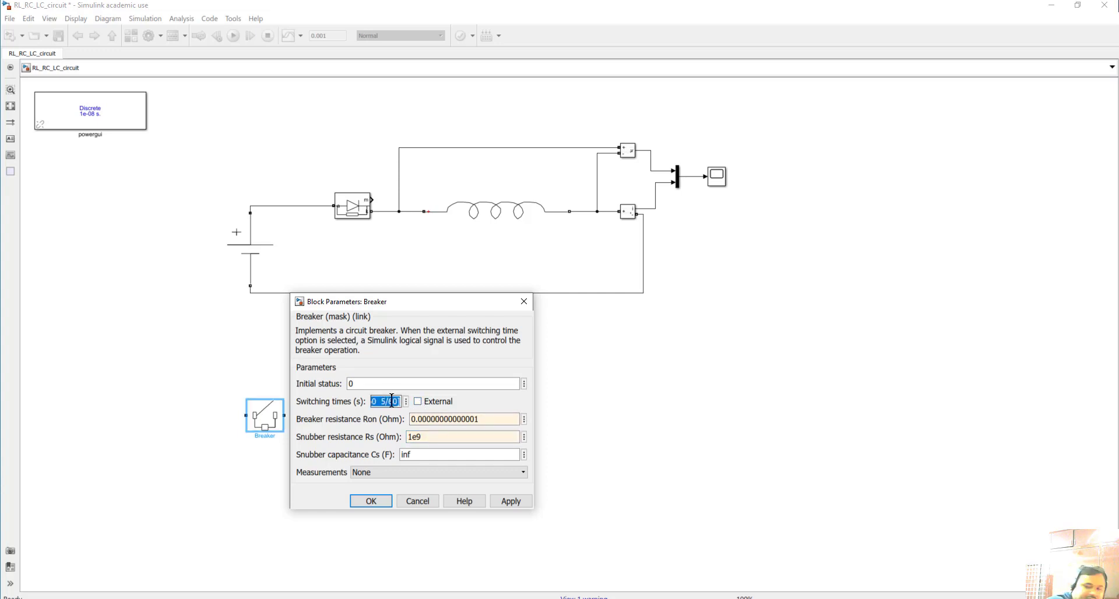
left_click(391, 400)
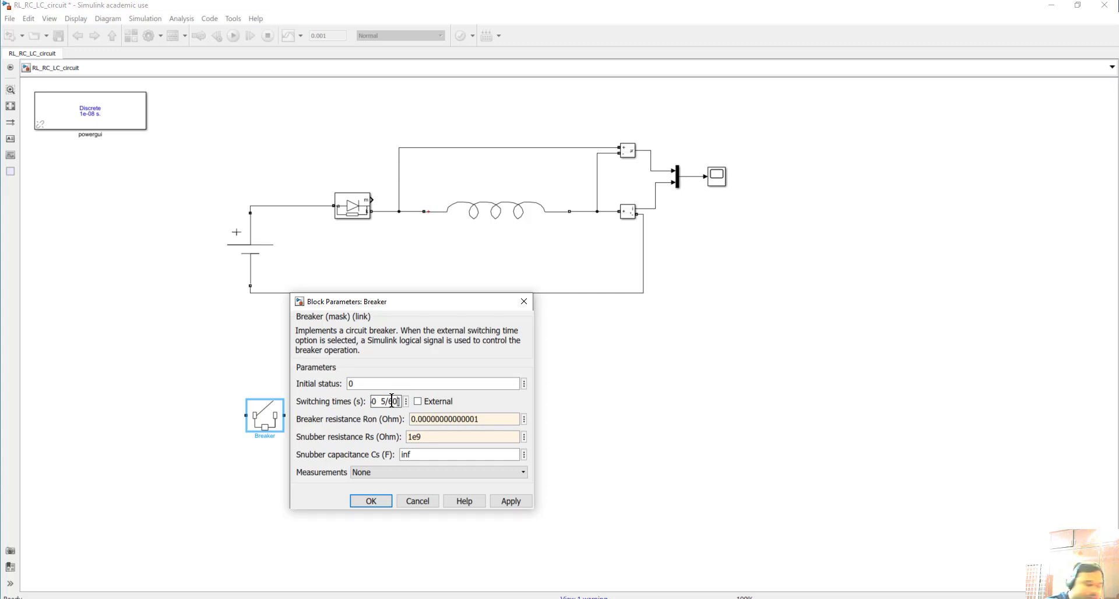
key("BackSpace")
key("BackSpace")
key("BackSpace")
key("BackSpace")
key("BackSpace")
key("BackSpace")
key("BackSpace")
key("BackSpace")
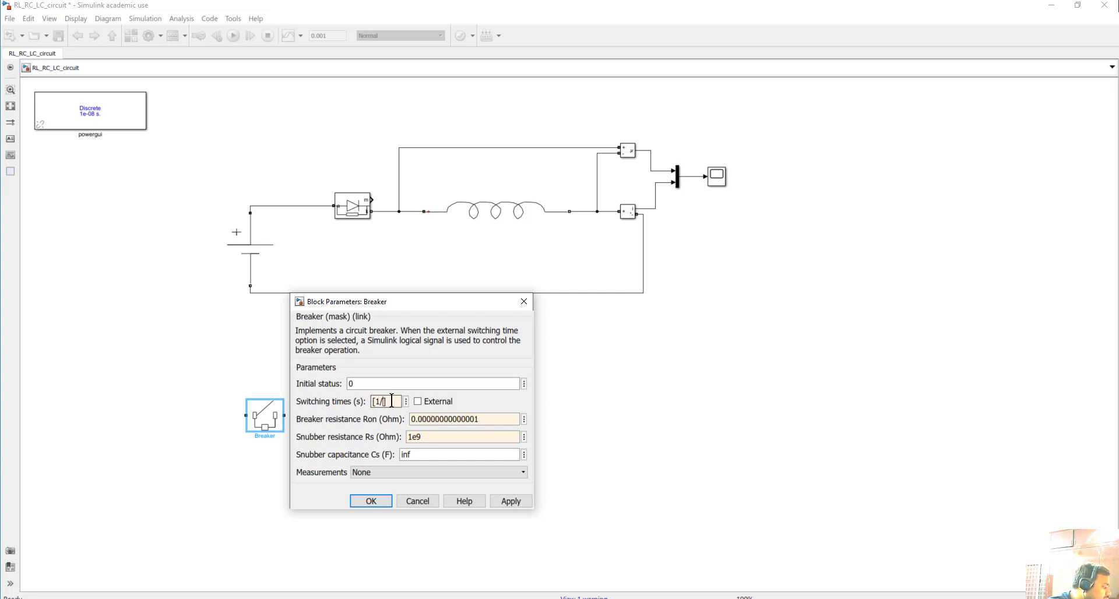
key("BackSpace")
key("BackSpace")
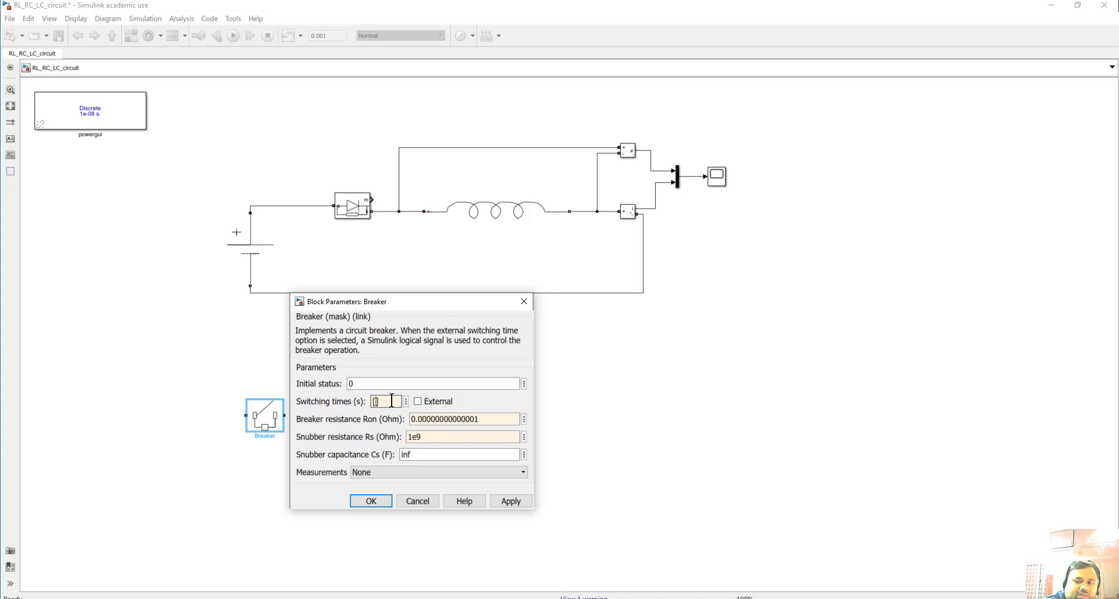
type("0.00")
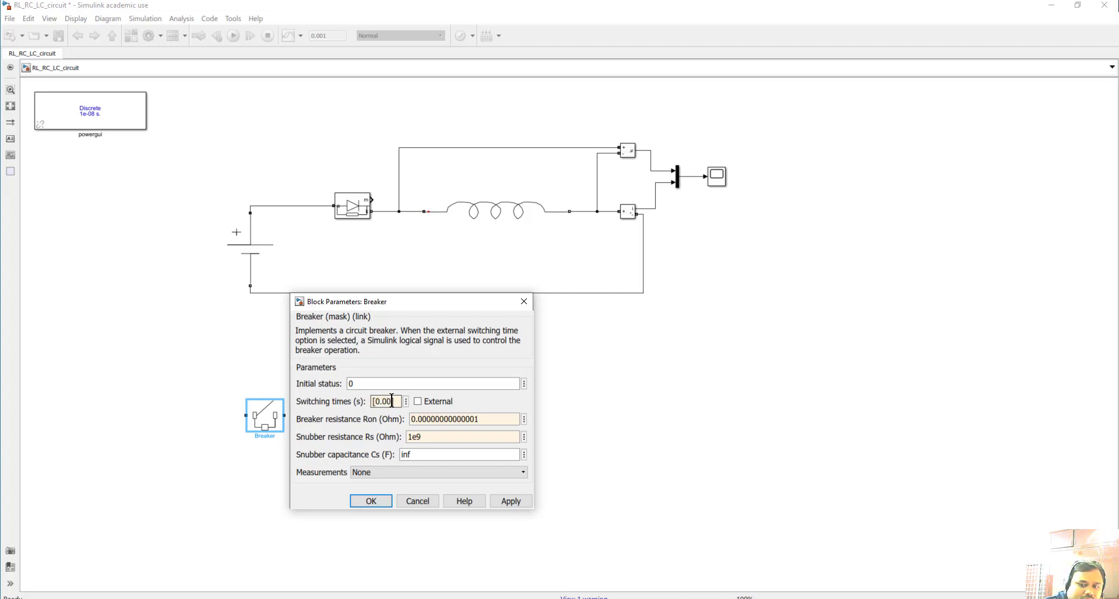
type("1")
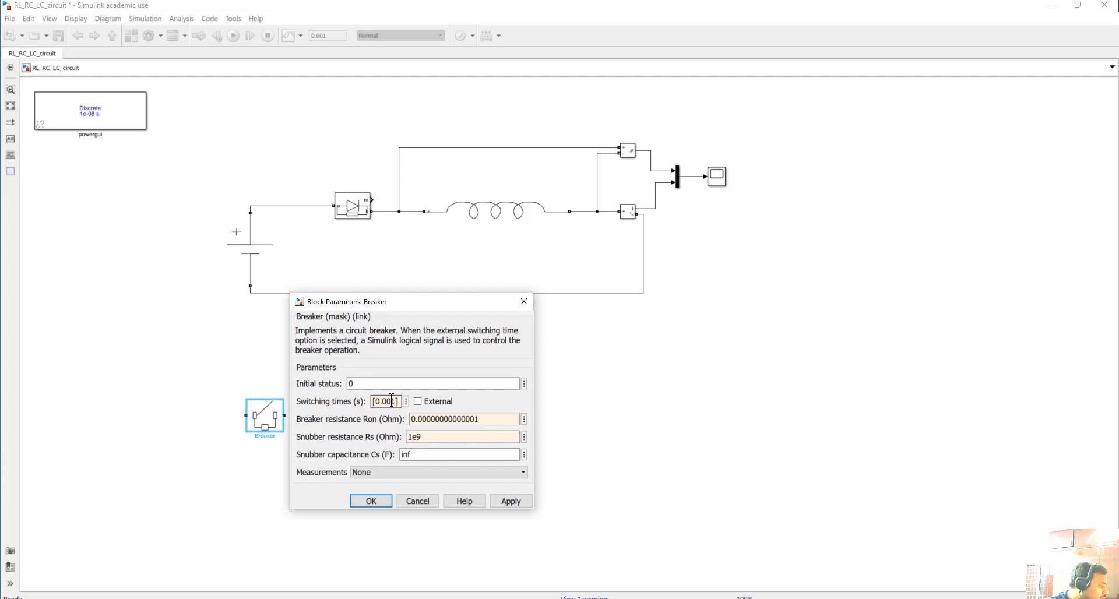
left_click(368, 503)
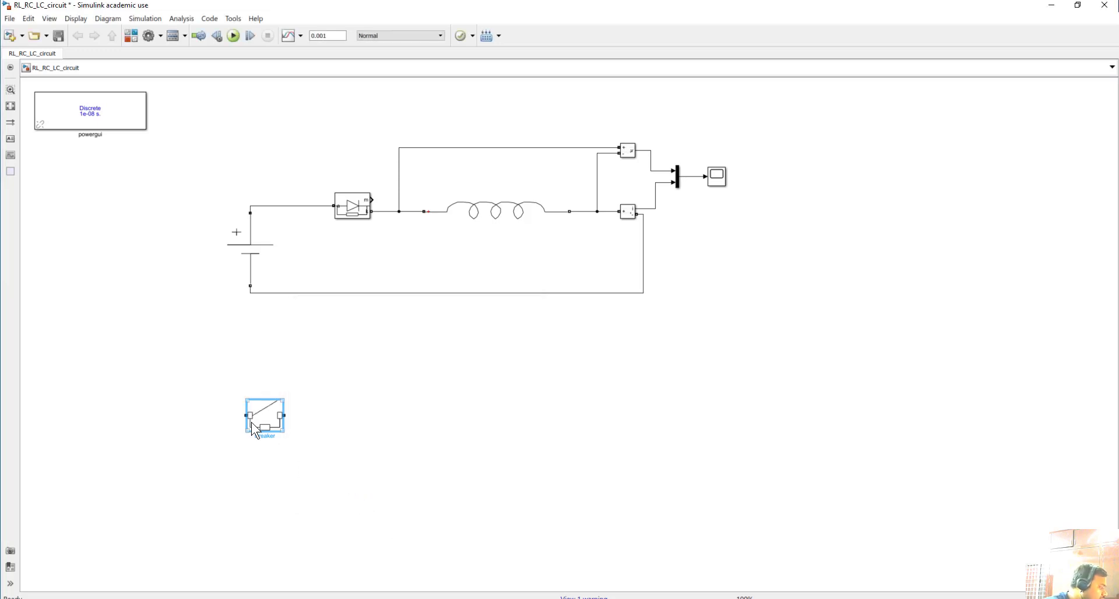
Step: Delete the wire between the DC source and the diode and connect the Breaker in series in its place
left_click(299, 206)
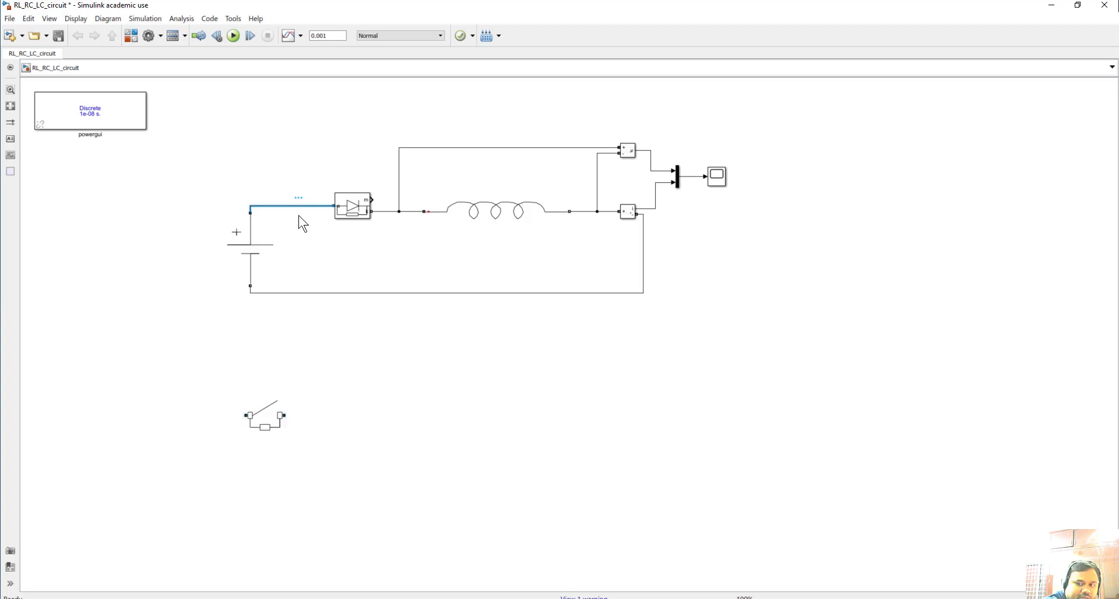
key("Delete")
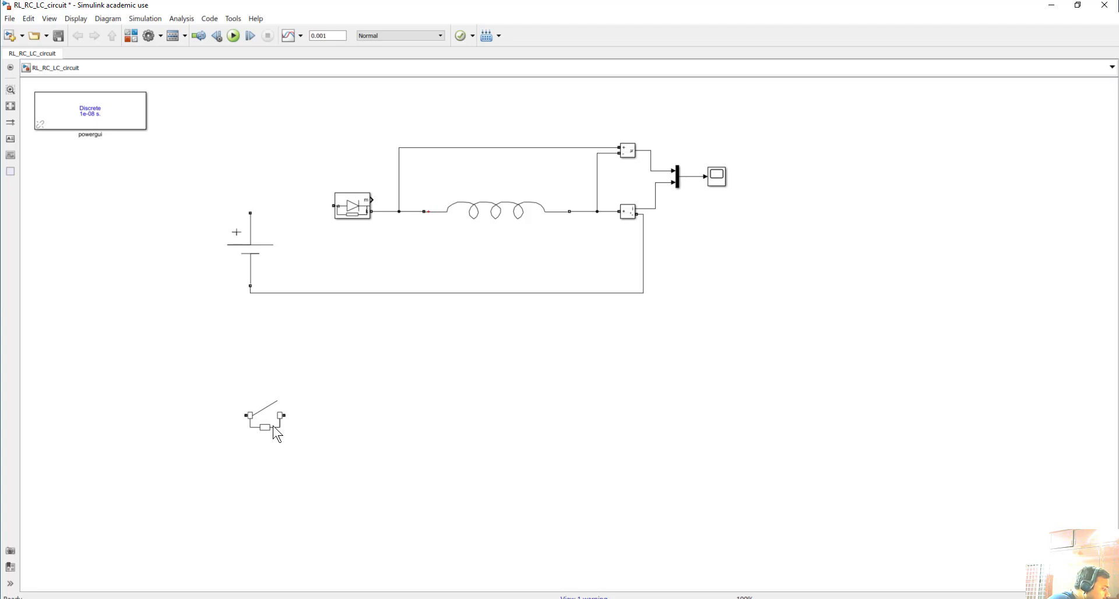
left_click_drag(274, 430, 300, 206)
left_click_drag(310, 205, 326, 207)
left_click(326, 207)
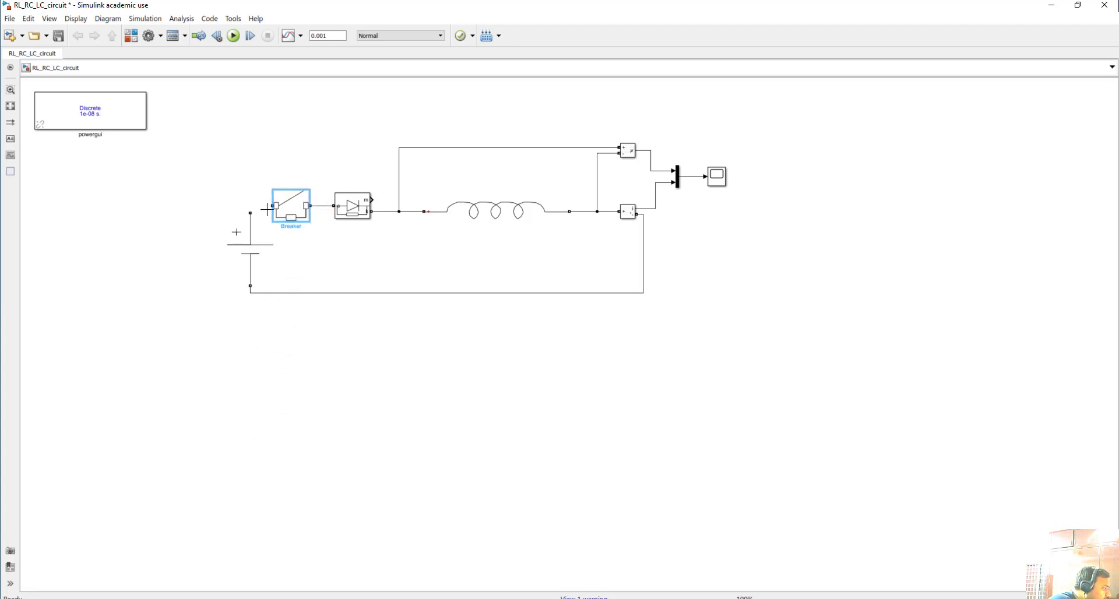
left_click(269, 207)
left_click_drag(270, 206, 250, 213)
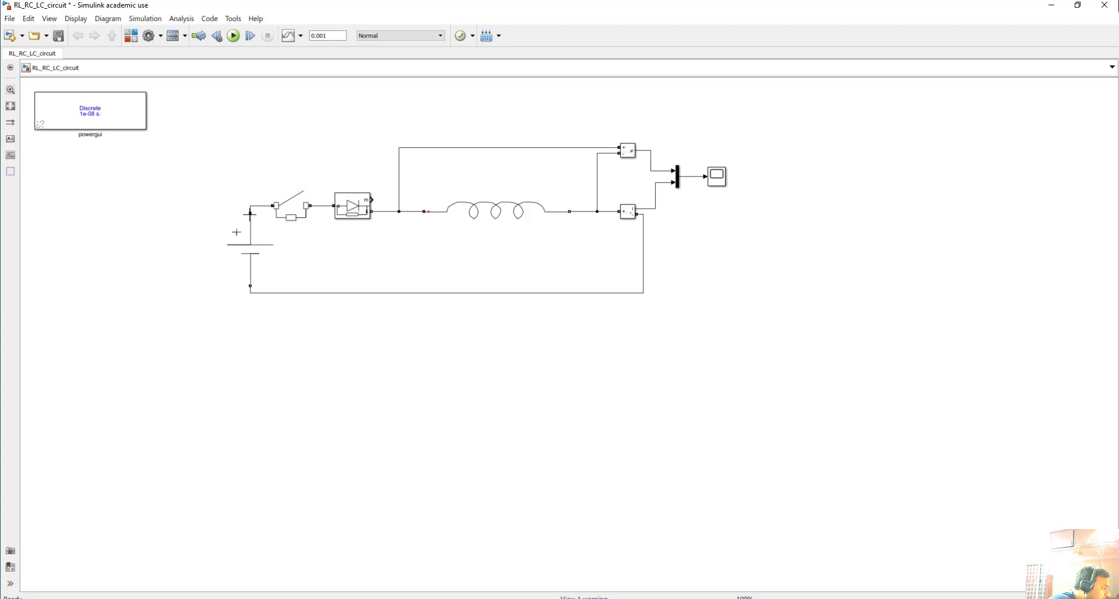
Step: Set the simulation stop time to 0.003 s and run the model
double_click(331, 36)
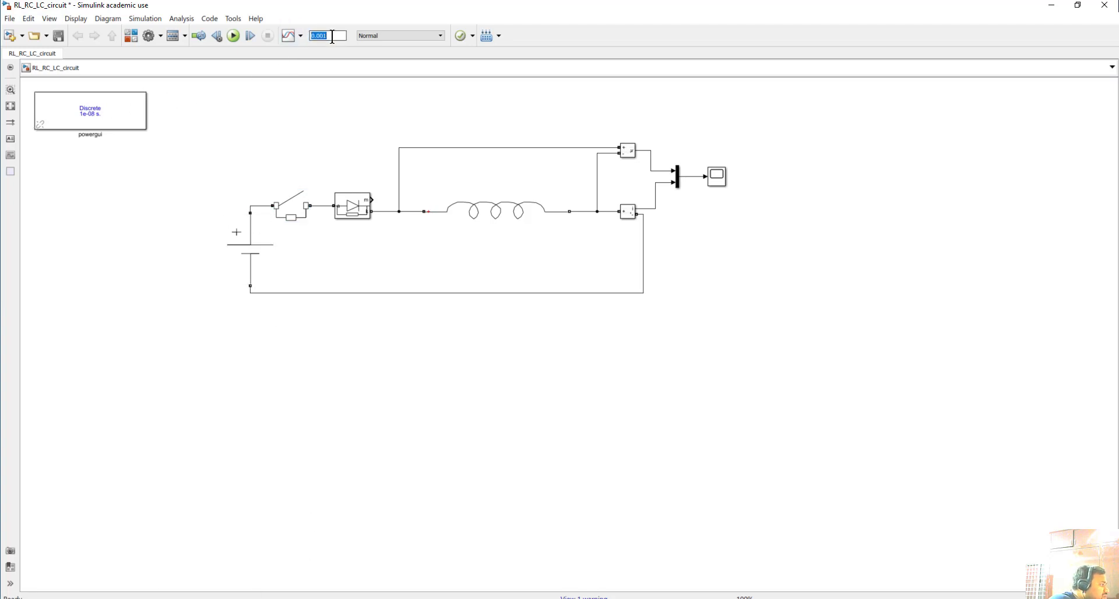
left_click(333, 37)
key("BackSpace")
type("3")
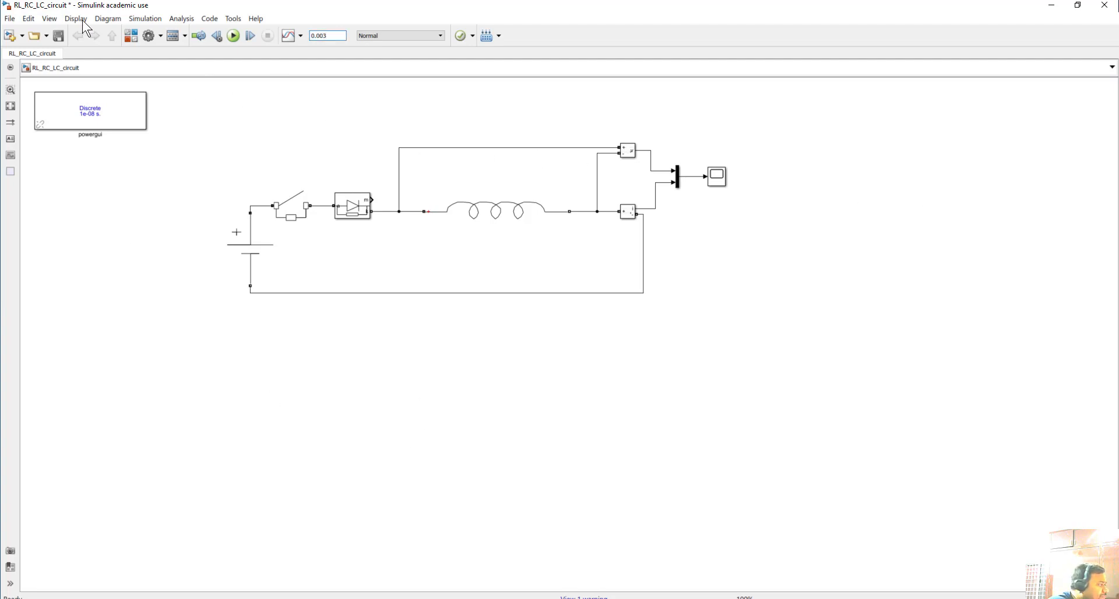
left_click(234, 36)
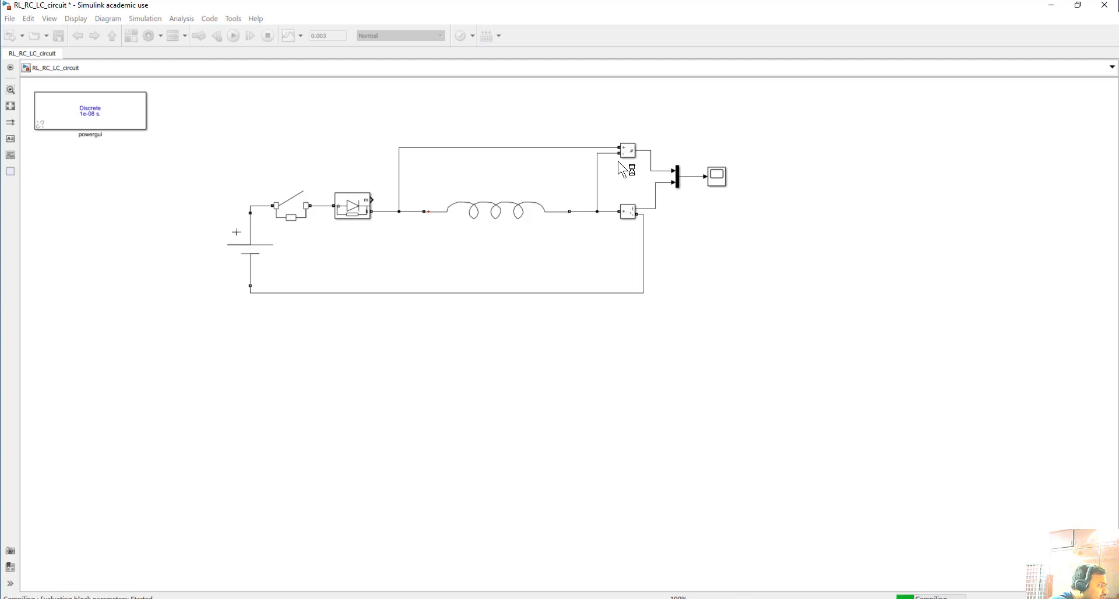
Step: Open the scope, fit the traces to the axes and examine the inductor's voltage and current around the 1 ms switching instant
double_click(717, 176)
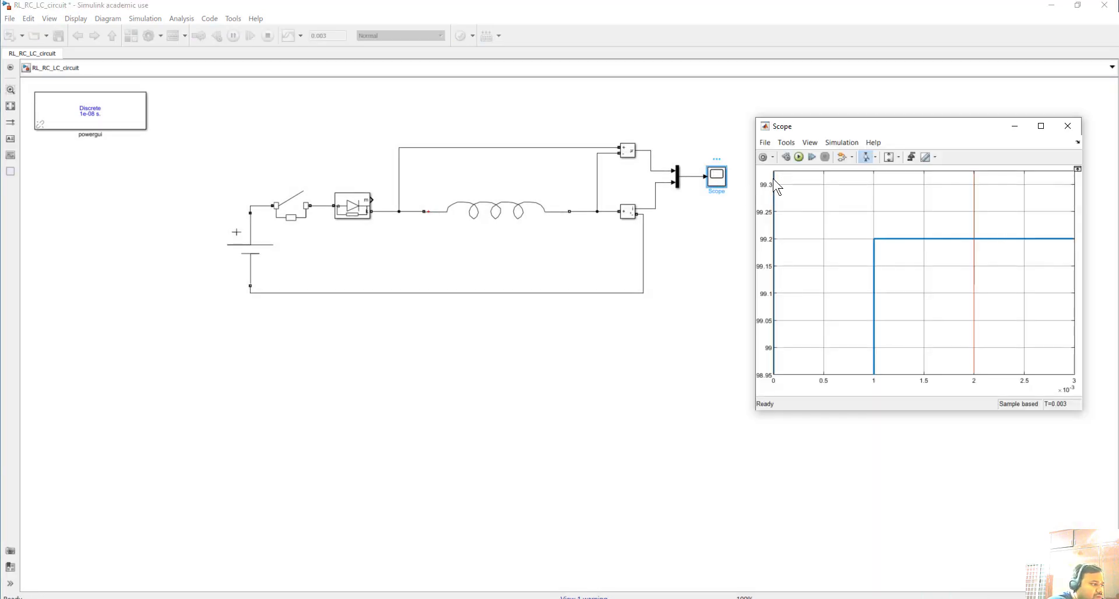
left_click(898, 158)
left_click(889, 185)
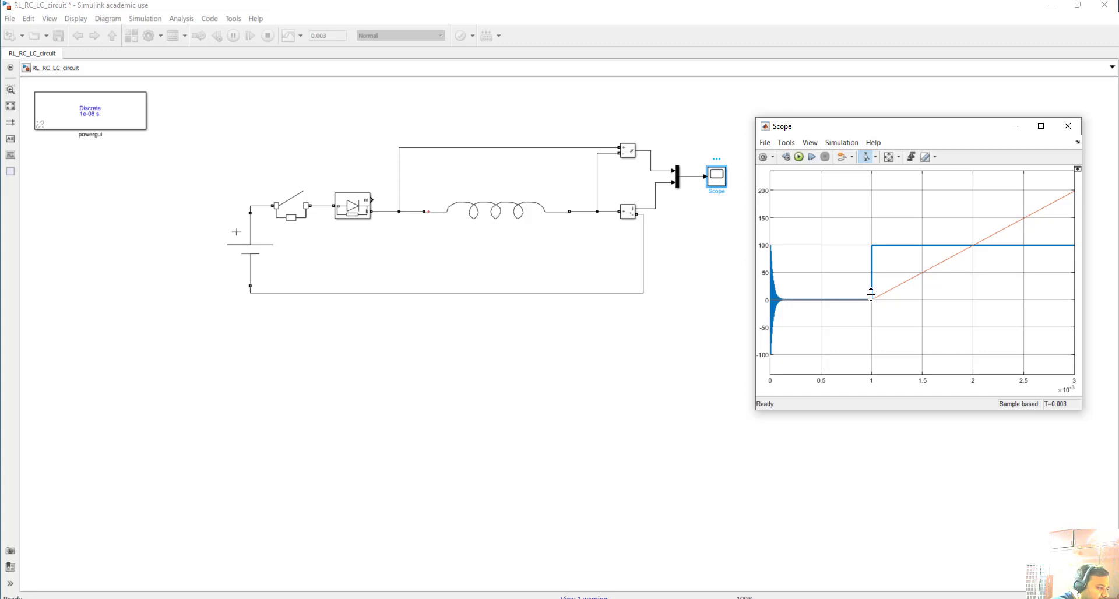
left_click(877, 158)
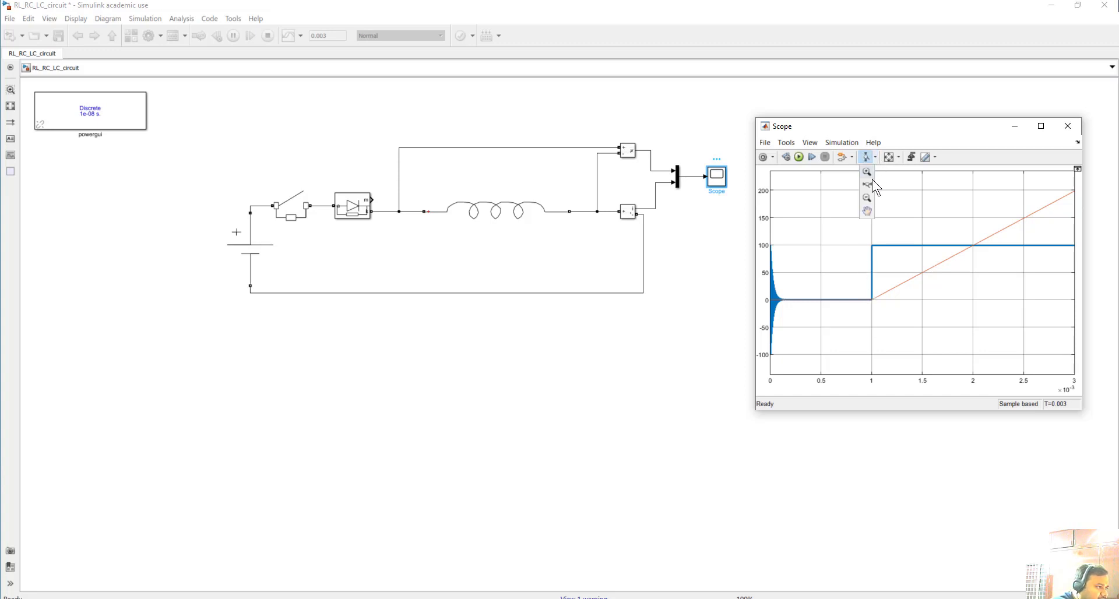
left_click(869, 191)
left_click_drag(857, 278, 943, 286)
left_click_drag(817, 275, 893, 287)
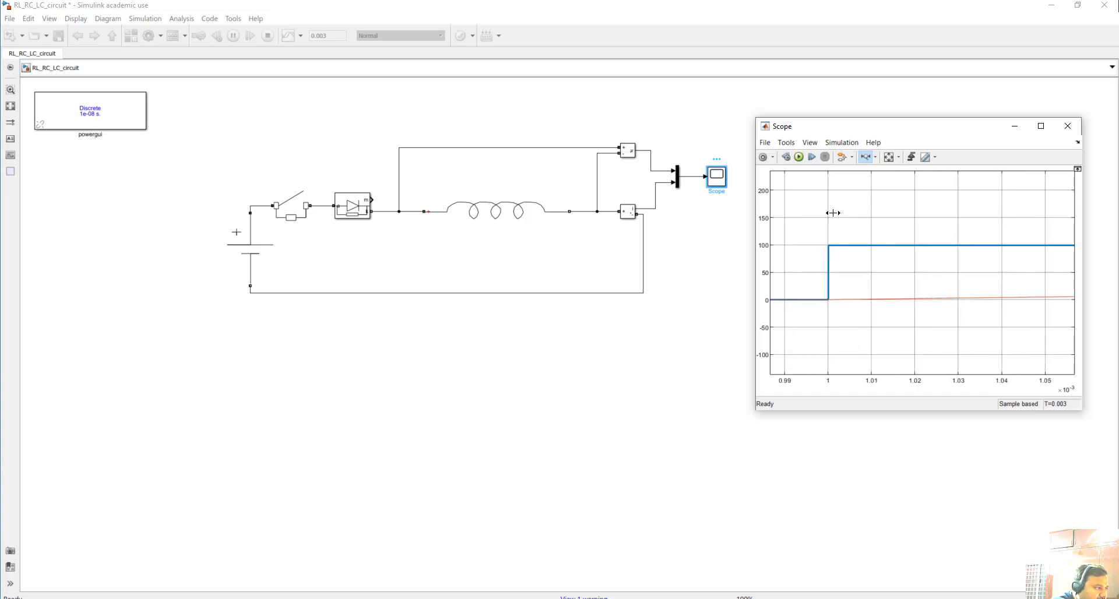
left_click(888, 158)
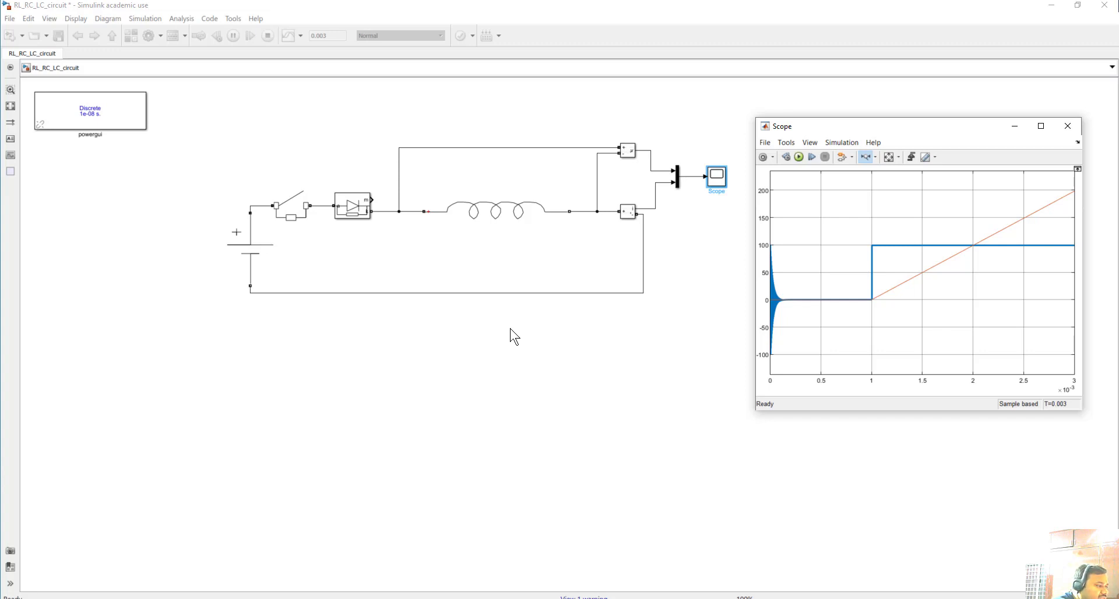
Step: Change the Series RLC Branch's branch type to C and accept the parameters
left_click(427, 207)
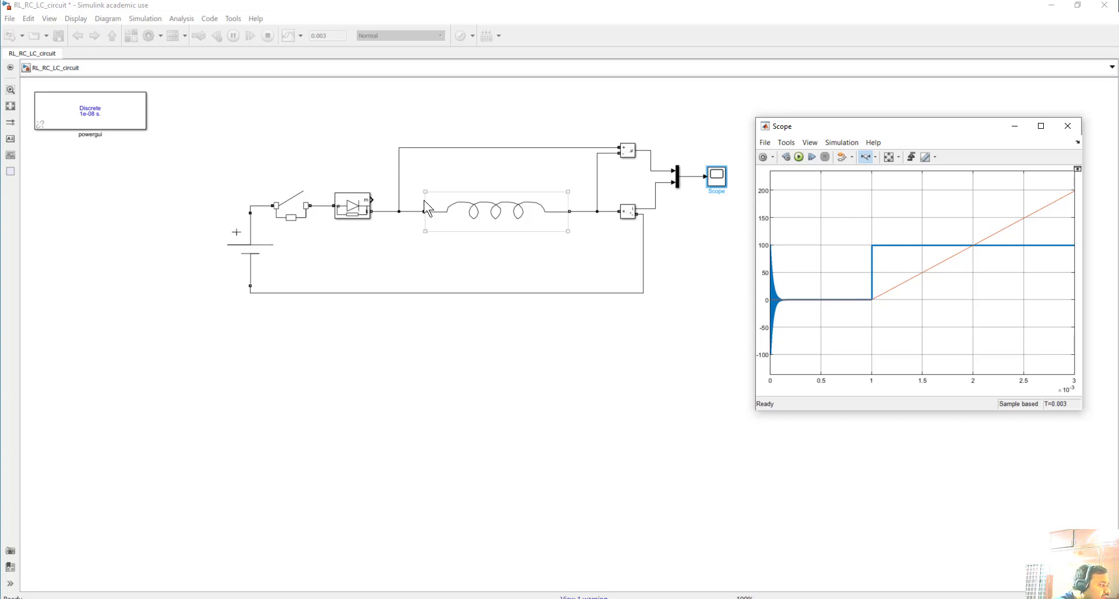
double_click(517, 215)
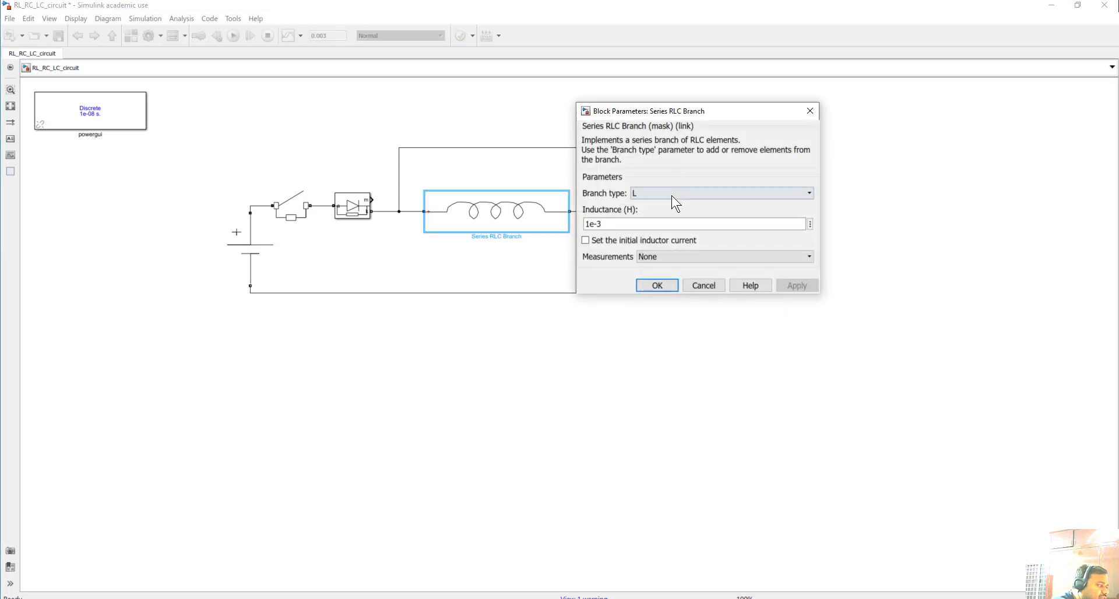
left_click(674, 197)
left_click(662, 233)
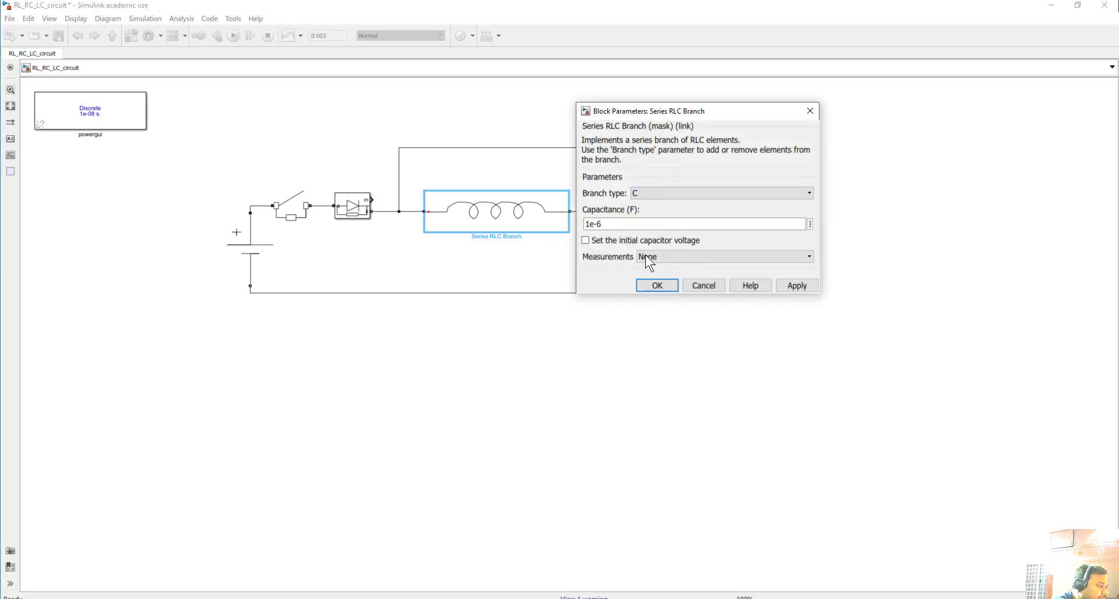
left_click(651, 286)
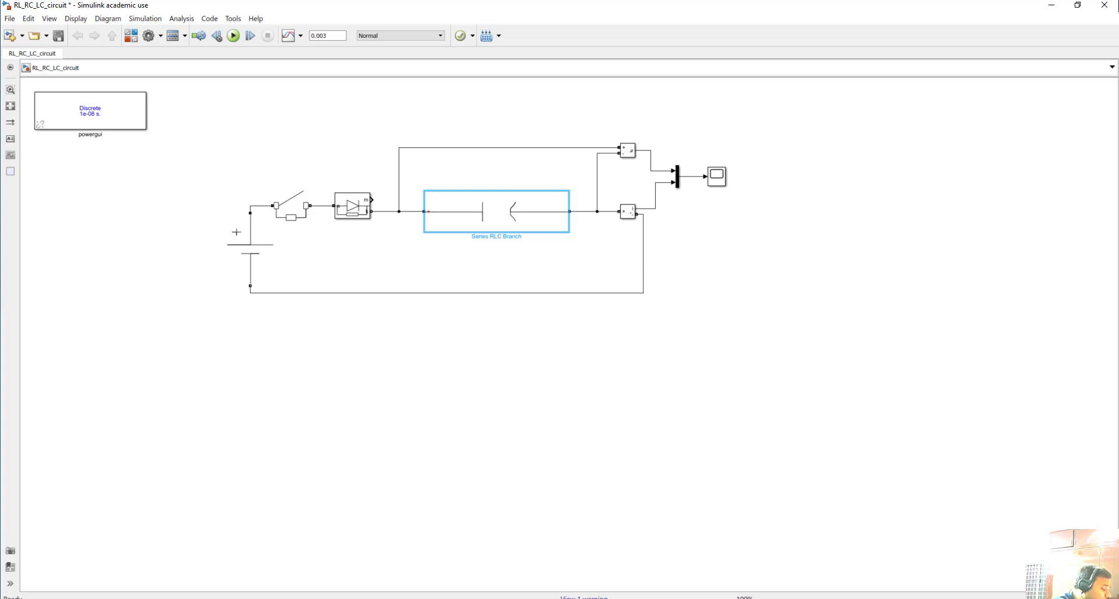
Step: Switch to the Windows Journal note, strike out the inductor and sketch an encircled capacitor in a branch above it
left_click(349, 598)
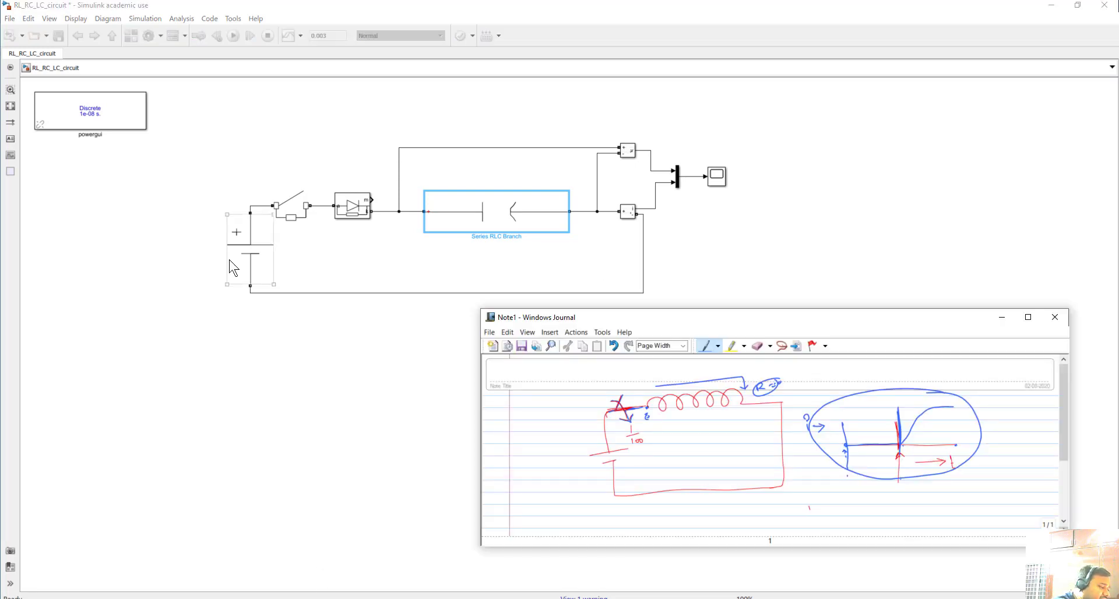
mouse_move(731, 387)
left_mouse_down()
mouse_move(688, 389)
mouse_move(647, 417)
mouse_move(727, 413)
mouse_move(721, 386)
mouse_move(657, 417)
mouse_move(697, 403)
left_mouse_up()
mouse_move(623, 408)
left_mouse_down()
mouse_move(637, 383)
mouse_move(706, 376)
left_mouse_up()
left_click_drag(777, 371, 782, 399)
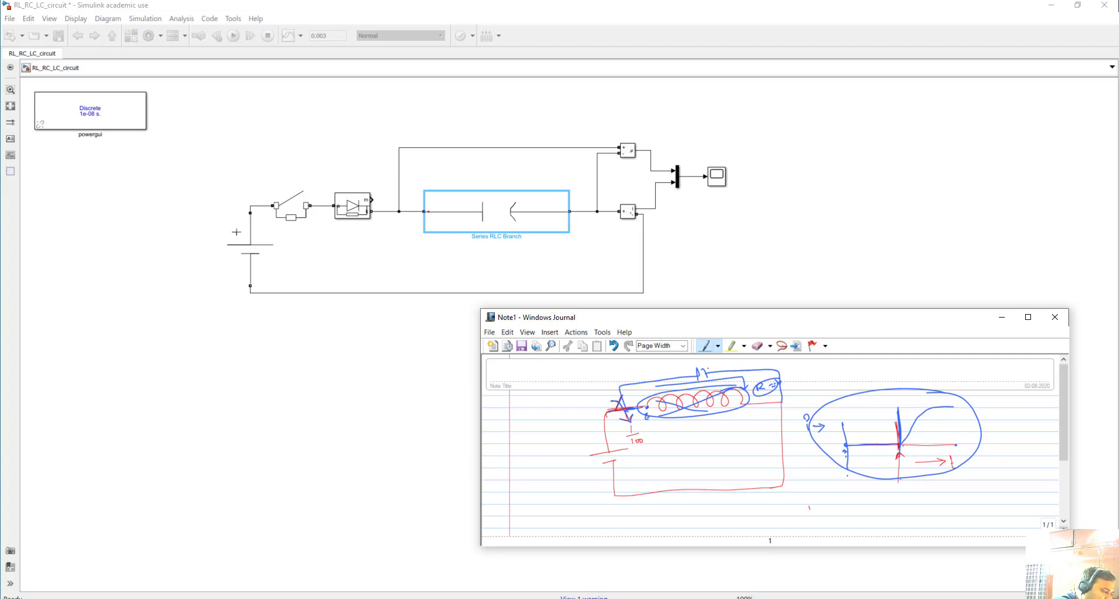
mouse_move(709, 366)
left_mouse_down()
mouse_move(688, 382)
mouse_move(715, 370)
mouse_move(689, 371)
mouse_move(703, 367)
left_mouse_up()
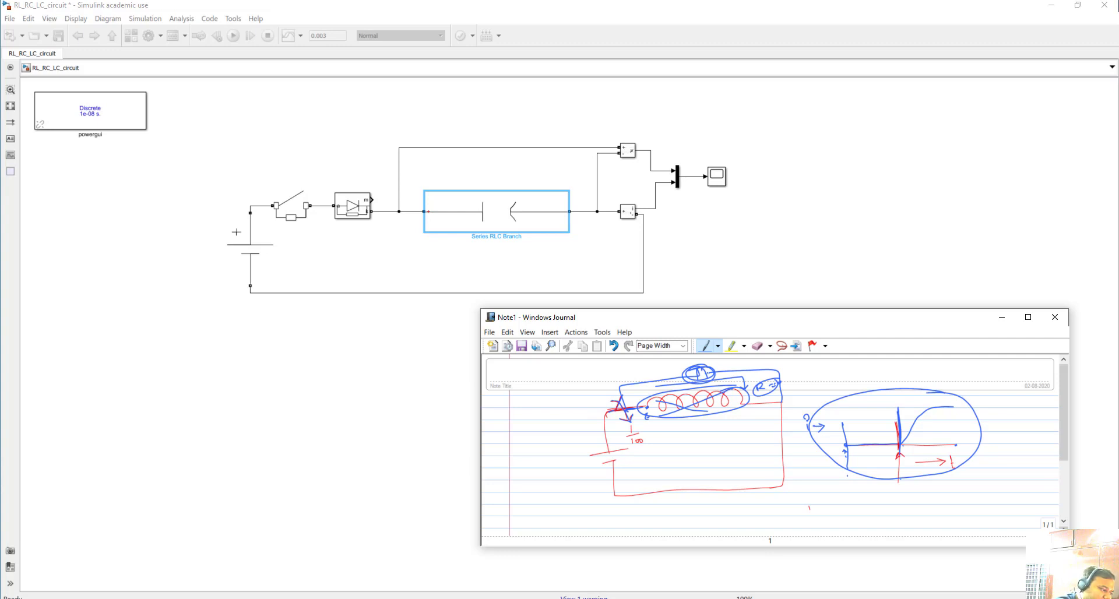
Step: Draw a current arrow through the capacitor branch, encircle the voltage source and mark the capacitor again
left_click_drag(707, 373, 739, 375)
mouse_move(622, 441)
left_mouse_down()
mouse_move(607, 434)
mouse_move(624, 471)
mouse_move(622, 436)
left_mouse_up()
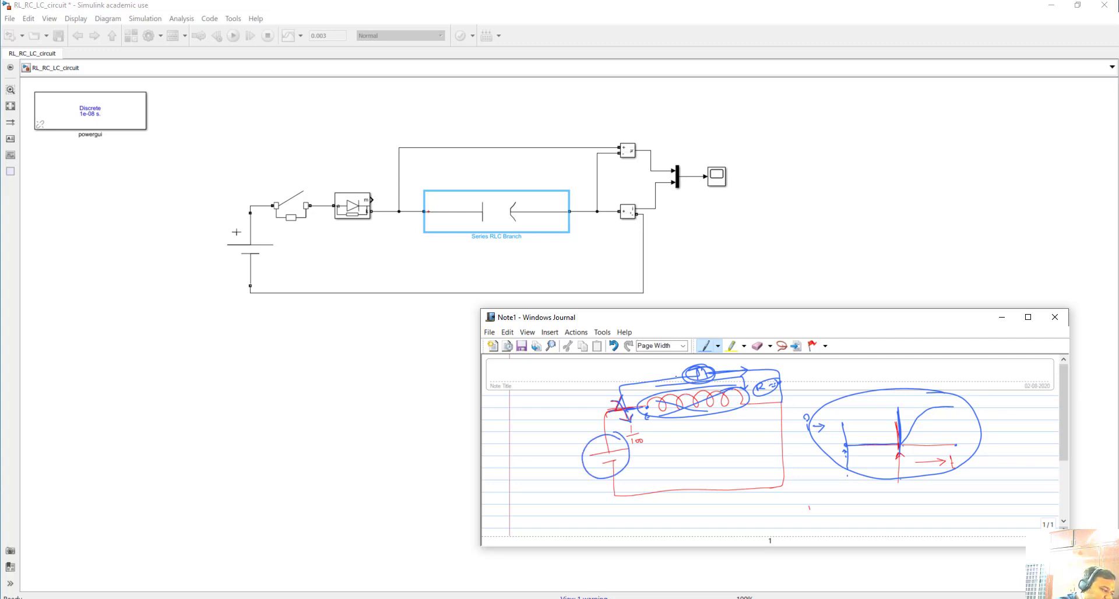
left_click_drag(701, 370, 710, 373)
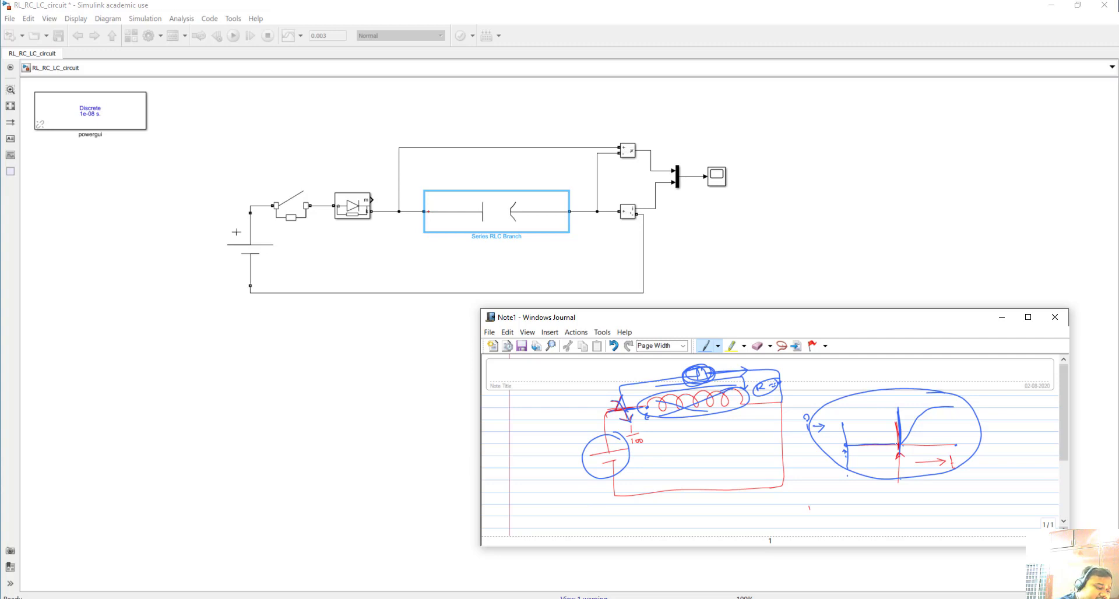
Step: Draw a decaying current curve ending in an arrow and question mark on the graph, and return to the Simulink model
mouse_move(884, 383)
left_mouse_down()
mouse_move(898, 415)
mouse_move(899, 406)
mouse_move(979, 438)
left_mouse_up()
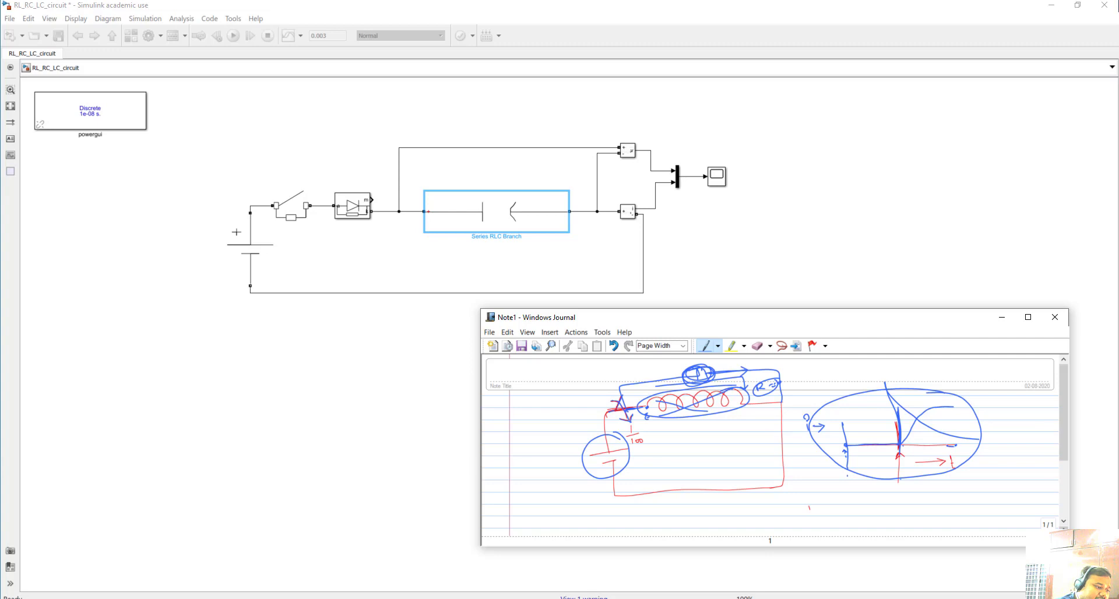
left_click_drag(956, 446, 993, 440)
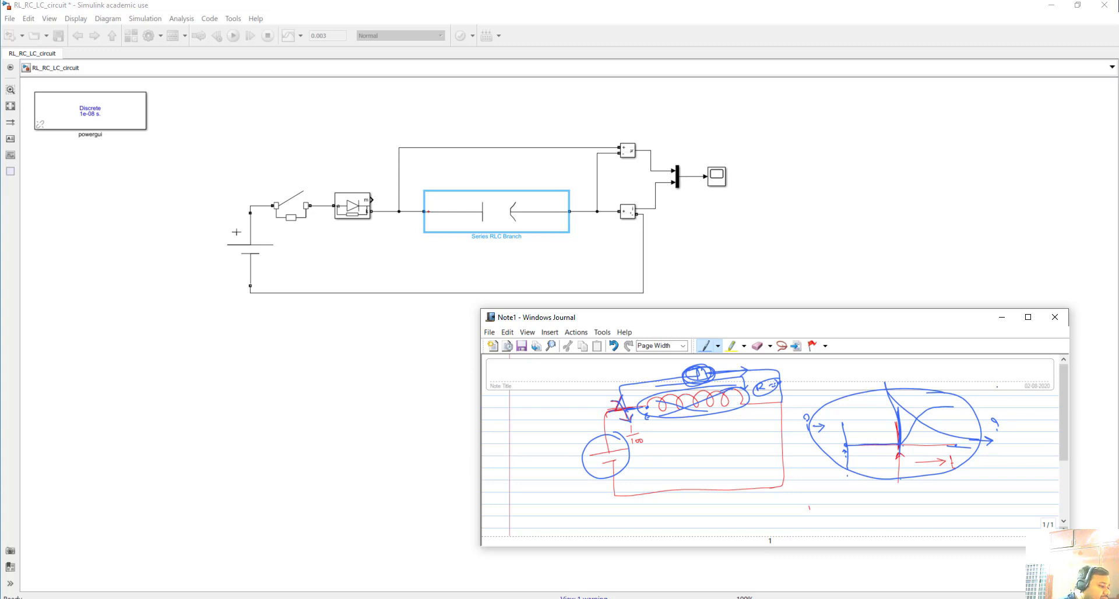
left_click(829, 268)
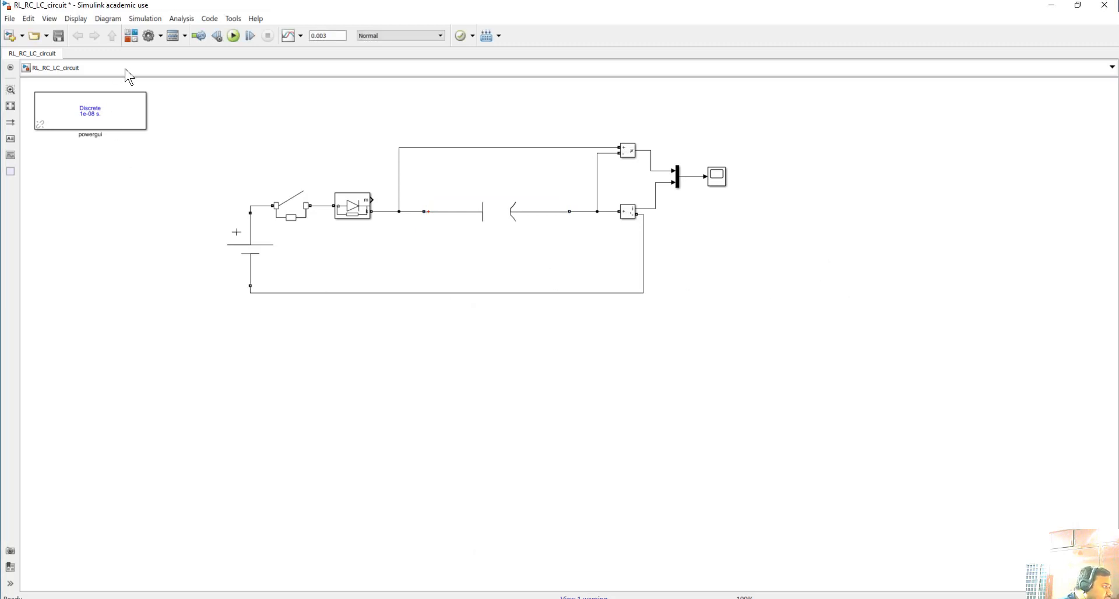
Step: Check the capacitor branch's capacitance, accept the parameters and run the simulation
double_click(520, 212)
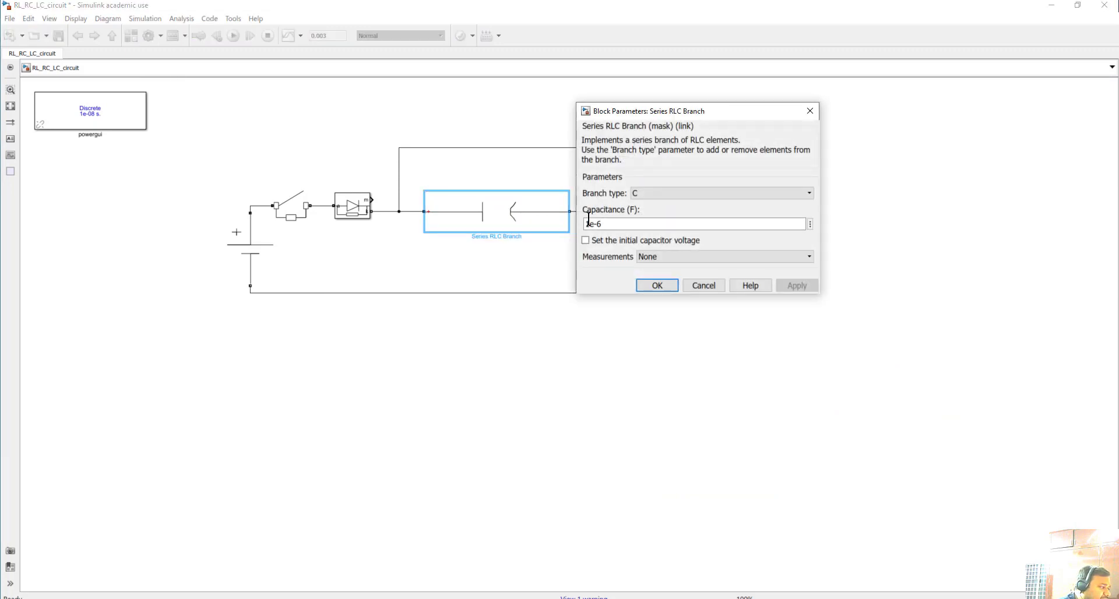
left_click(609, 224)
left_click(652, 285)
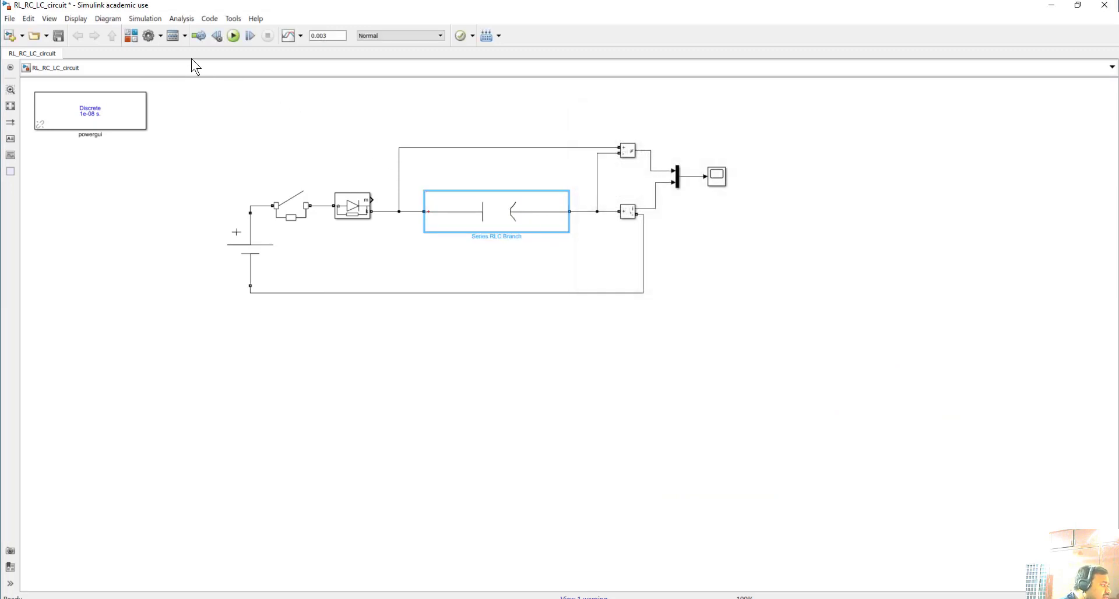
left_click(233, 36)
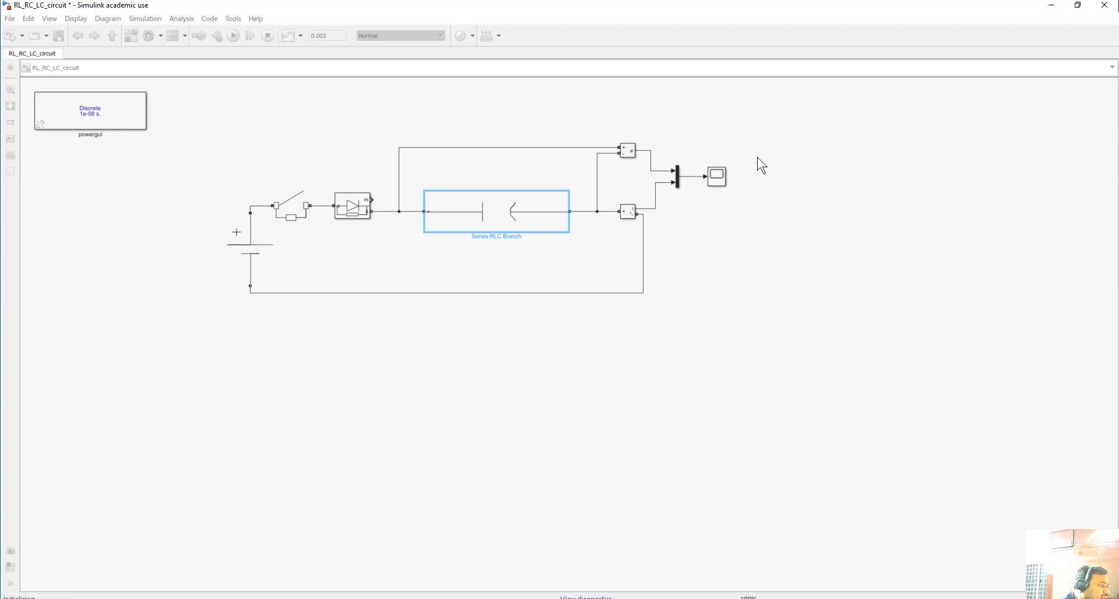
Step: Open the scope, fit the traces, zoom in time on the capacitor's current spike near 1 ms and compare it with the sketch
double_click(717, 176)
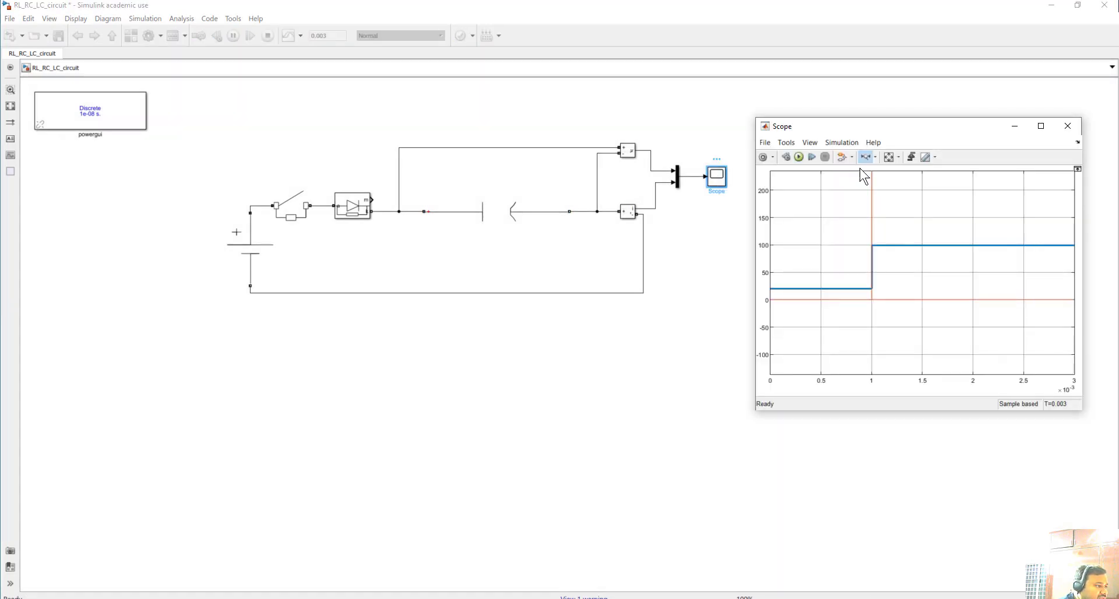
left_click(893, 157)
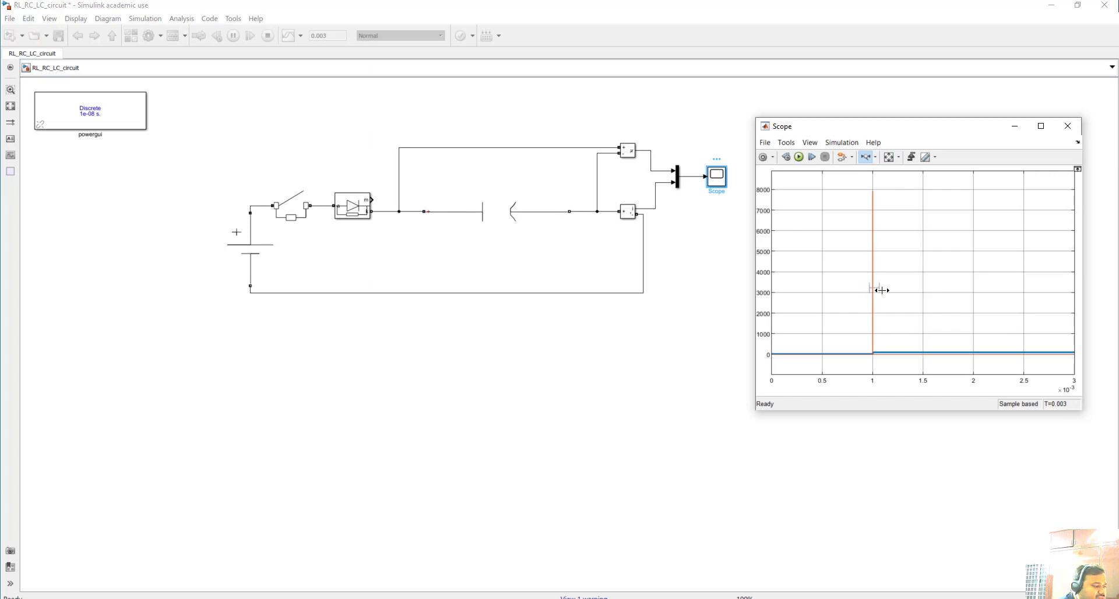
left_click_drag(889, 290, 846, 299)
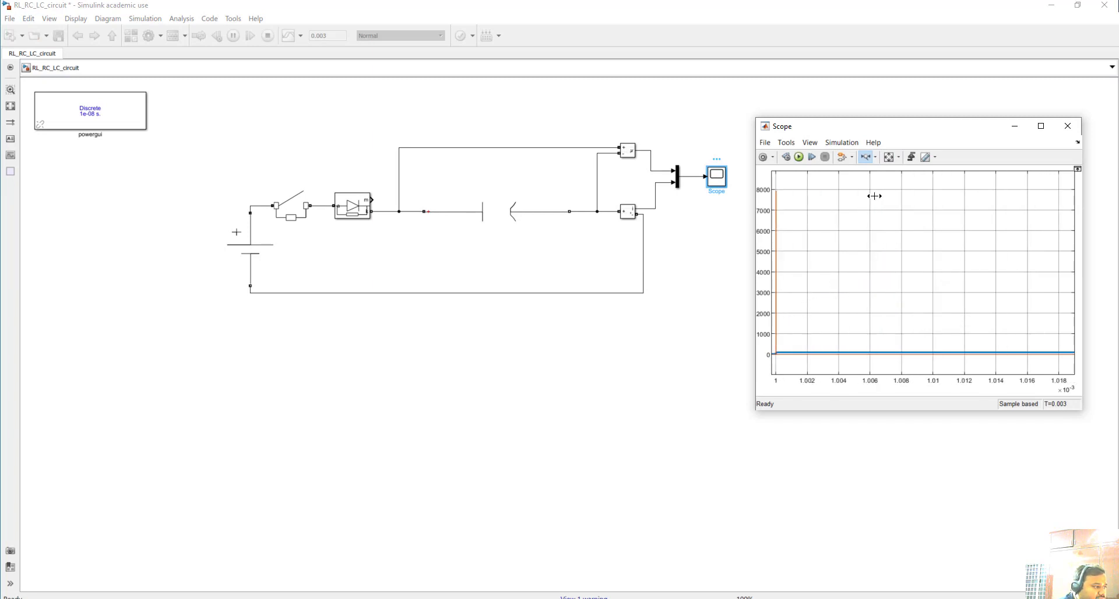
left_click(893, 159)
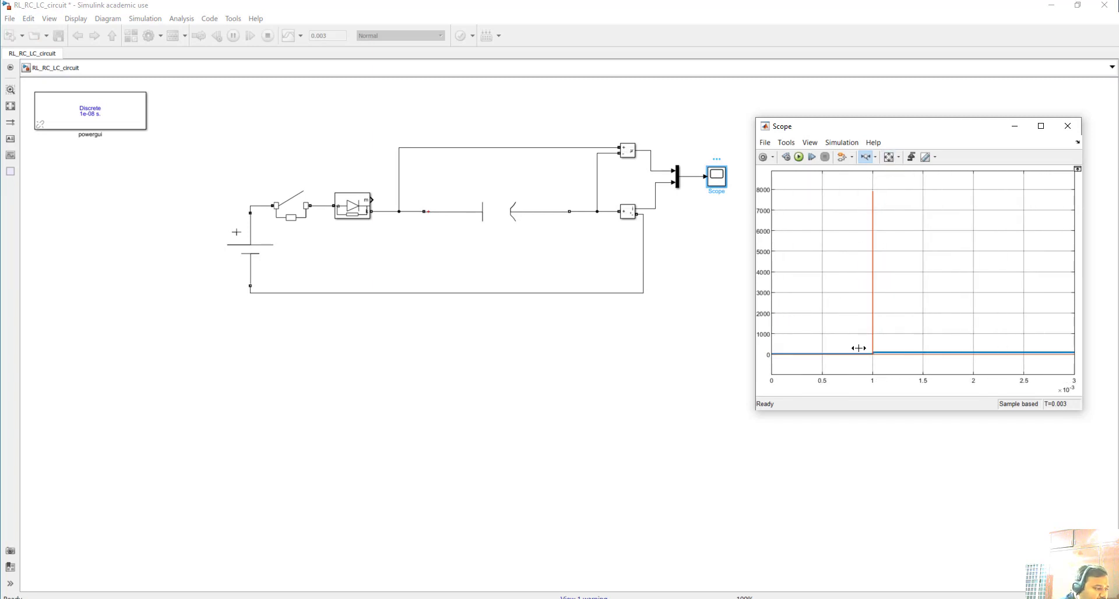
left_click_drag(862, 349, 921, 356)
left_click_drag(815, 323, 862, 336)
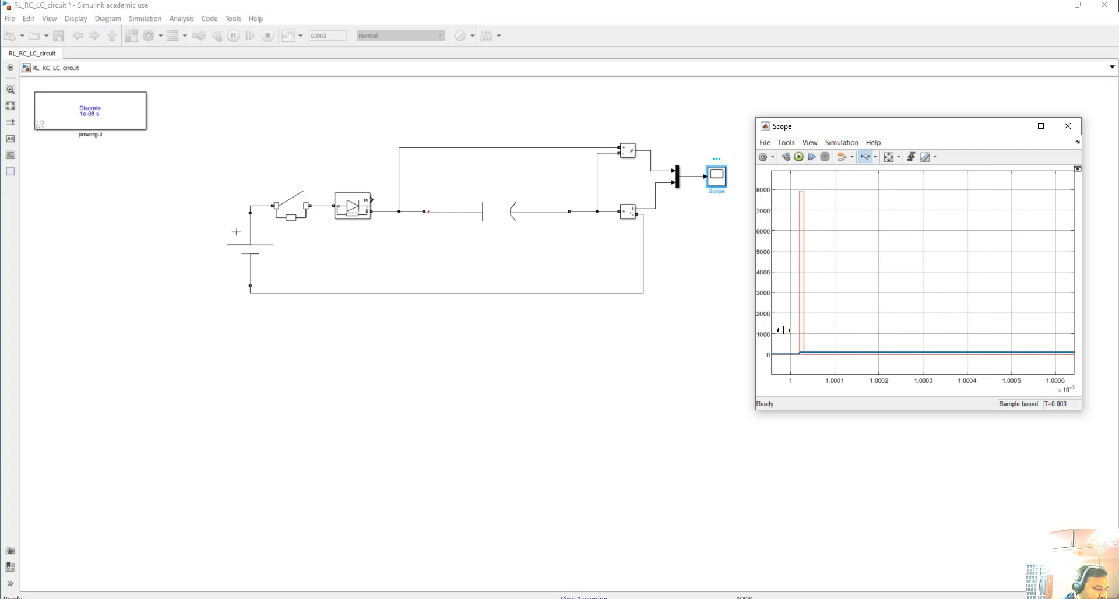
left_click_drag(784, 329, 891, 338)
left_click_drag(789, 323, 897, 324)
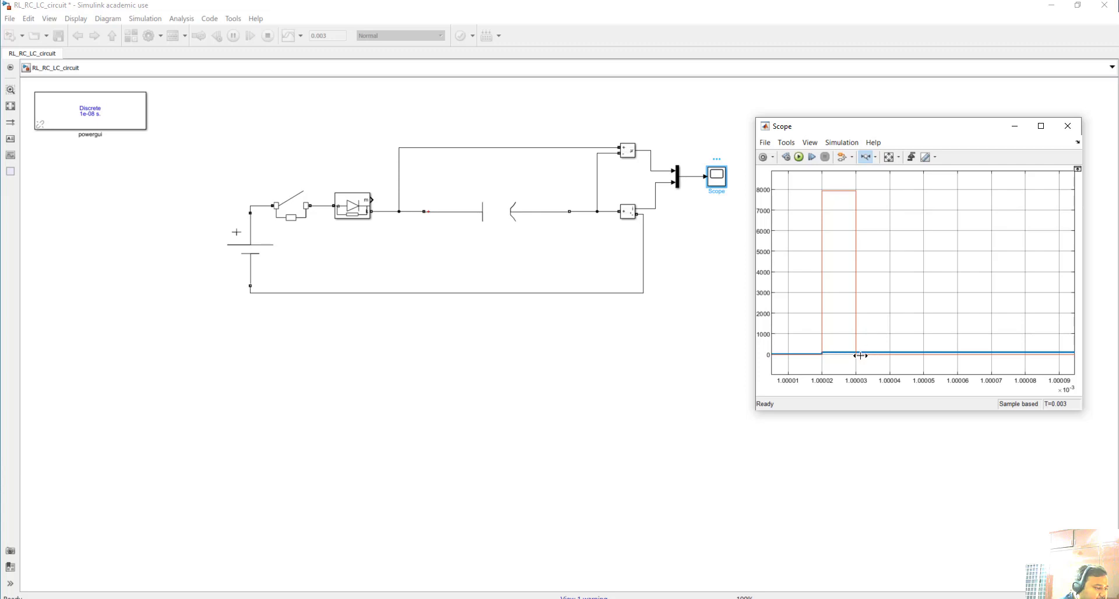
key("alt+Tab")
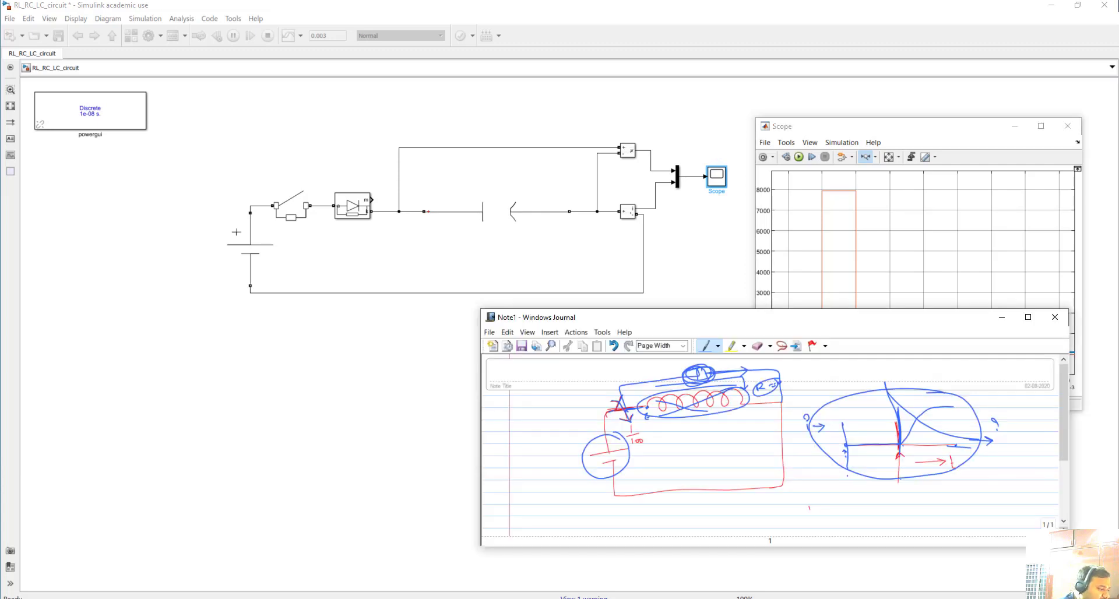
key("alt+Tab")
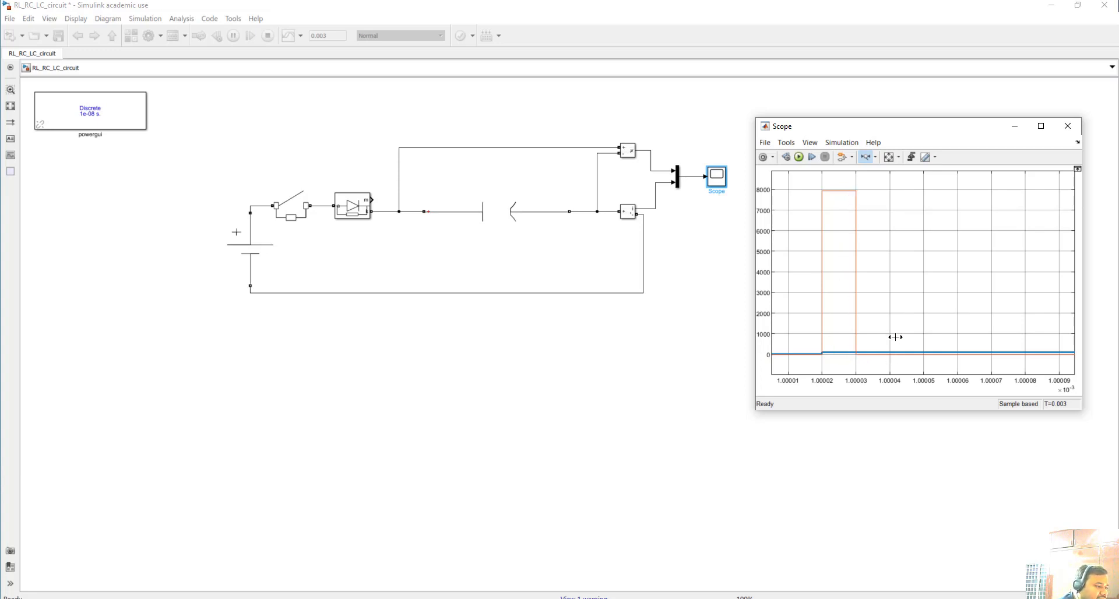
Step: Switch the scope to vertical zoom and magnify the traces around zero to examine the capacitor current before and after its spike
left_click(876, 157)
left_click(868, 204)
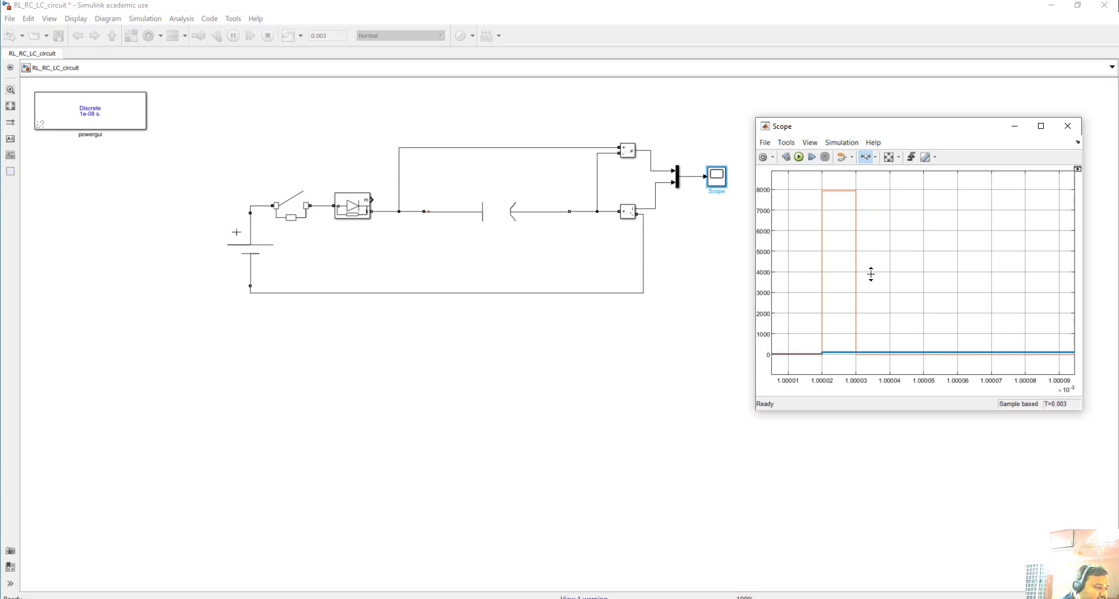
left_click(882, 352)
left_click(886, 336)
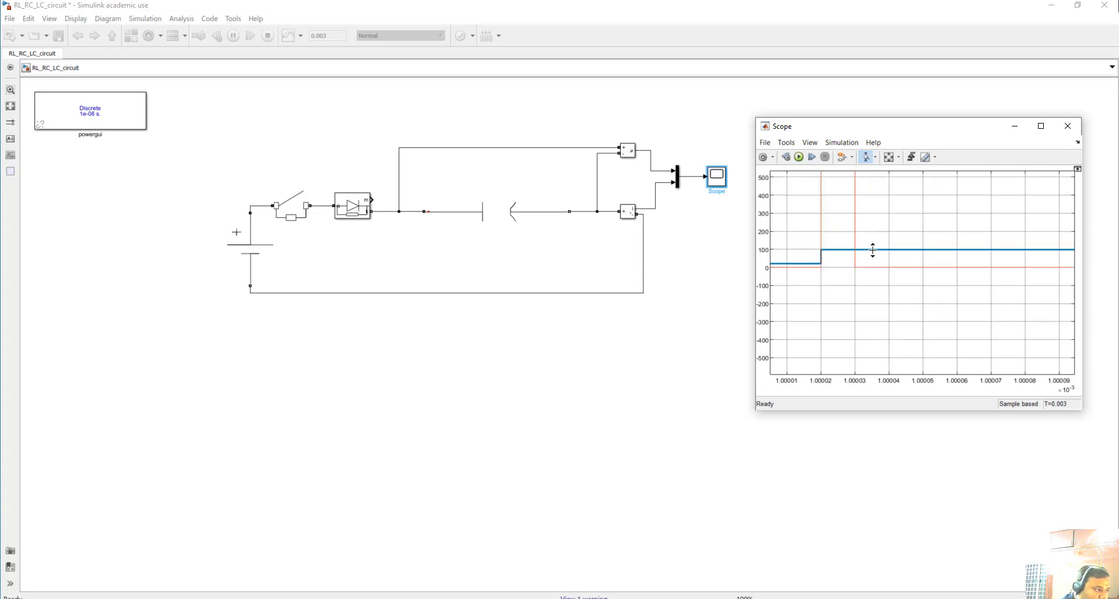
left_click_drag(883, 262, 886, 291)
left_click_drag(882, 201, 892, 261)
left_click_drag(892, 214, 901, 284)
mouse_move(899, 236)
left_mouse_down()
mouse_move(900, 260)
mouse_move(894, 245)
left_mouse_up()
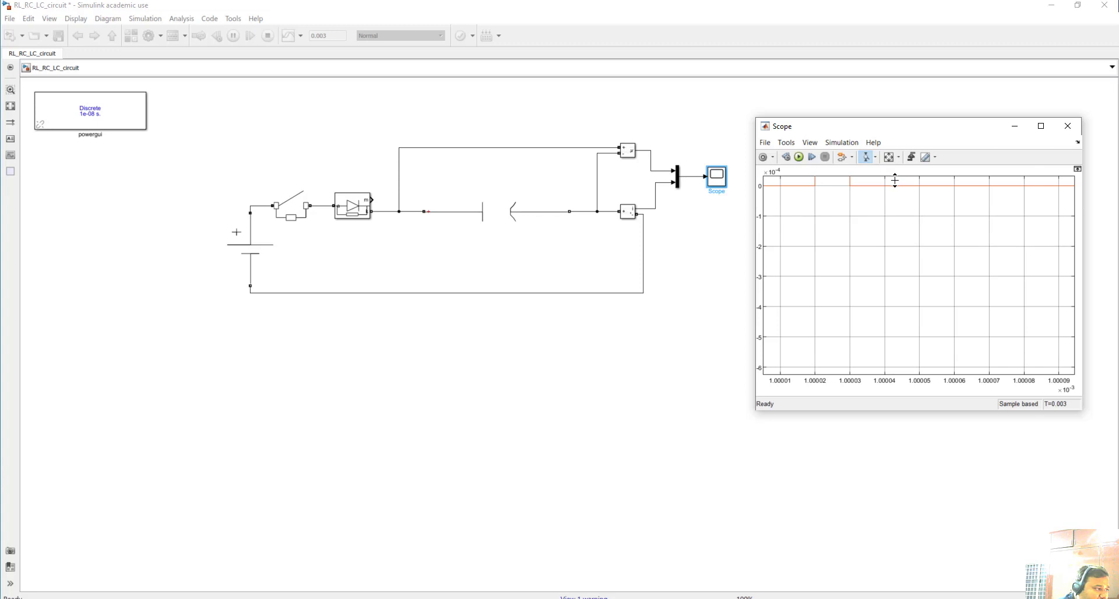
left_click_drag(895, 180, 892, 236)
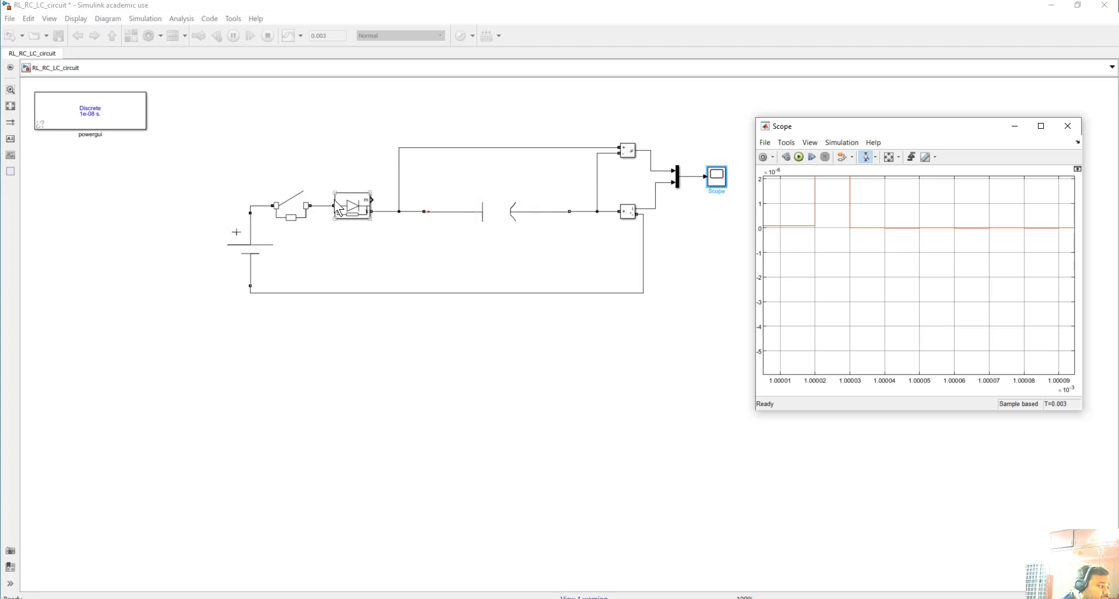
Step: Fit the scope traces again and zoom vertically on the capacitor voltage level reached after the step at 1 ms
left_click(889, 157)
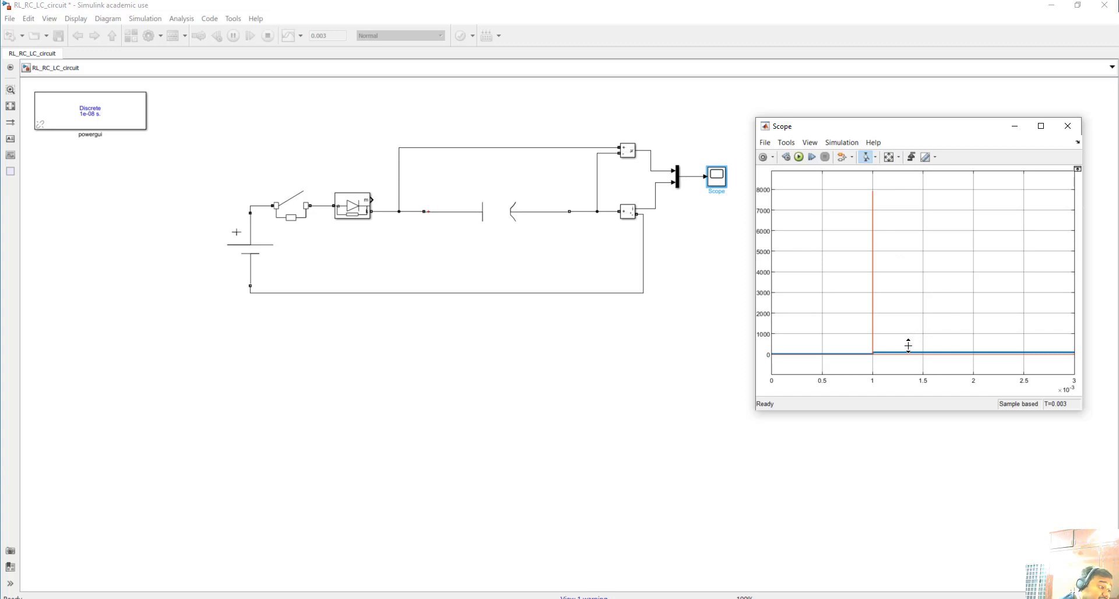
left_click_drag(907, 348, 904, 359)
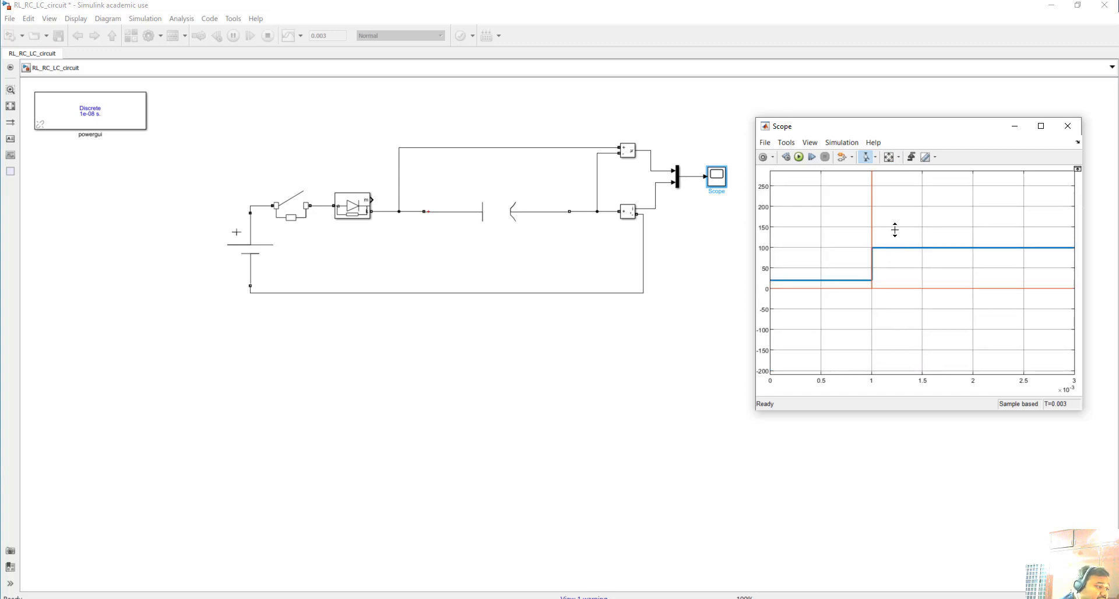
left_click_drag(898, 232, 901, 312)
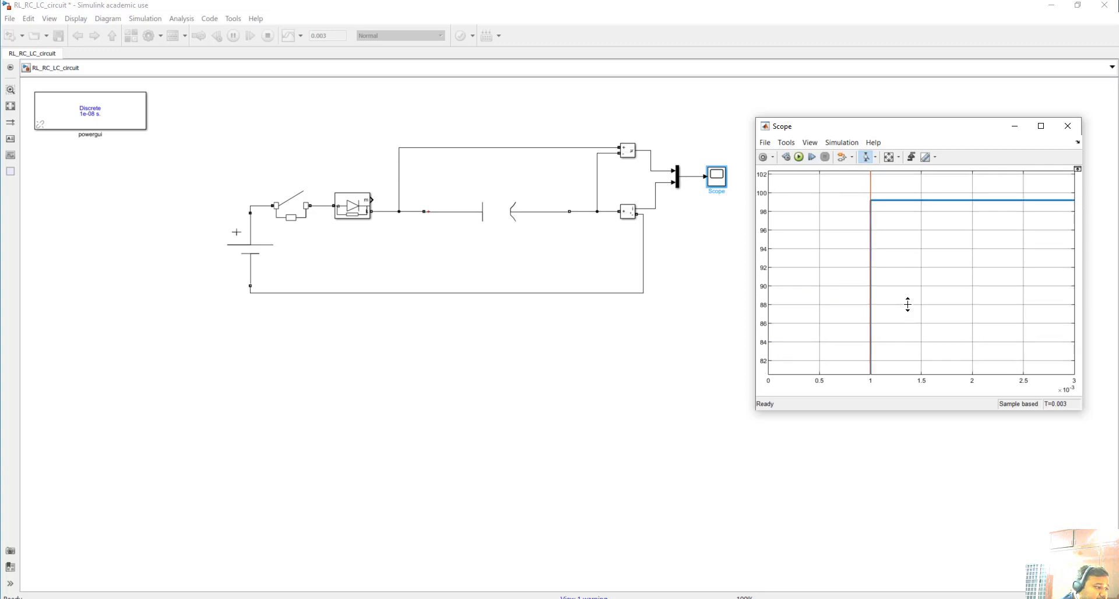
left_click_drag(908, 191, 898, 239)
left_click_drag(892, 186, 891, 231)
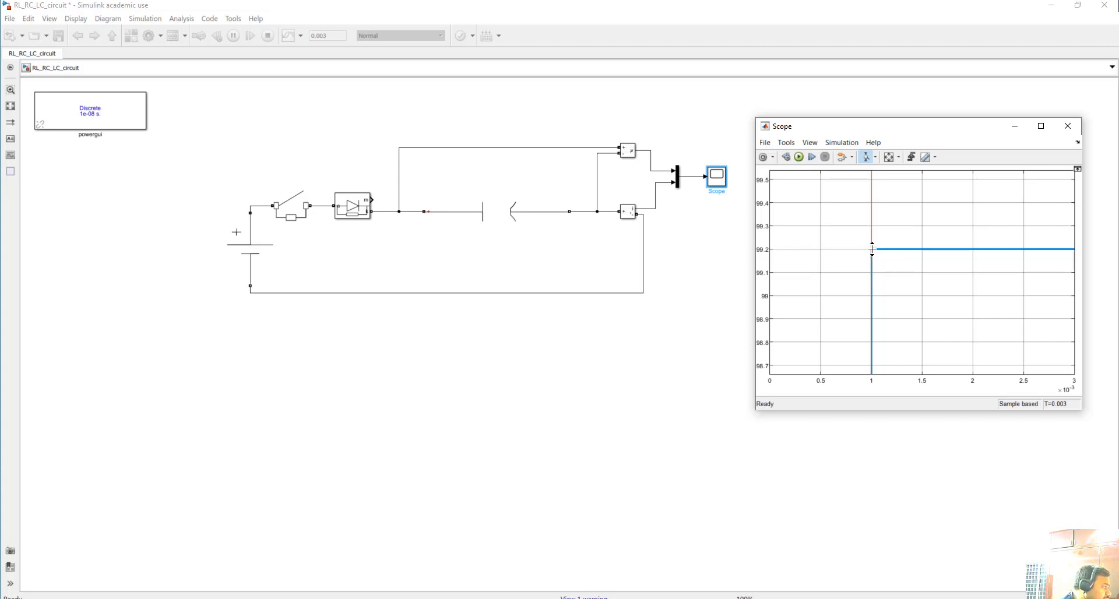
Step: Return to the circuit model and change the Series RLC Branch's type to RL, accepting its parameters
left_click(510, 210)
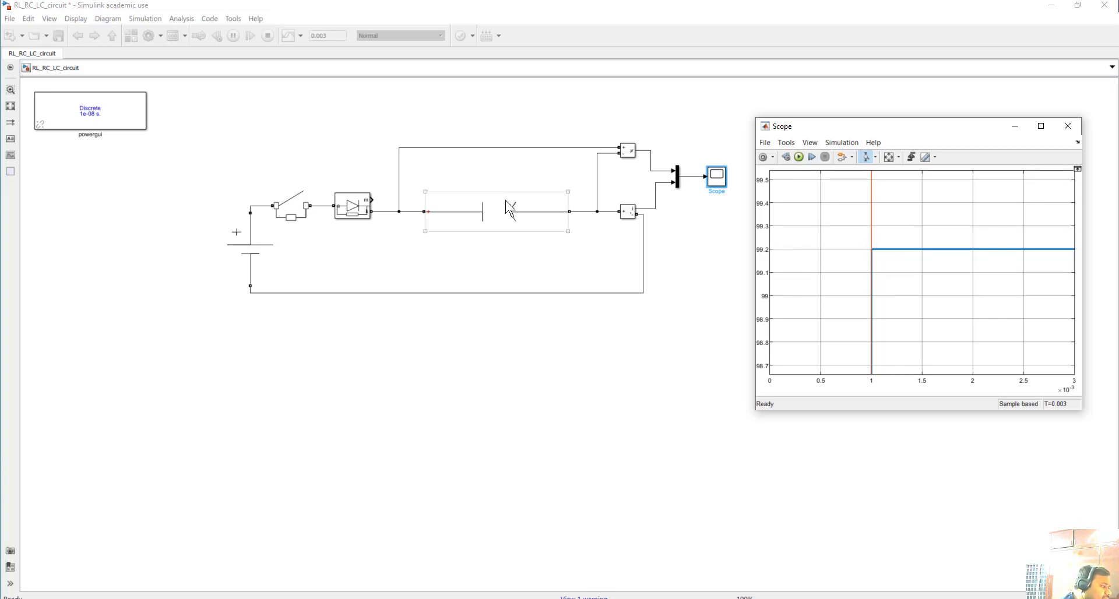
left_click(510, 210)
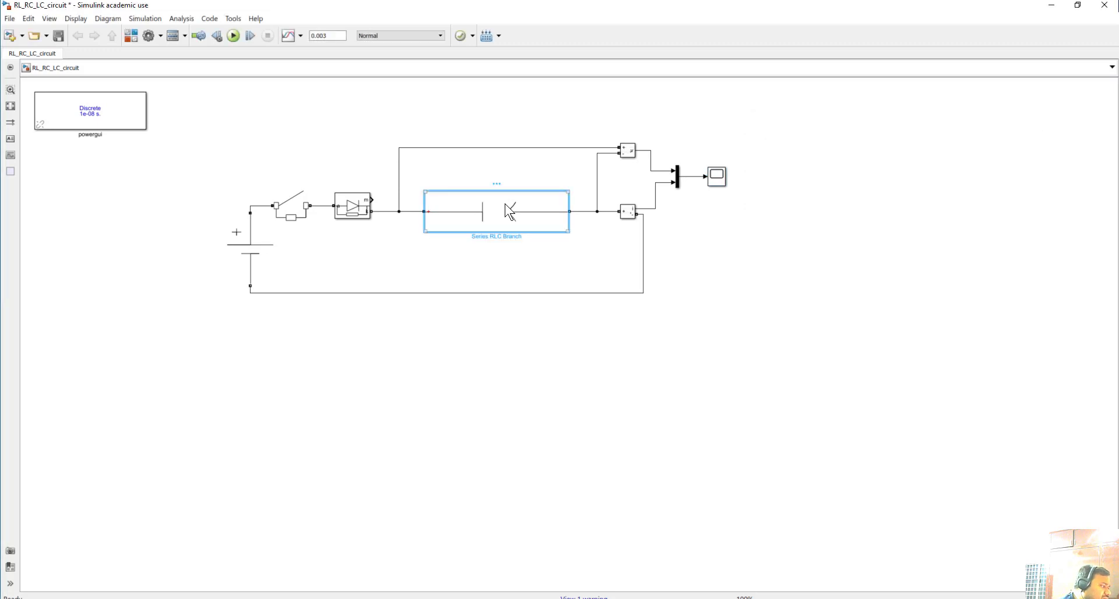
double_click(510, 212)
left_click(665, 194)
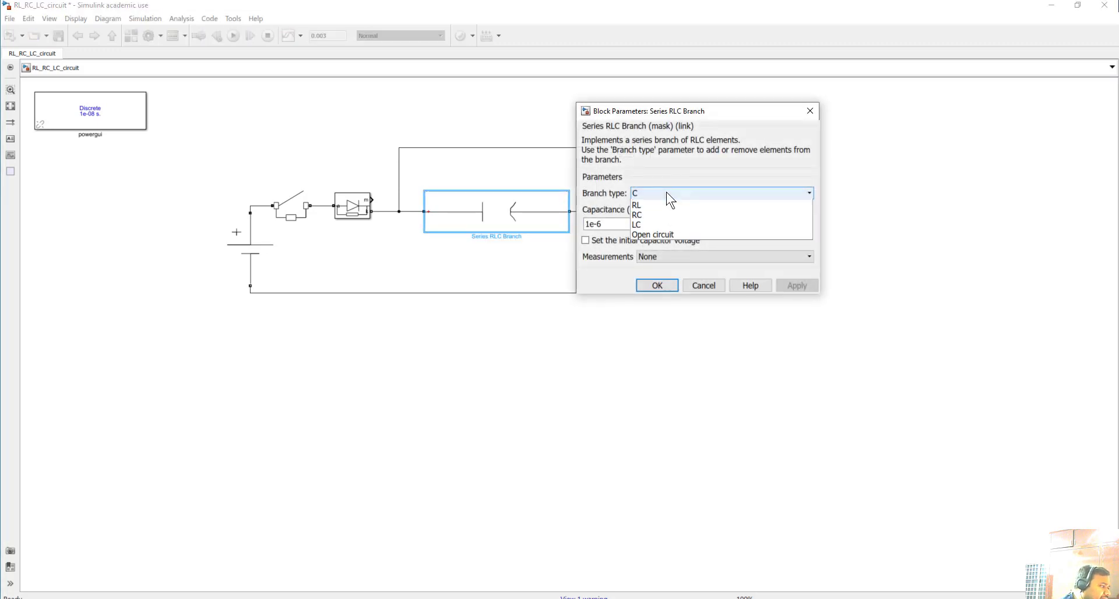
left_click(657, 243)
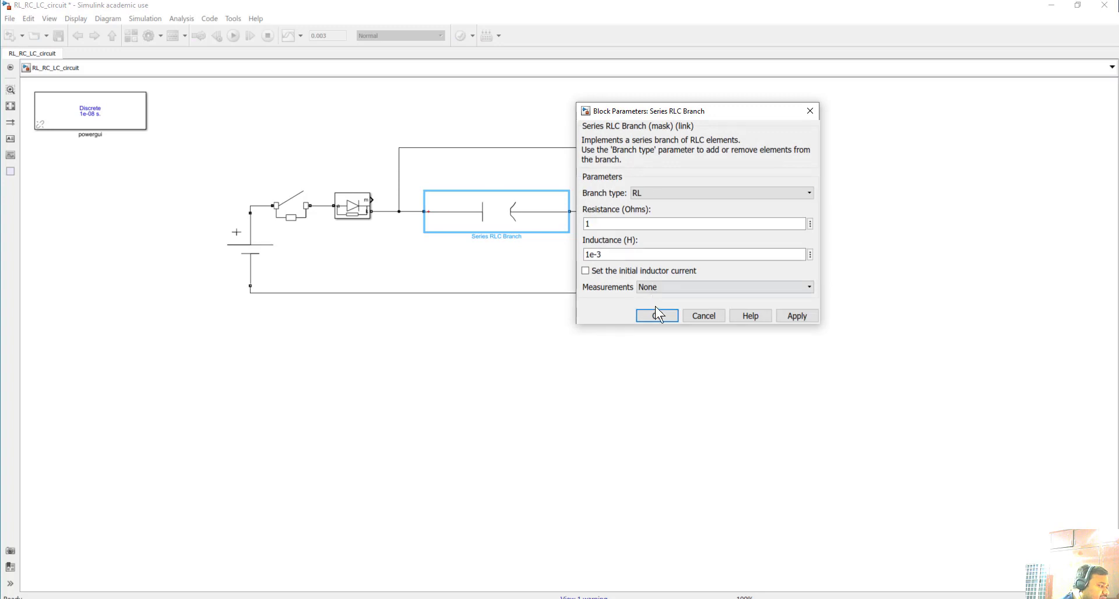
left_click(656, 317)
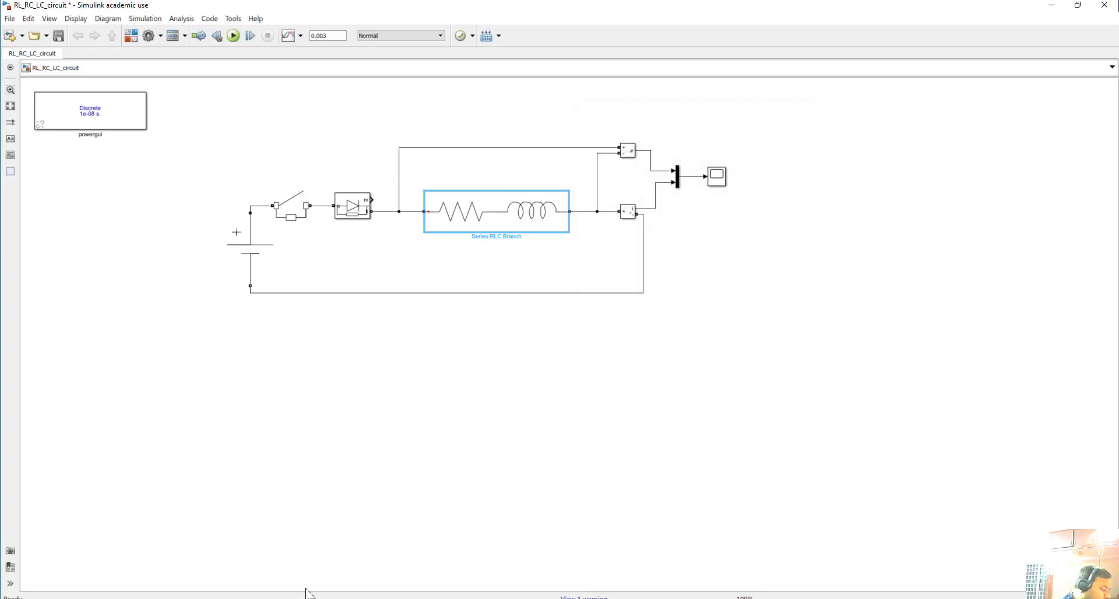
Step: Switch to Windows Journal and sketch a closed series circuit of switch, resistor R, inductor L and DC source on page 2
key("alt+Tab")
scroll(769, 443, "down", 4)
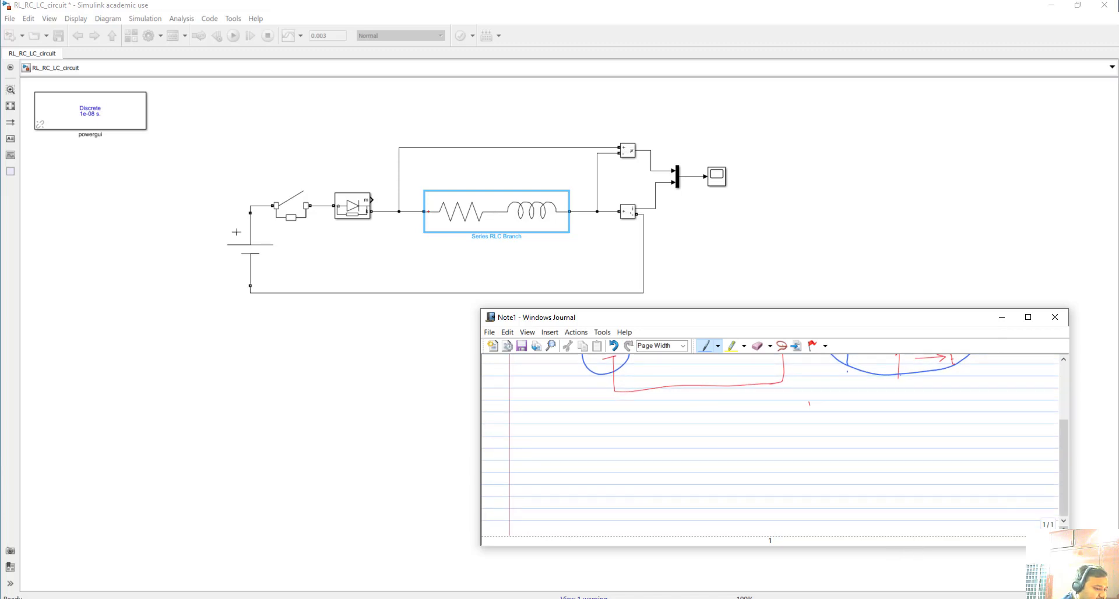
scroll(769, 455, "up", 1)
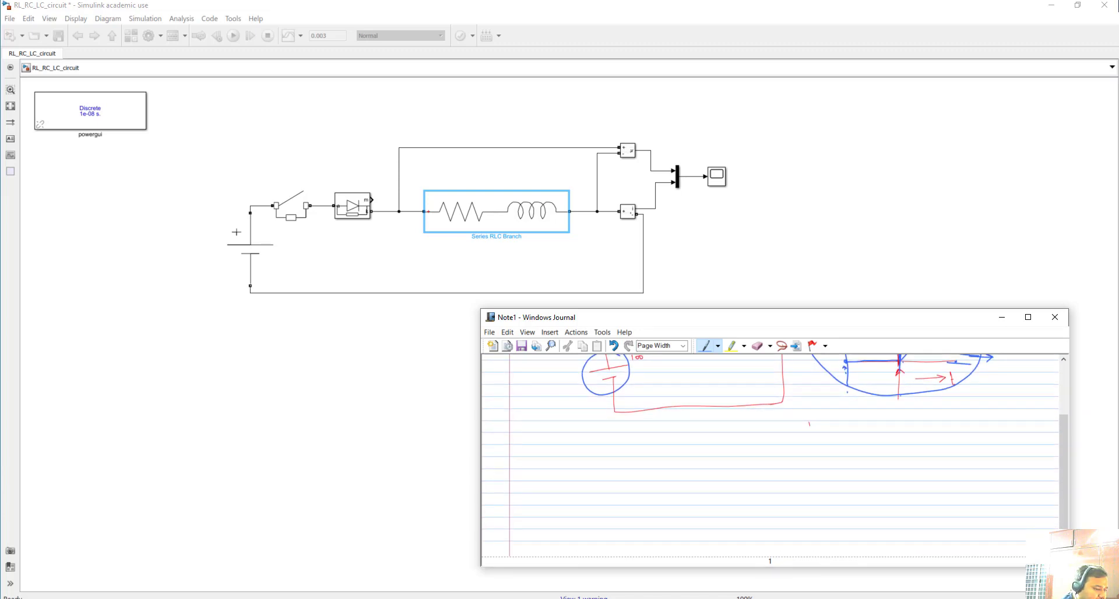
scroll(709, 417, "down", 3)
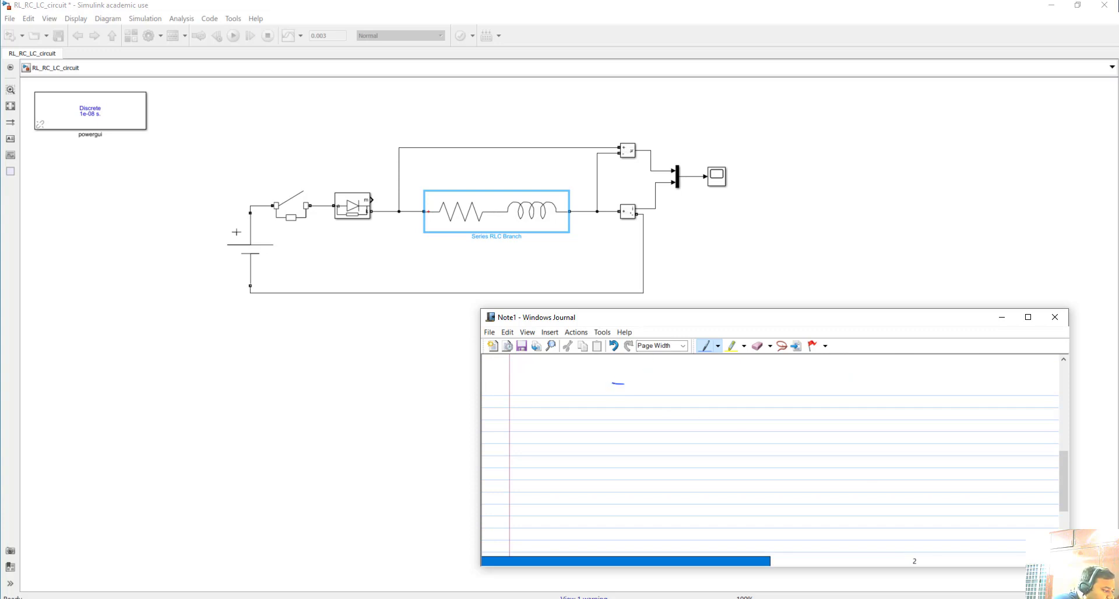
left_click_drag(623, 383, 776, 377)
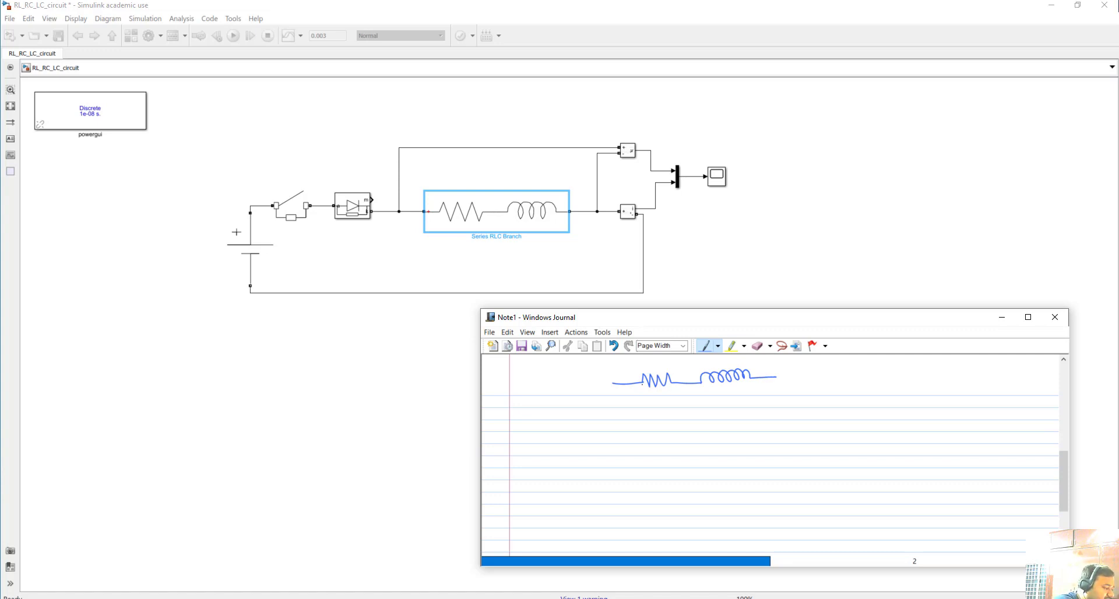
left_click_drag(574, 382, 598, 366)
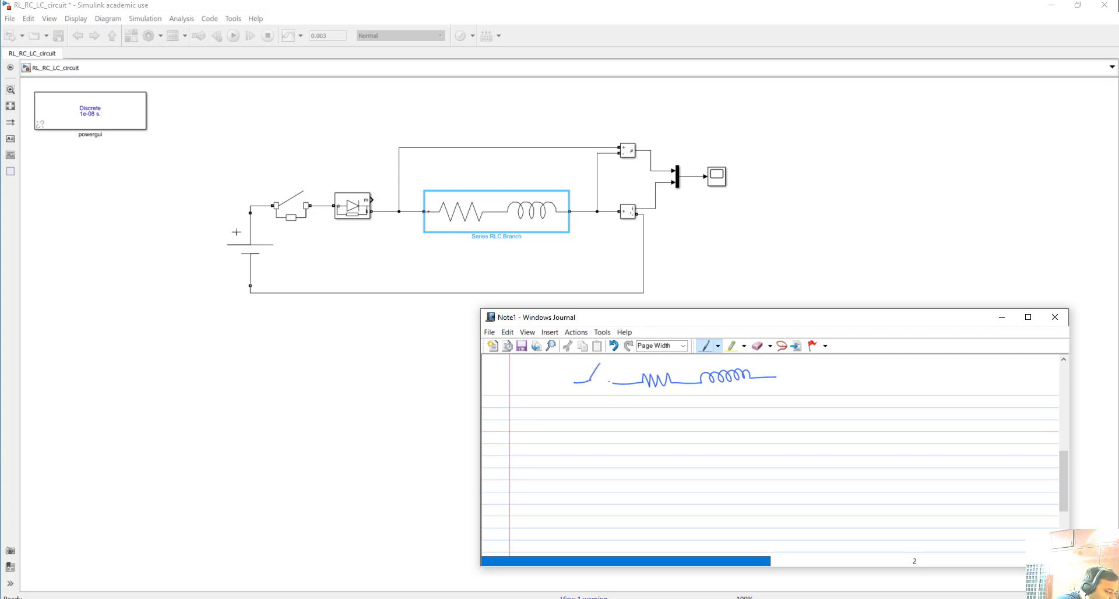
mouse_move(574, 382)
left_mouse_down()
mouse_move(576, 430)
mouse_move(651, 431)
mouse_move(654, 450)
mouse_move(659, 439)
mouse_move(782, 425)
left_mouse_up()
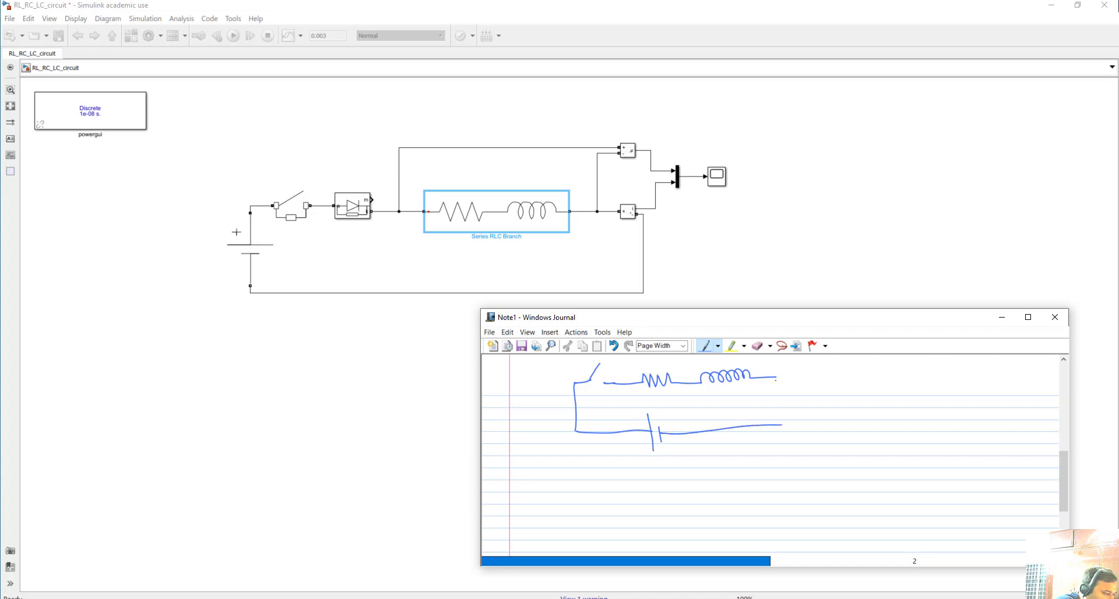
left_click_drag(775, 378, 779, 417)
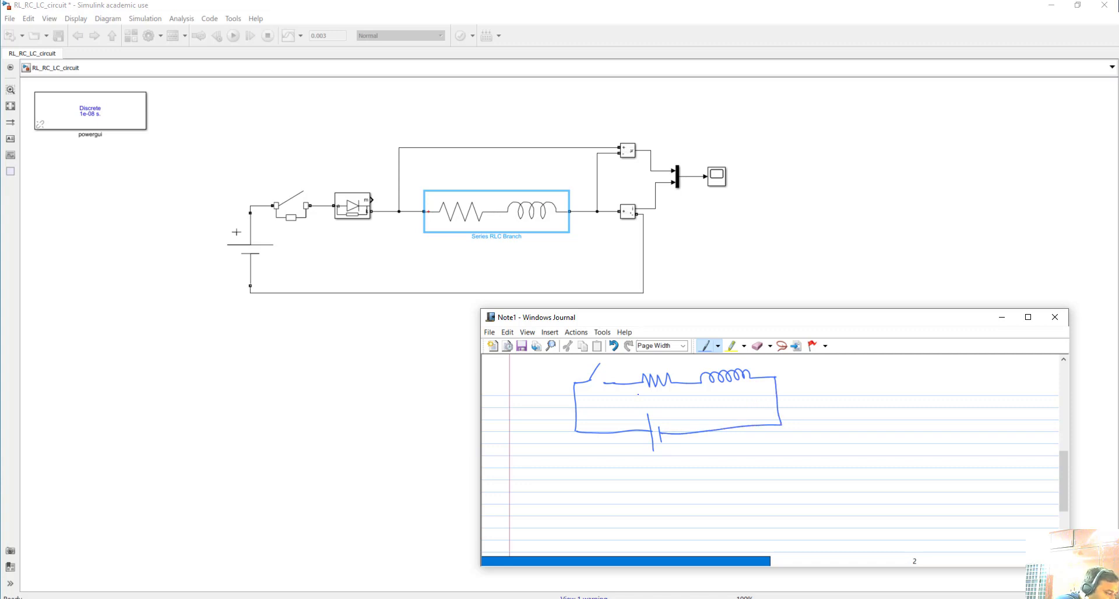
left_click_drag(639, 396, 641, 399)
Step: Draw graph axes beside the RL circuit, labelling the vertical axis i and the horizontal axis t with an arrow
left_click_drag(817, 371, 828, 461)
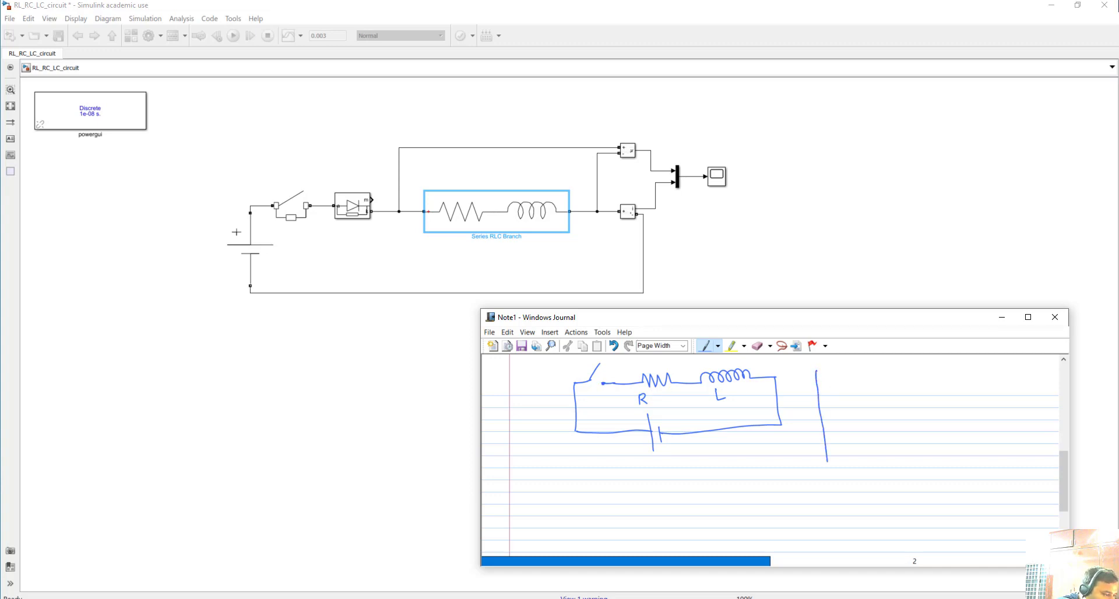
left_click_drag(822, 420, 977, 419)
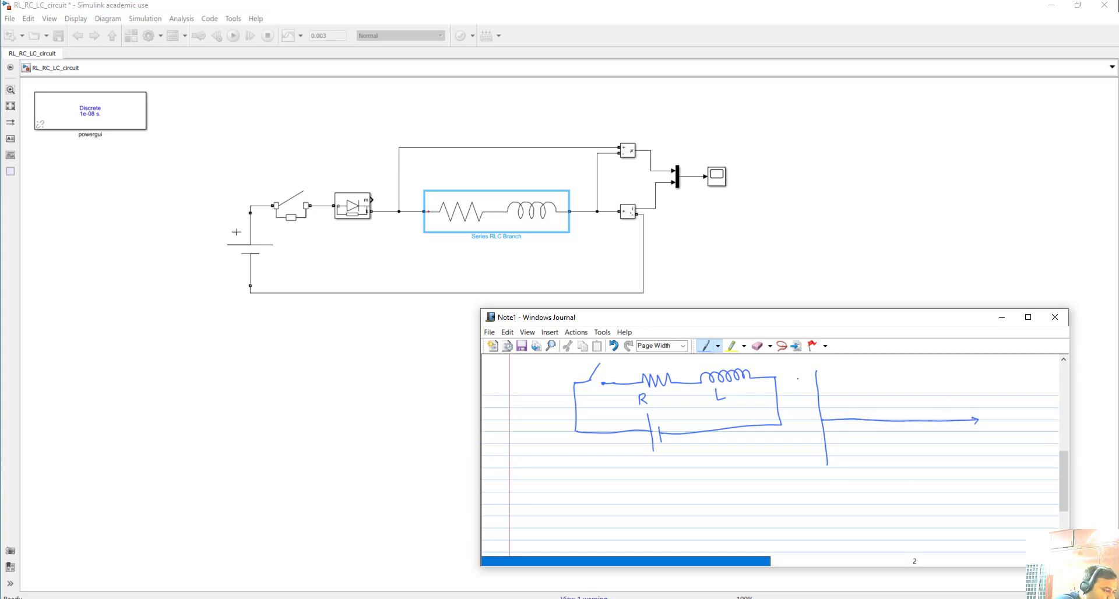
left_click_drag(799, 373, 797, 379)
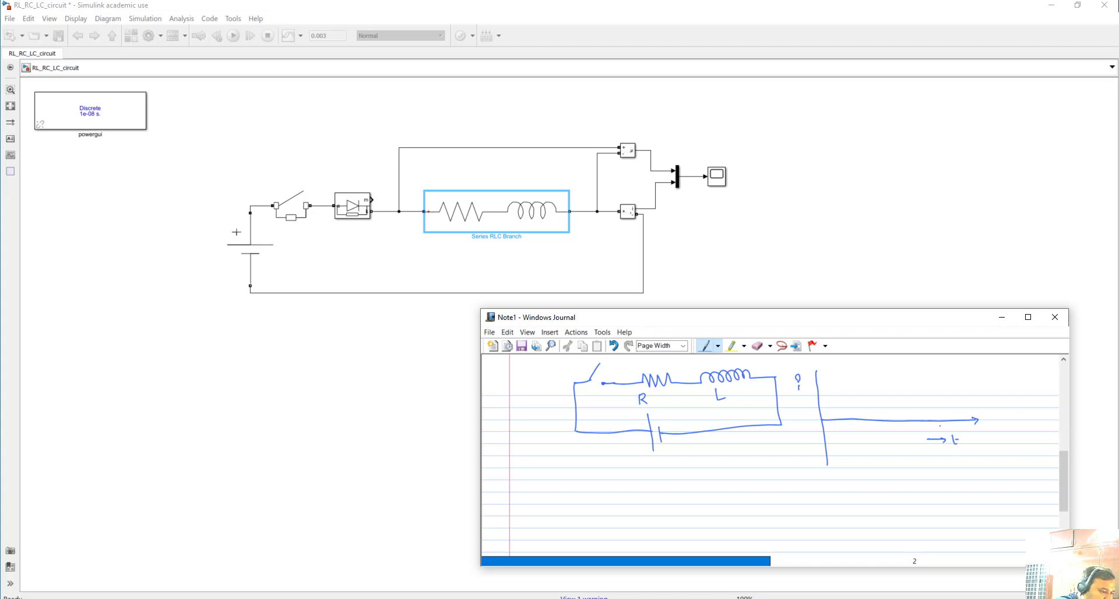
left_click_drag(890, 395, 892, 443)
key("ctrl+z")
key("ctrl+z")
key("ctrl+z")
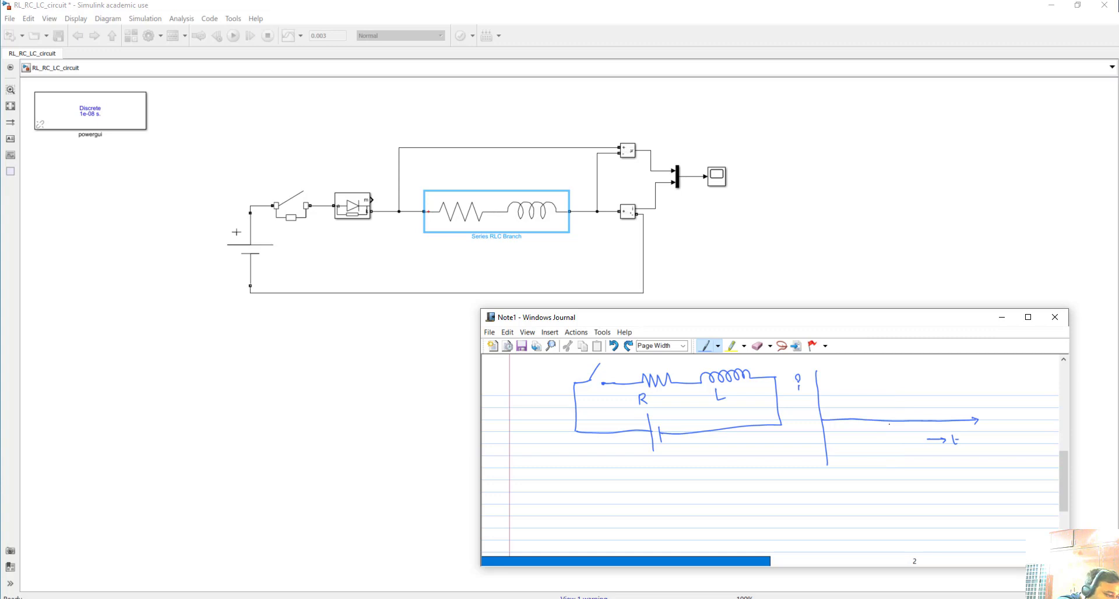
Step: Mark the switching instant on the time axis as "SW closed", label the circuit's switch SW and add a diode before the resistor
left_click_drag(892, 422, 892, 434)
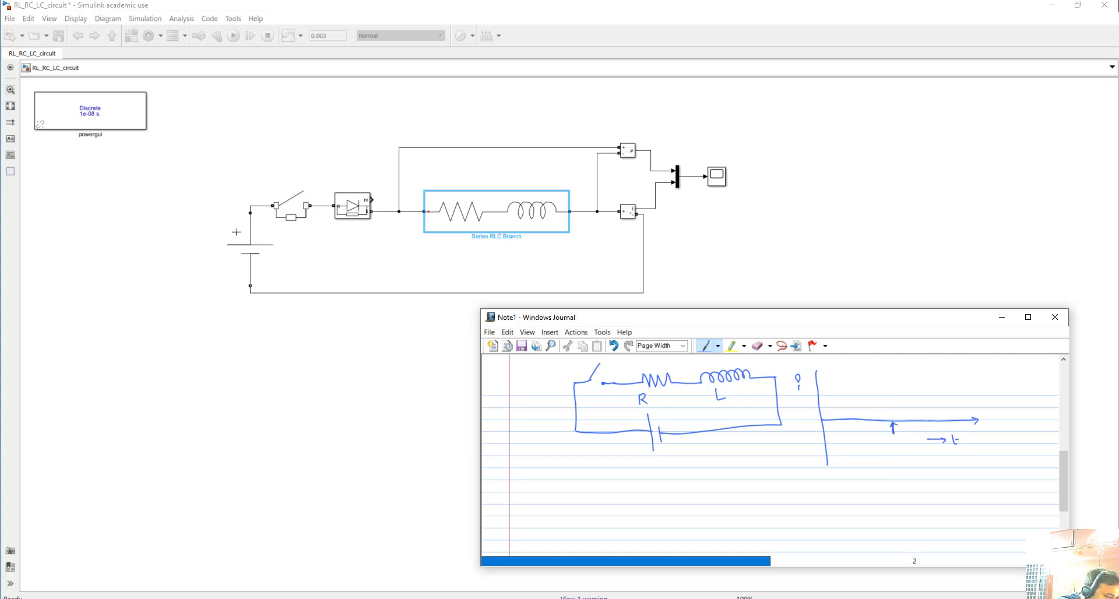
mouse_move(893, 431)
left_mouse_down()
mouse_move(890, 464)
mouse_move(906, 459)
mouse_move(899, 478)
mouse_move(922, 466)
left_mouse_up()
left_click_drag(583, 368, 607, 403)
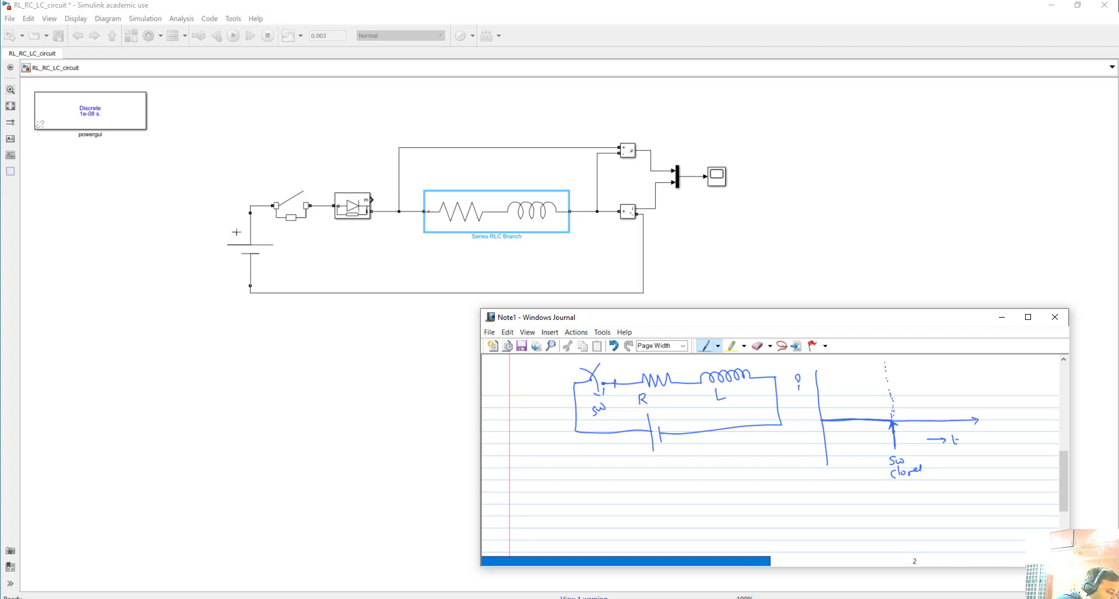
left_click_drag(615, 378, 627, 391)
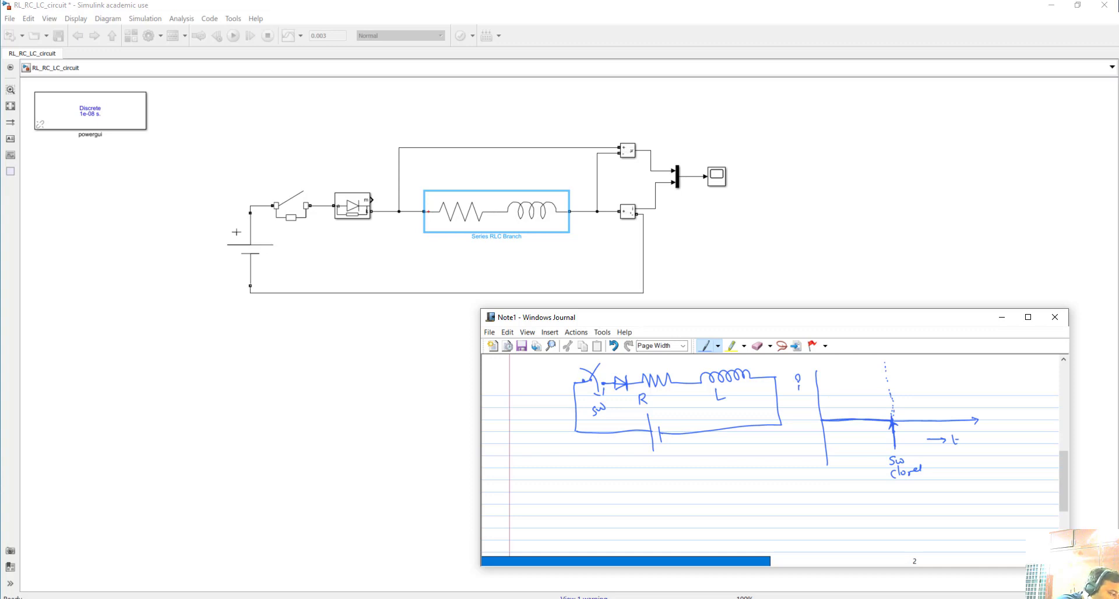
Step: Trace over the circuit's closed switch path, draw the current rising from the switching instant to a flat level, and encircle the resistor
mouse_move(597, 384)
left_mouse_down()
mouse_move(570, 383)
mouse_move(577, 433)
left_mouse_up()
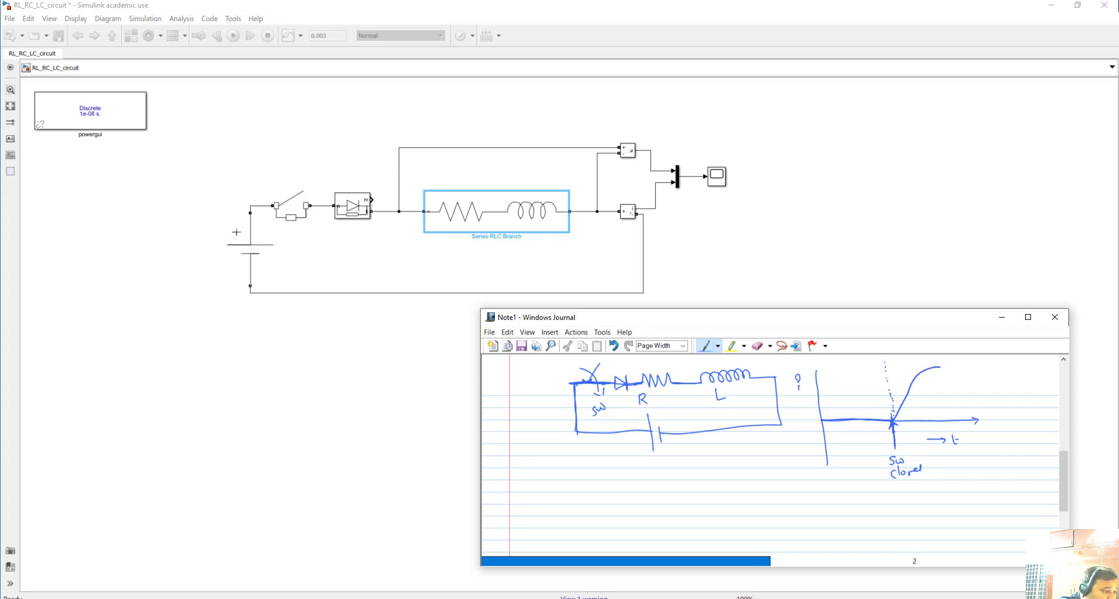
left_click_drag(946, 367, 948, 367)
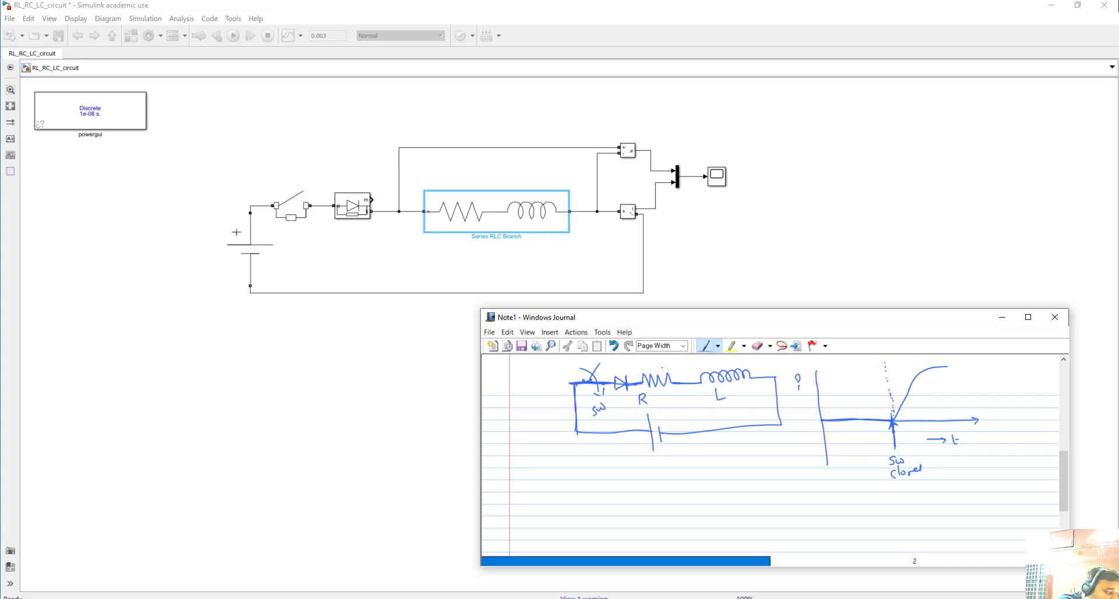
mouse_move(657, 365)
left_mouse_down()
mouse_move(637, 372)
mouse_move(678, 385)
mouse_move(663, 364)
left_mouse_up()
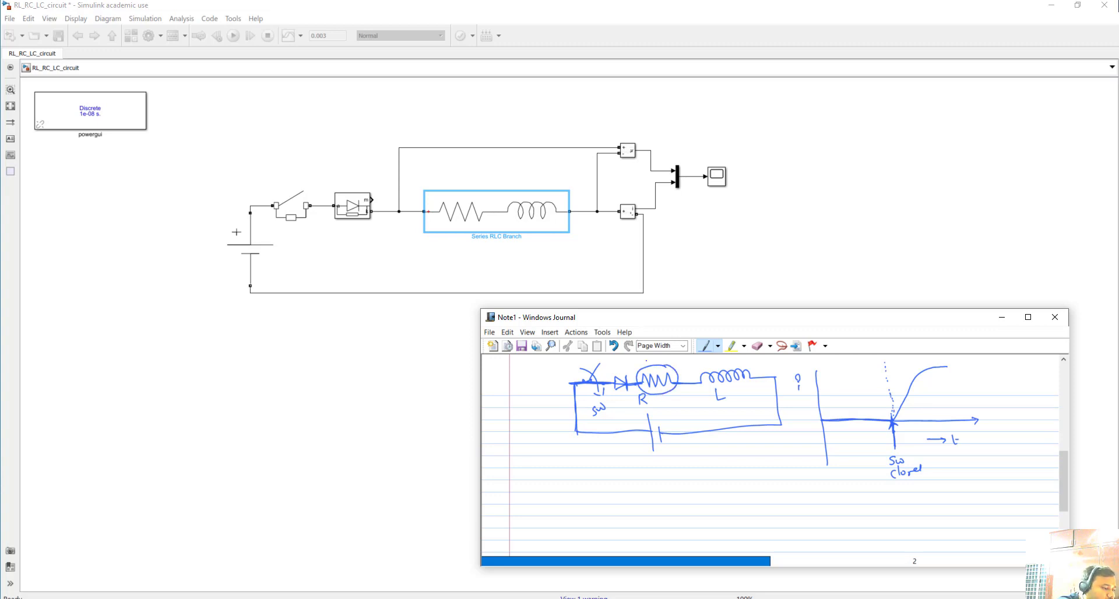
left_click_drag(947, 367, 967, 368)
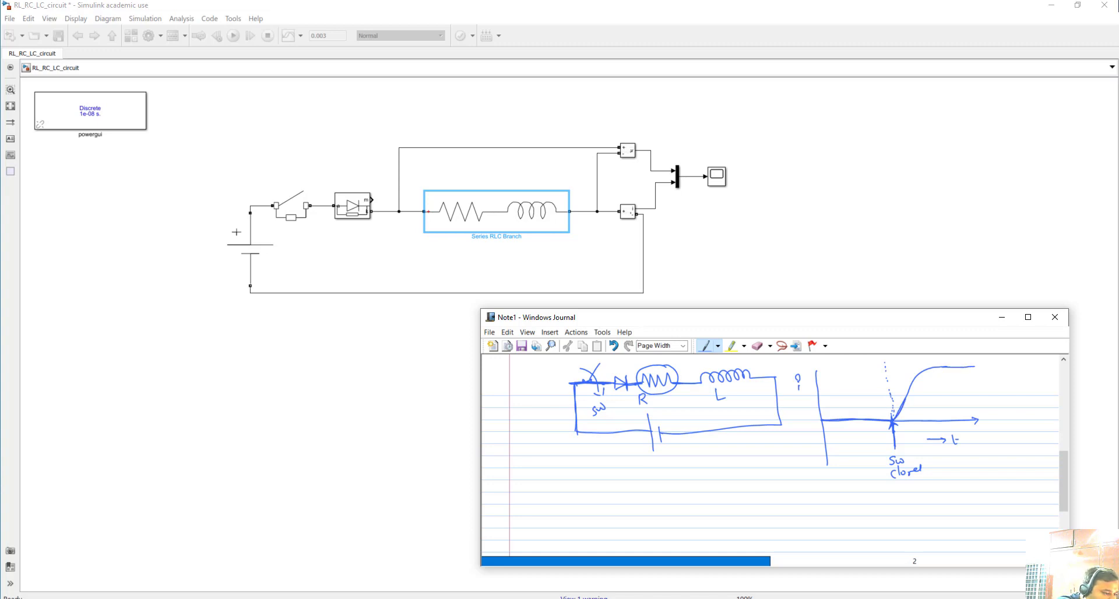
Step: Retrace the rising current curve in the note and sketch an instantaneous step response at the switch-closing instant
left_click_drag(891, 419, 928, 369)
mouse_move(892, 414)
left_mouse_down()
mouse_move(885, 368)
mouse_move(921, 367)
left_mouse_up()
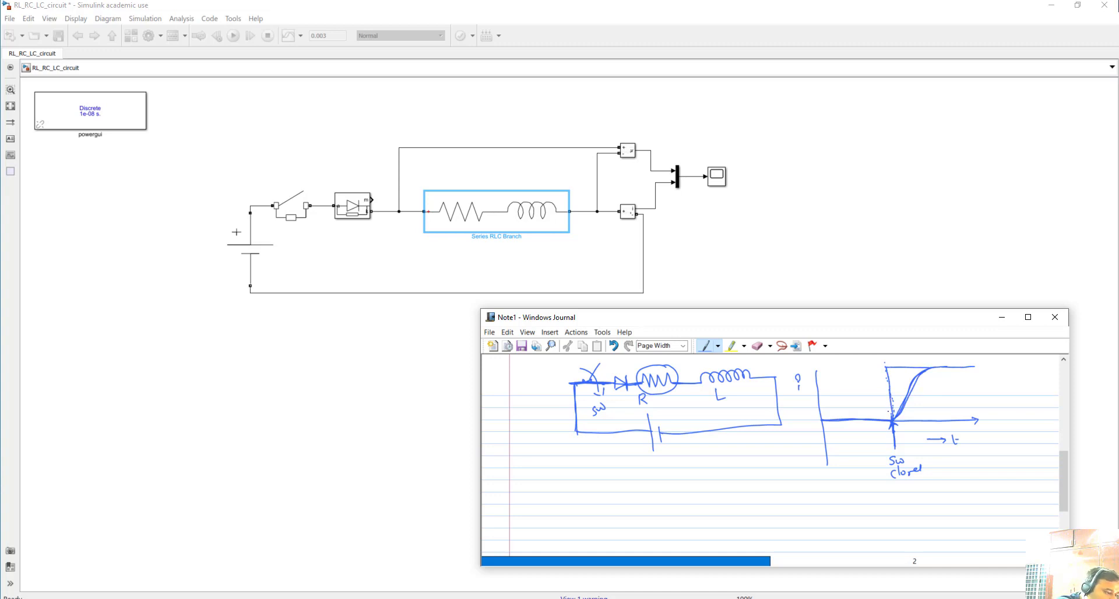
mouse_move(887, 375)
left_mouse_down()
mouse_move(889, 397)
mouse_move(885, 372)
mouse_move(909, 367)
left_mouse_up()
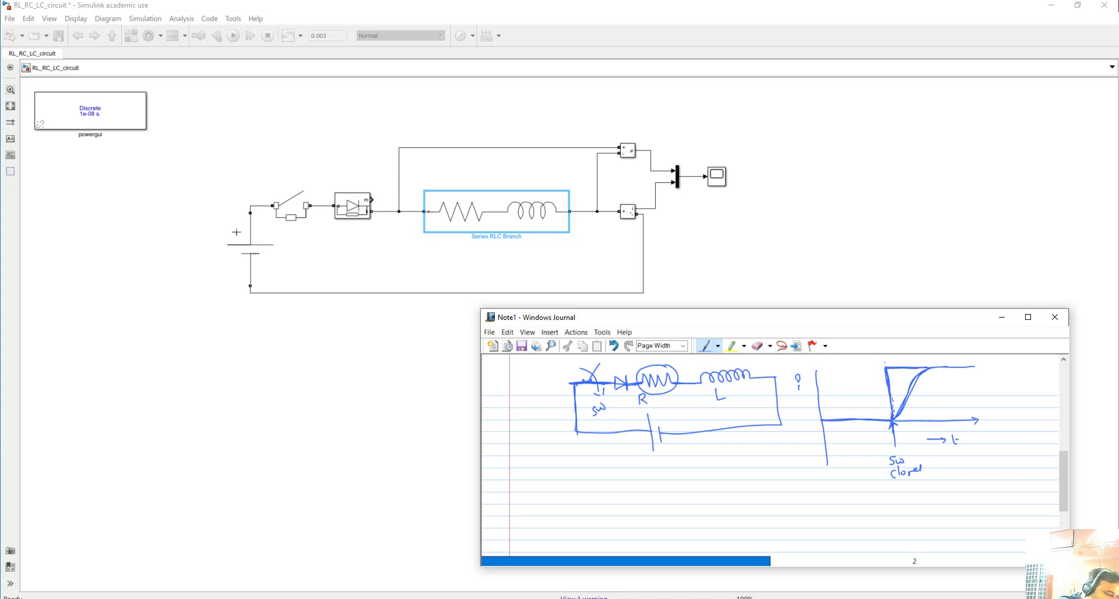
left_click_drag(887, 411, 892, 392)
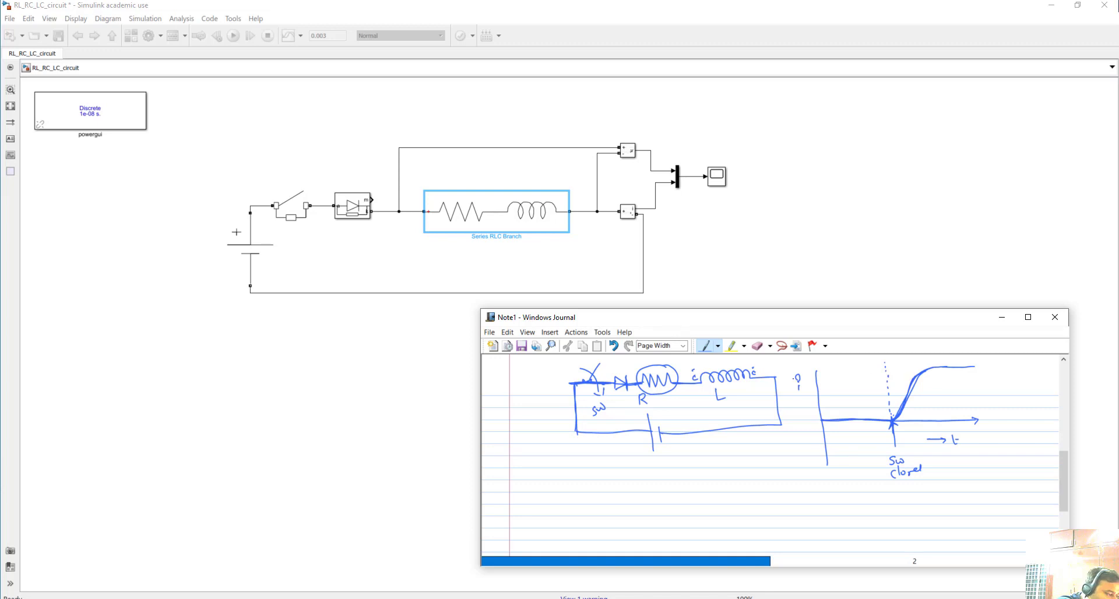
Step: Mark the inductor in the circuit sketch and annotate the current rise with a circled time constant τ = L/R
left_click_drag(701, 379, 741, 375)
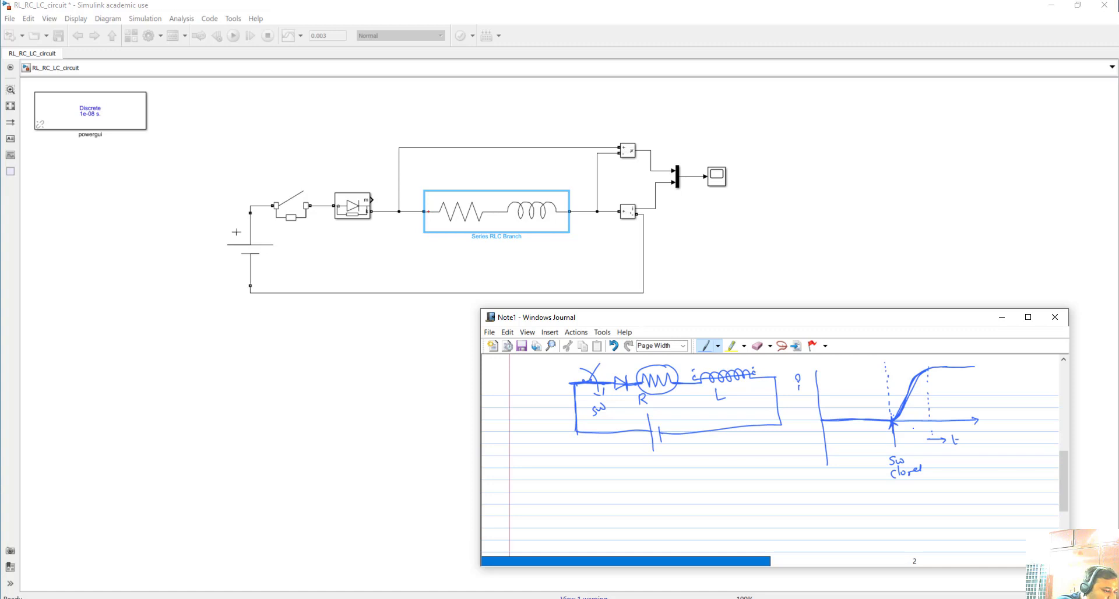
left_click_drag(894, 366, 903, 363)
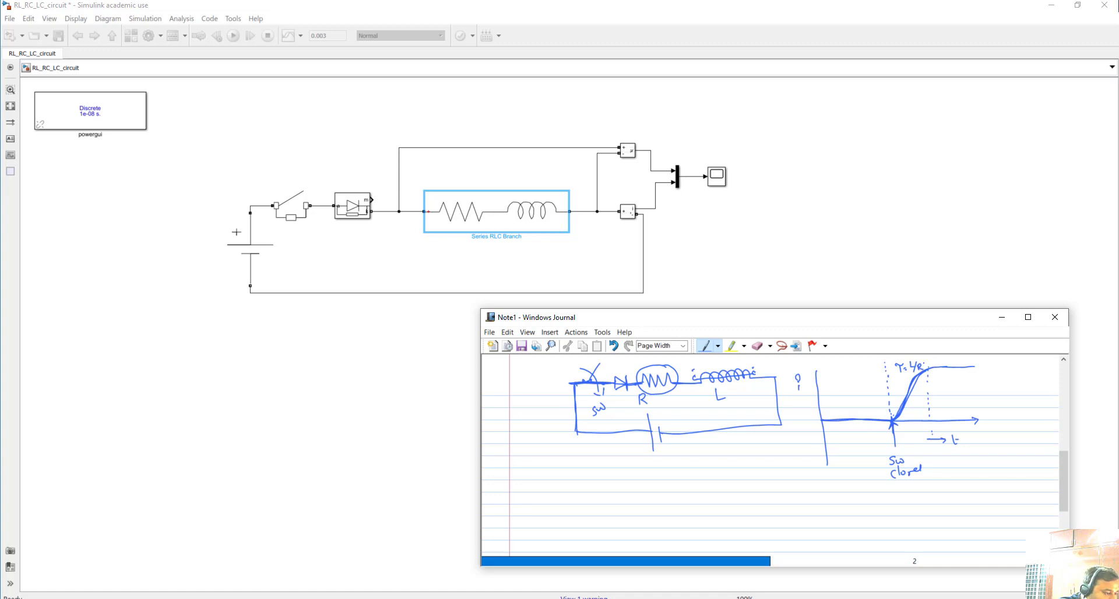
mouse_move(911, 357)
left_mouse_down()
mouse_move(911, 375)
mouse_move(918, 358)
left_mouse_up()
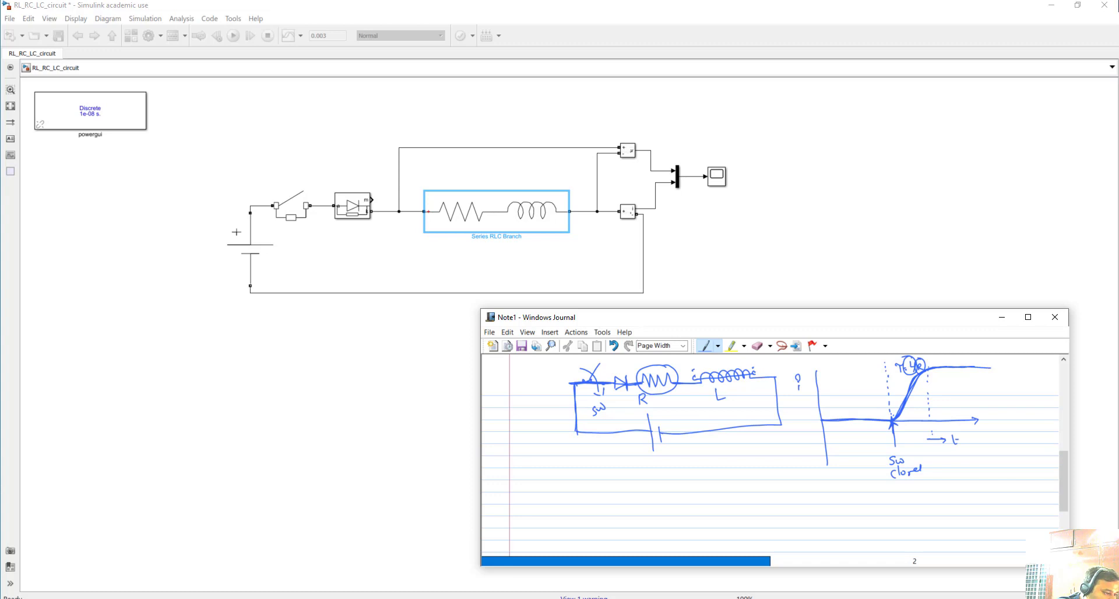
mouse_move(932, 369)
left_mouse_down()
mouse_move(947, 368)
mouse_move(929, 387)
left_mouse_up()
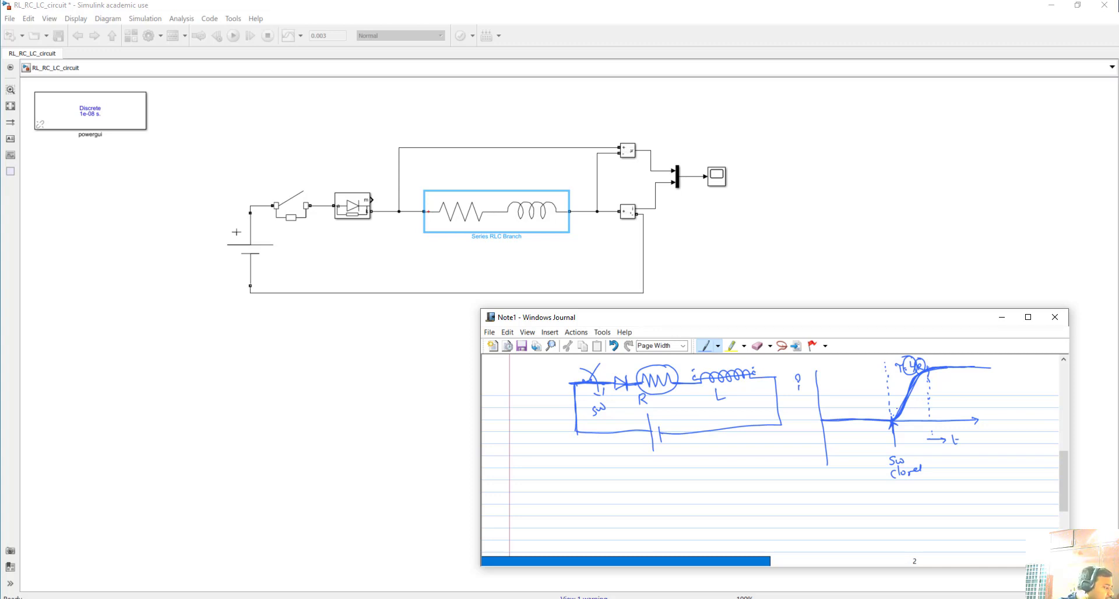
Step: Run the Simulink simulation and inspect the voltage and current waveforms in the scope, scaled to fit the axes
left_click(342, 365)
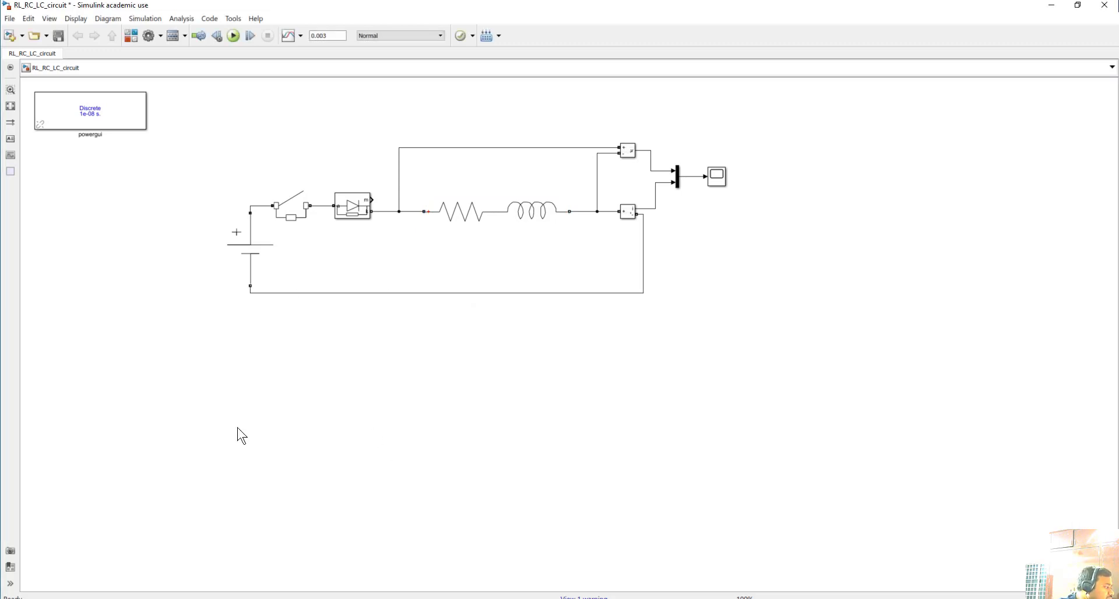
left_click(233, 36)
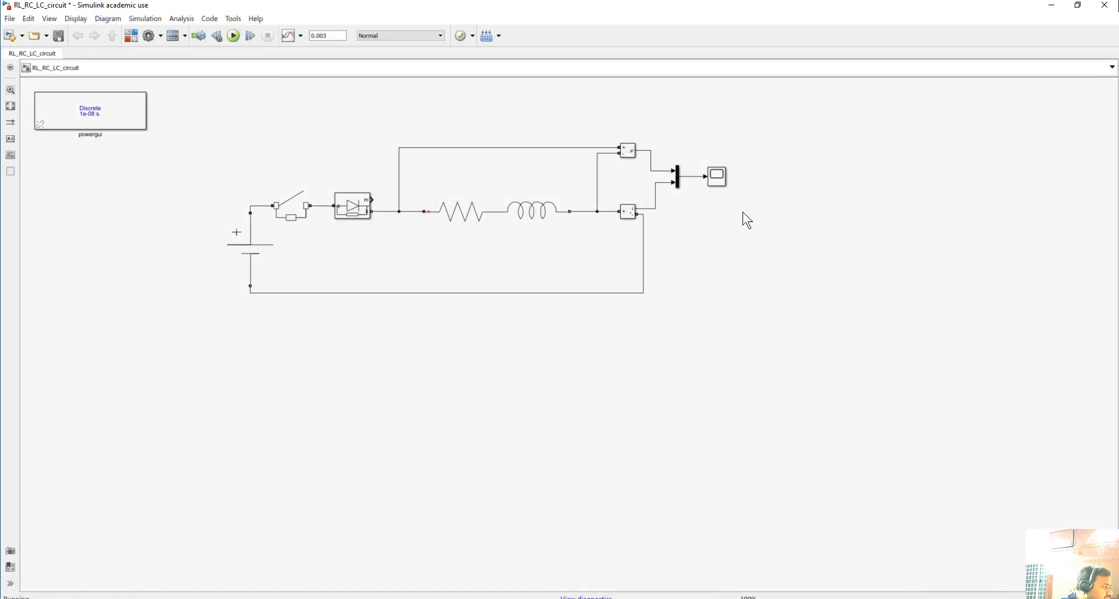
double_click(721, 184)
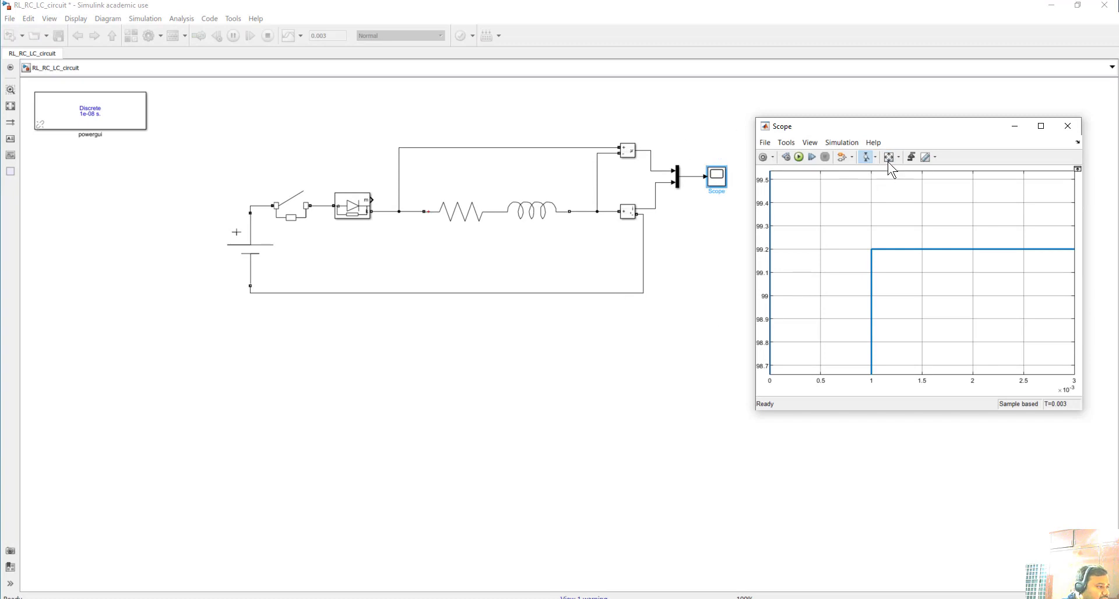
left_click(888, 160)
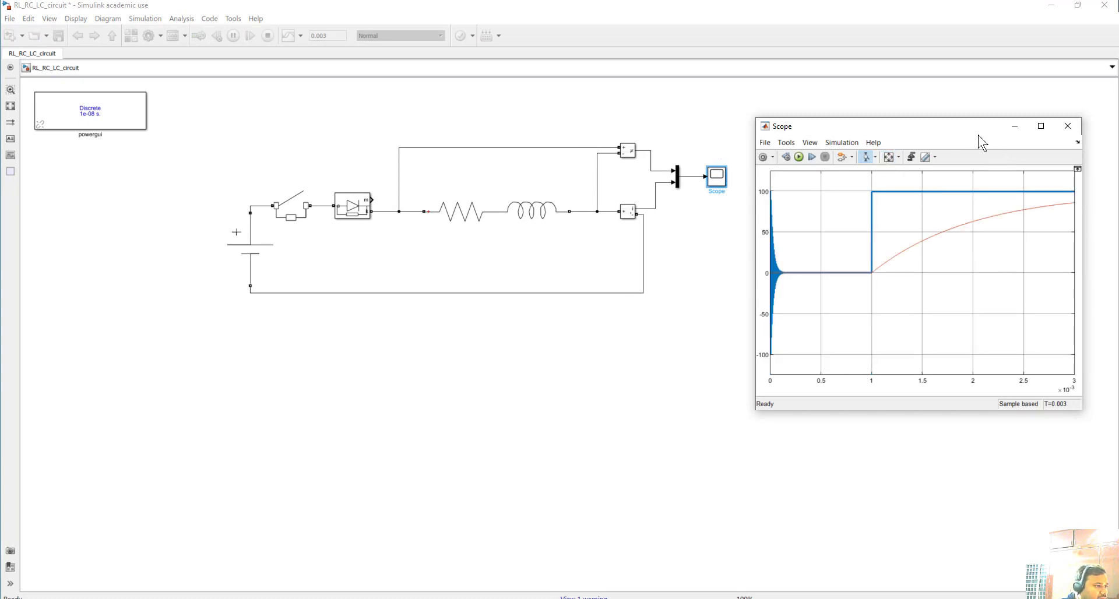
left_click_drag(978, 135, 787, 133)
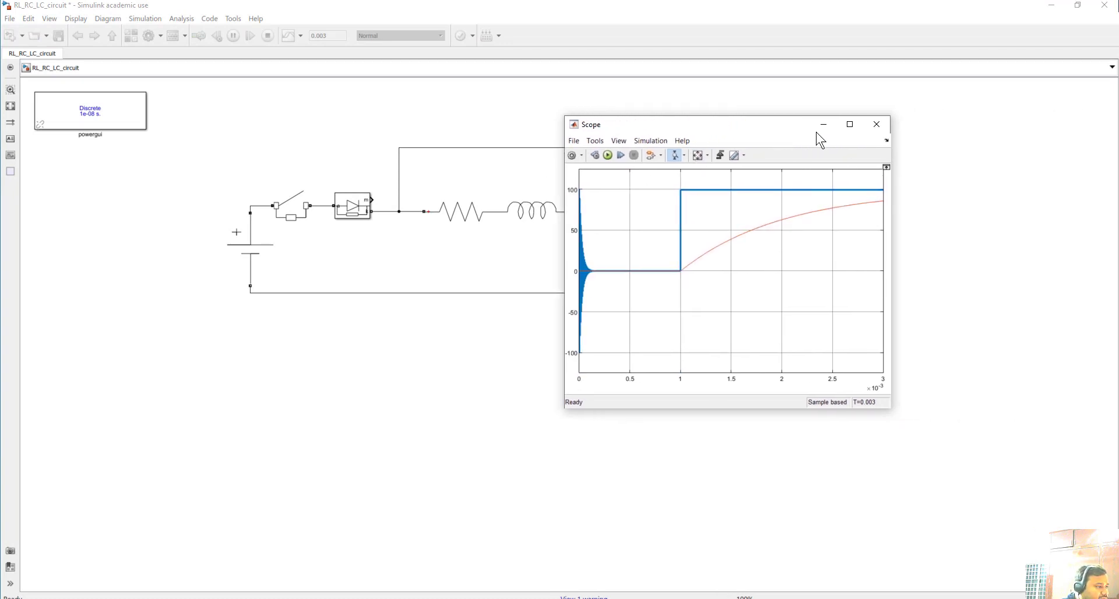
left_click(850, 125)
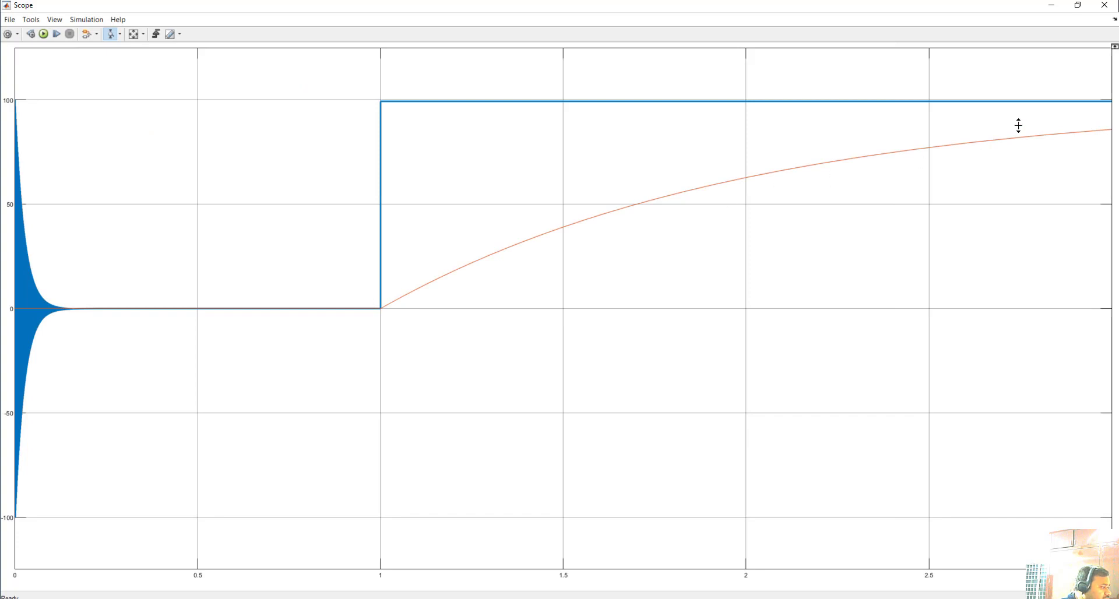
left_click(1076, 5)
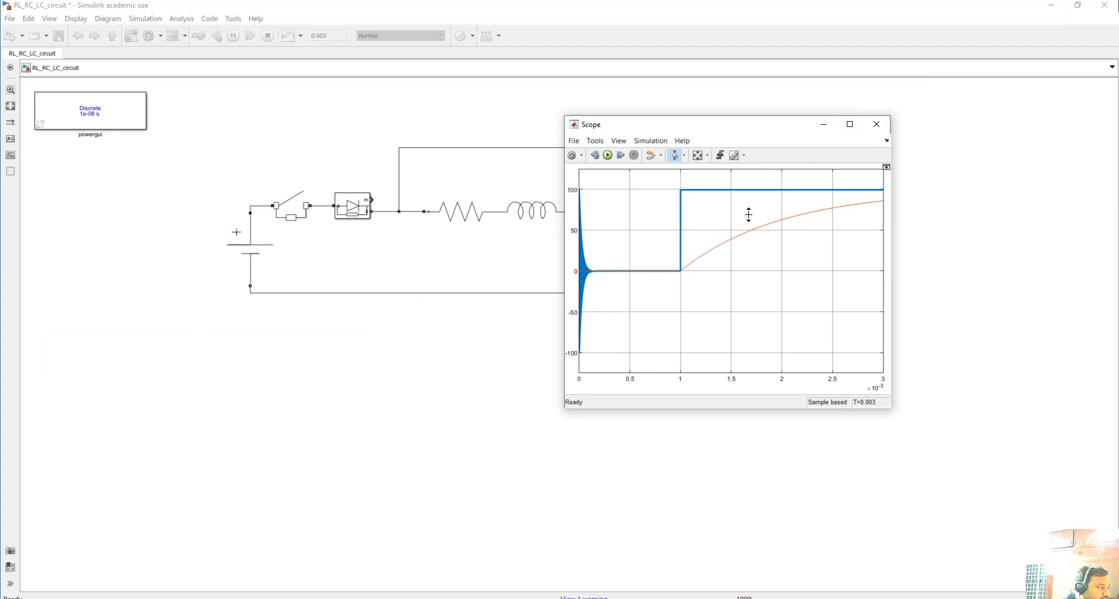
Step: Set the simulation stop time to 0.01, rerun the model from the scope and stop it once the current settles
left_click(325, 95)
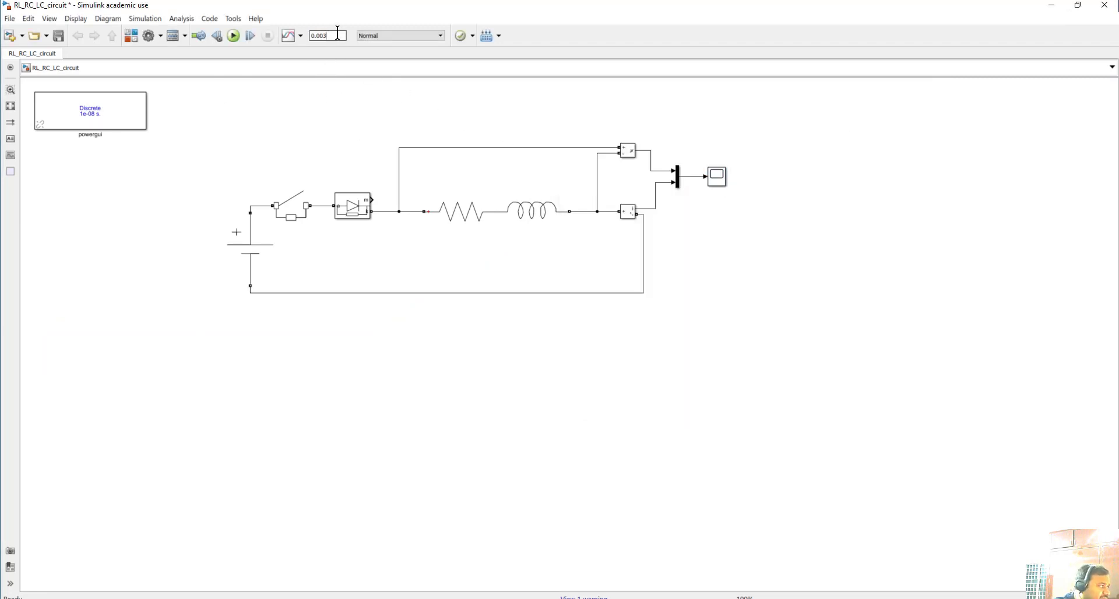
key("BackSpace")
key("BackSpace")
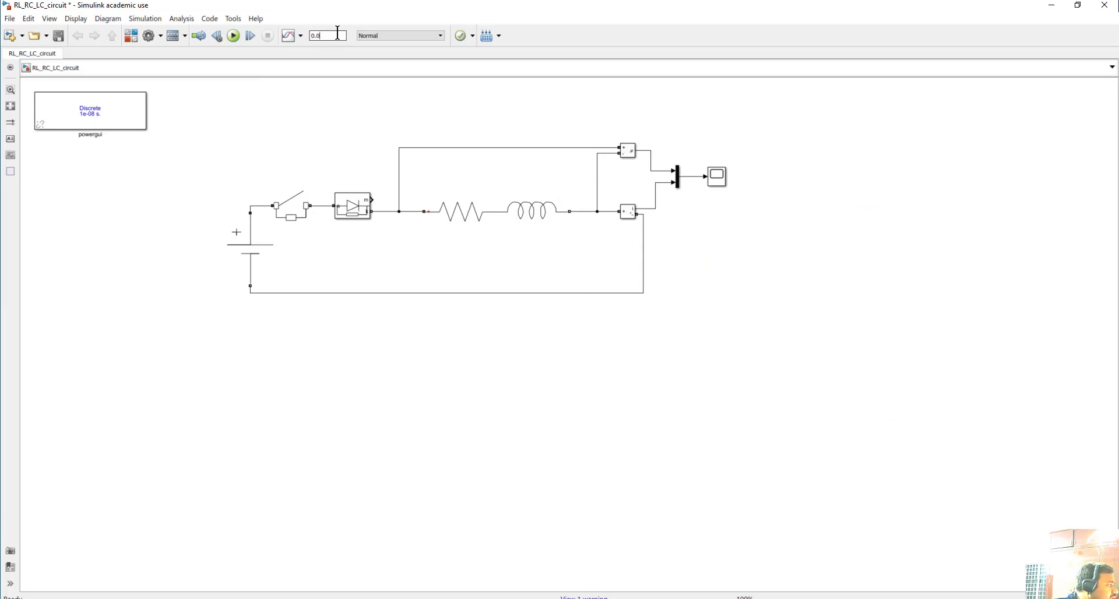
type("1")
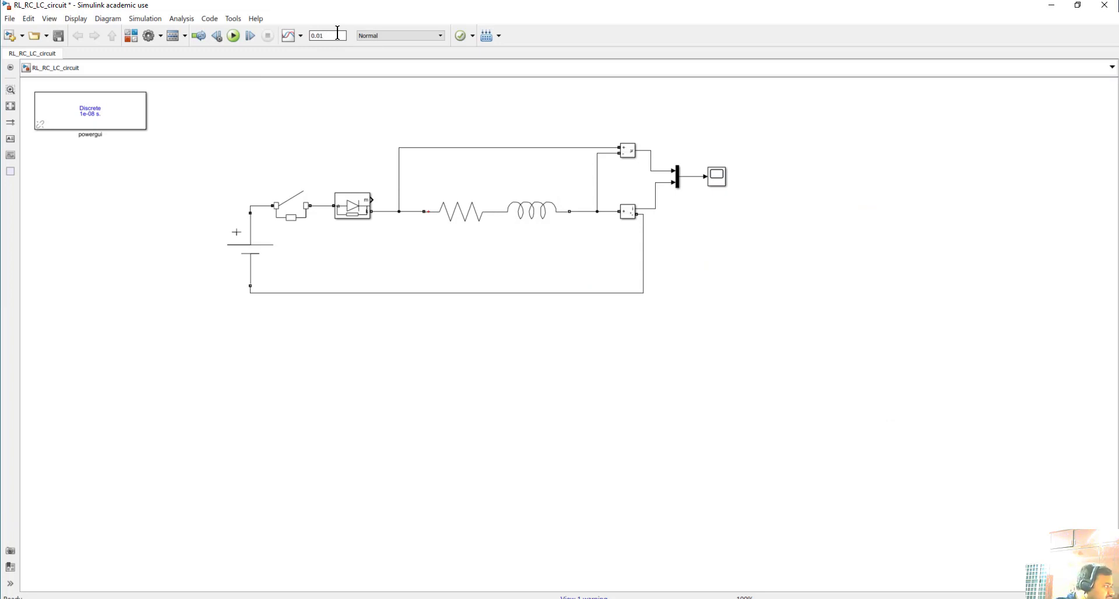
double_click(717, 175)
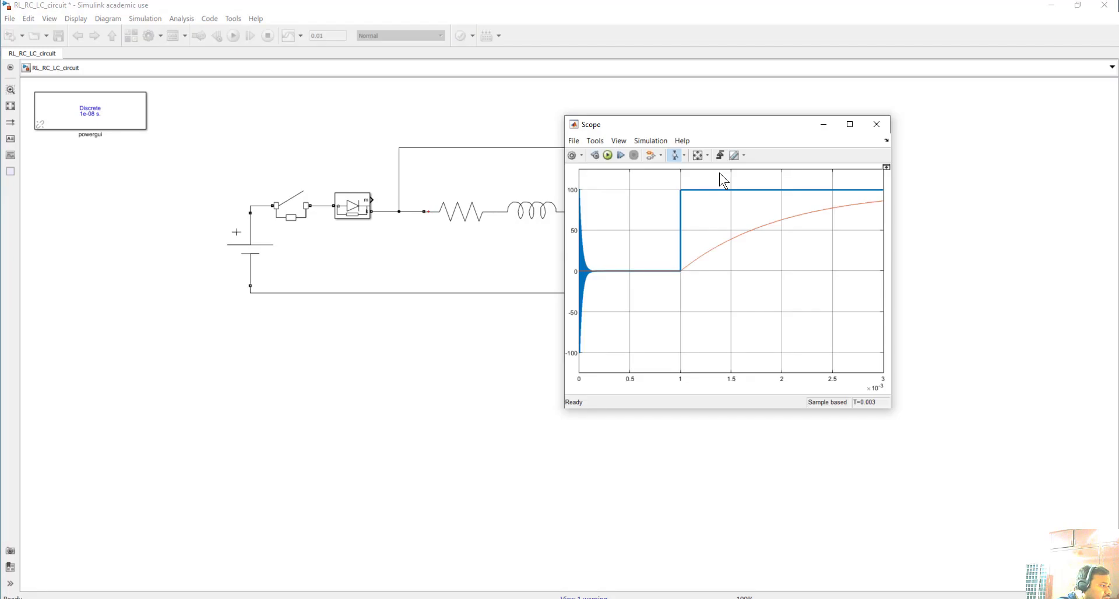
left_click(608, 155)
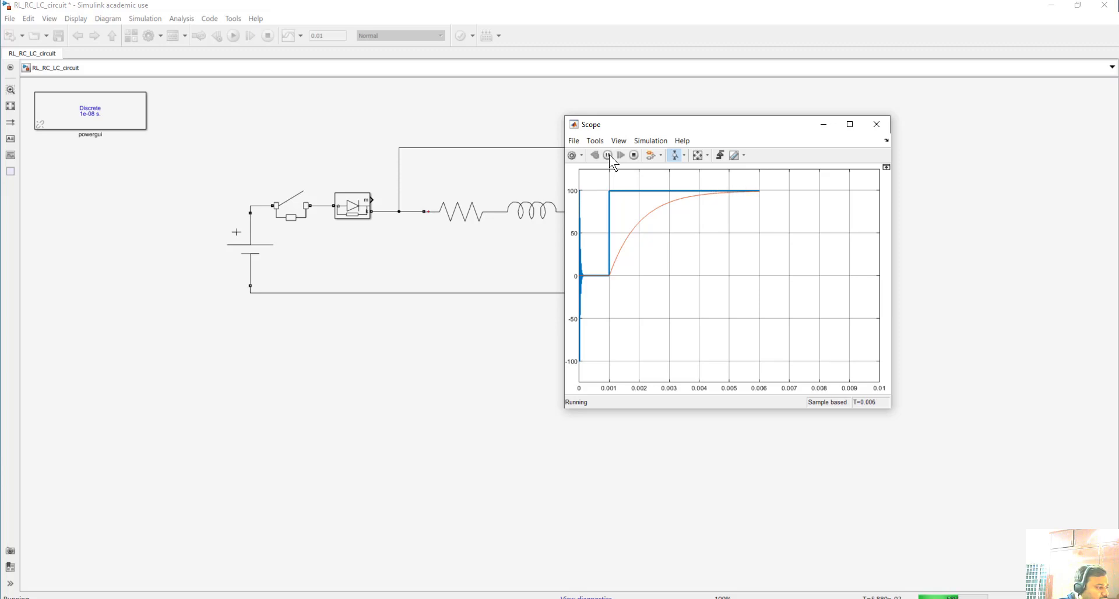
left_click(634, 155)
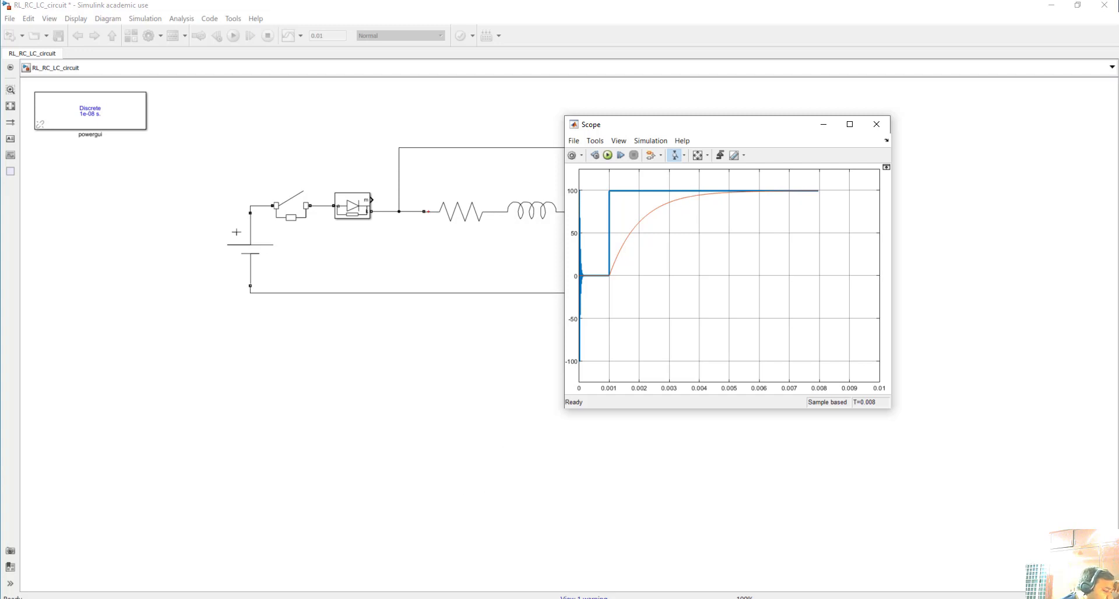
Step: Consult the circuit sketch in Windows Journal and examine the scope's settled voltage and current levels up close
key("alt+Tab")
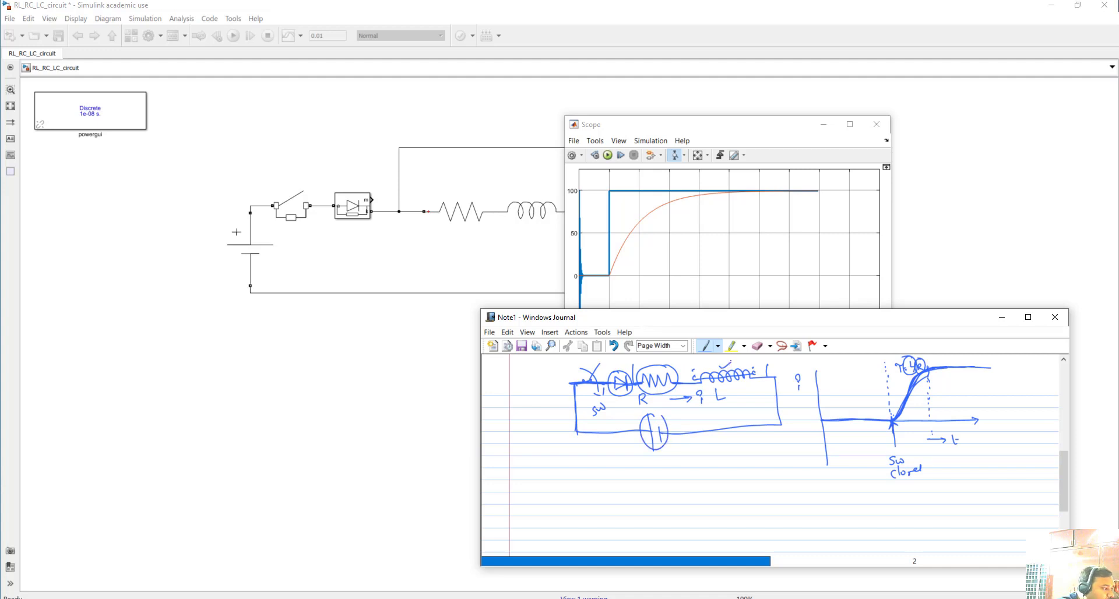
left_click(715, 232)
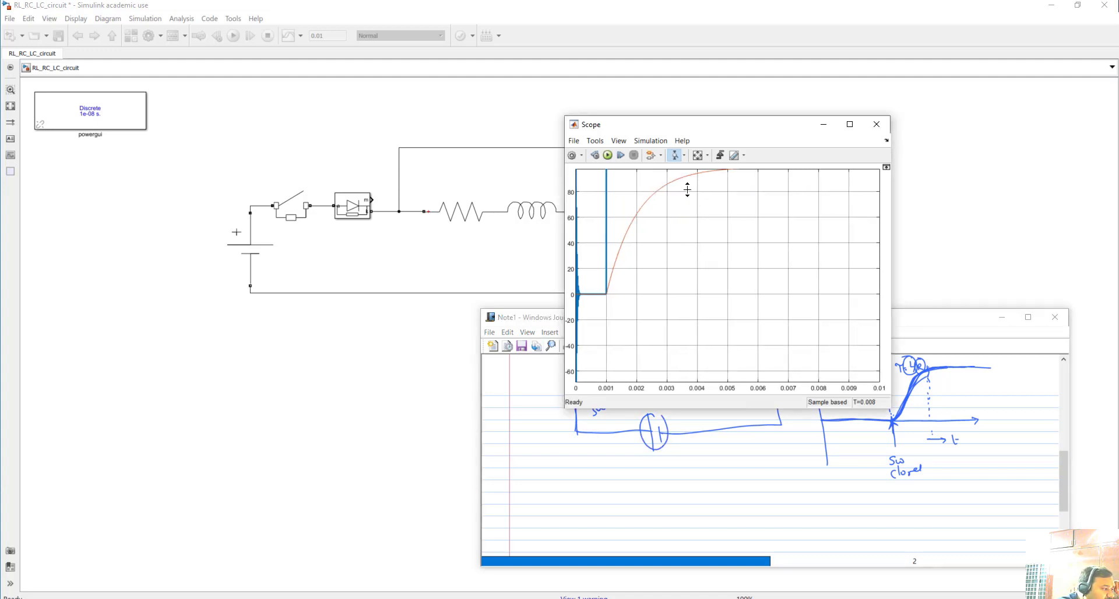
left_click(698, 156)
left_click_drag(692, 186, 706, 220)
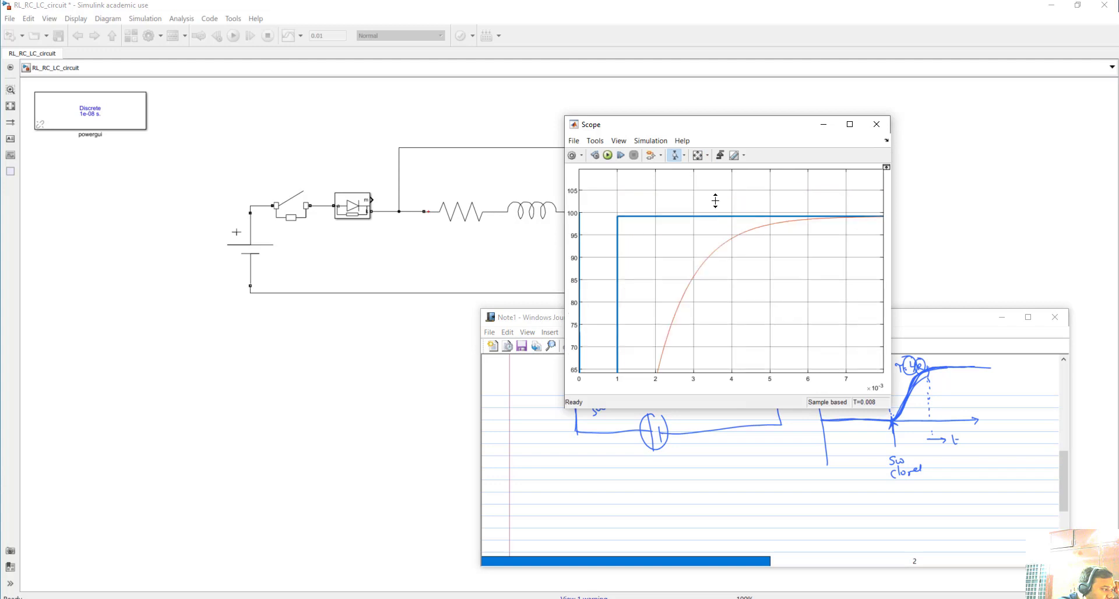
left_click_drag(808, 208, 820, 248)
left_click_drag(679, 201, 714, 235)
left_click_drag(706, 198, 714, 249)
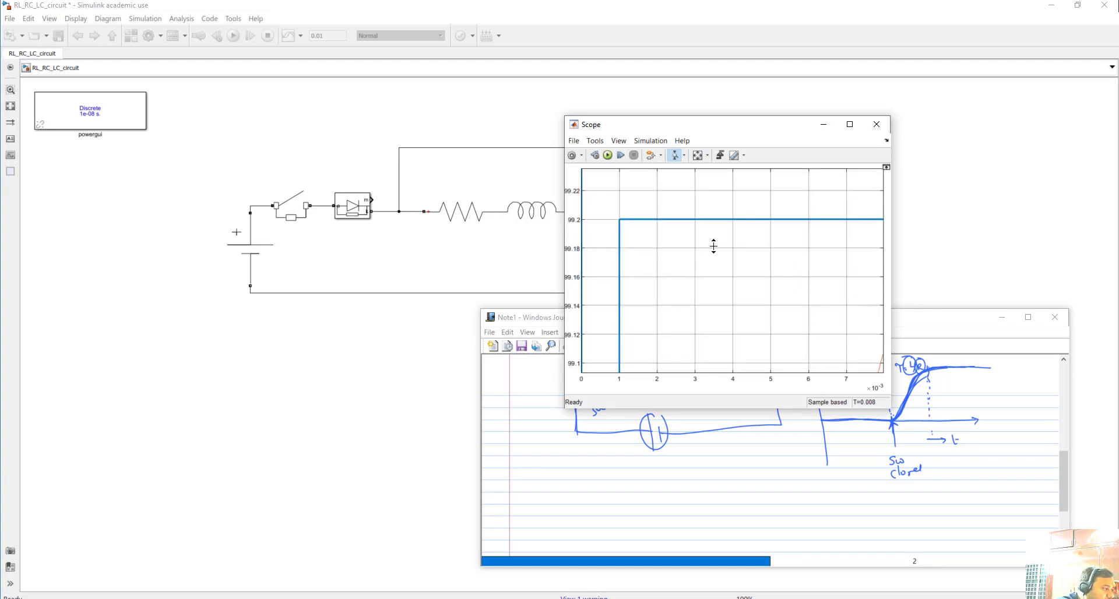
left_click(701, 158)
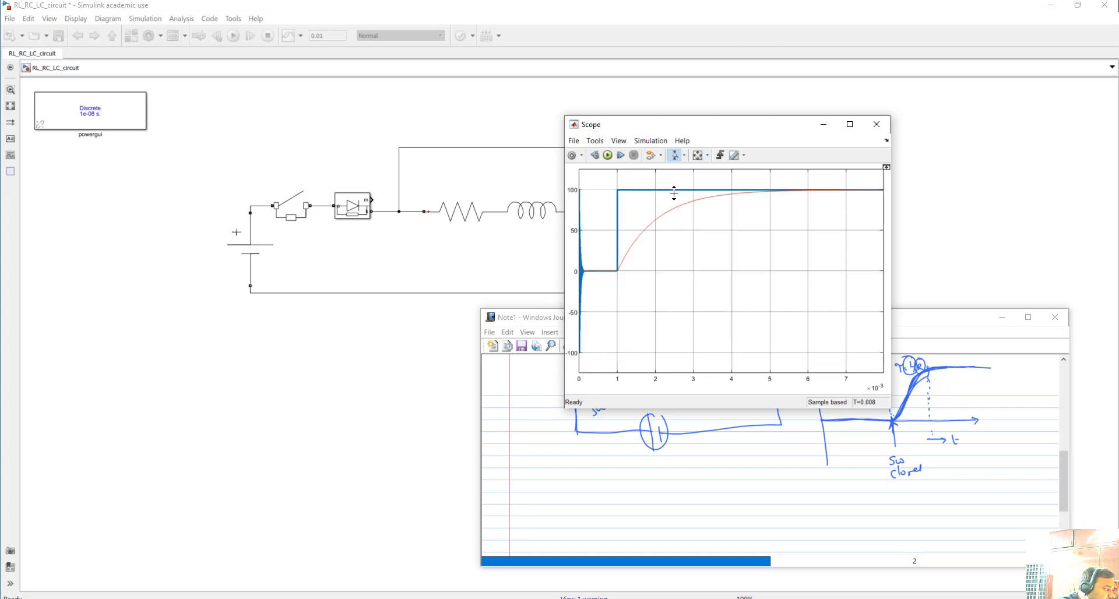
Step: Delete the Voltage Measurement's positive input wire and draw a new one ending above the middle of the RL branch
left_click(400, 176)
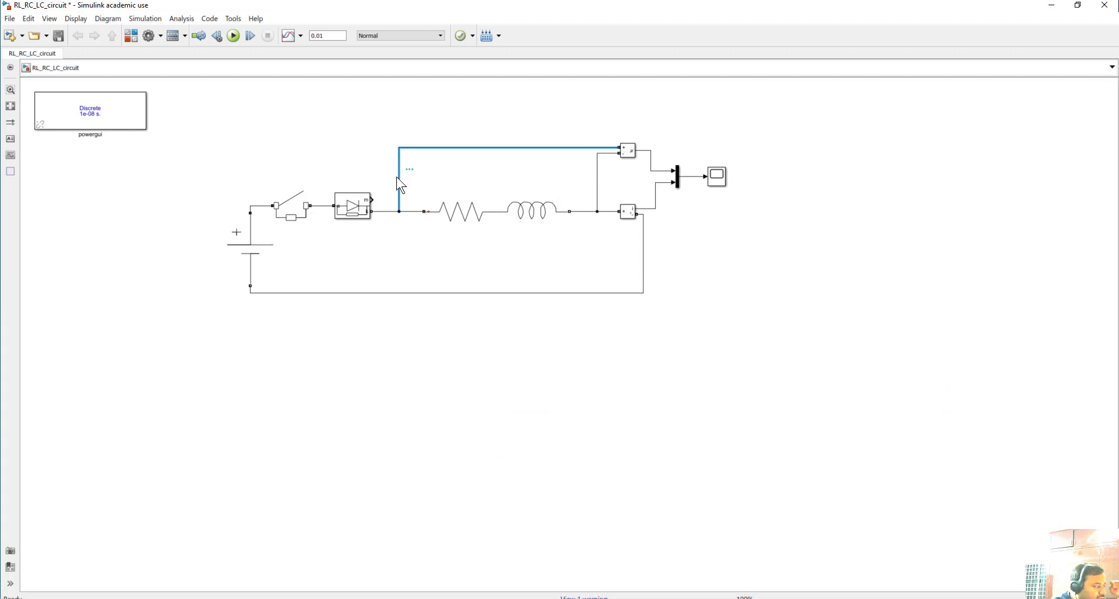
left_click(422, 188)
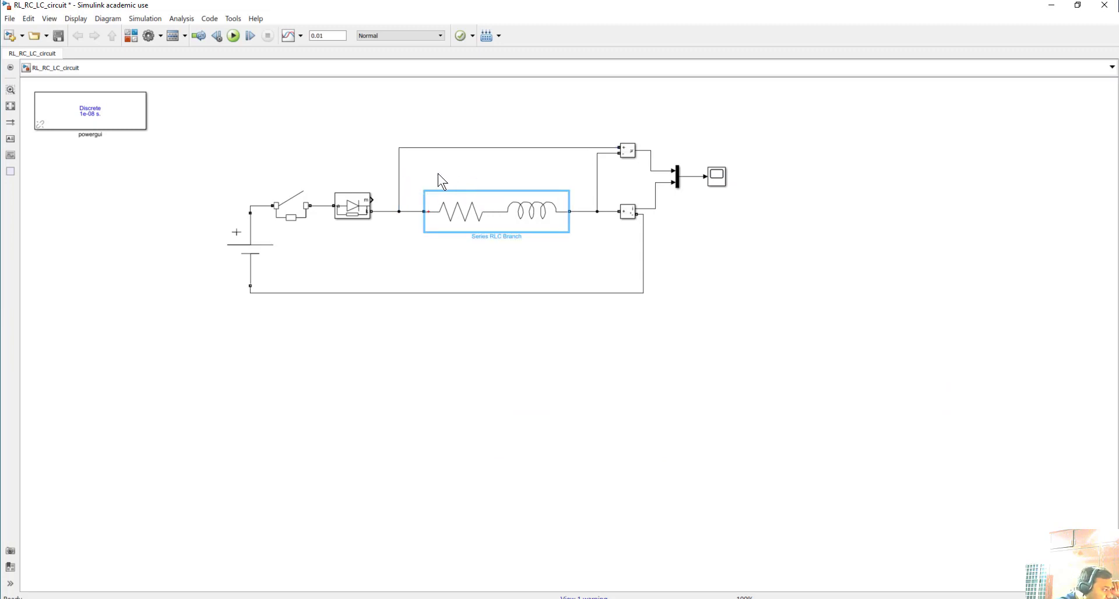
left_click_drag(400, 182, 490, 170)
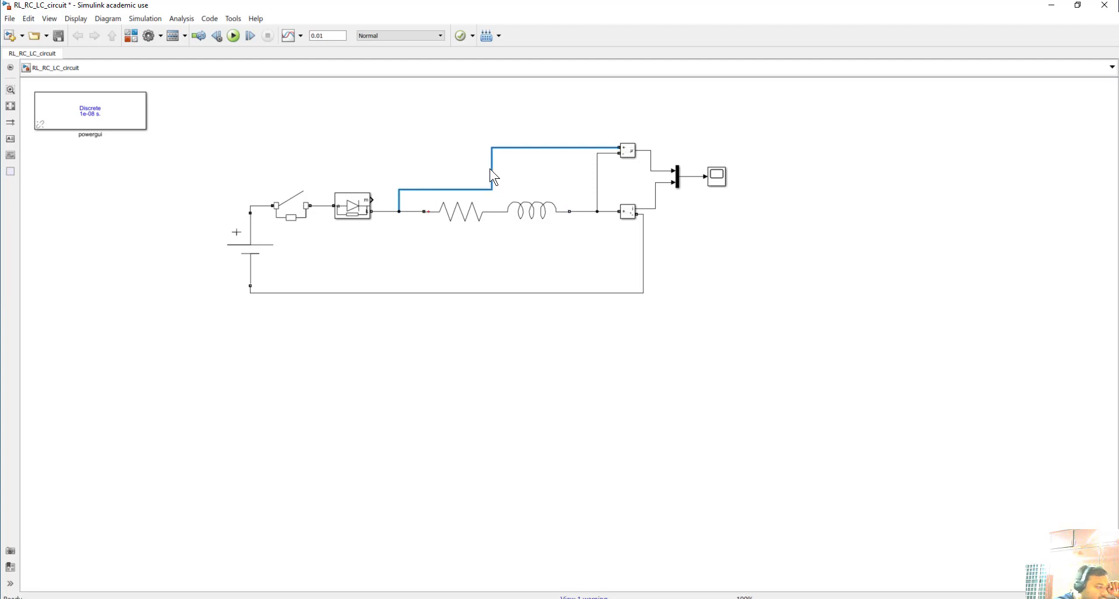
key("Delete")
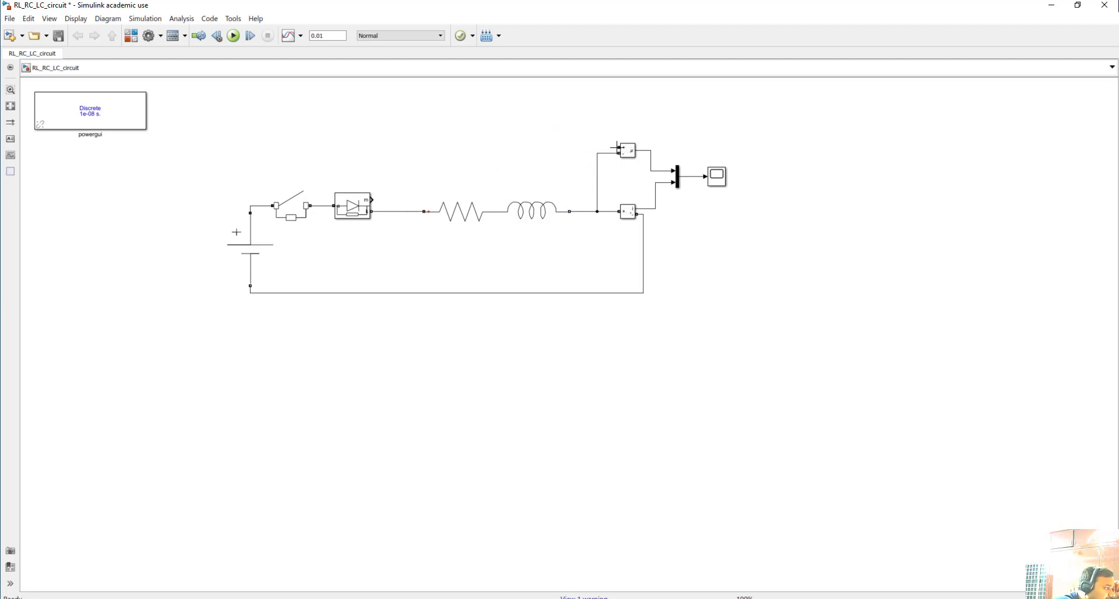
left_click_drag(617, 148, 501, 188)
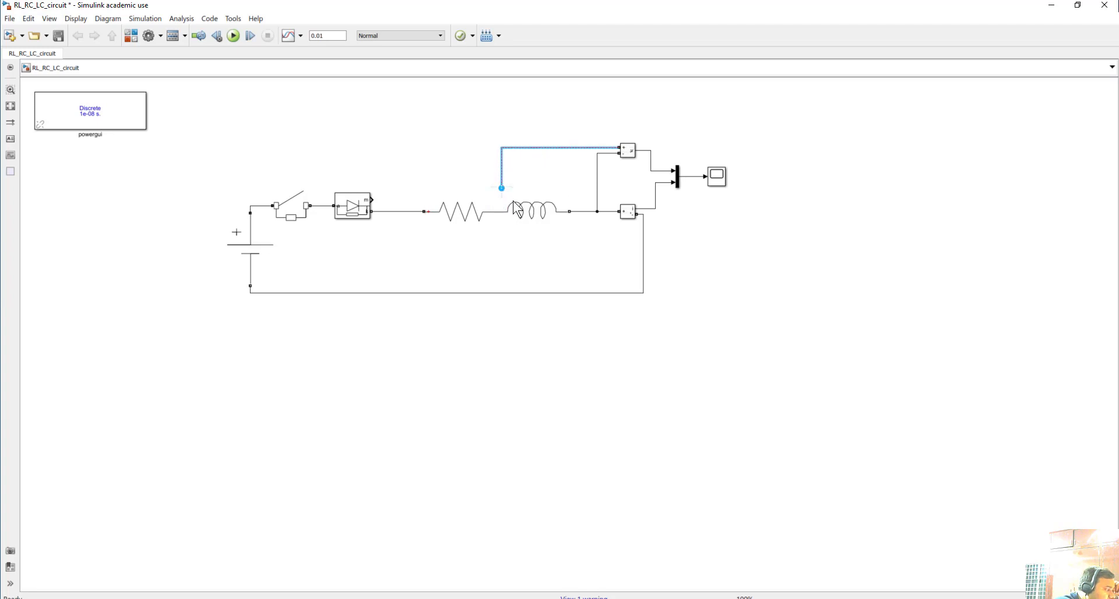
Step: Change the Series RLC Branch's branch type to R
left_click(536, 213)
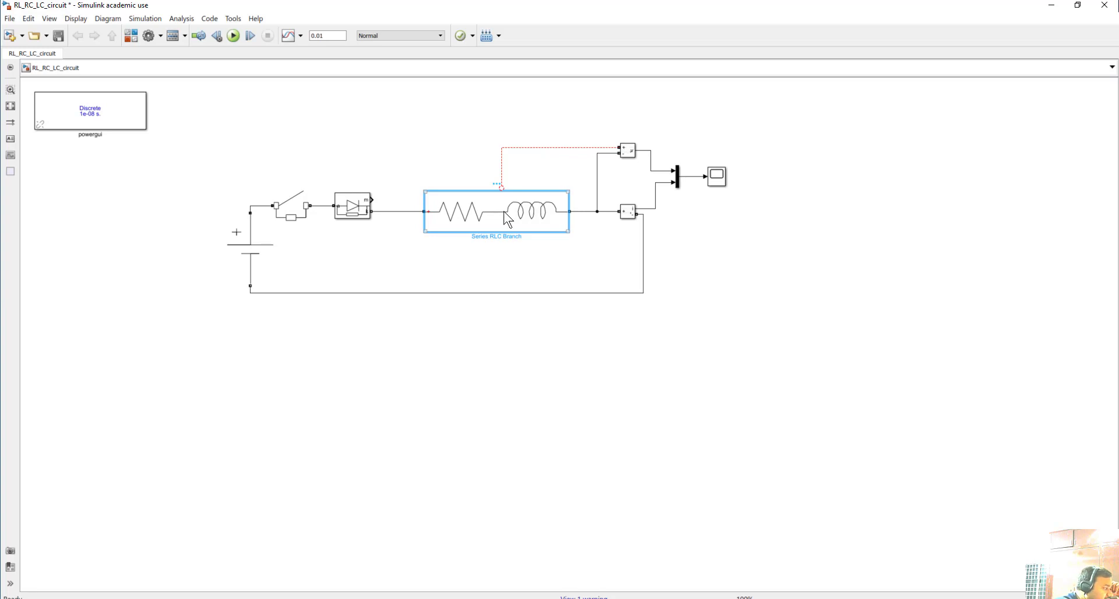
double_click(505, 218)
left_click(653, 177)
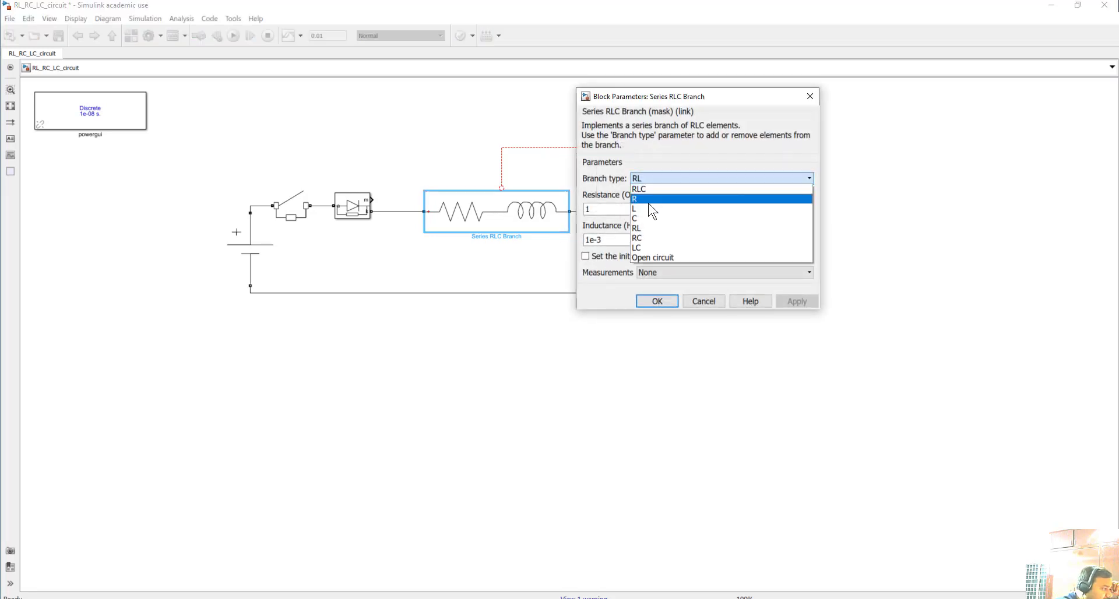
left_click(649, 200)
left_click(654, 254)
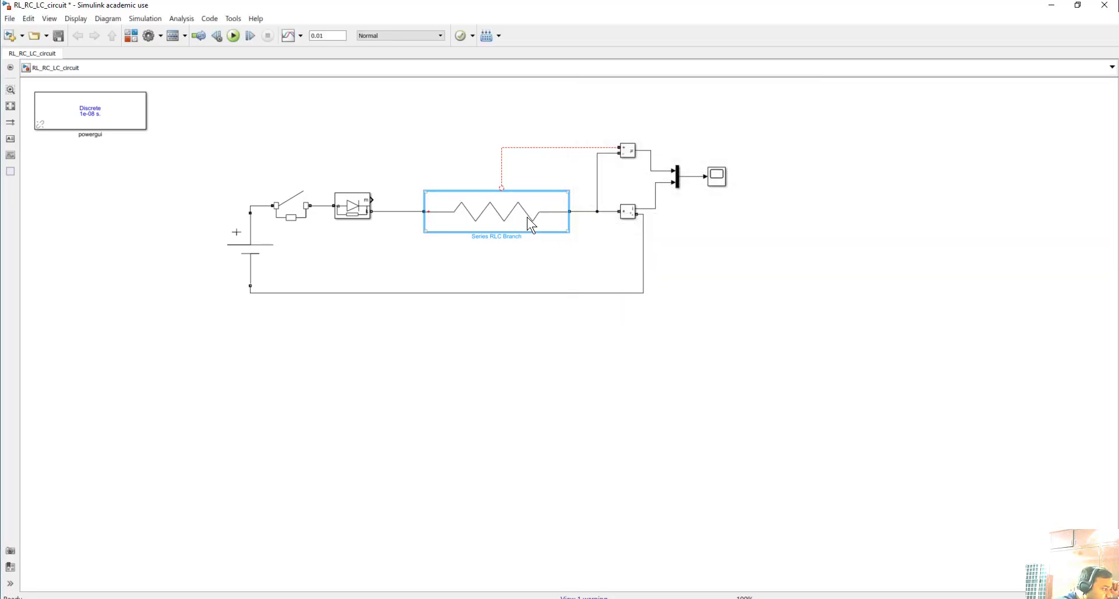
Step: Spread the circuit apart around the resistor and delete the wire between the resistor and the Current Measurement block
left_click_drag(530, 225, 498, 224)
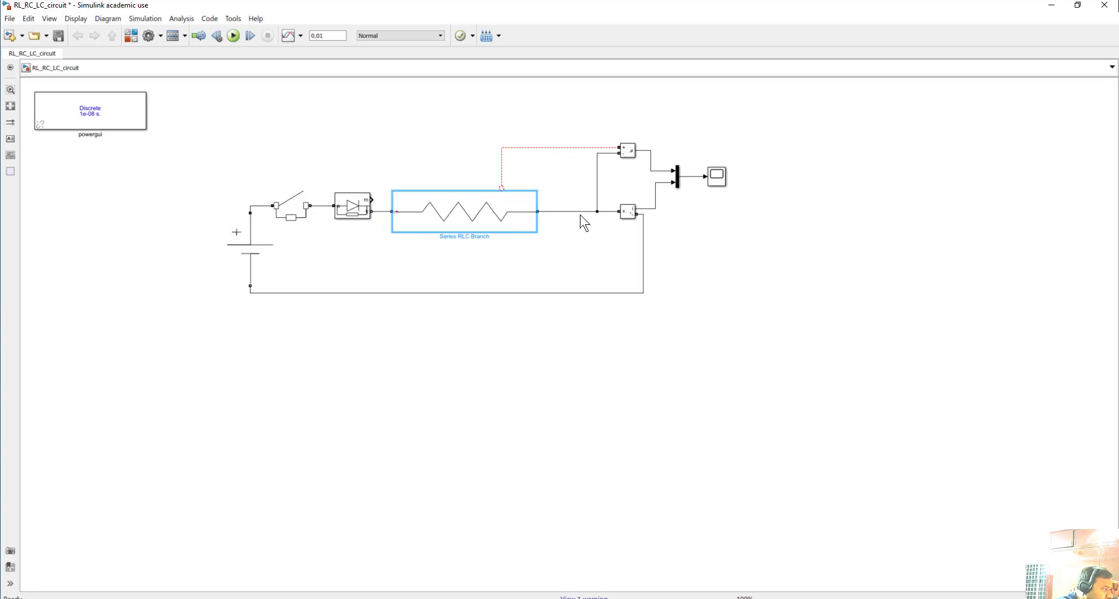
left_click_drag(592, 105, 768, 246)
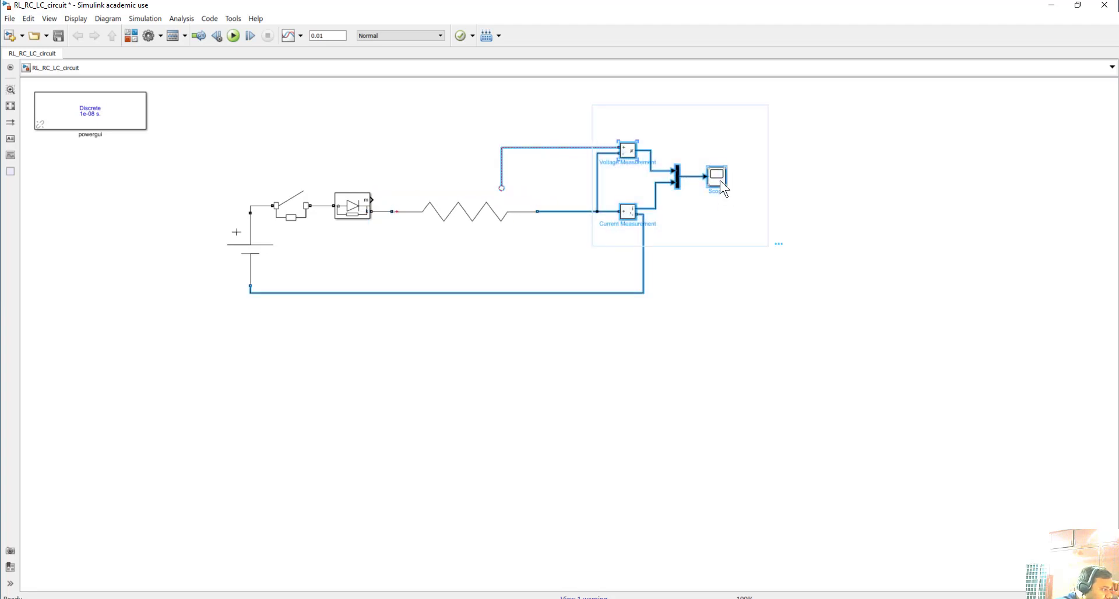
left_click_drag(722, 186, 892, 192)
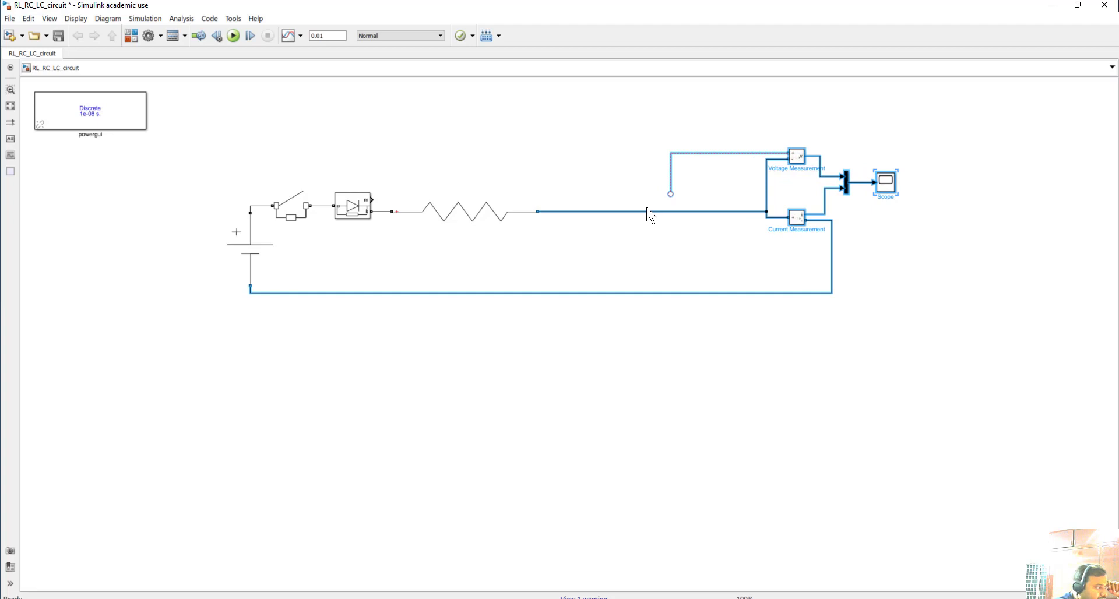
left_click(647, 210)
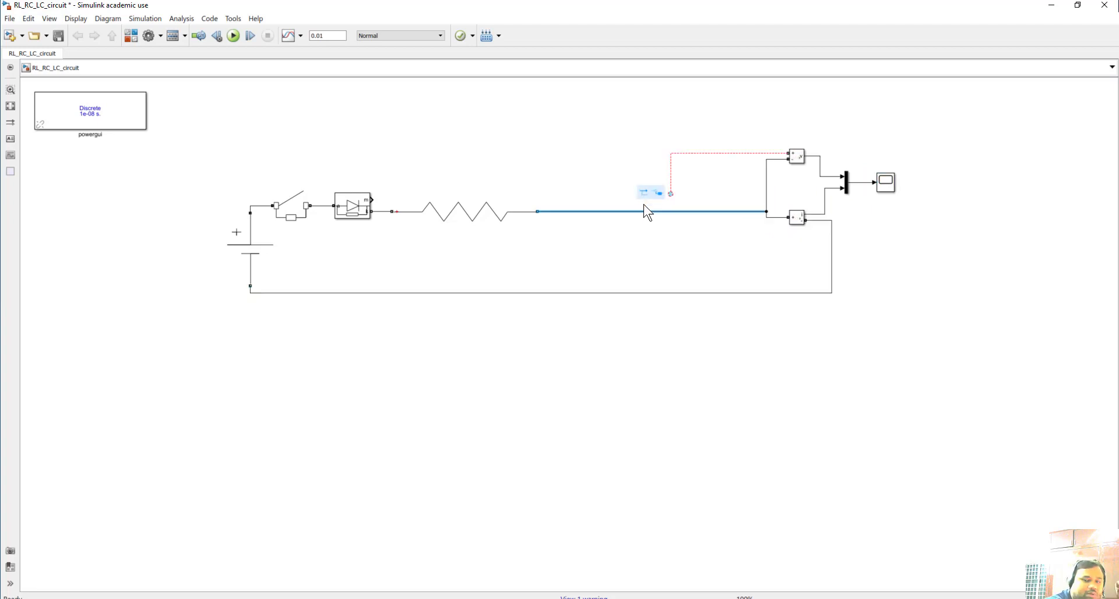
key("Delete")
Step: Copy the resistor branch and paste the duplicate into the gap between it and the measurement blocks
left_click(492, 219)
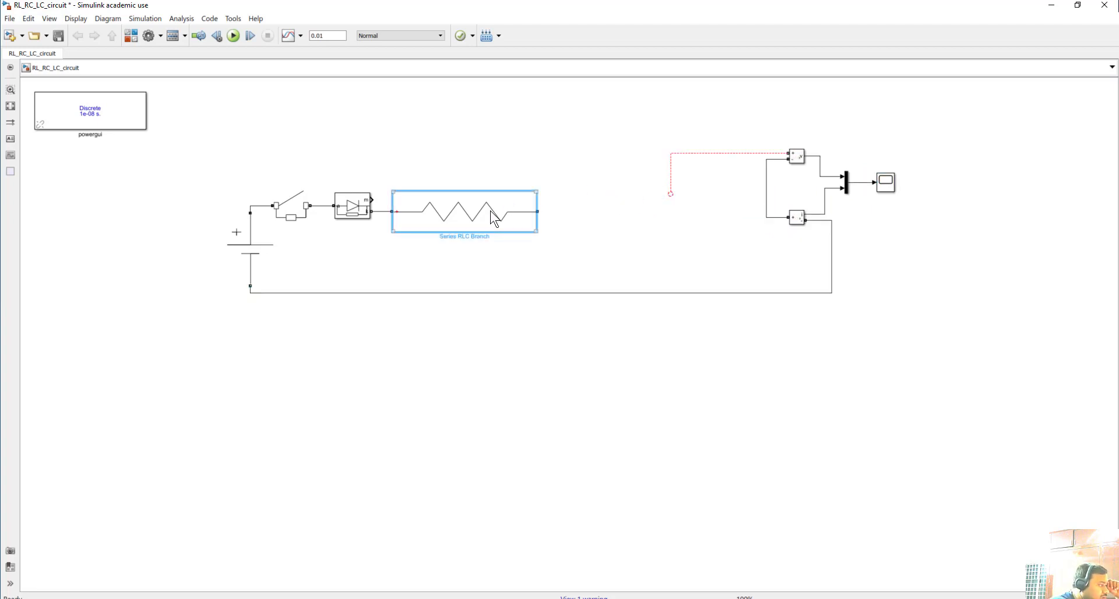
right_click(491, 212)
left_click(524, 258)
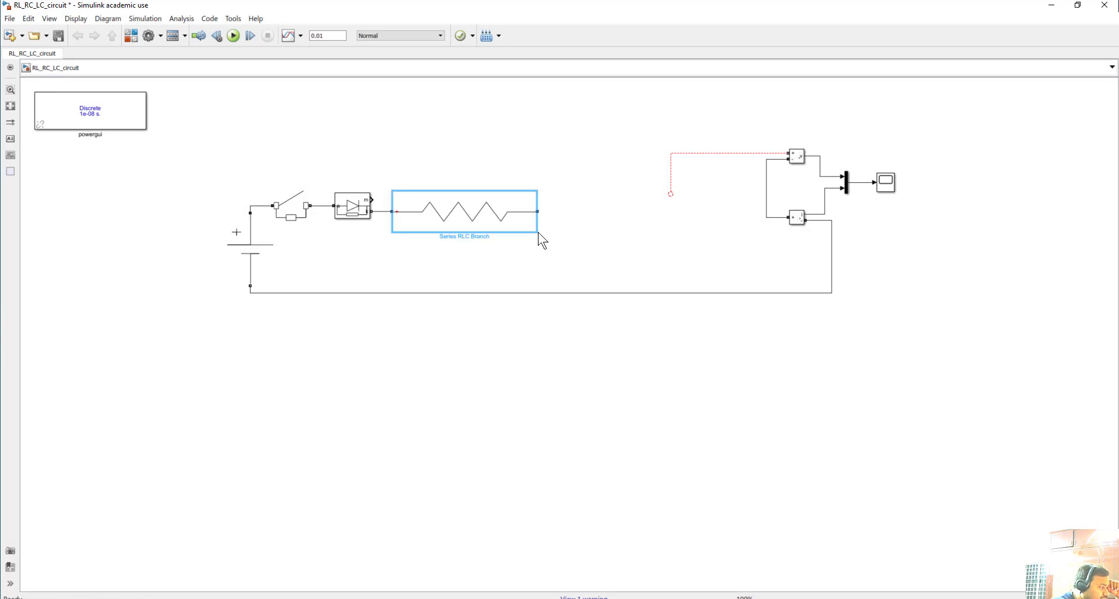
left_click(584, 173)
right_click(584, 167)
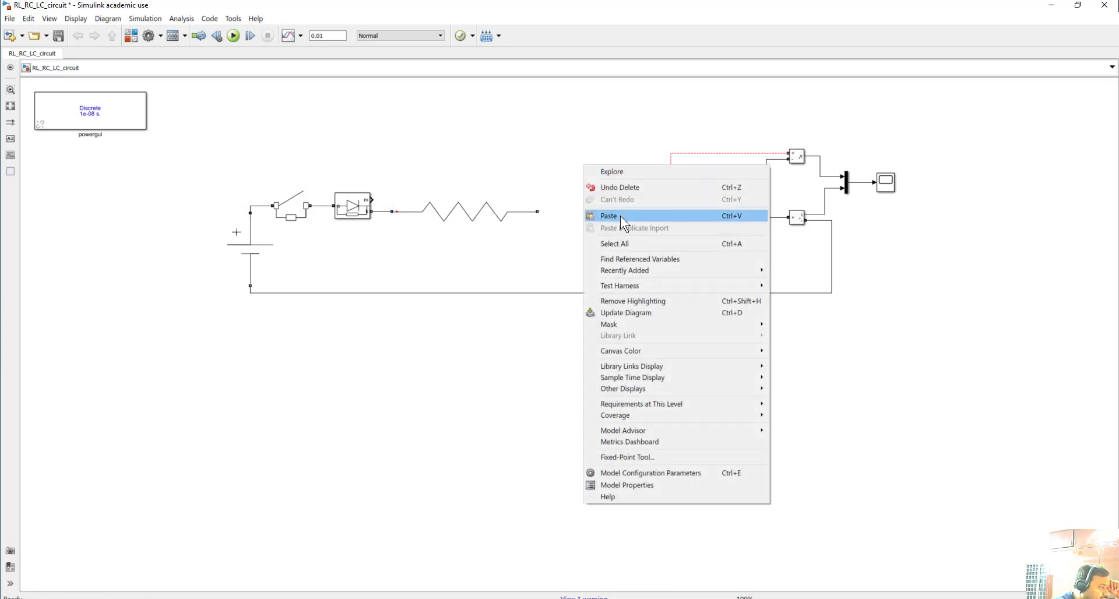
left_click(608, 215)
Step: Connect the copied branch between the resistor and the Current Measurement, and join the Voltage Measurement's positive wire between the two branches
left_click_drag(617, 192, 612, 218)
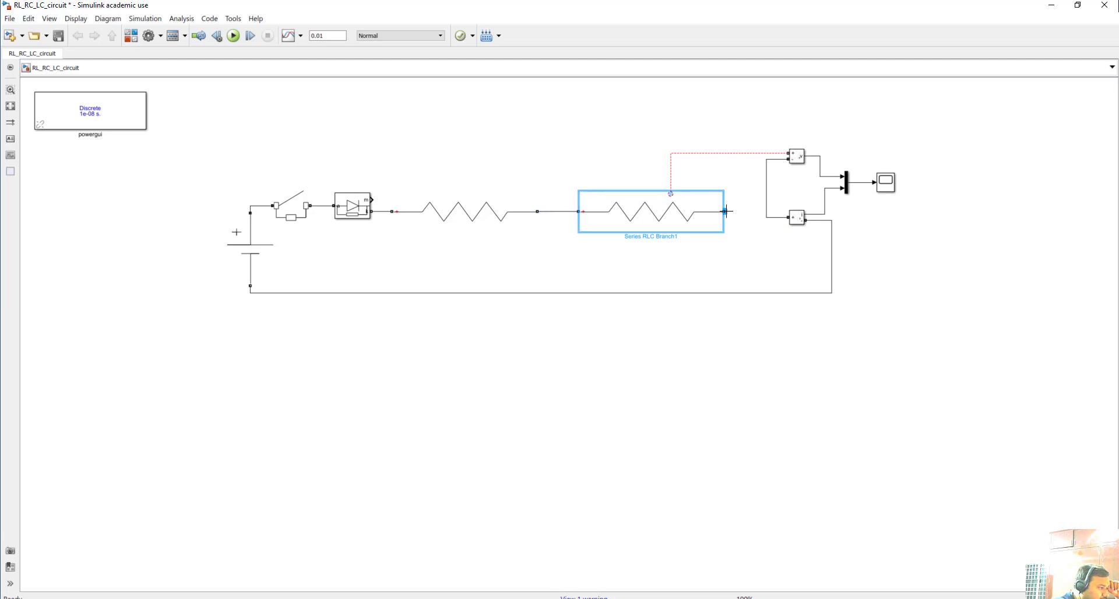
left_click_drag(726, 211, 769, 218)
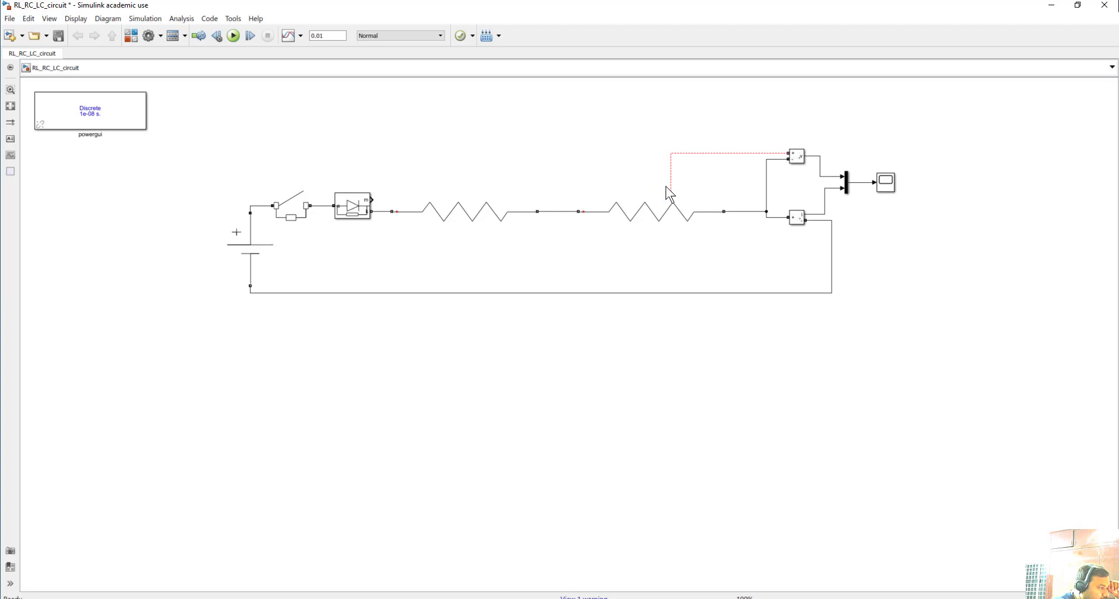
left_click_drag(671, 197, 560, 211)
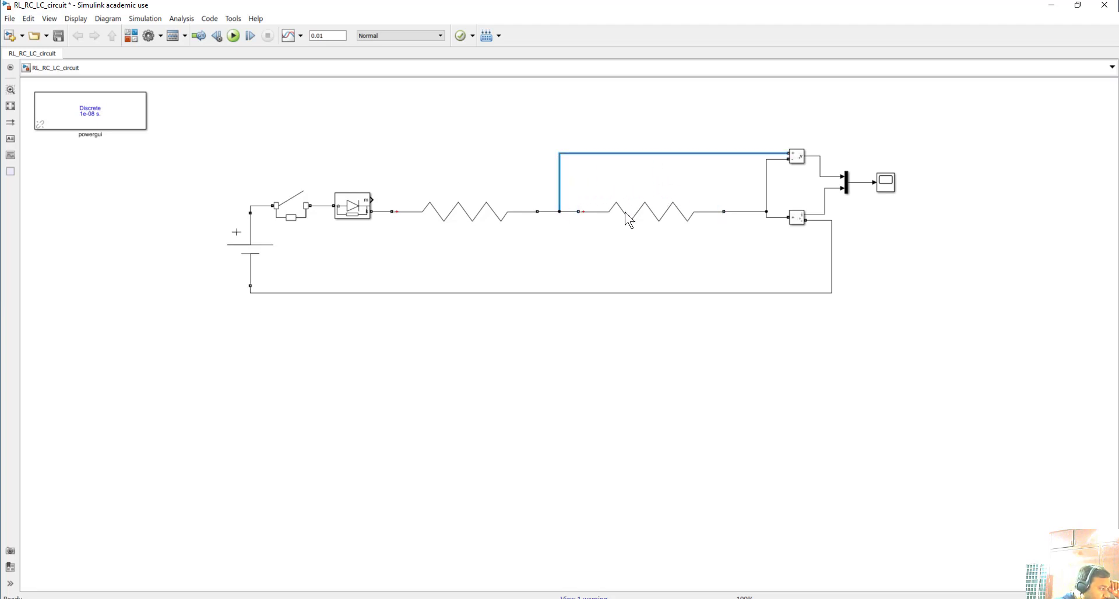
Step: Change the copied branch's type to L and move the circuit's return wire further down
double_click(680, 218)
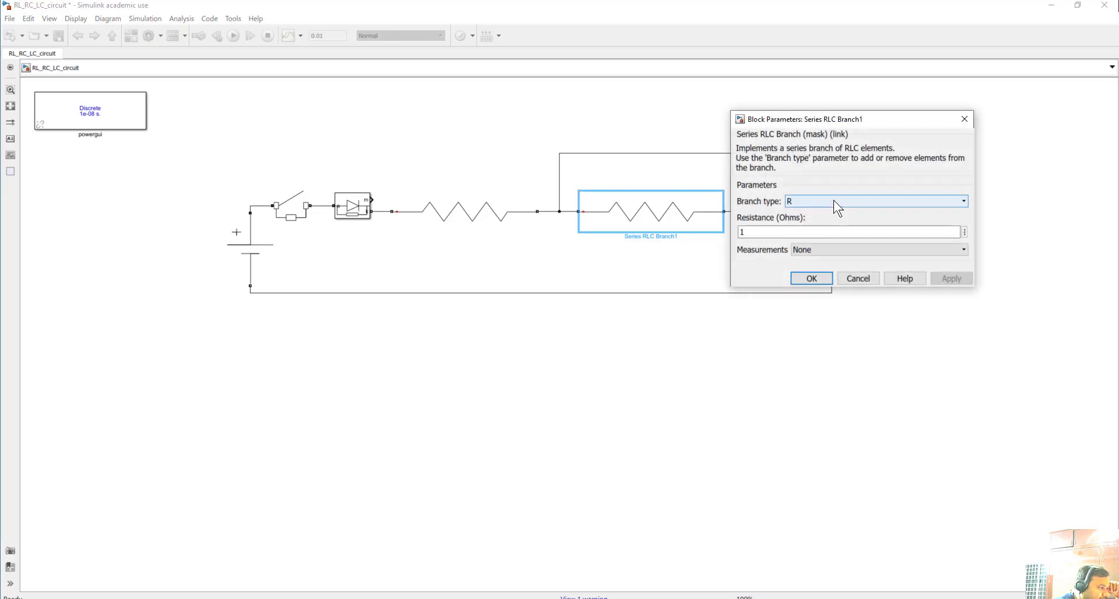
left_click(836, 203)
left_click(811, 232)
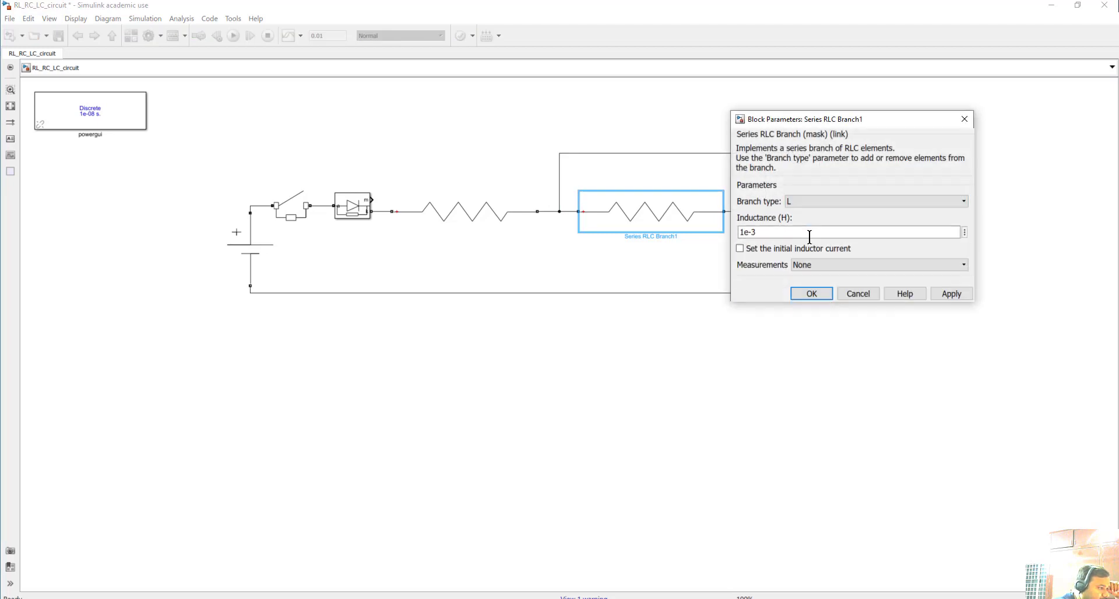
left_click(805, 290)
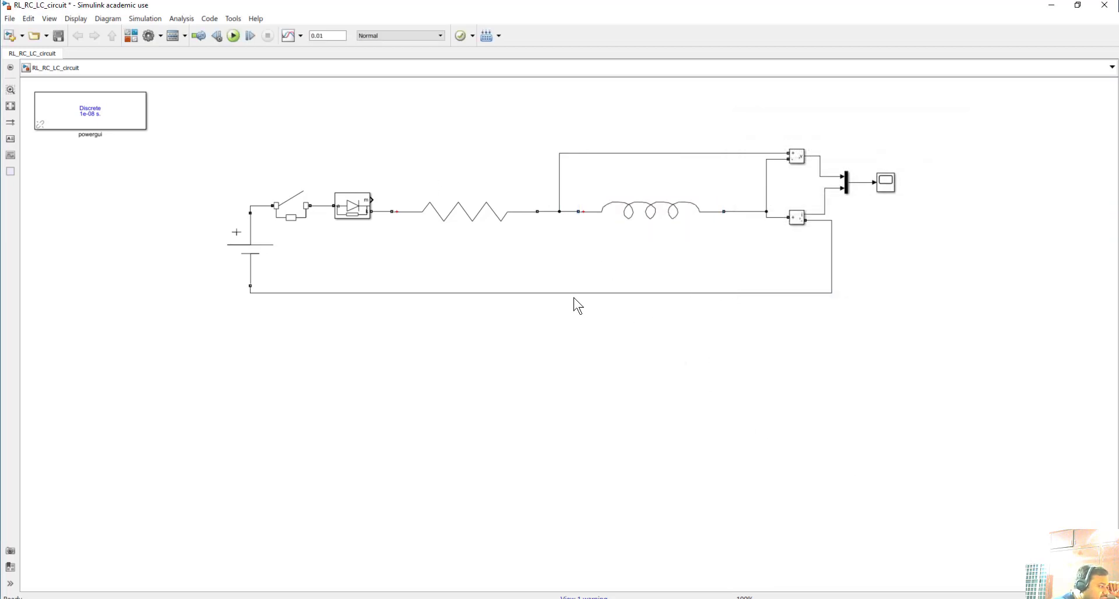
left_click_drag(572, 295, 575, 382)
left_click(599, 461)
Step: Run the simulation, show the scope, and stop the run once the inductor voltage and current settle
left_click(234, 36)
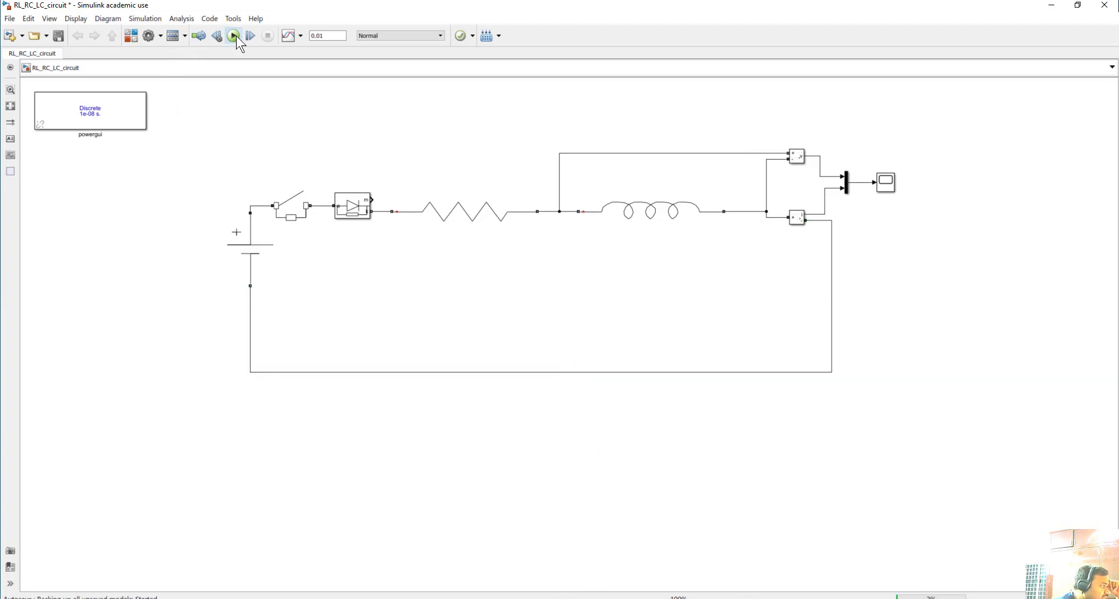
double_click(886, 183)
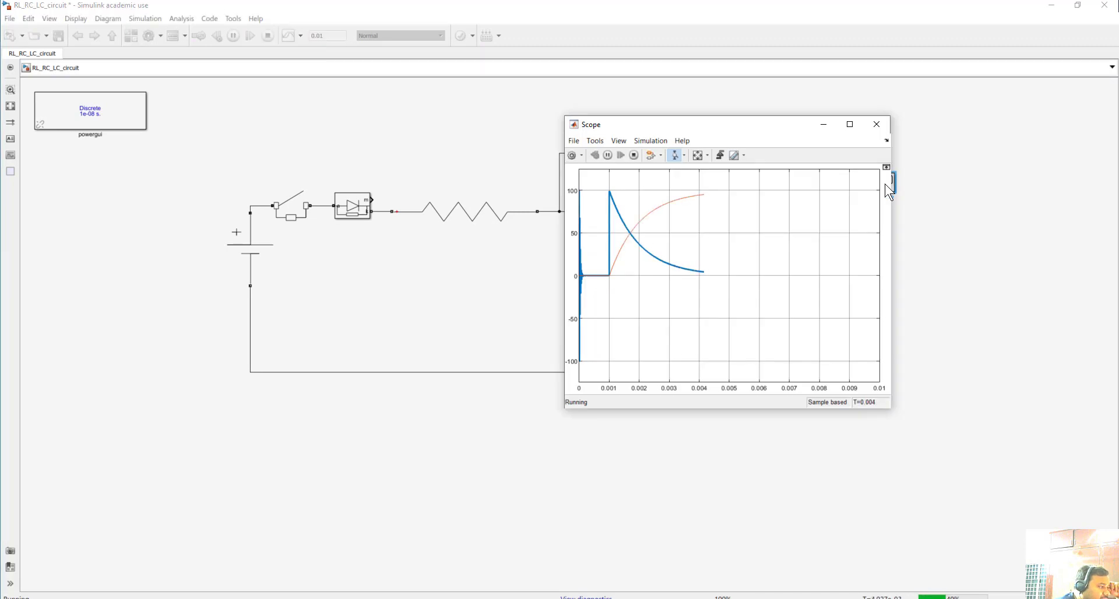
left_click(634, 155)
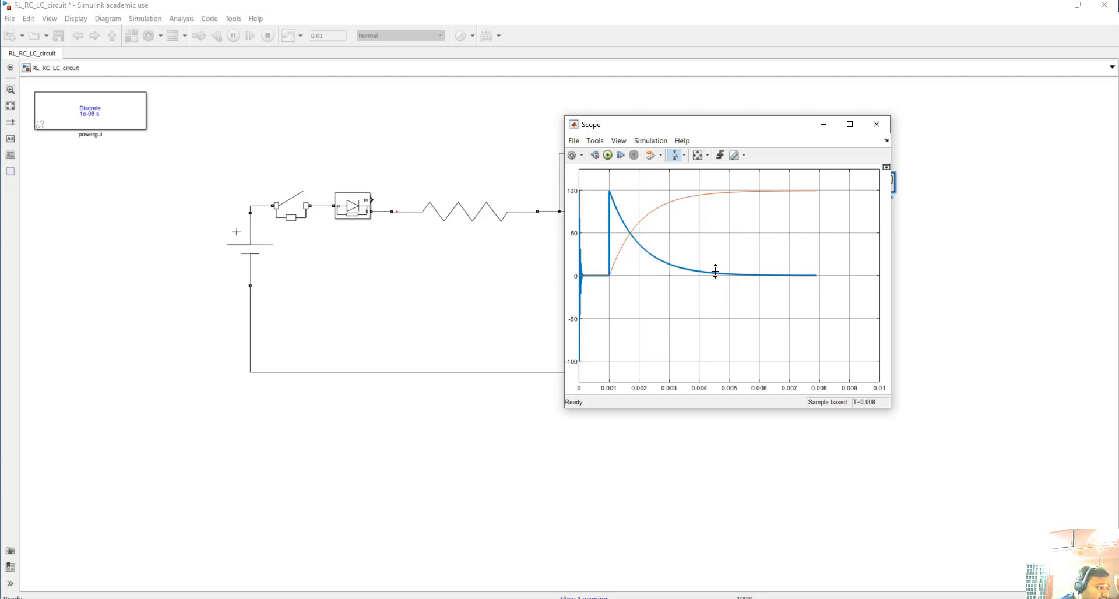
Step: Examine the inductor voltage decay and current rise in the scope, limited to about 0 to 100 vertically and 1 to 8 ms
left_click_drag(608, 179, 641, 290)
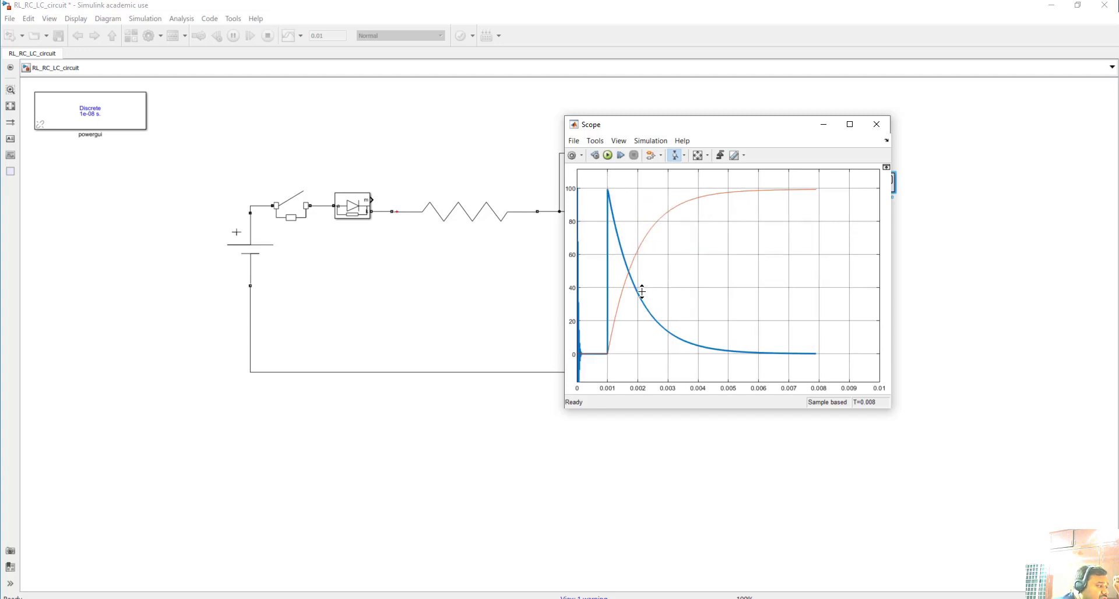
left_click(683, 156)
left_click(681, 185)
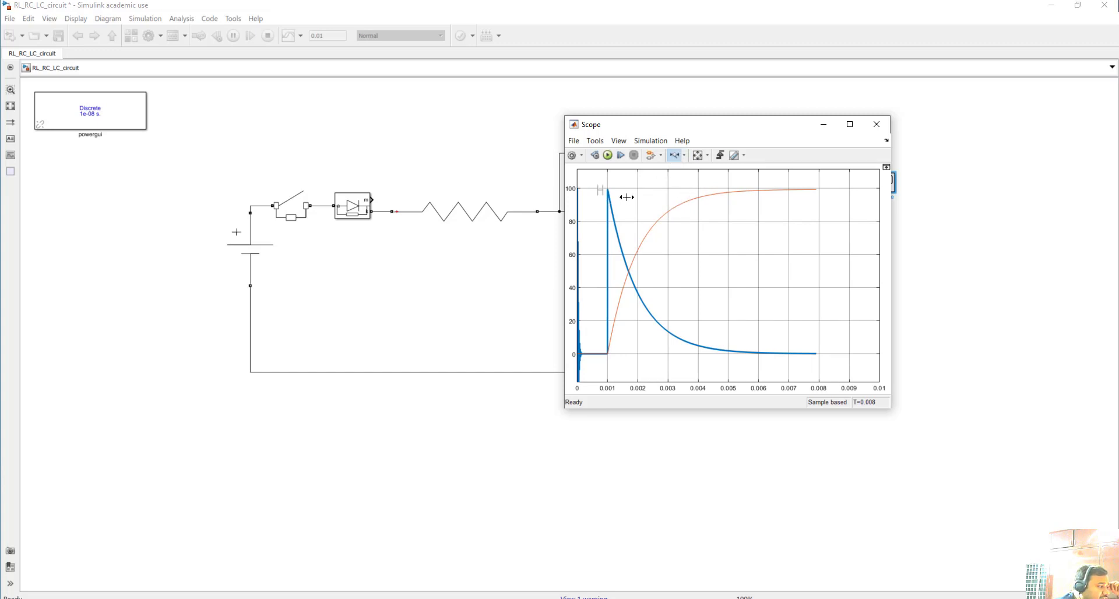
left_click_drag(626, 197, 831, 224)
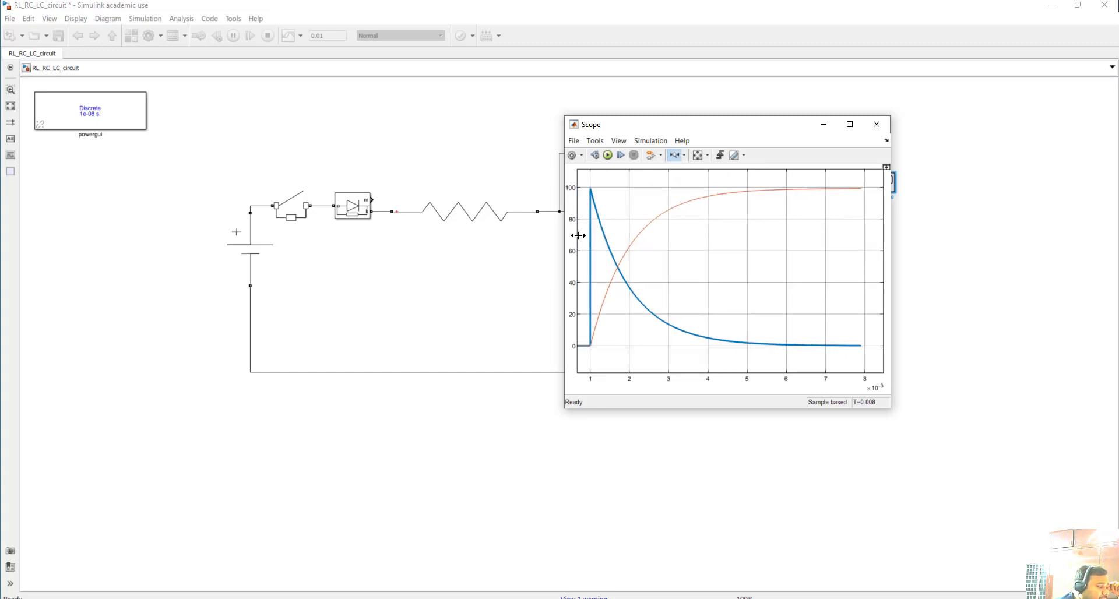
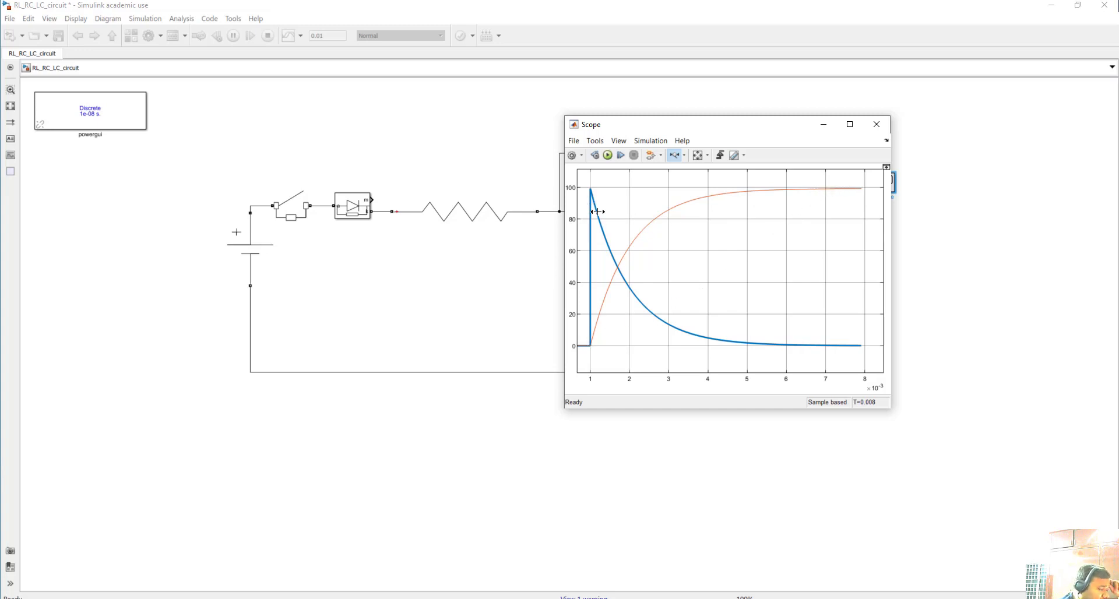
Step: Enable the initial inductor current for the inductor branch and set it to 10 A
left_click(513, 306)
left_click(657, 213)
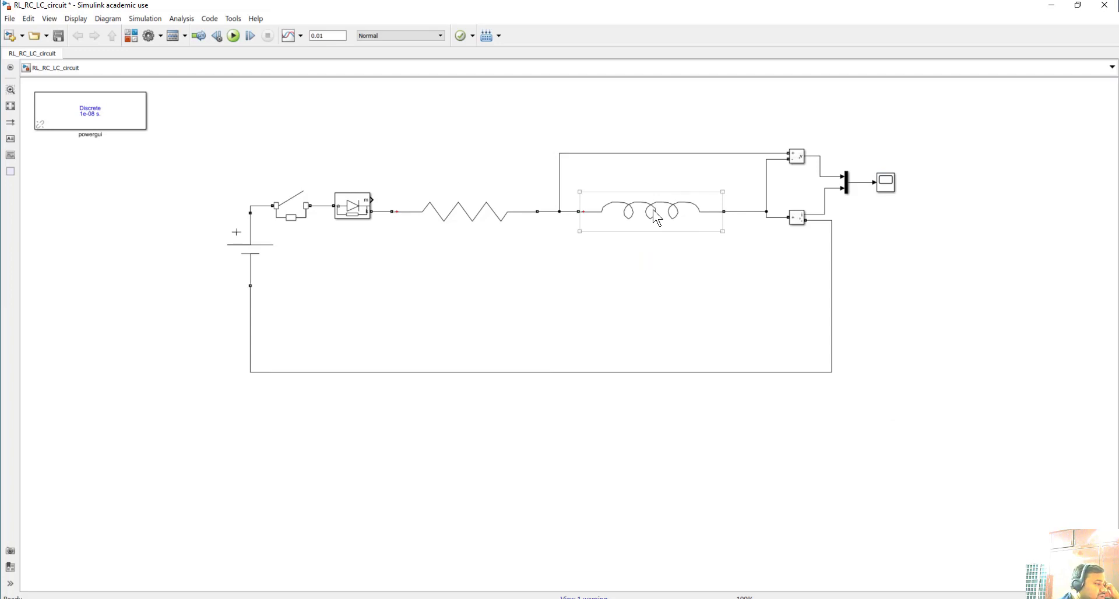
double_click(655, 213)
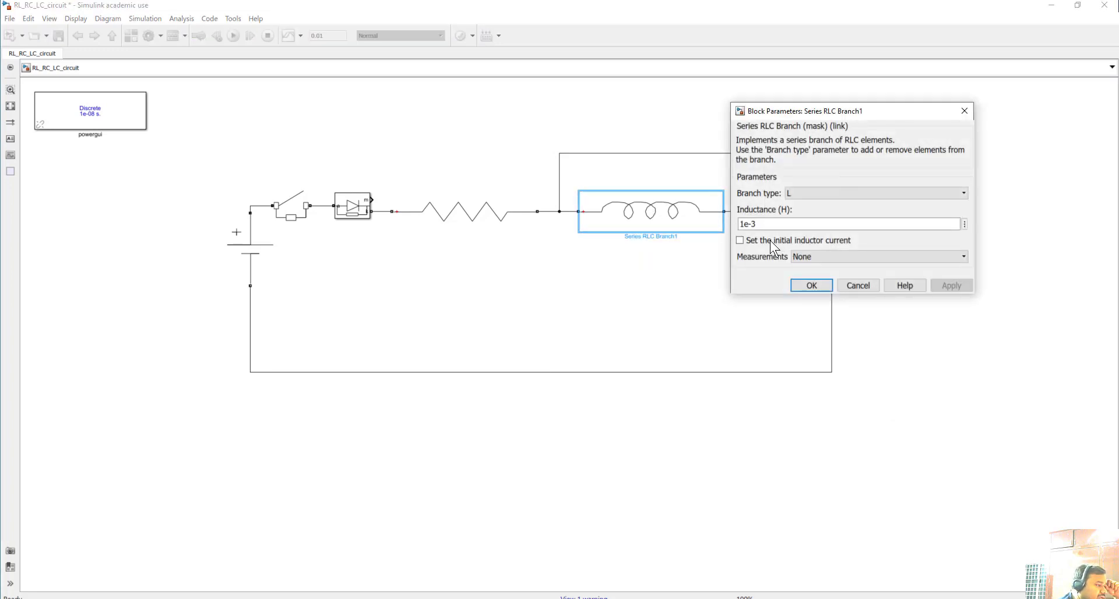
left_click(772, 243)
left_click(744, 271)
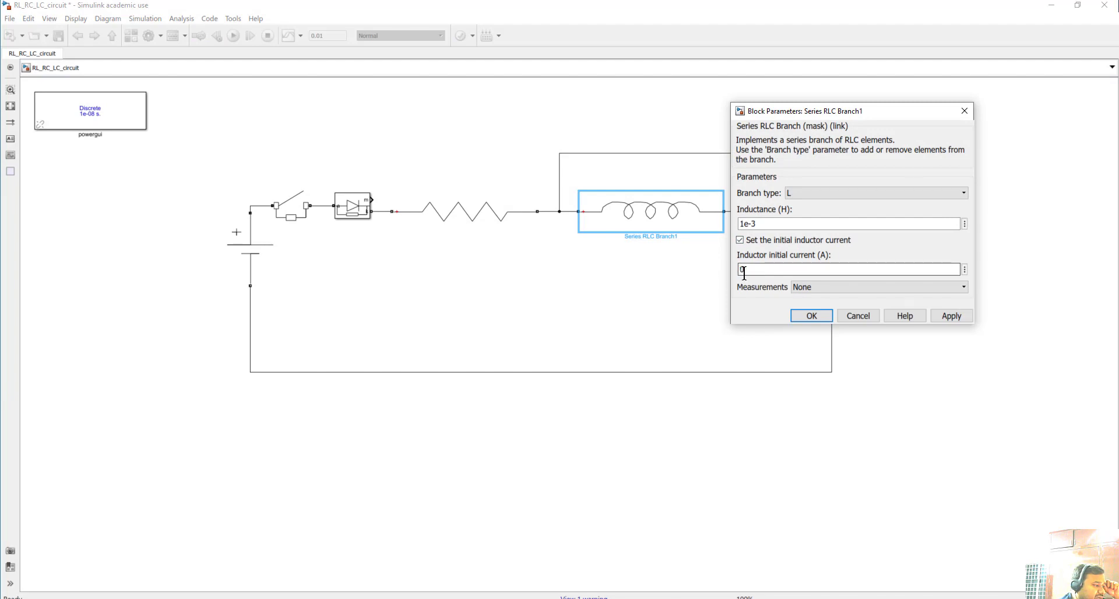
double_click(744, 274)
type("1")
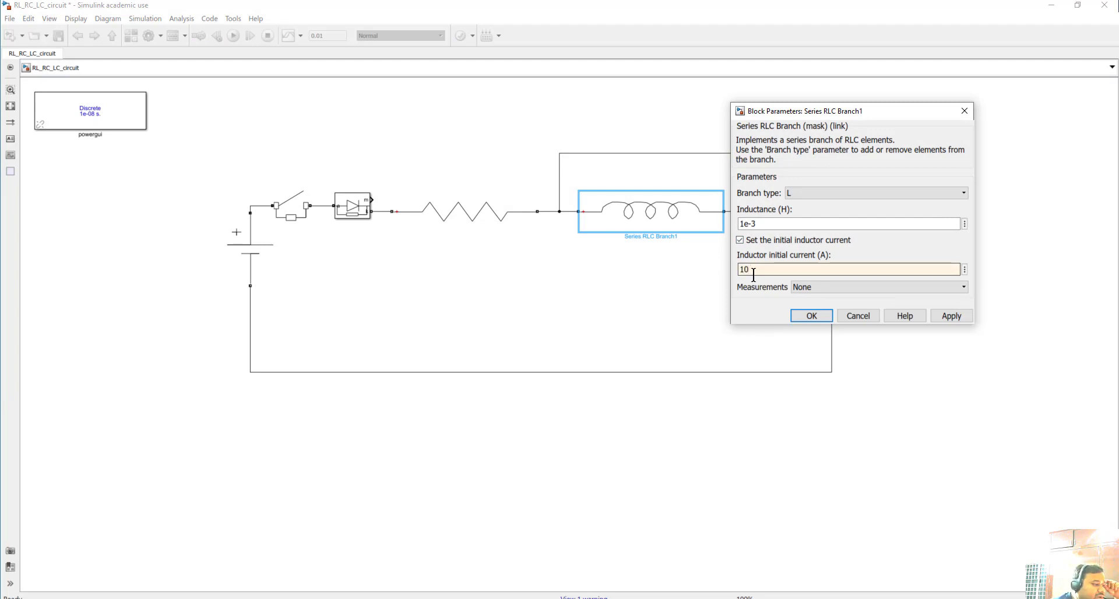
left_click(810, 315)
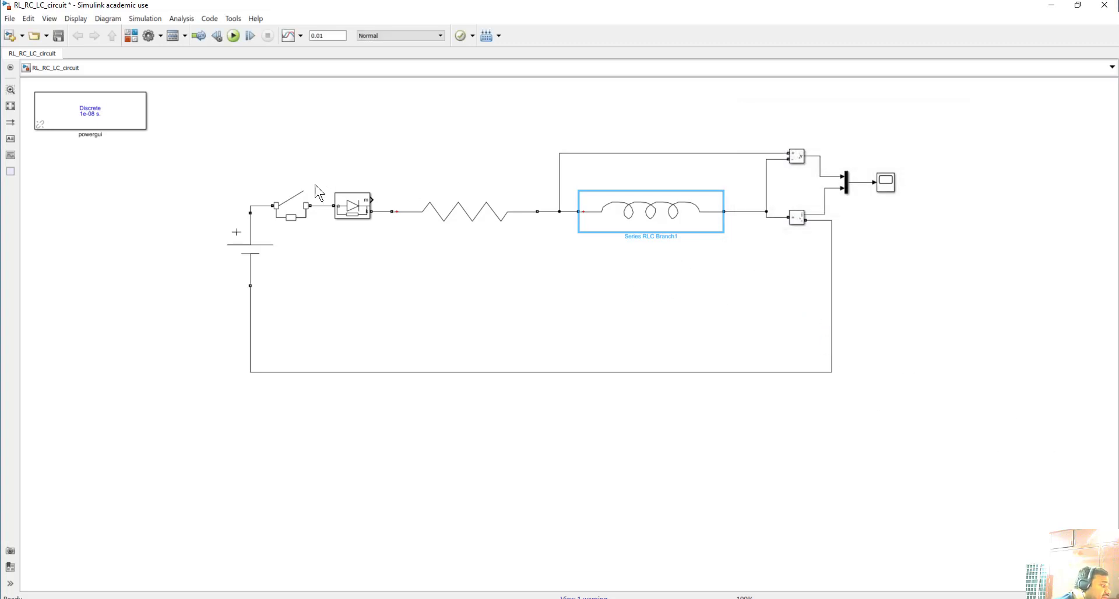
left_click(233, 35)
Step: Switch to Windows Journal and sketch a second graph below the current plot, with a level of 10 up to the switch-closing instant
left_click(353, 598)
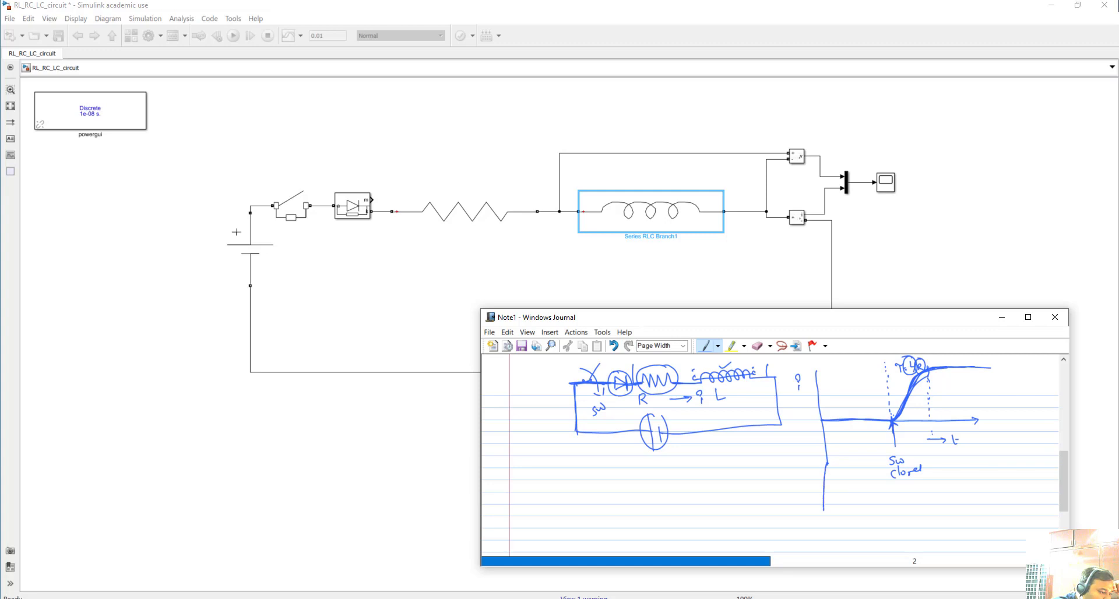
left_click_drag(836, 507, 1029, 506)
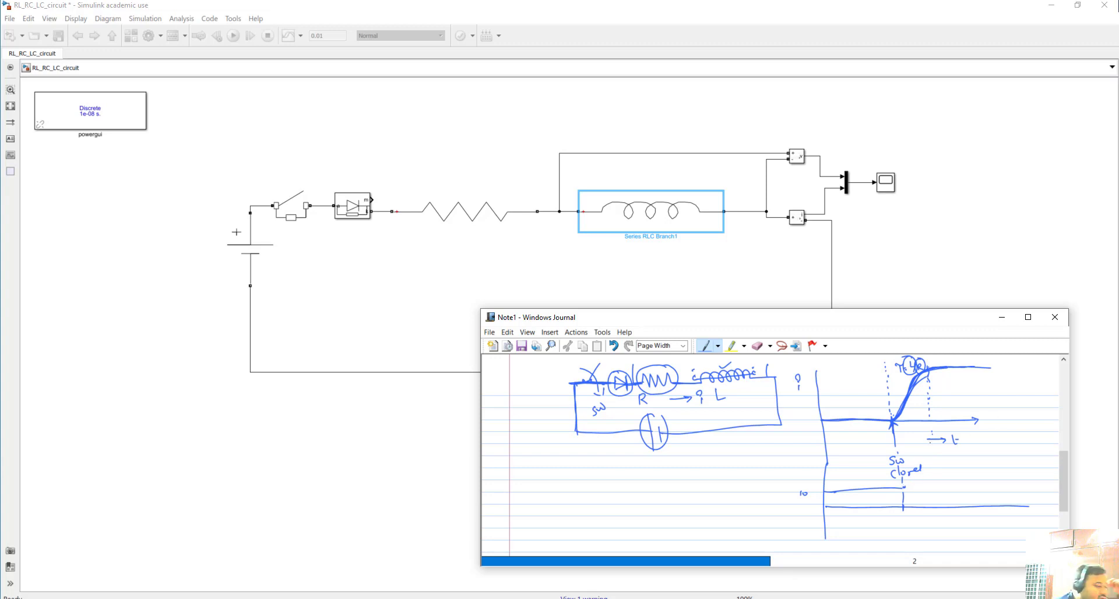
left_click(317, 102)
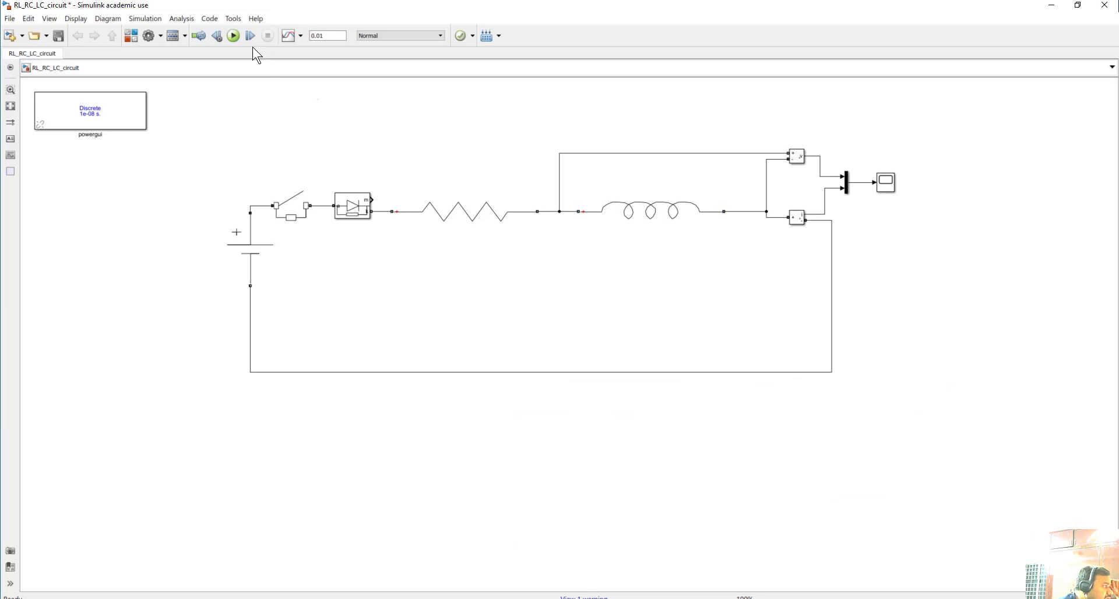
Step: Rerun the simulation and show the complete result scaled to fit in a maximized scope window
left_click(234, 36)
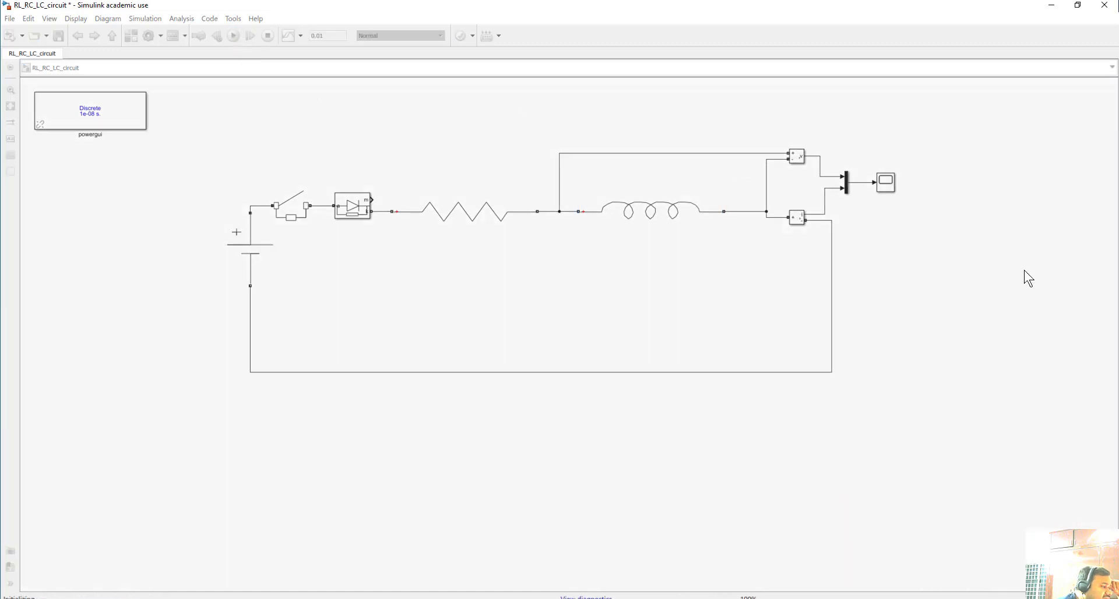
double_click(886, 183)
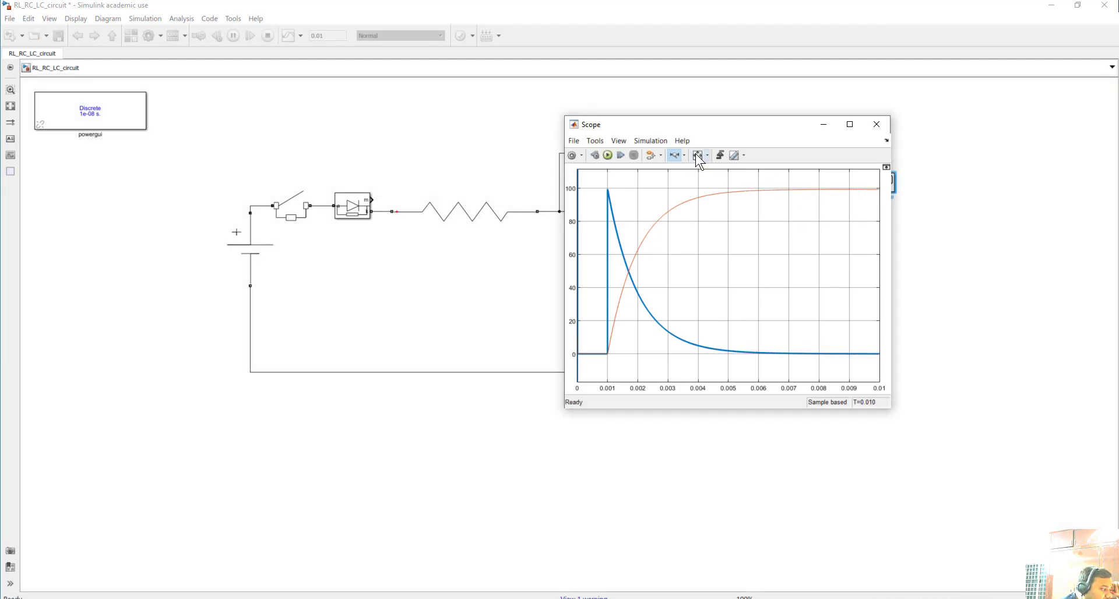
left_click(695, 154)
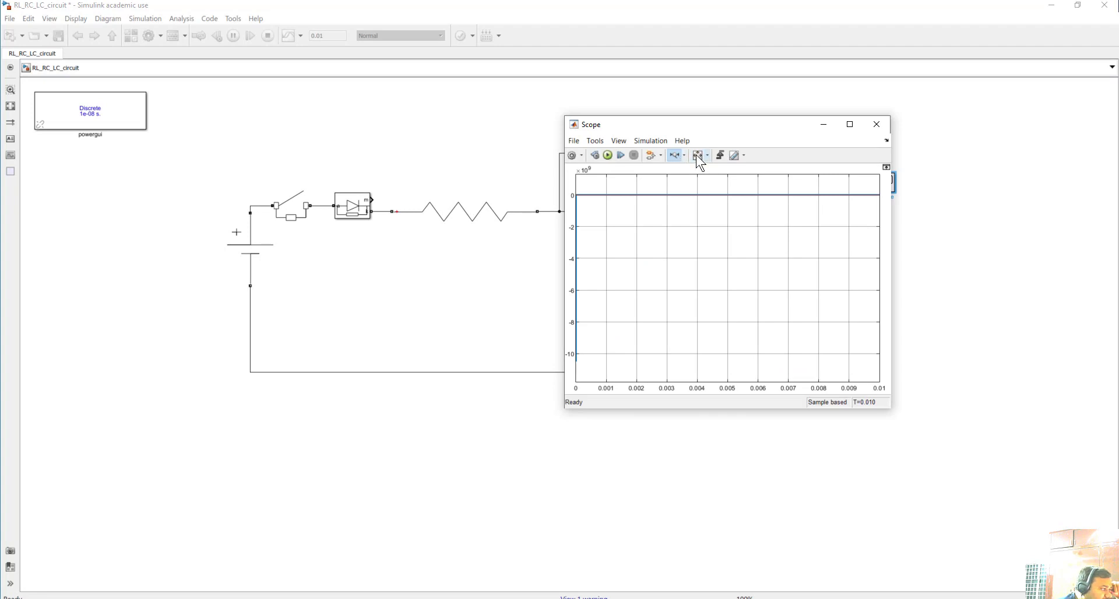
left_click(849, 124)
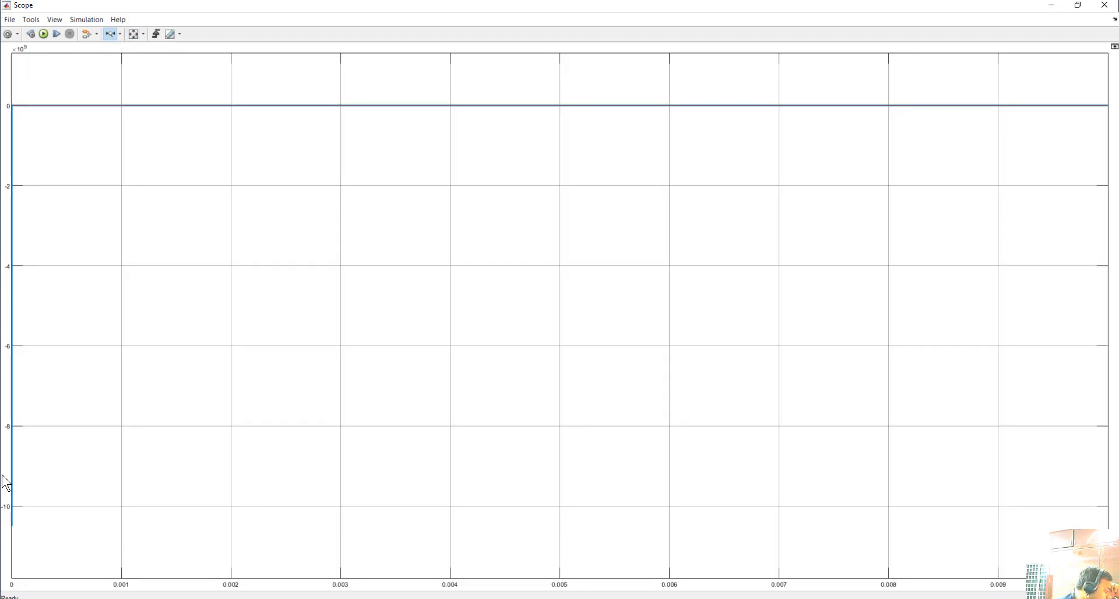
Step: Examine the inductor voltage pulse near time zero up close, ending with the full scope view restored
left_click_drag(69, 383, 3, 365)
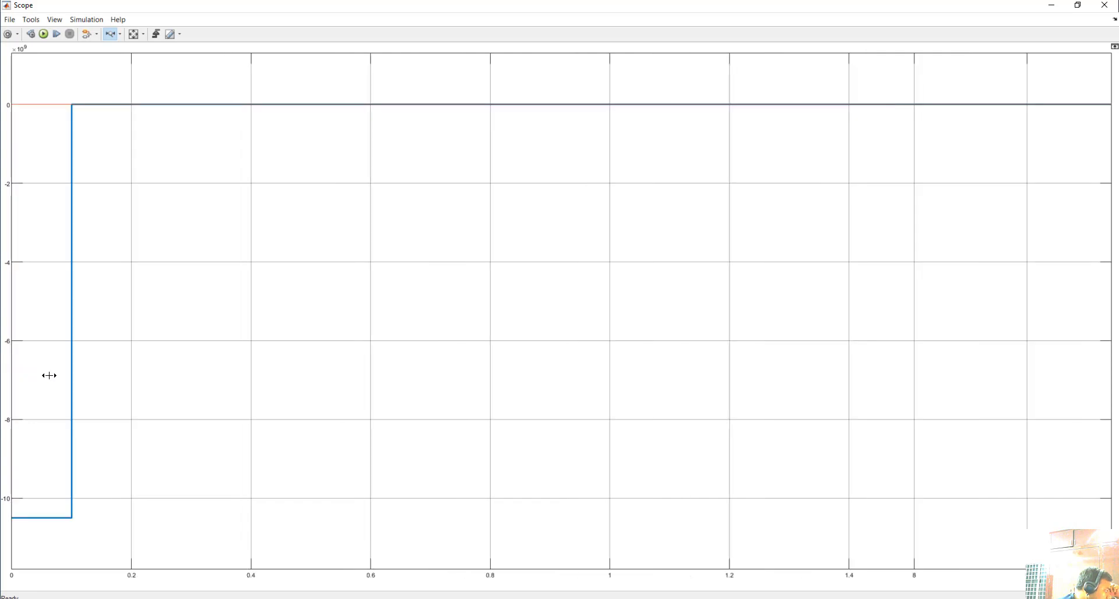
left_click_drag(72, 381, 123, 402)
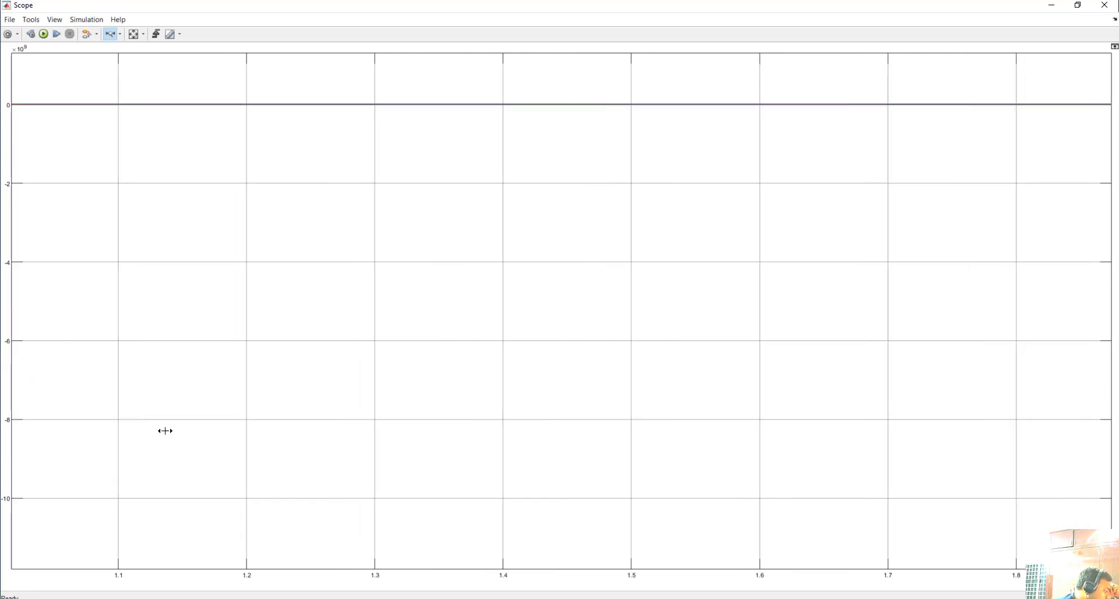
left_click(133, 35)
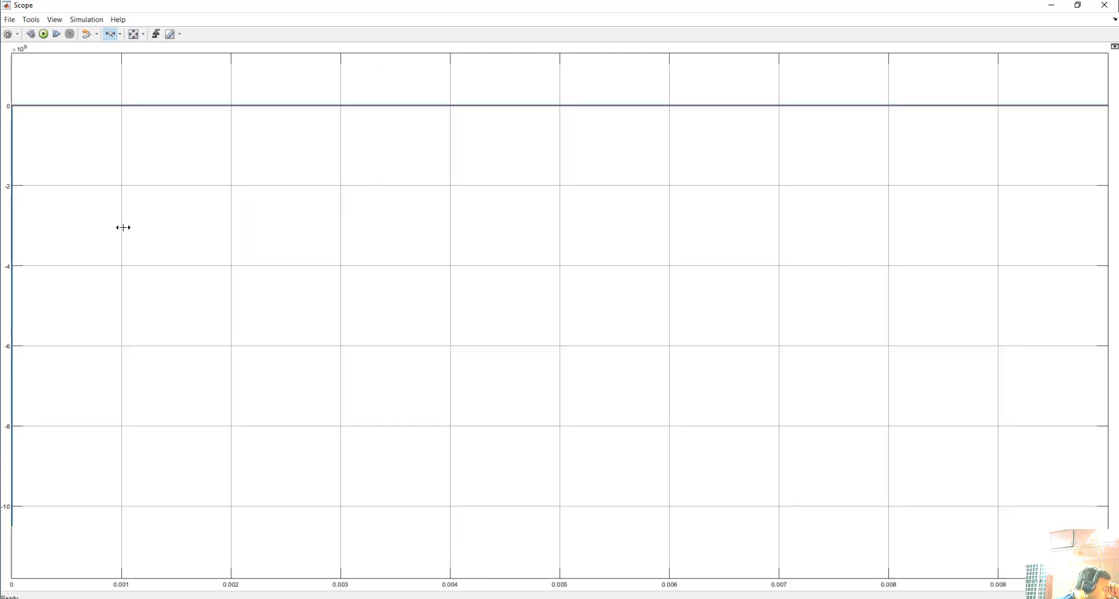
Step: Magnify the time axis around the edge of the initial negative inductor voltage pulse, and restore the full scope view
double_click(16, 356)
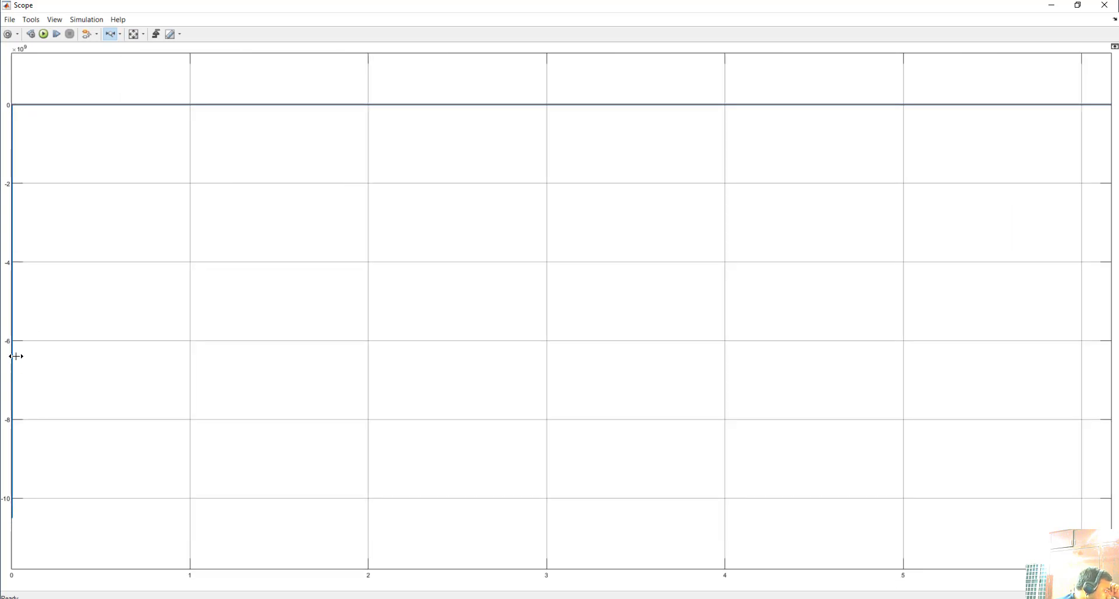
left_click_drag(11, 355, 22, 358)
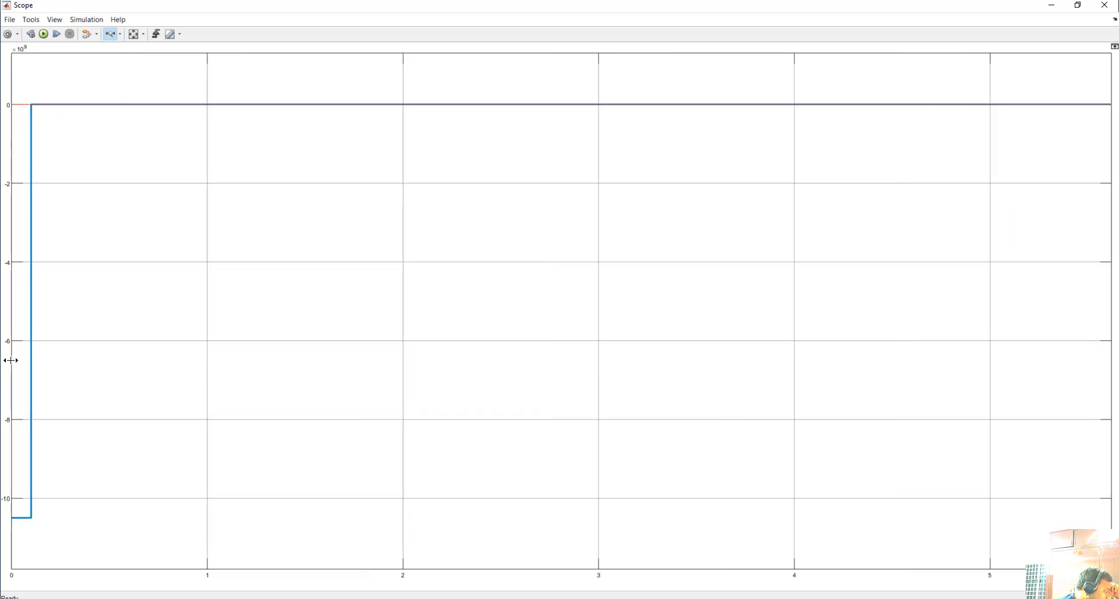
left_click(11, 360)
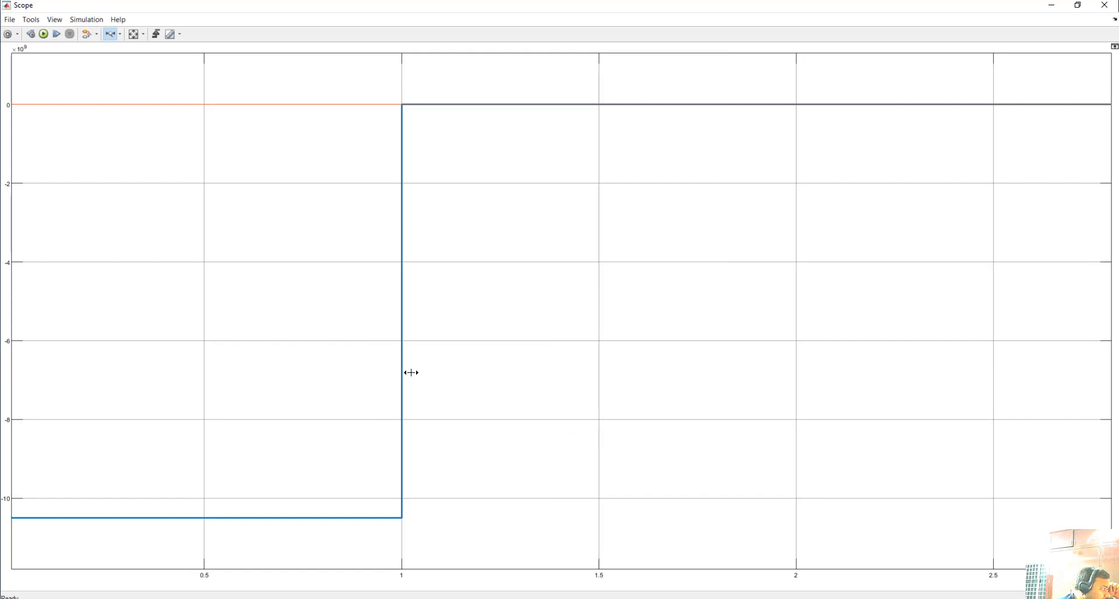
left_click_drag(494, 379, 376, 376)
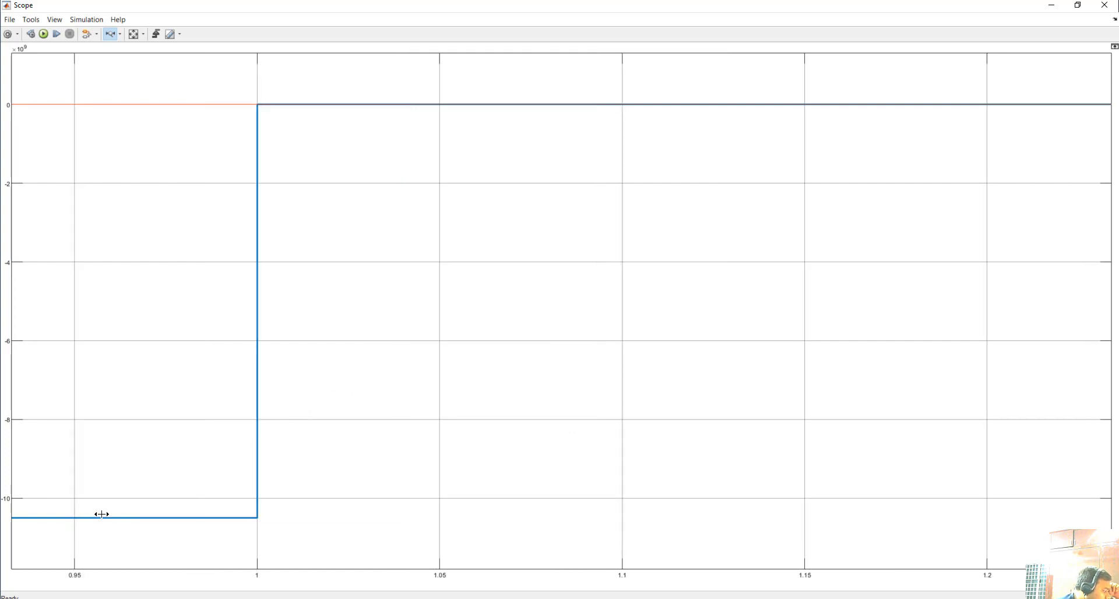
left_click(134, 35)
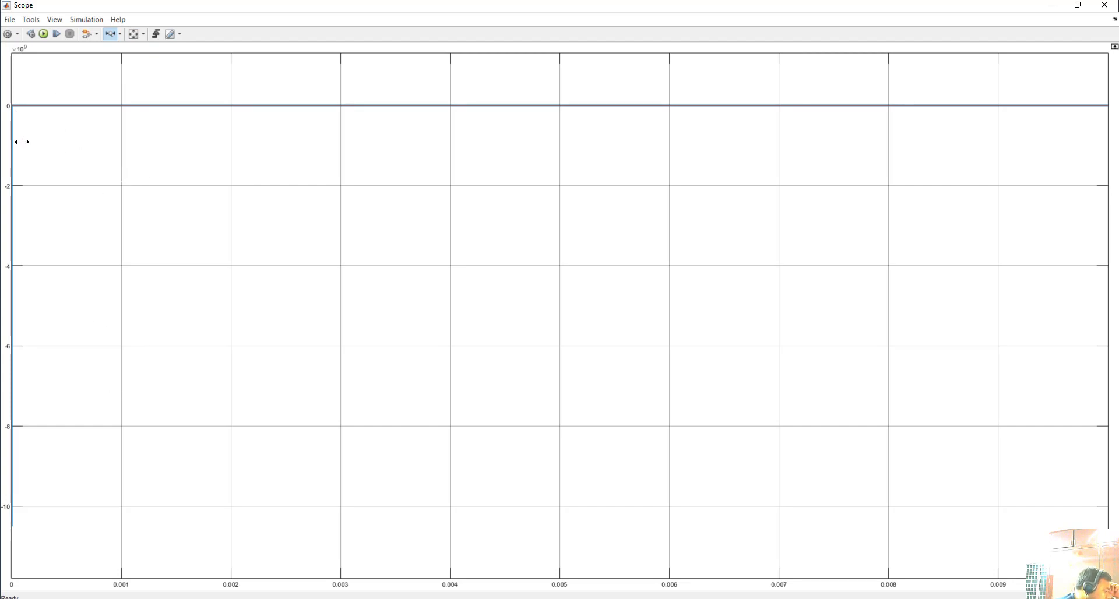
left_click_drag(25, 144, 6, 137)
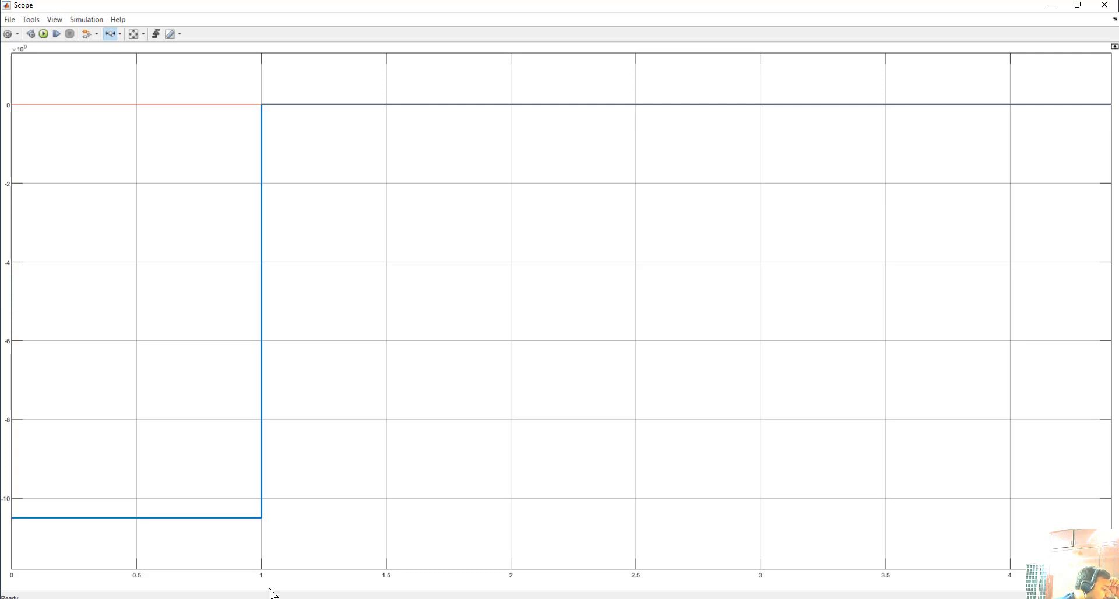
left_click(134, 35)
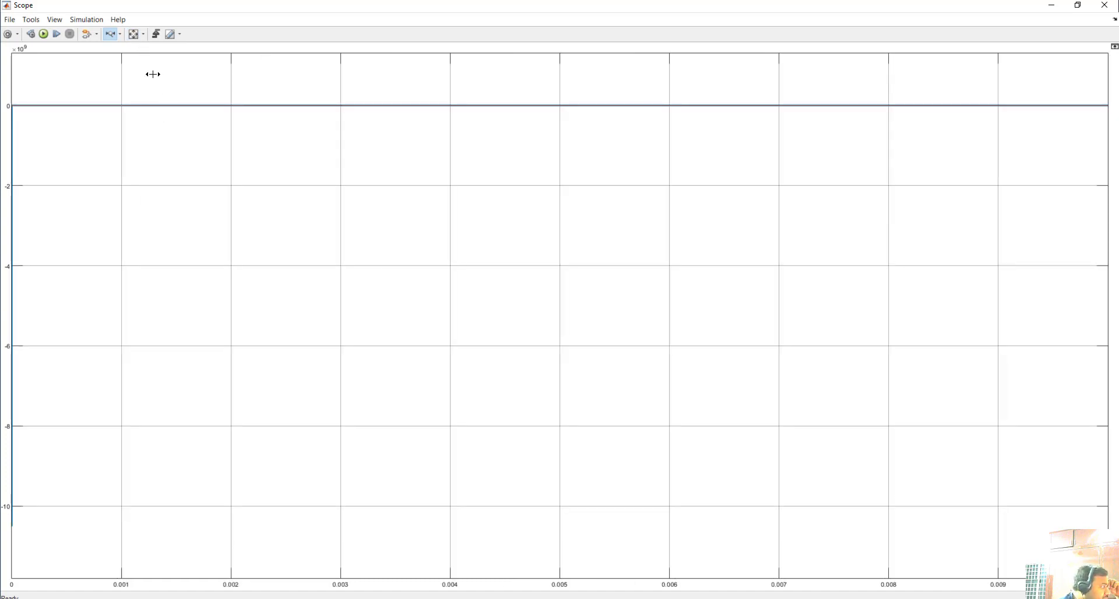
Step: Run the circuit simulation again from the model and bring its scope results back up
left_click(1049, 7)
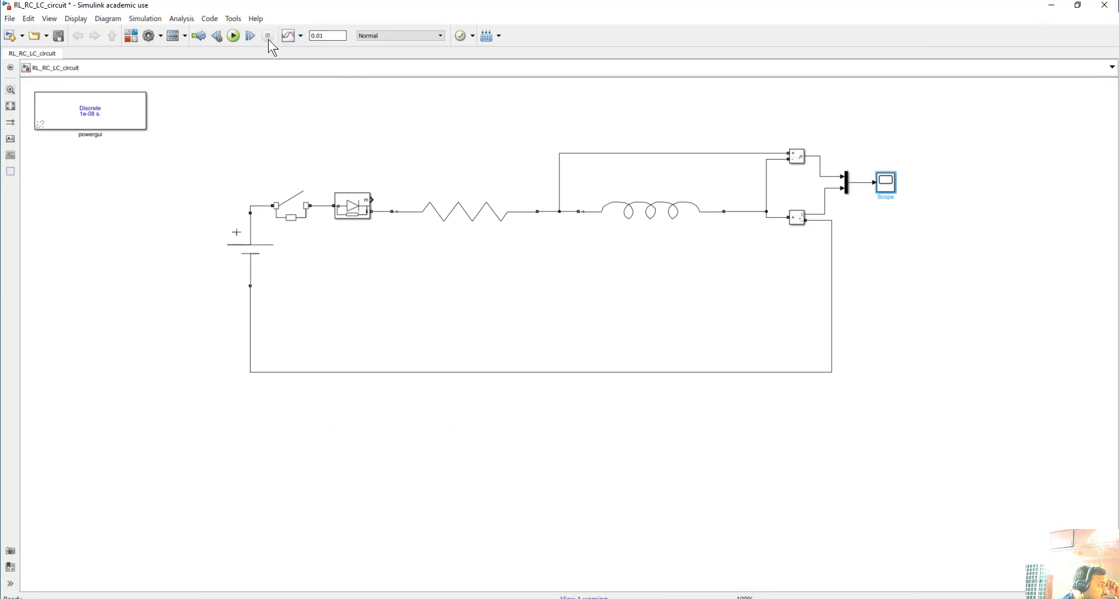
left_click(233, 35)
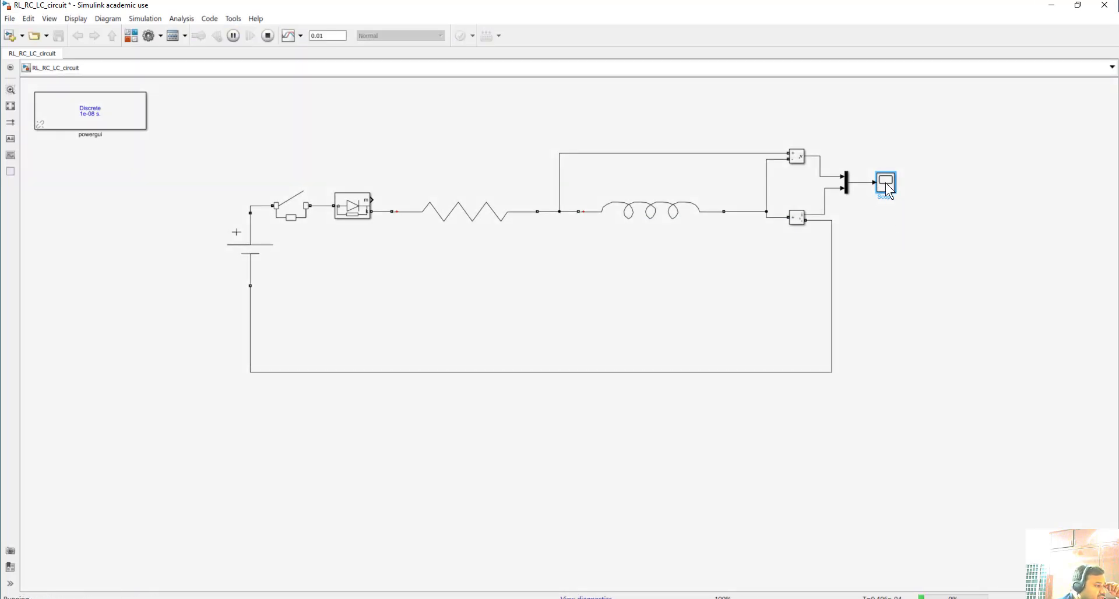
double_click(886, 183)
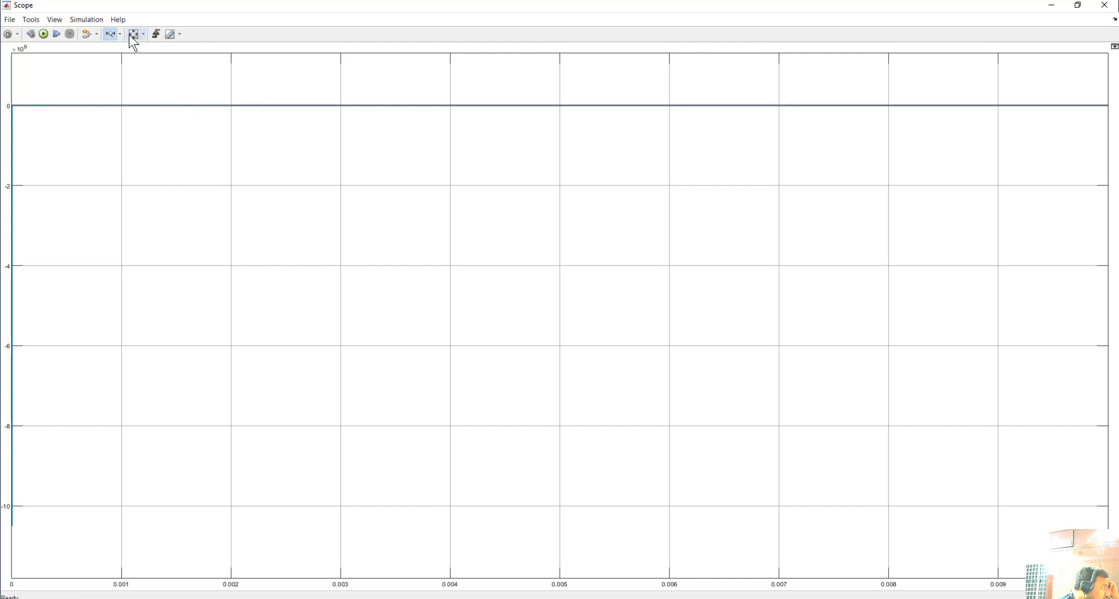
Step: Magnify only the vertical axis around zero until the voltage and current curves after switch closing at 0.001 s can be compared
left_click(122, 36)
left_click(113, 74)
left_click_drag(178, 96, 226, 182)
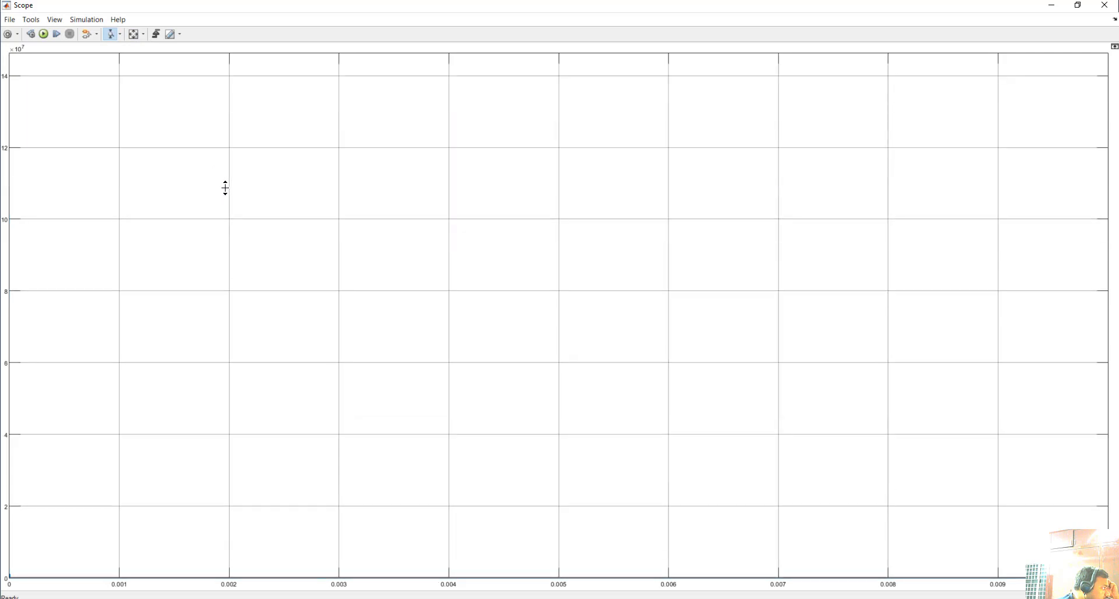
left_click(135, 34)
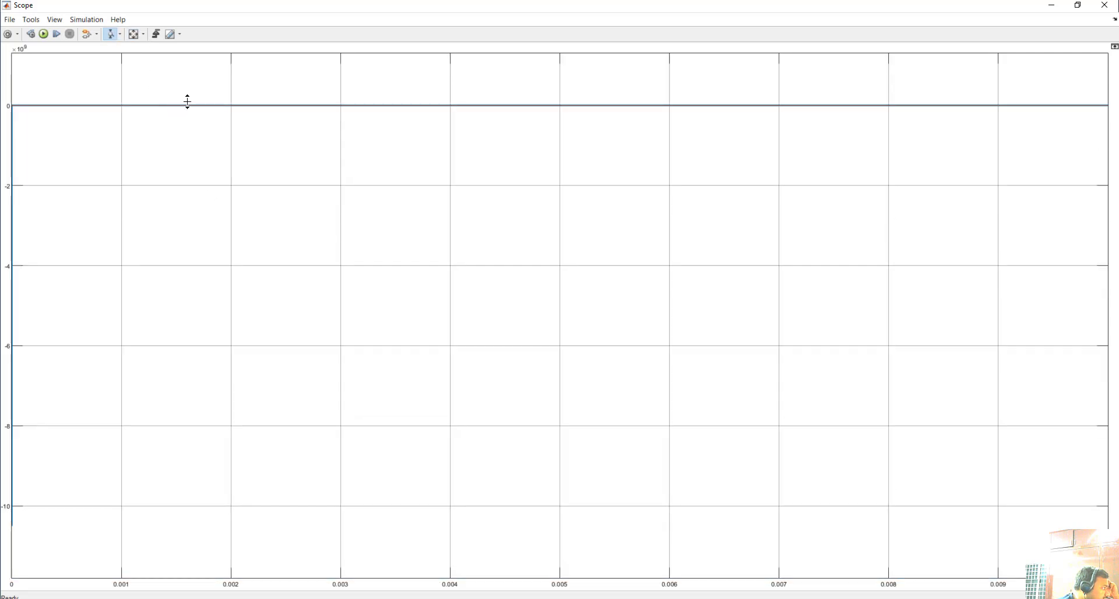
left_click_drag(193, 112, 200, 104)
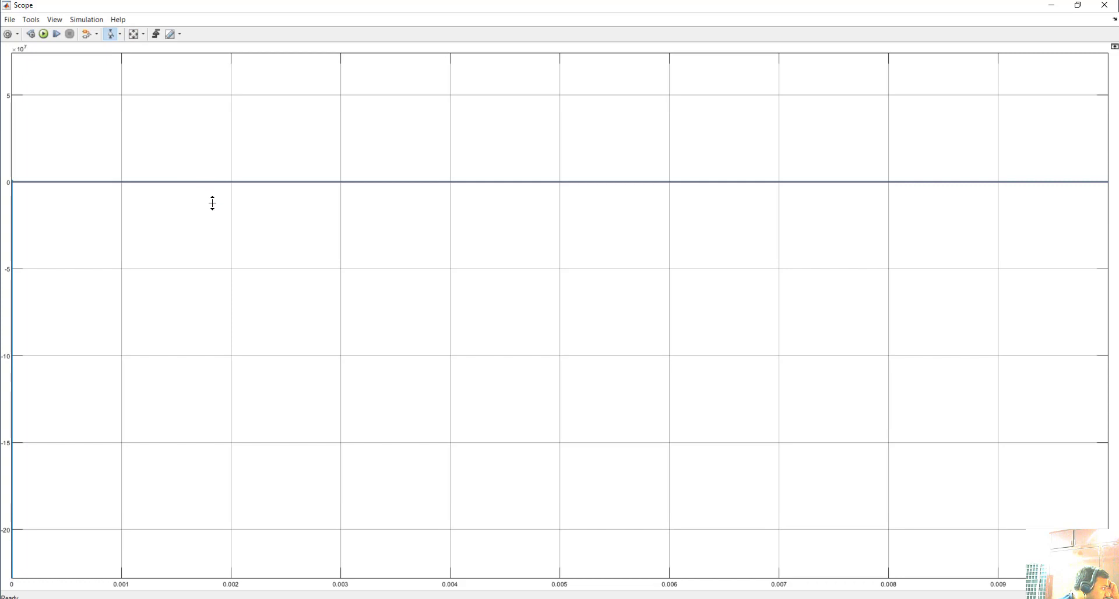
left_click_drag(213, 203, 227, 166)
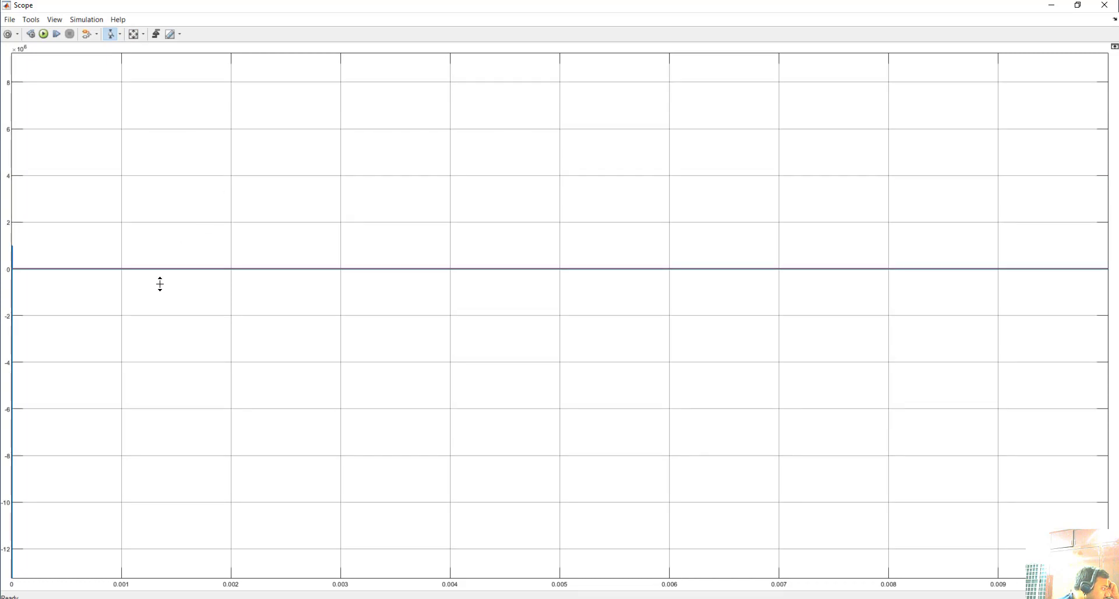
left_click_drag(160, 288, 186, 252)
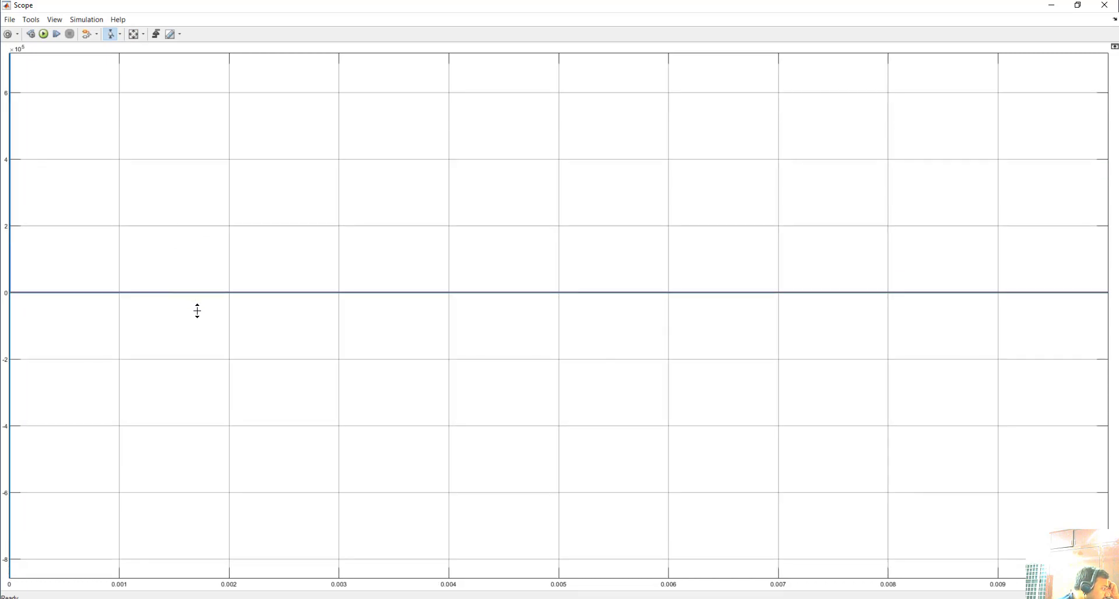
mouse_move(197, 310)
left_mouse_down()
mouse_move(205, 279)
mouse_move(205, 309)
left_mouse_up()
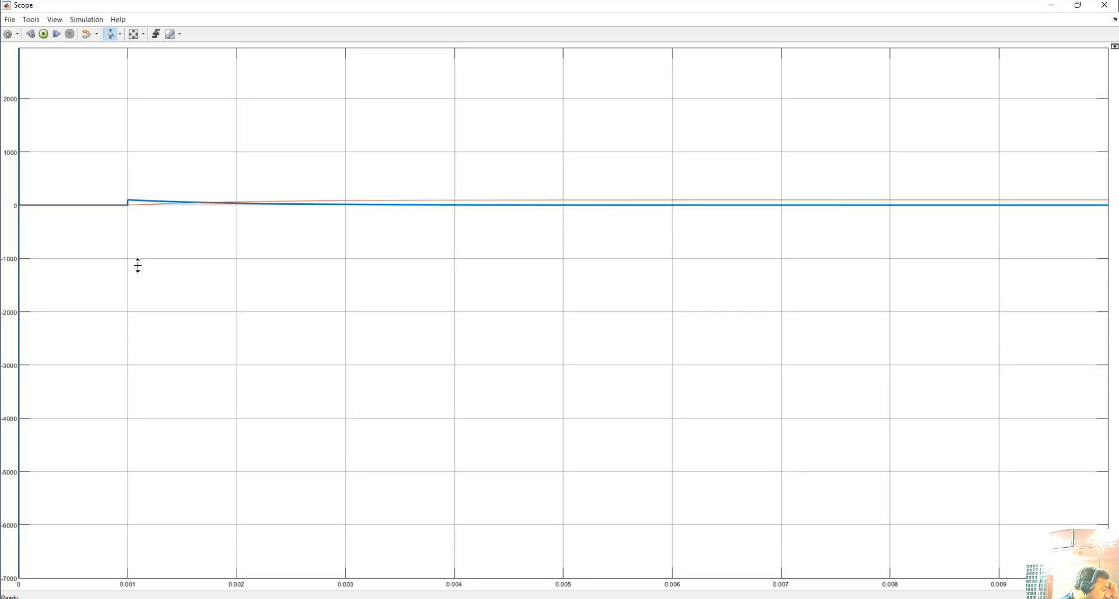
left_click_drag(122, 149, 151, 290)
left_click_drag(117, 130, 173, 340)
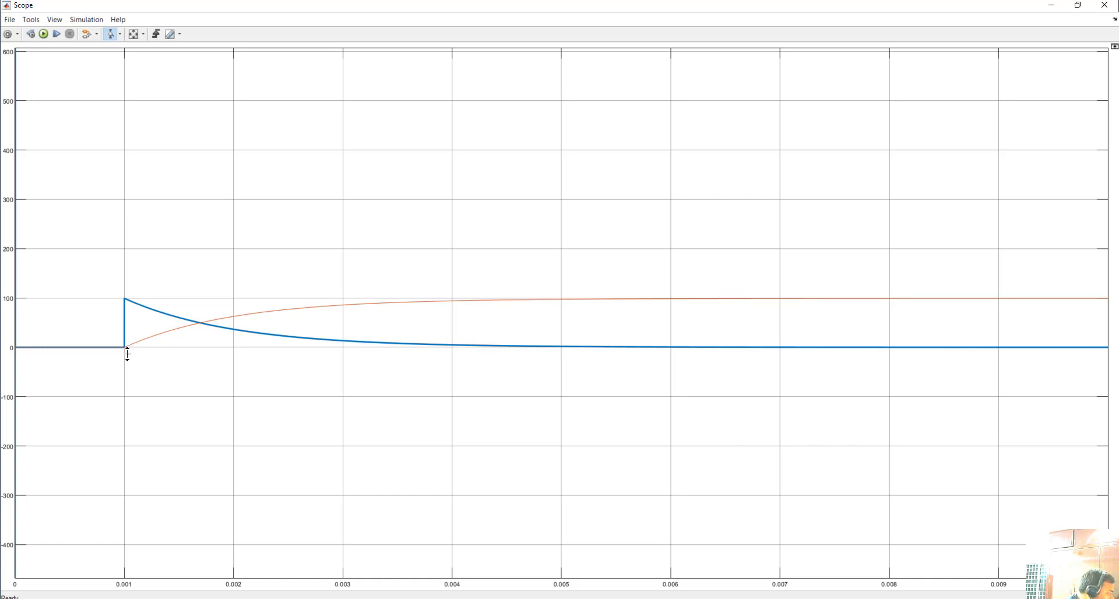
Step: Inspect the curves' starting level at 0.001 s up close, and zoom out until both full curves fit
left_click_drag(110, 337, 114, 368)
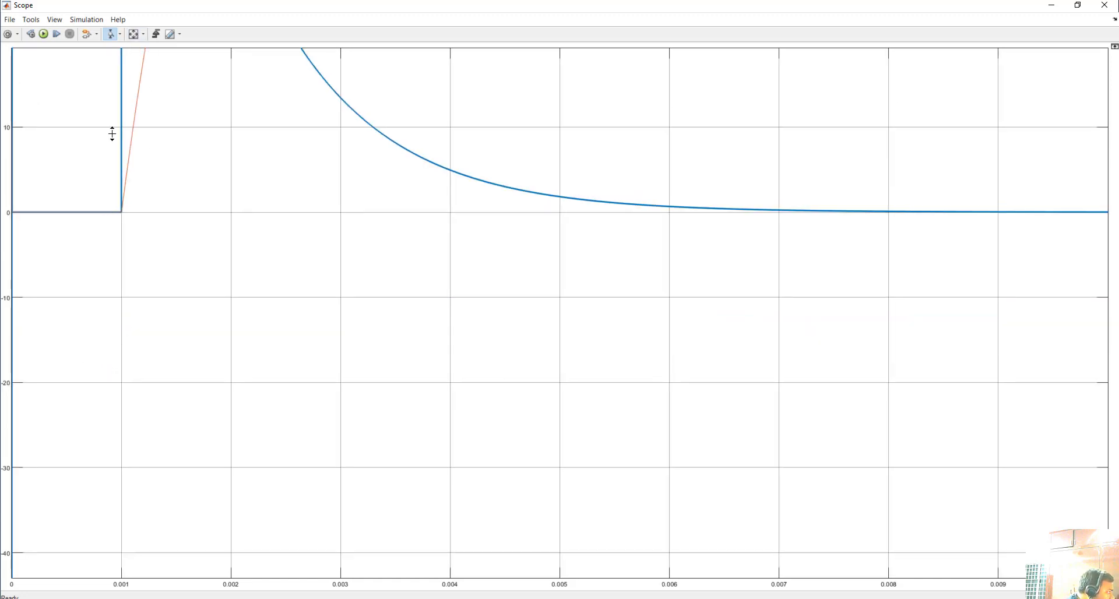
left_click(121, 34)
left_click(112, 75)
left_click(115, 143)
left_click(124, 154)
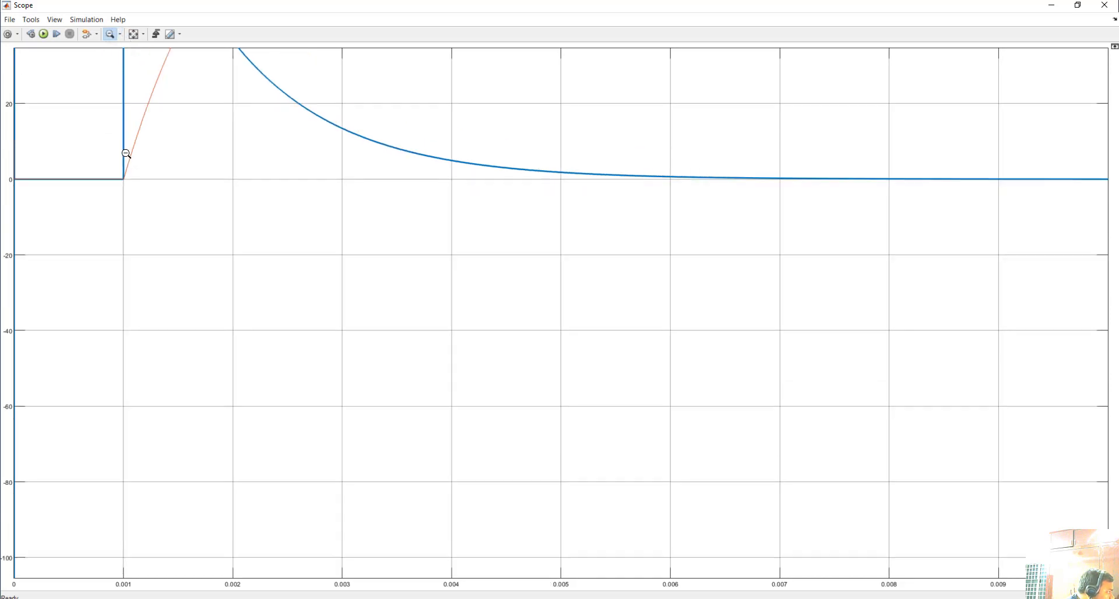
left_click(126, 141)
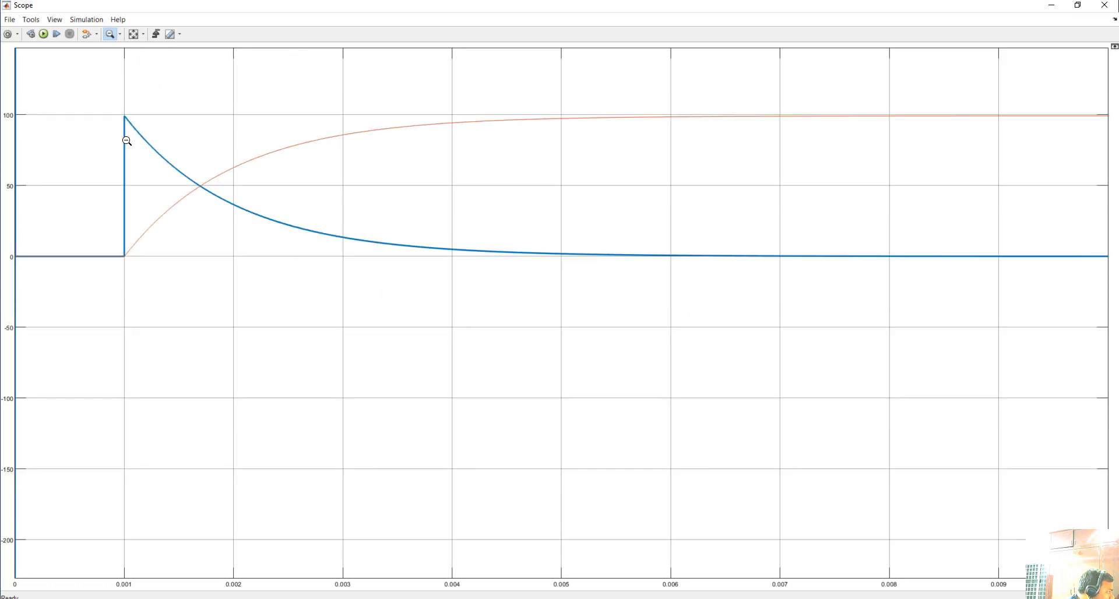
Step: Examine the signals before 0.001 s at very fine vertical scale around zero, and zoom back out to both full curves
left_click(120, 34)
left_click(112, 74)
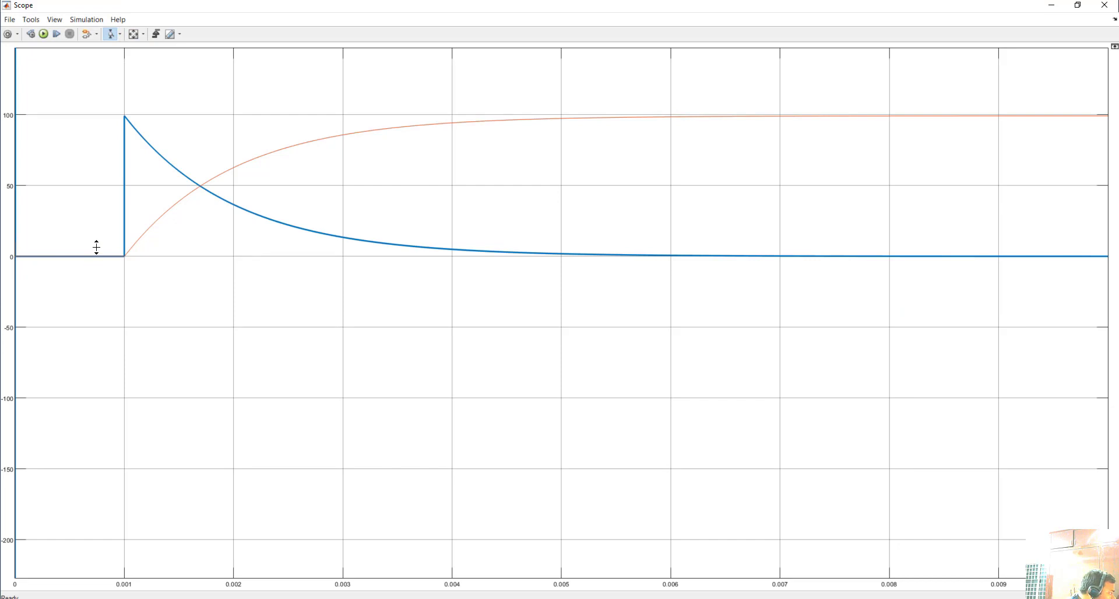
left_click_drag(103, 281, 78, 168)
left_click_drag(90, 245, 101, 293)
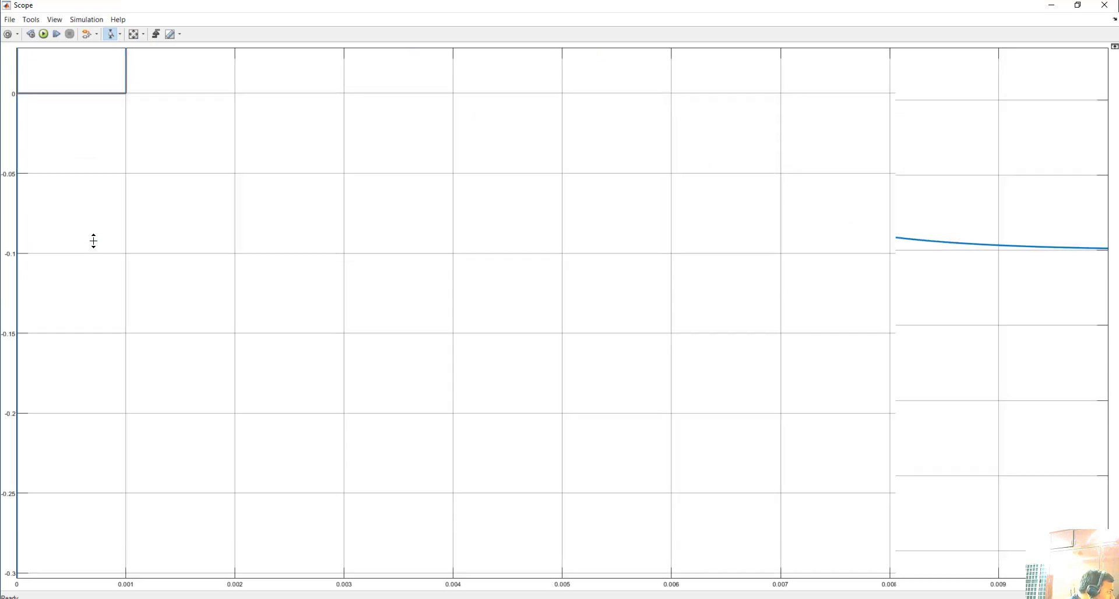
left_click_drag(93, 115, 99, 72)
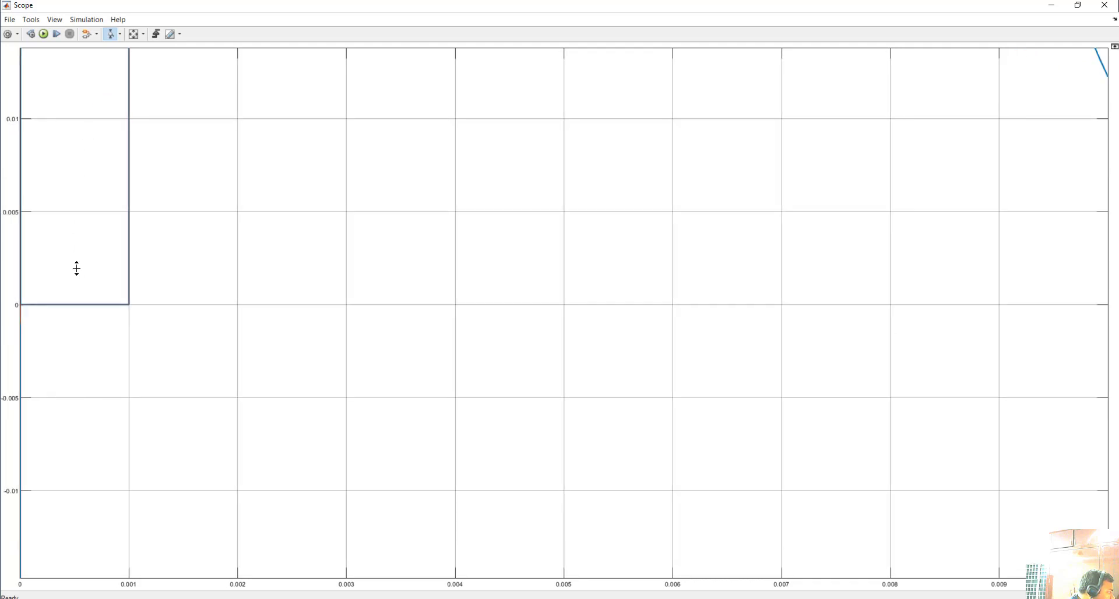
left_click_drag(107, 323, 107, 297)
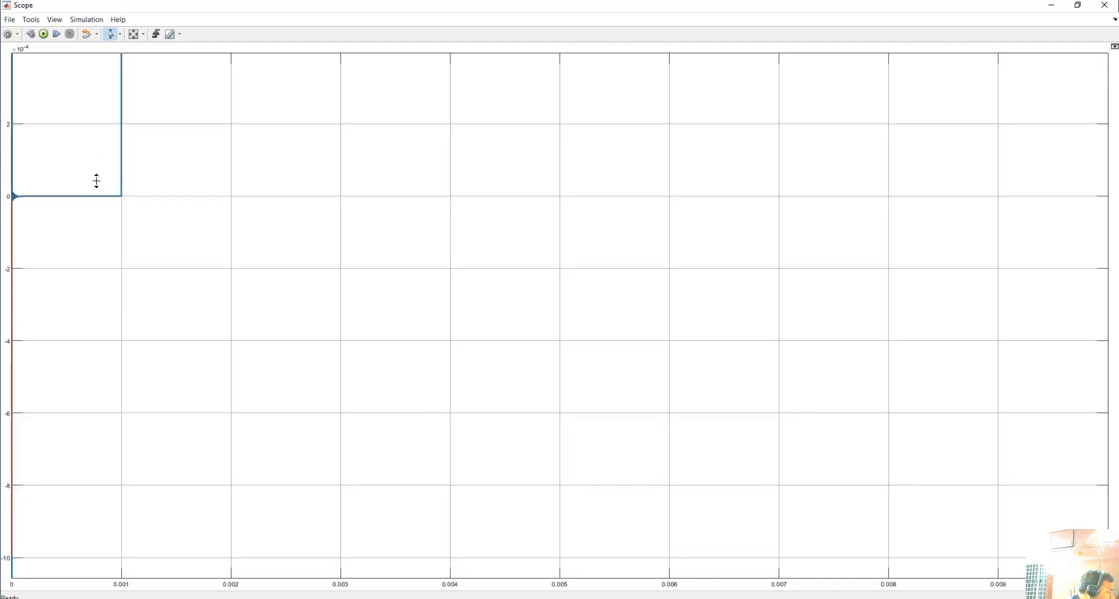
left_click_drag(97, 181, 95, 327)
left_click_drag(84, 116, 84, 191)
left_click_drag(65, 245, 94, 302)
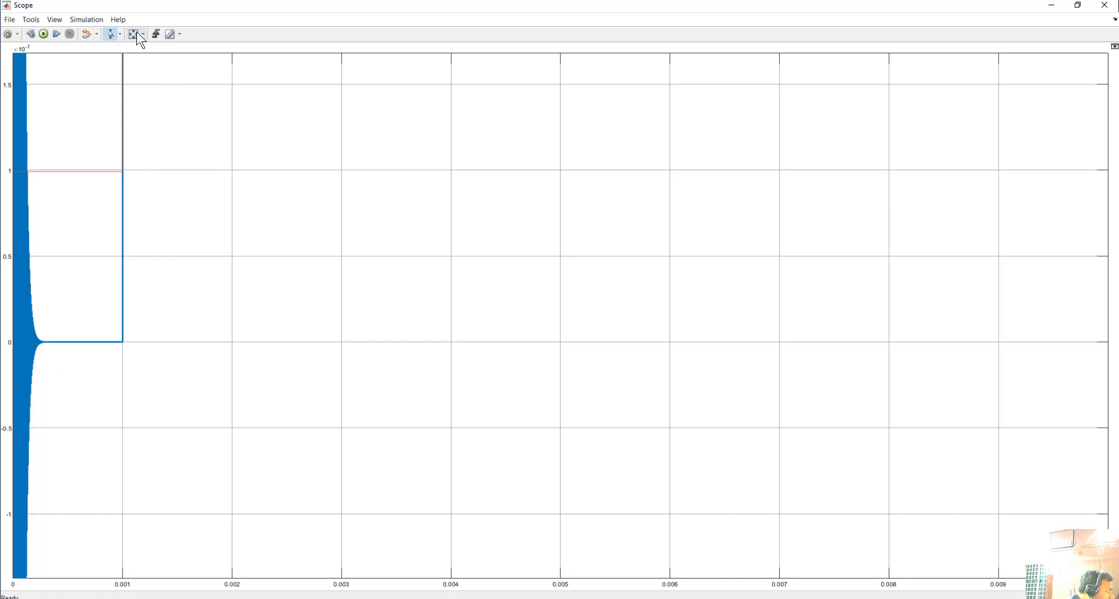
left_click(120, 34)
left_click(112, 74)
left_click(121, 114)
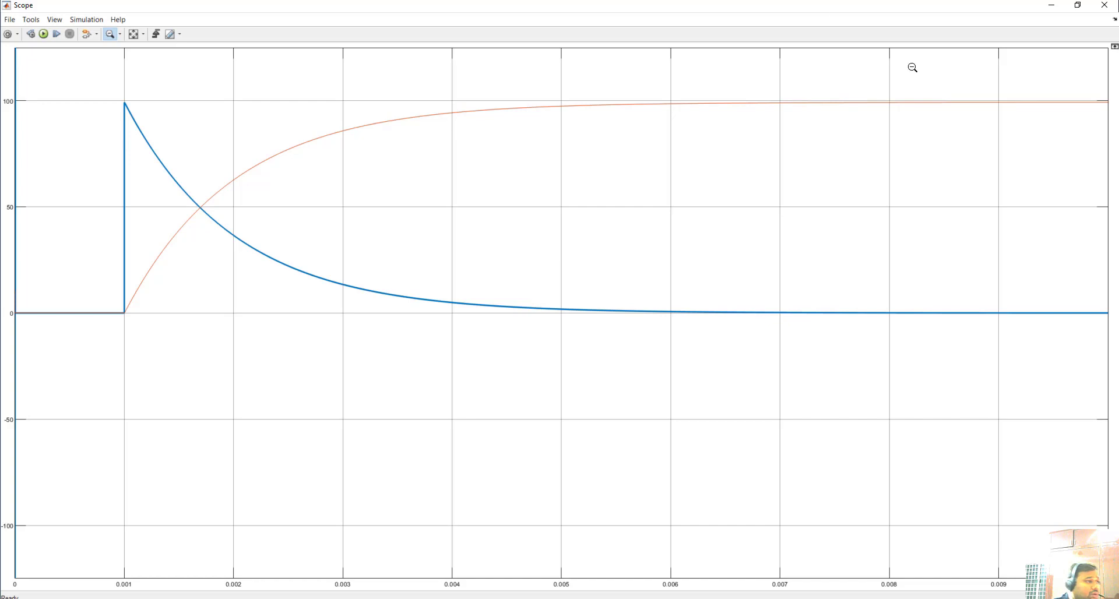
Step: Change the inductor branch in the model to branch type C with a capacitance of 1e-6 F
left_click(1051, 5)
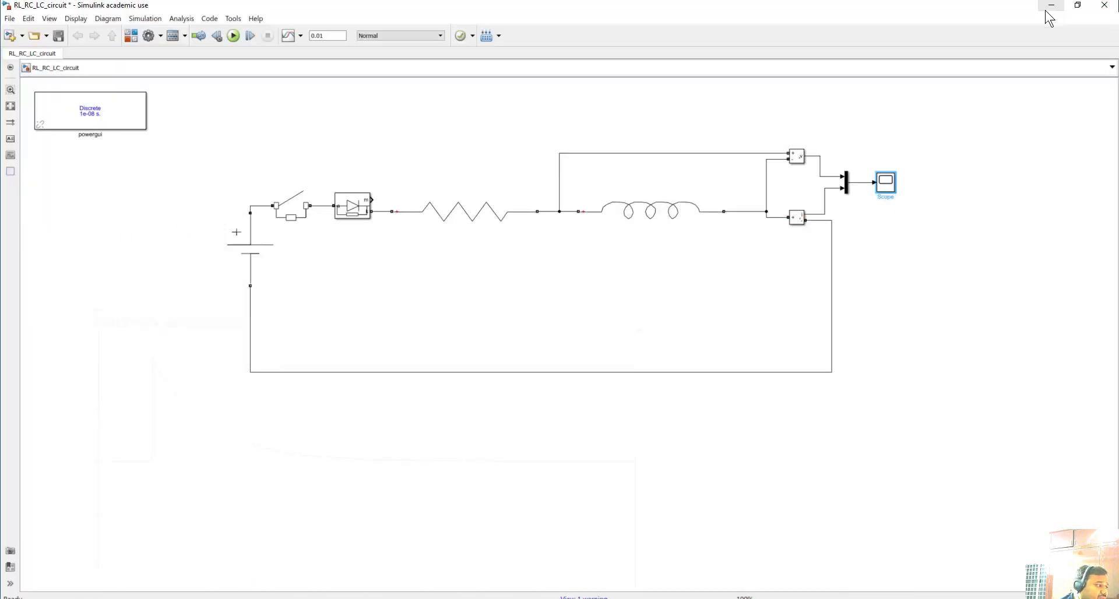
left_click(667, 213)
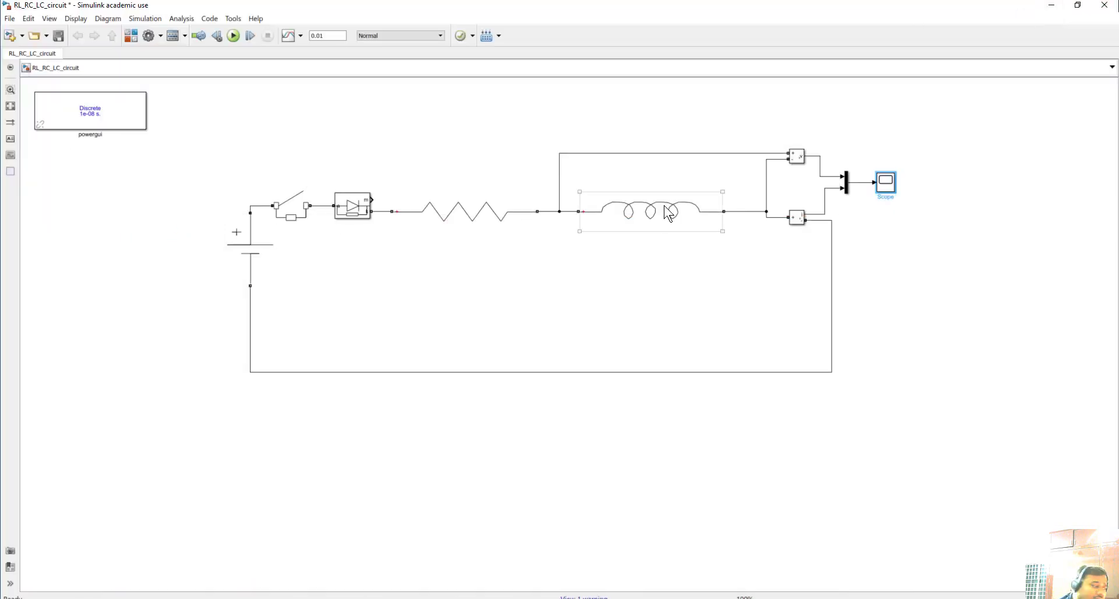
double_click(668, 213)
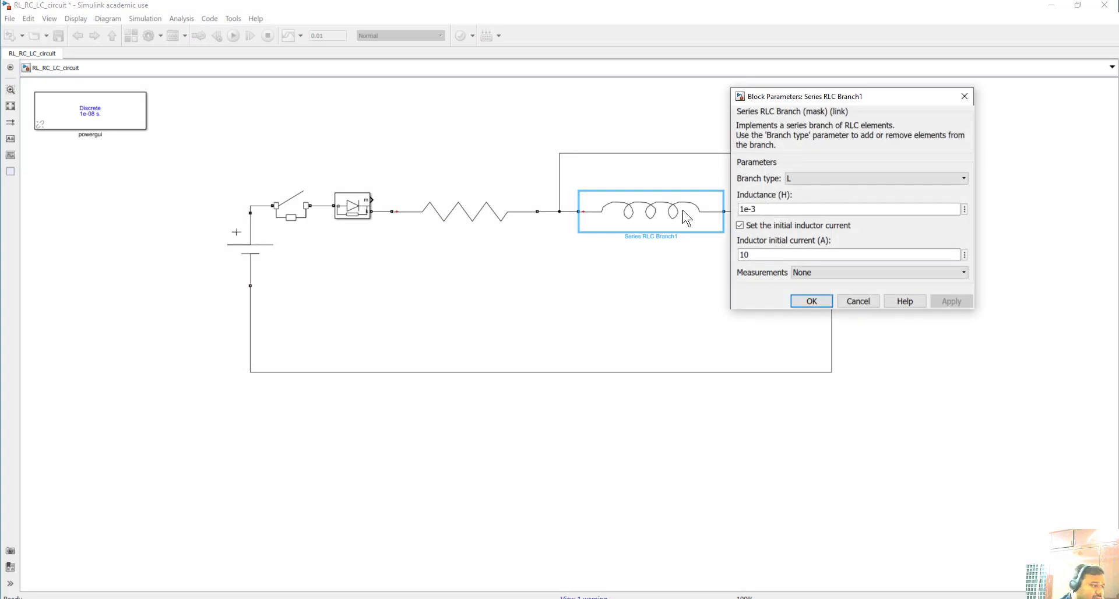
left_click(832, 180)
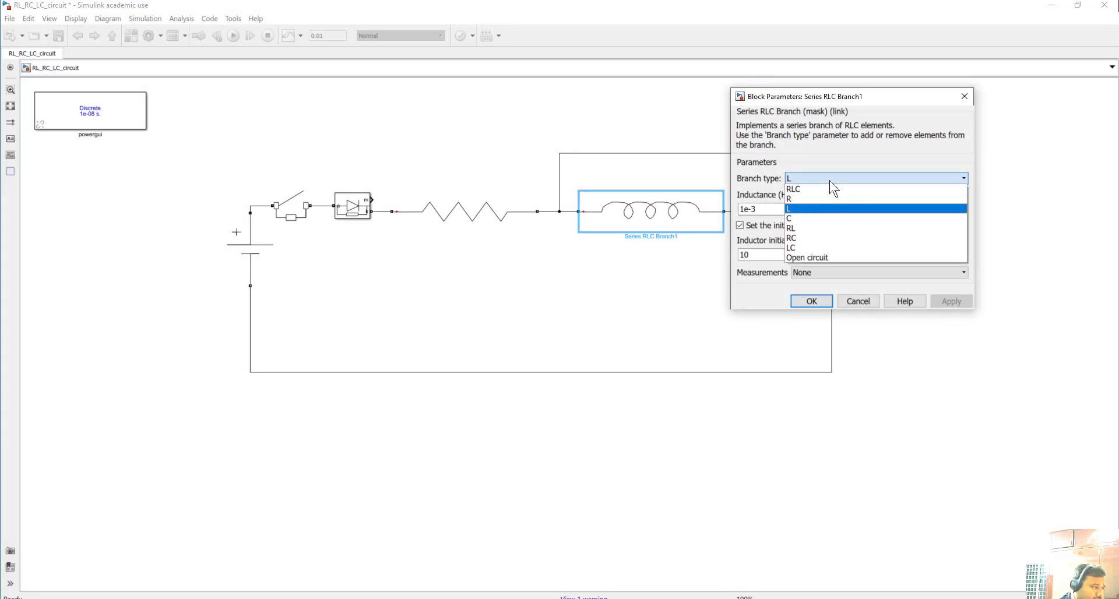
left_click(817, 218)
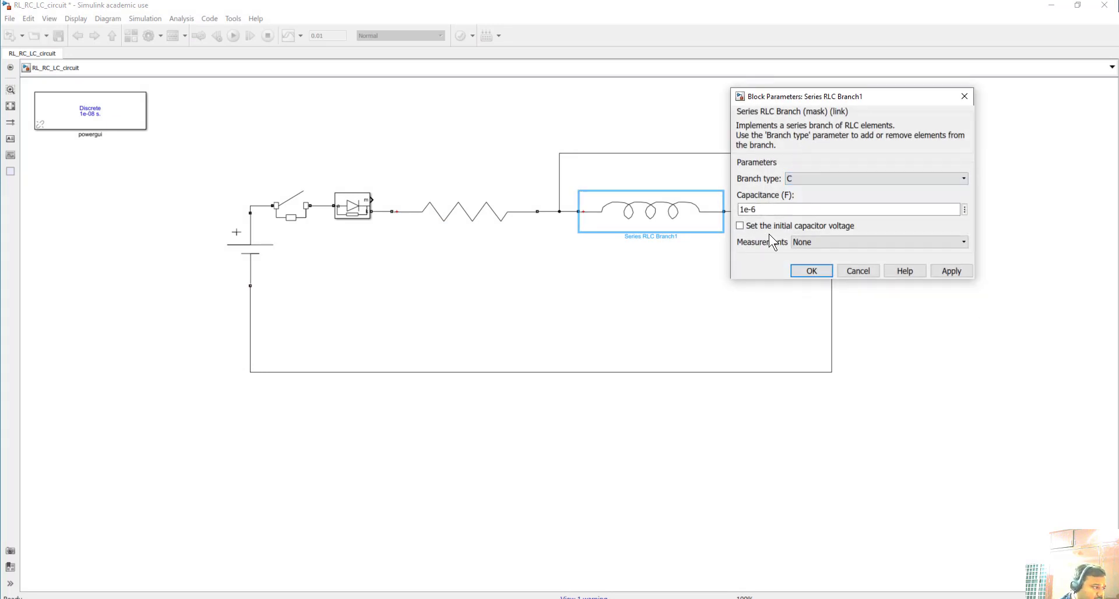
left_click(818, 270)
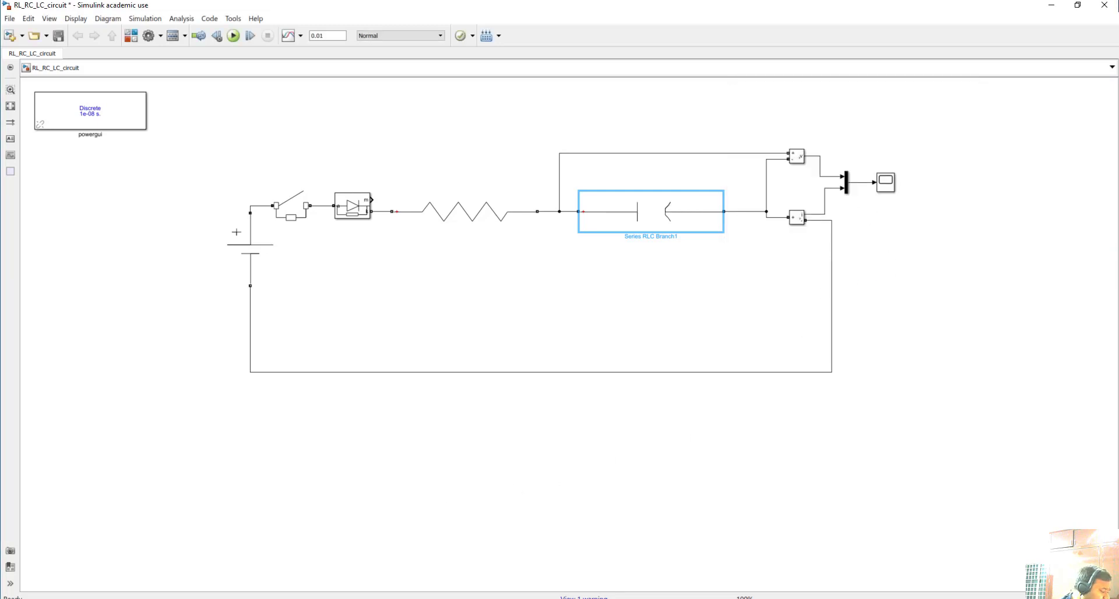
Step: Switch to Windows Journal and sketch a closed series circuit with switch, diode, resistor, capacitor and battery on the blank third page
key("alt+Tab")
scroll(747, 465, "down", 3)
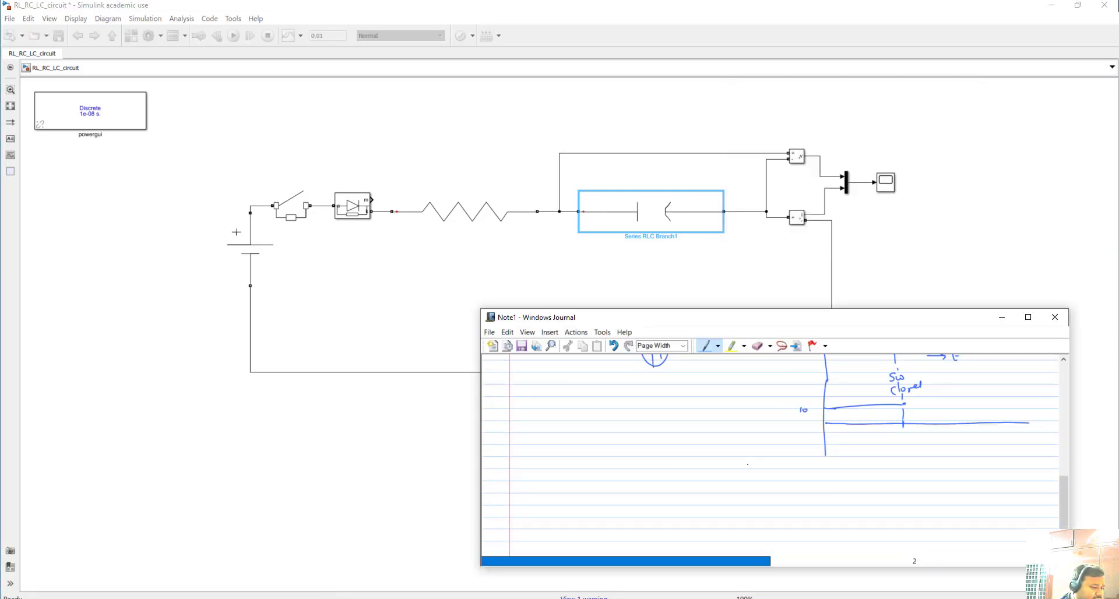
scroll(786, 324, "down", 5)
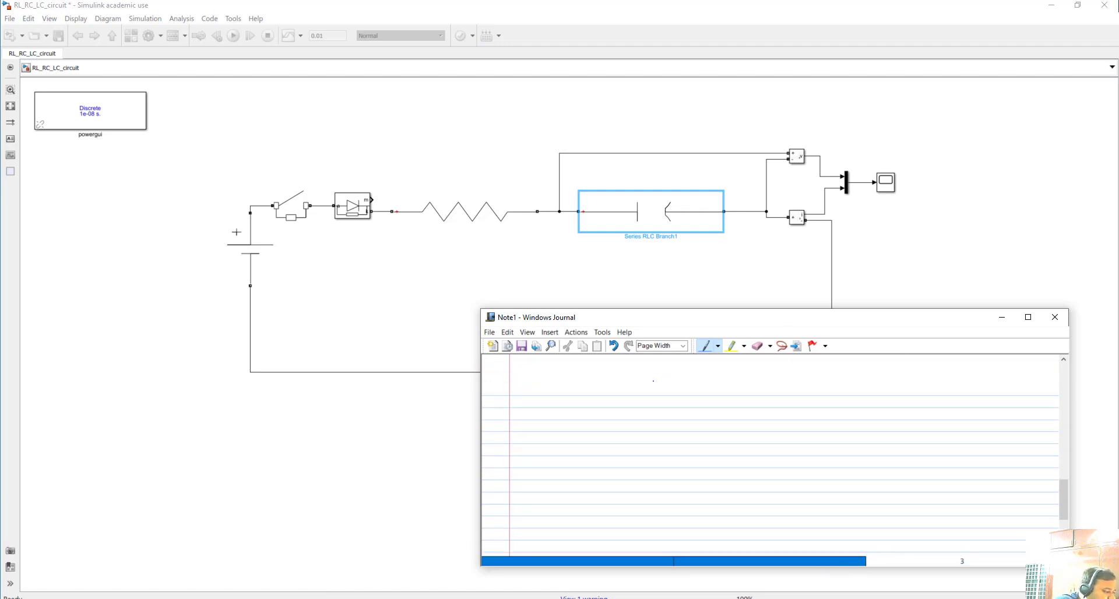
mouse_move(640, 383)
left_mouse_down()
mouse_move(694, 390)
mouse_move(704, 376)
mouse_move(730, 389)
mouse_move(776, 377)
left_mouse_up()
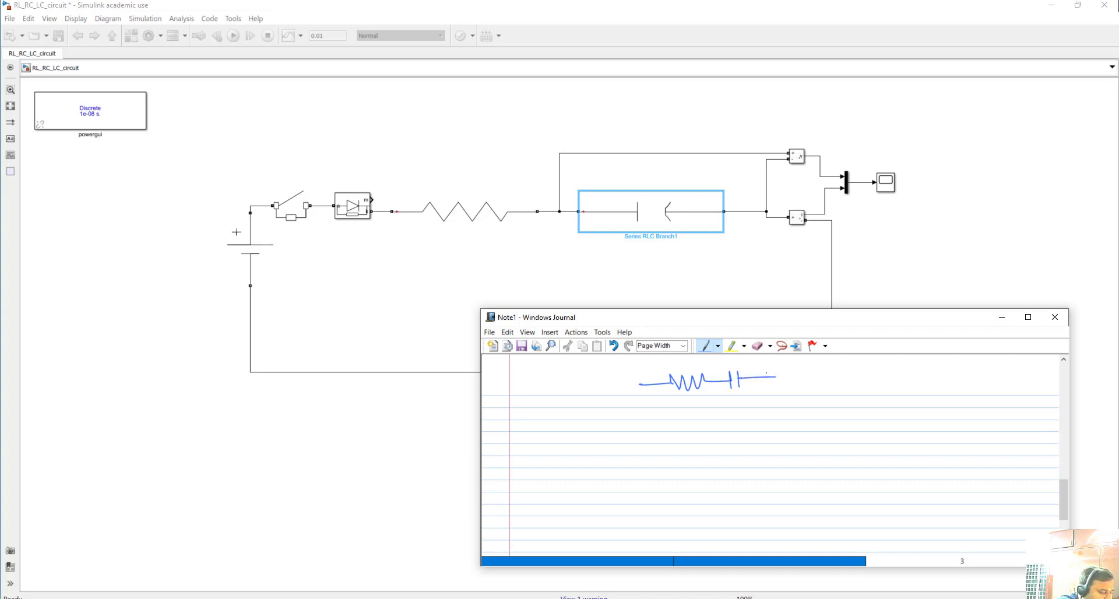
left_click_drag(595, 382, 611, 384)
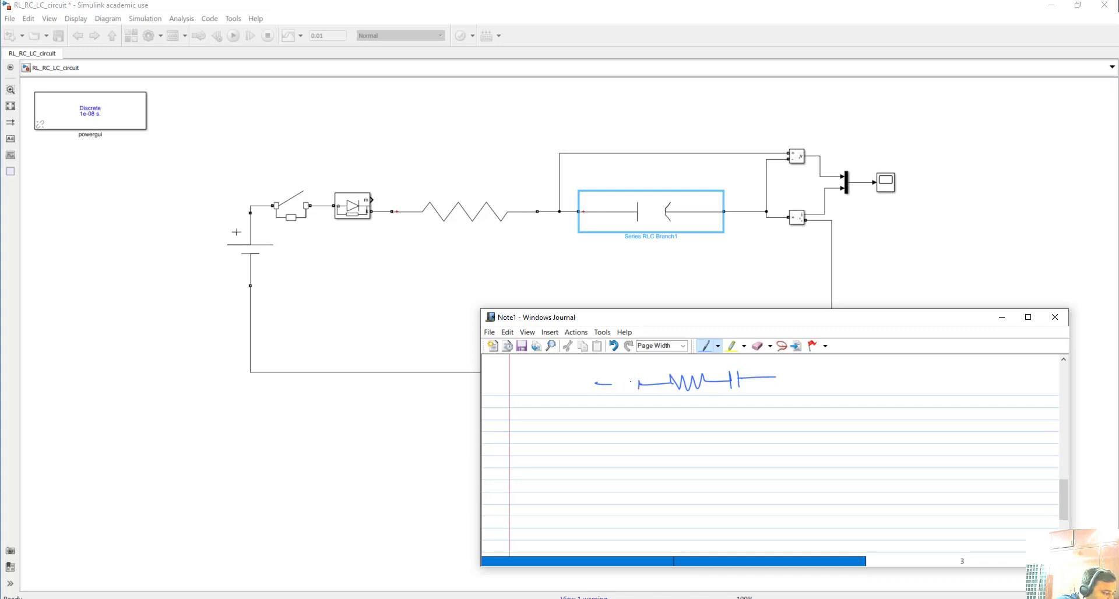
left_click_drag(639, 383, 629, 383)
mouse_move(593, 383)
left_mouse_down()
mouse_move(594, 429)
mouse_move(658, 430)
mouse_move(658, 447)
mouse_move(788, 422)
left_mouse_up()
left_click_drag(776, 377, 786, 421)
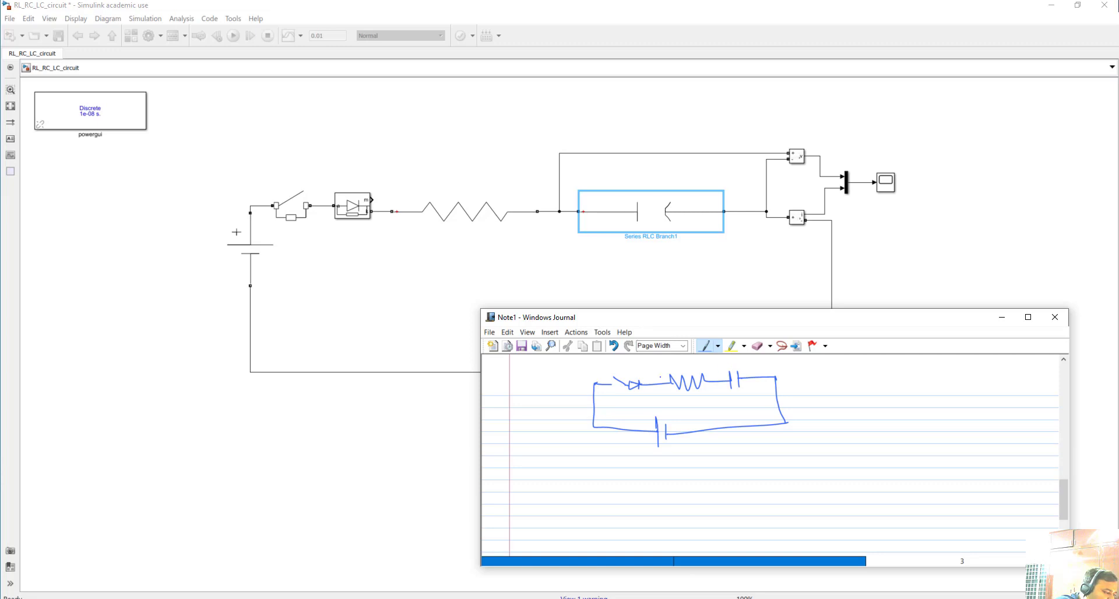
Step: Annotate the circuit sketch with the closing switch, crossed-out infinite current, R = 1 Ω and 100 V, and work out the current as 100/1 = 100 A
left_click_drag(618, 376, 606, 395)
mouse_move(718, 369)
left_mouse_down()
mouse_move(781, 364)
mouse_move(792, 373)
mouse_move(782, 372)
left_mouse_up()
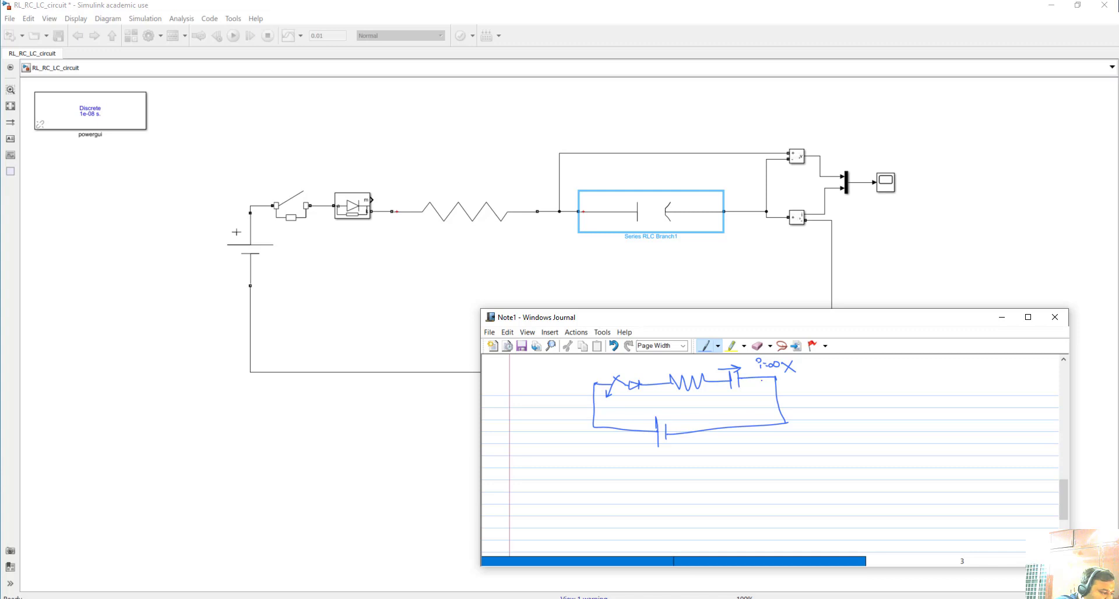
mouse_move(696, 366)
left_mouse_down()
mouse_move(701, 394)
mouse_move(680, 367)
left_mouse_up()
left_click_drag(684, 410, 725, 394)
mouse_move(657, 453)
left_mouse_down()
mouse_move(675, 448)
mouse_move(674, 461)
left_mouse_up()
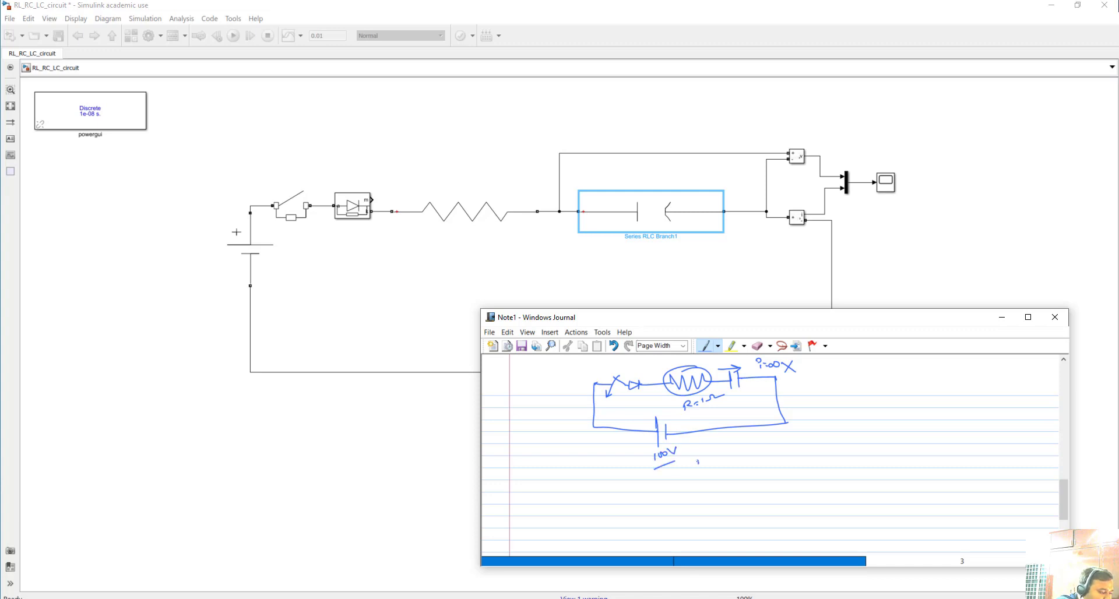
mouse_move(722, 449)
left_mouse_down()
mouse_move(752, 453)
mouse_move(746, 445)
left_mouse_up()
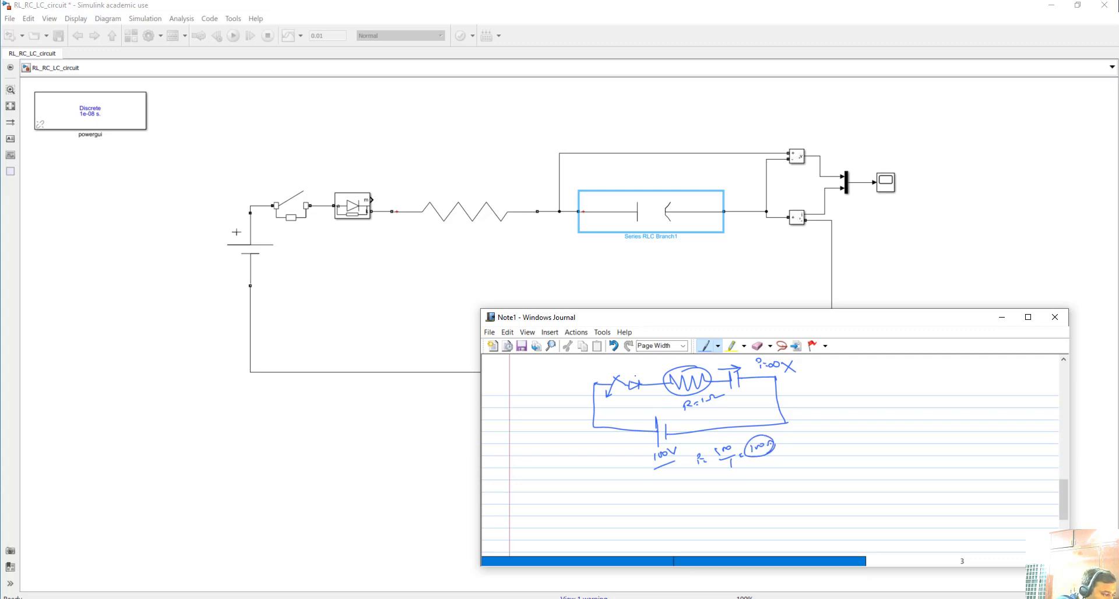
Step: Circle the diode, subtract its 0.8 V drop from the 100 V source, and write the corrected current of 99.2 A
mouse_move(629, 376)
left_mouse_down()
mouse_move(644, 380)
mouse_move(628, 374)
left_mouse_up()
left_click(683, 452)
mouse_move(689, 444)
left_mouse_down()
mouse_move(749, 431)
mouse_move(808, 455)
mouse_move(839, 441)
left_mouse_up()
mouse_move(840, 428)
left_mouse_down()
mouse_move(846, 458)
mouse_move(861, 431)
left_mouse_up()
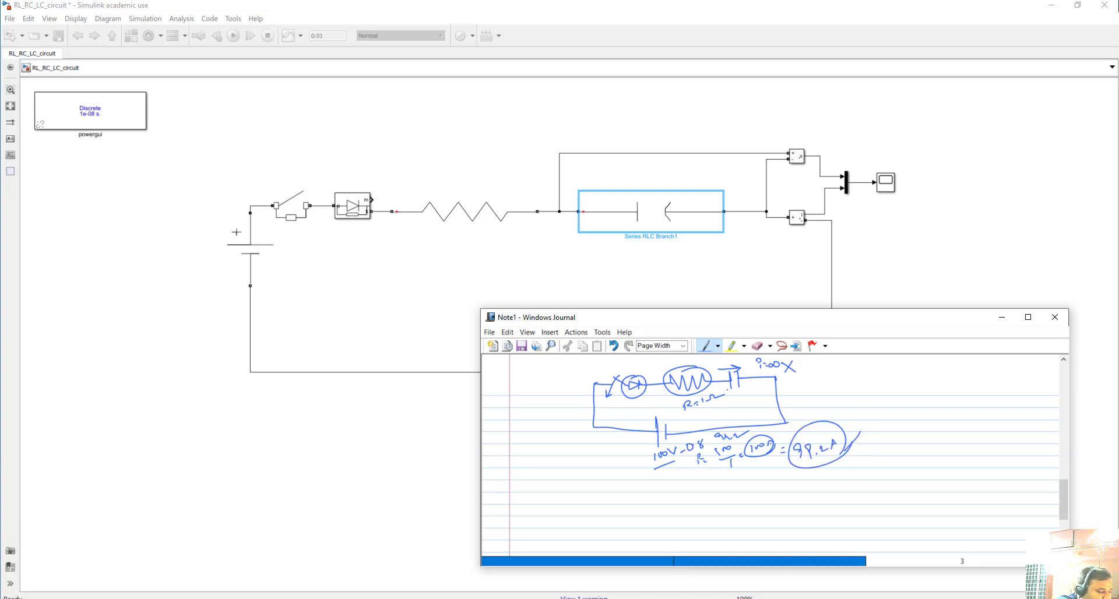
Step: Sketch a decaying curve on a pair of axes beside the circuit, and return to the Simulink model
mouse_move(855, 371)
left_mouse_down()
mouse_move(853, 415)
mouse_move(910, 401)
mouse_move(853, 404)
mouse_move(908, 402)
left_mouse_up()
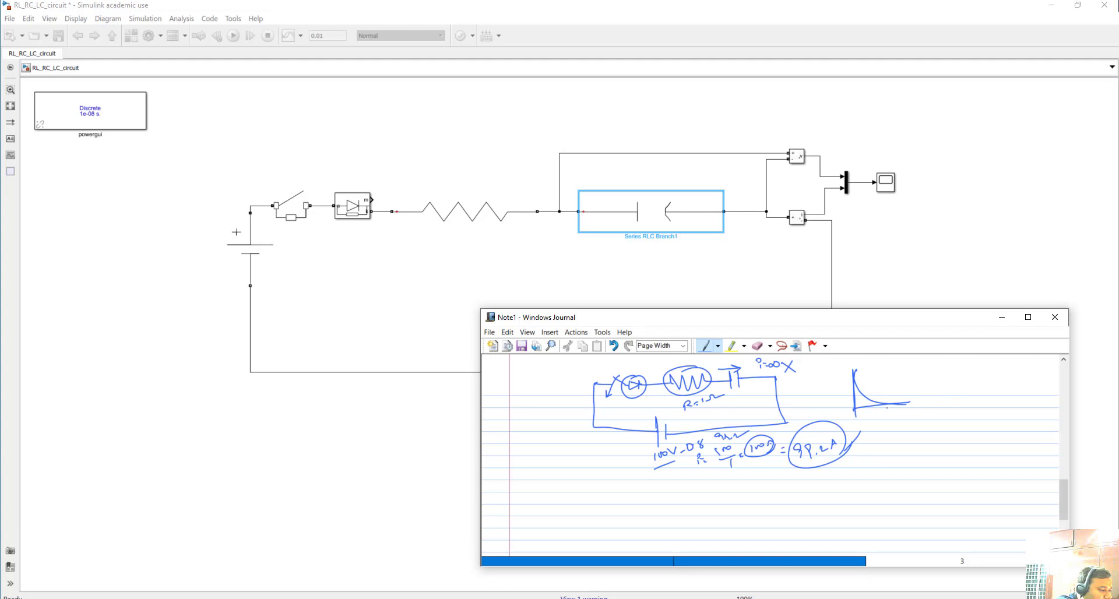
left_click_drag(892, 404, 918, 403)
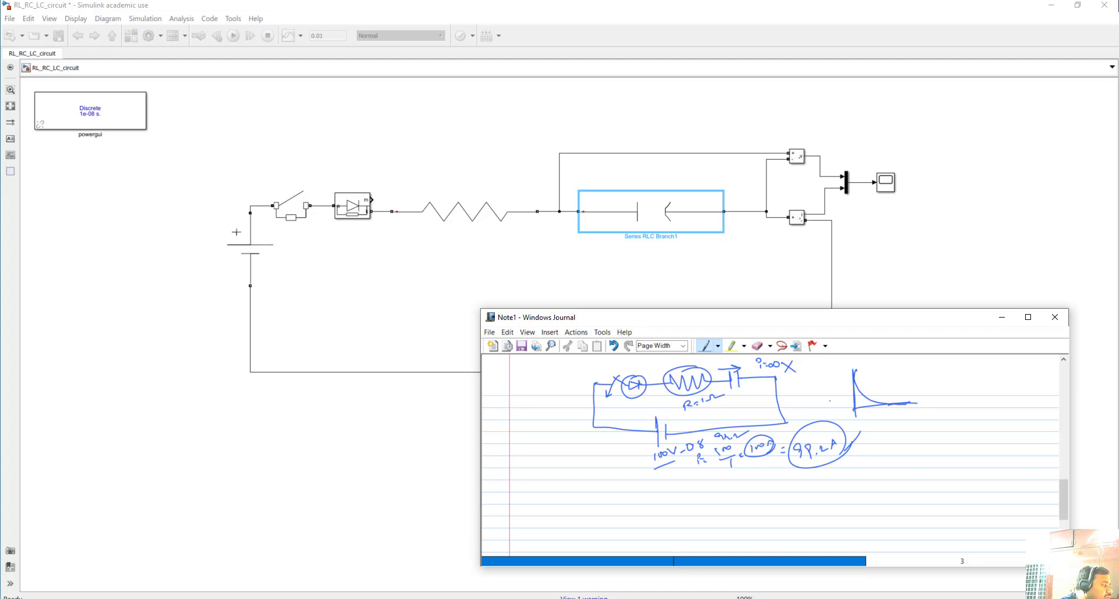
left_click(382, 283)
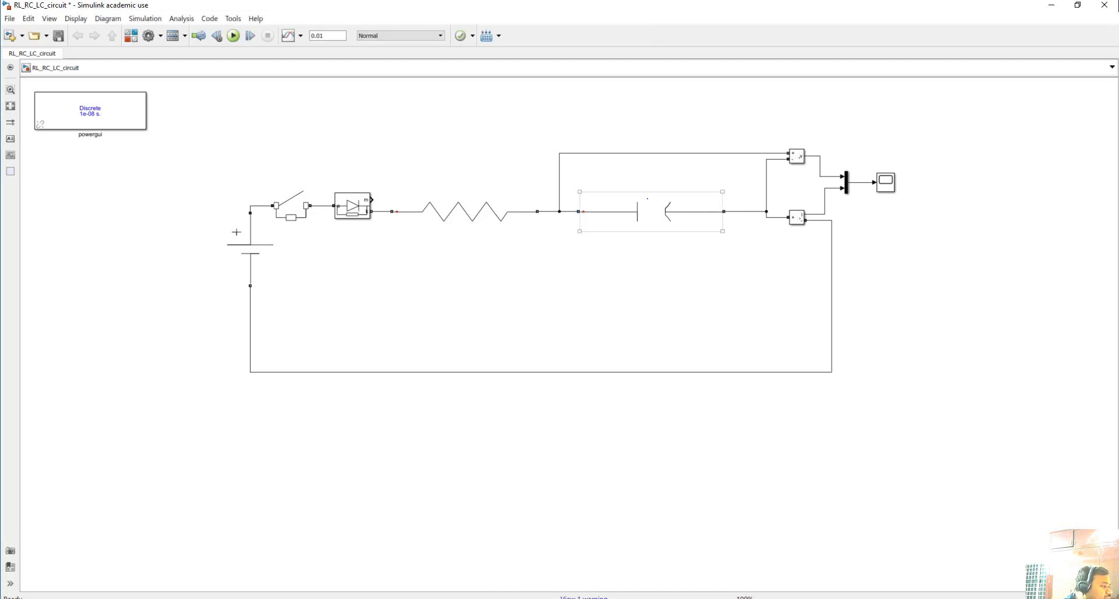
Step: Run the capacitor circuit simulation from the scope and stop it at about 0.0048 s
double_click(885, 182)
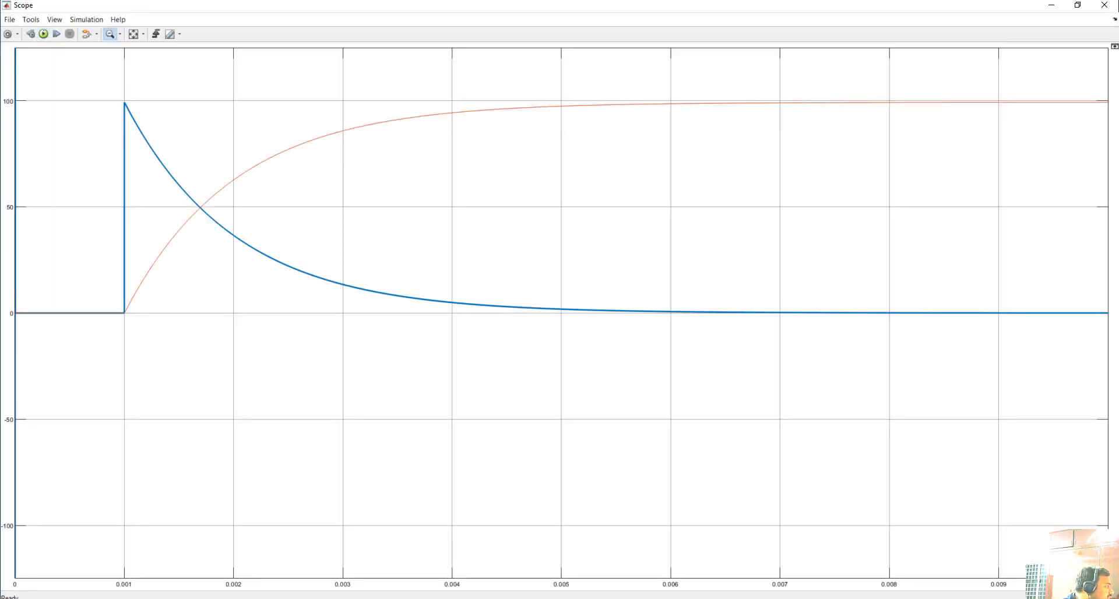
left_click(43, 34)
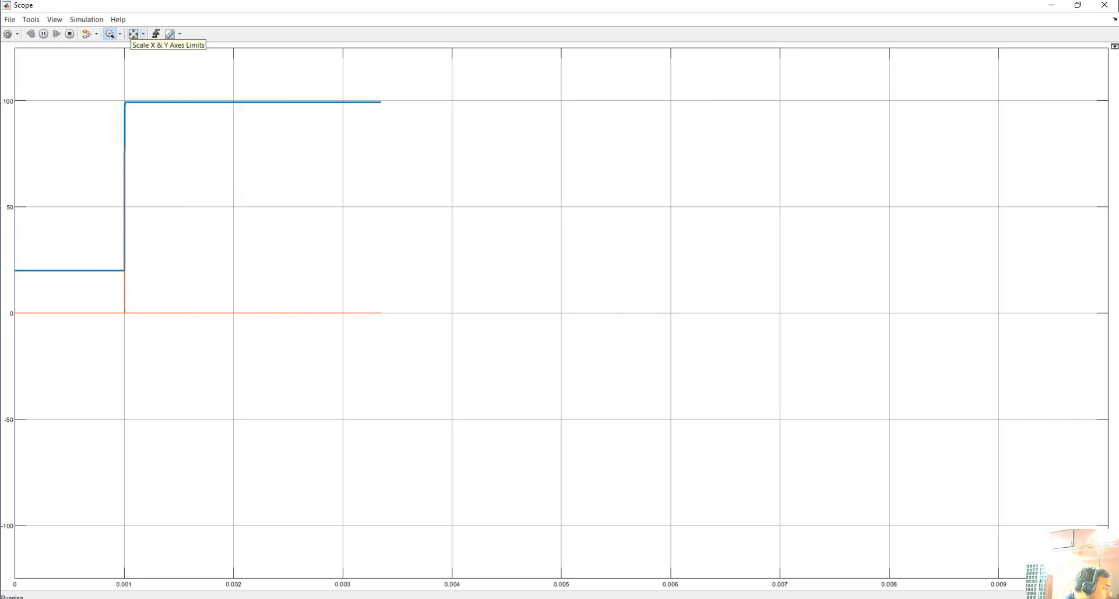
left_click(70, 34)
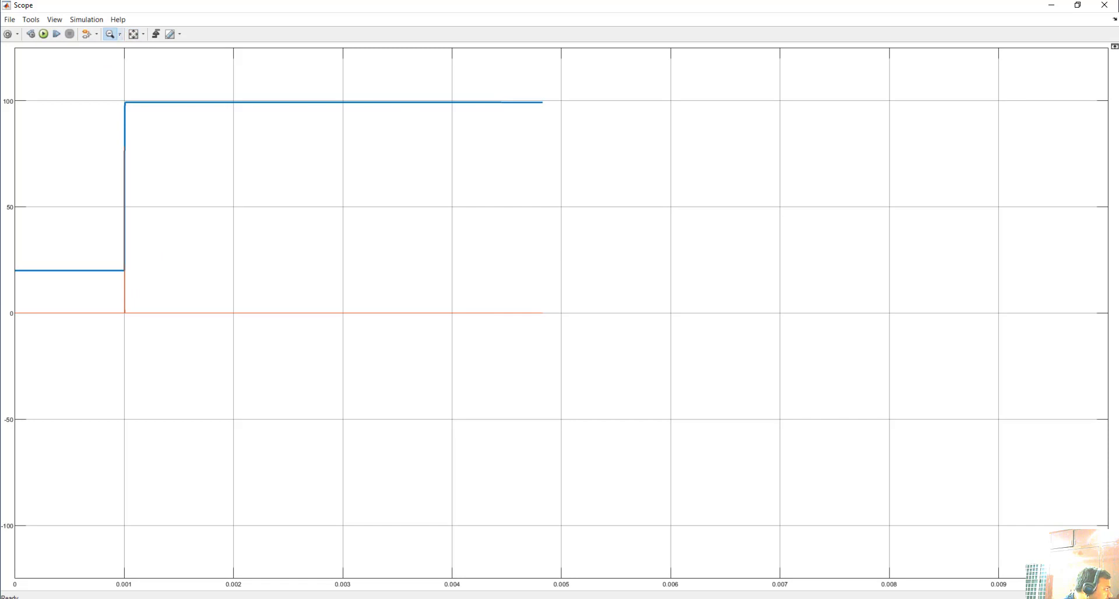
Step: Magnify only the time axis around 0.001 s until the capacitor's voltage rise and current decay can be distinguished
left_click(119, 34)
left_click(112, 61)
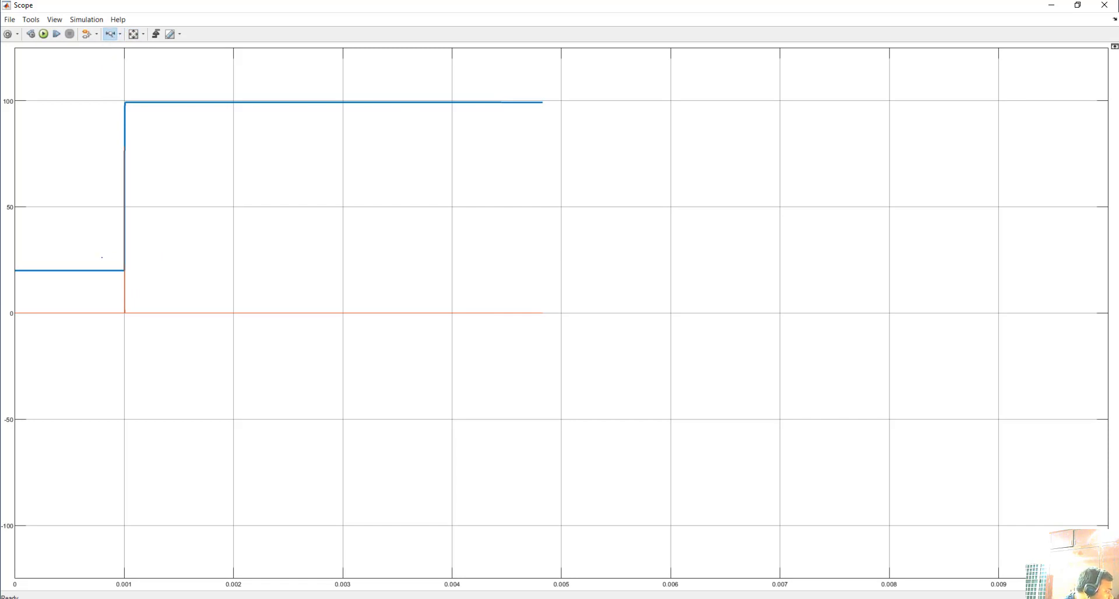
left_click_drag(90, 251, 168, 251)
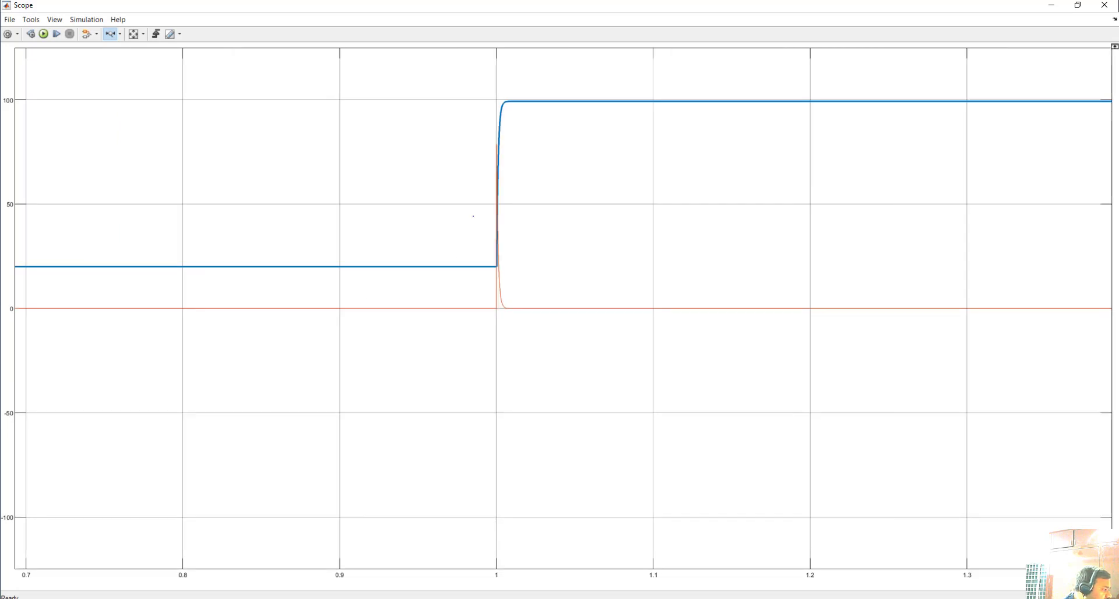
left_click_drag(396, 206, 619, 206)
left_click_drag(615, 278, 614, 278)
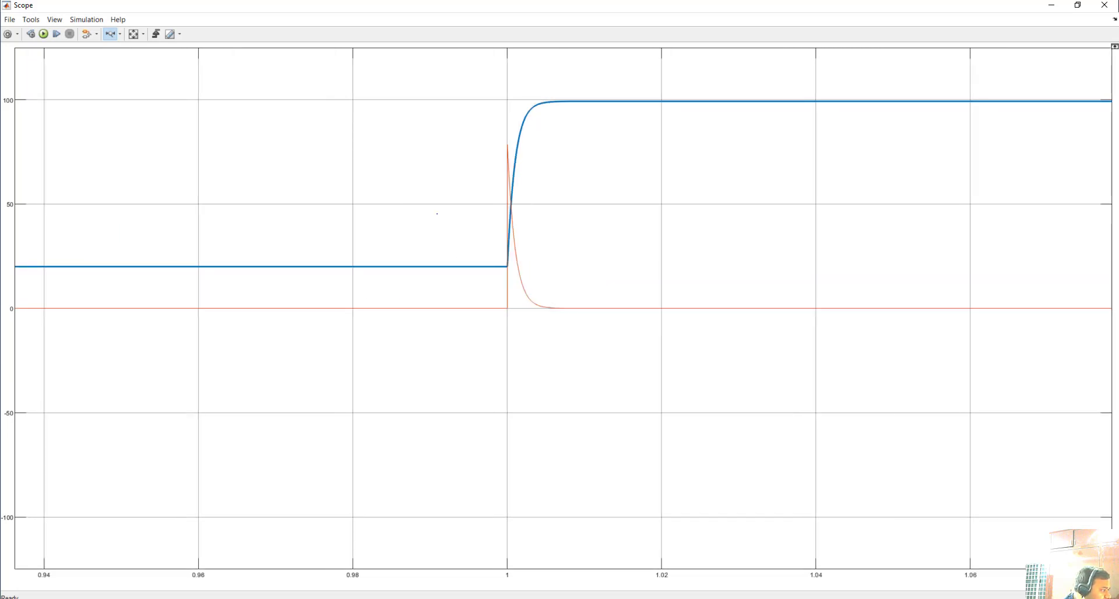
left_click_drag(402, 203, 629, 203)
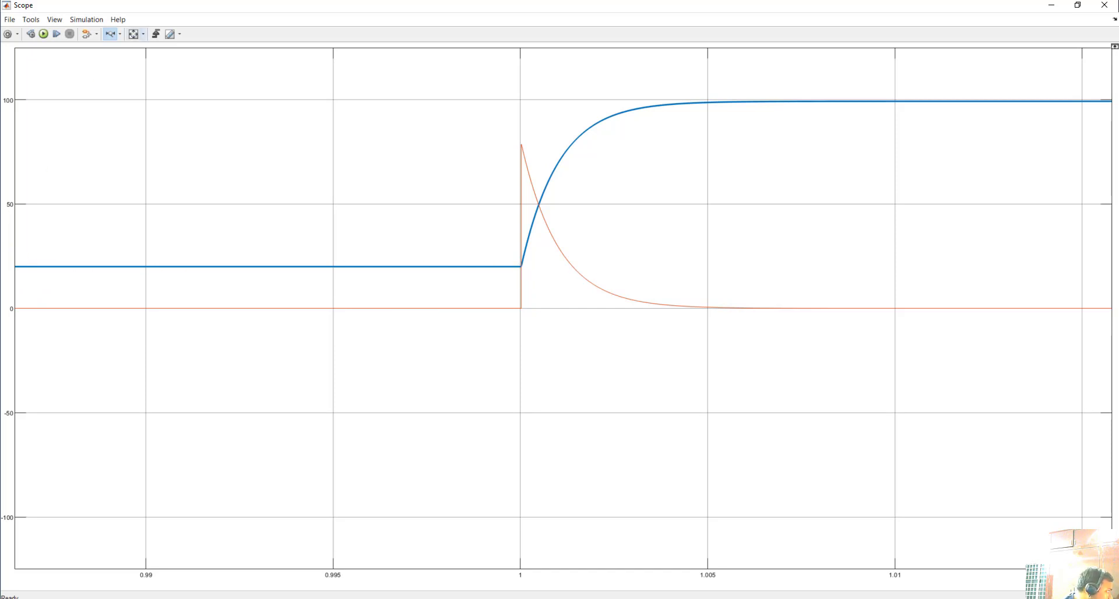
Step: Examine the capacitor voltage level before switching at fine vertical scale around 20, fit both full curves again, and close the scope
left_click(119, 34)
left_click(111, 62)
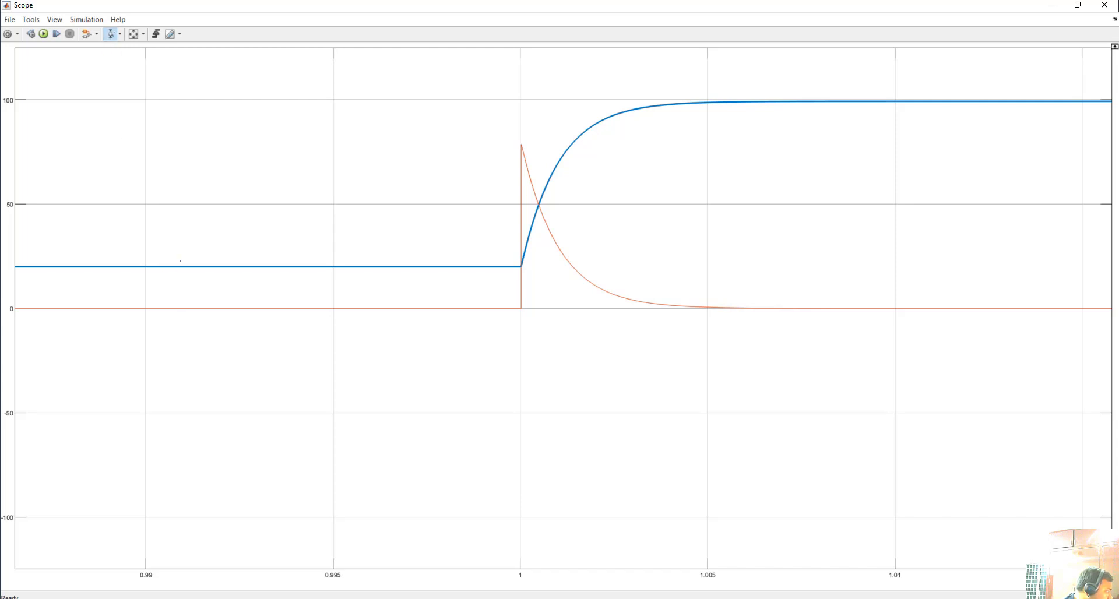
left_click_drag(187, 287, 186, 256)
left_click_drag(188, 207, 188, 231)
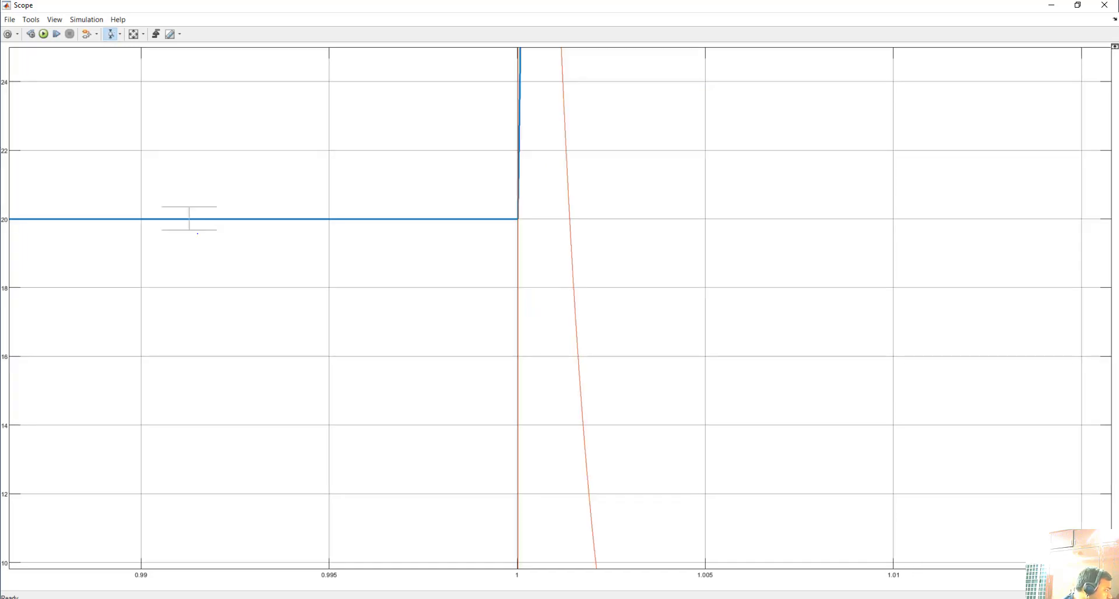
left_click_drag(153, 302, 181, 365)
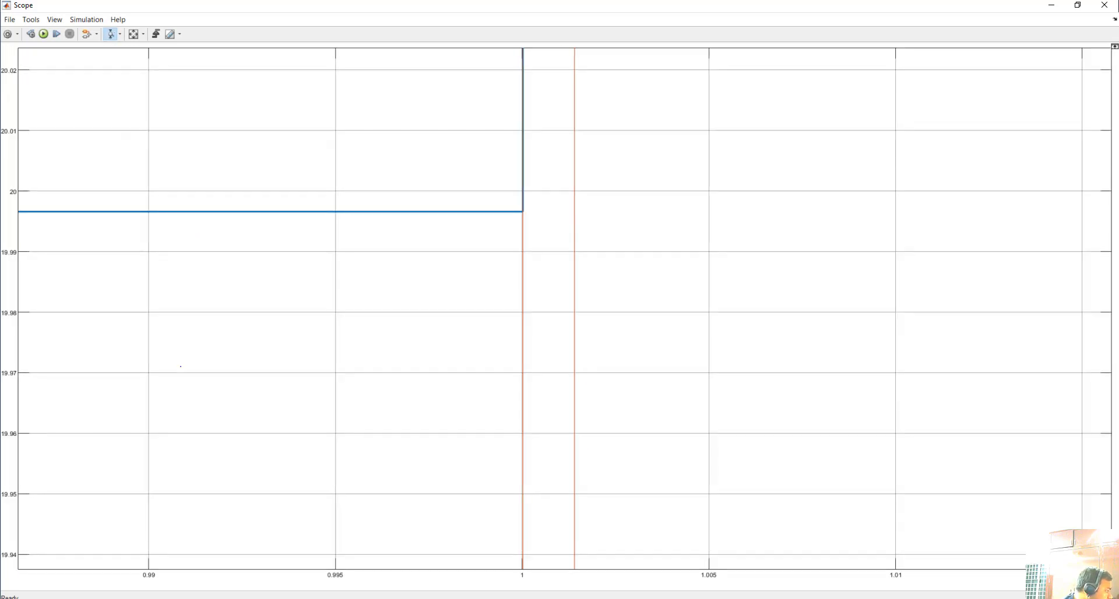
left_click_drag(110, 177, 130, 266)
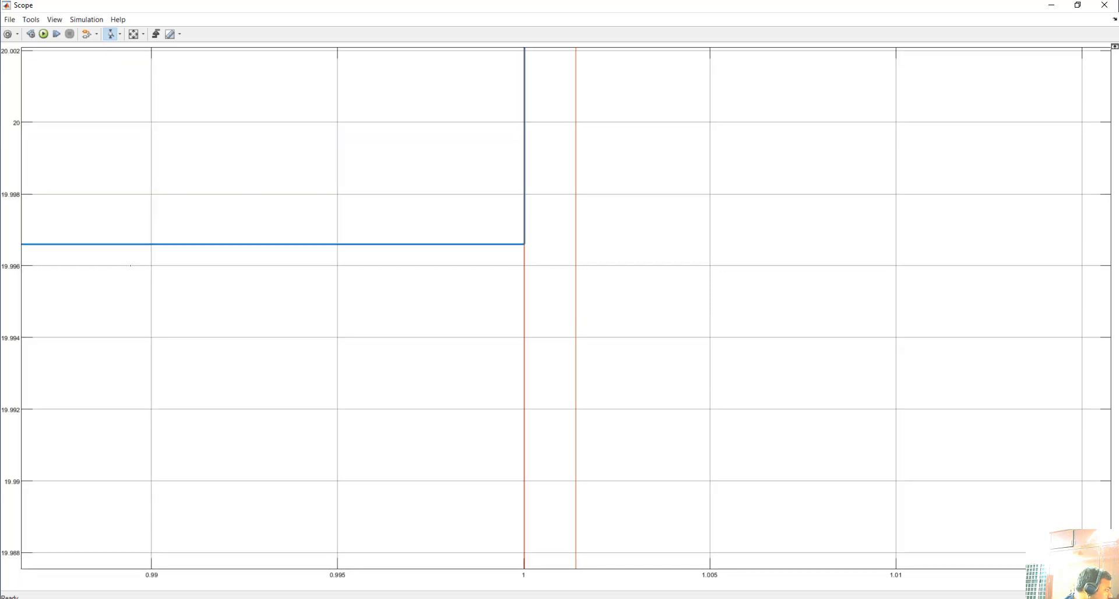
left_click(133, 34)
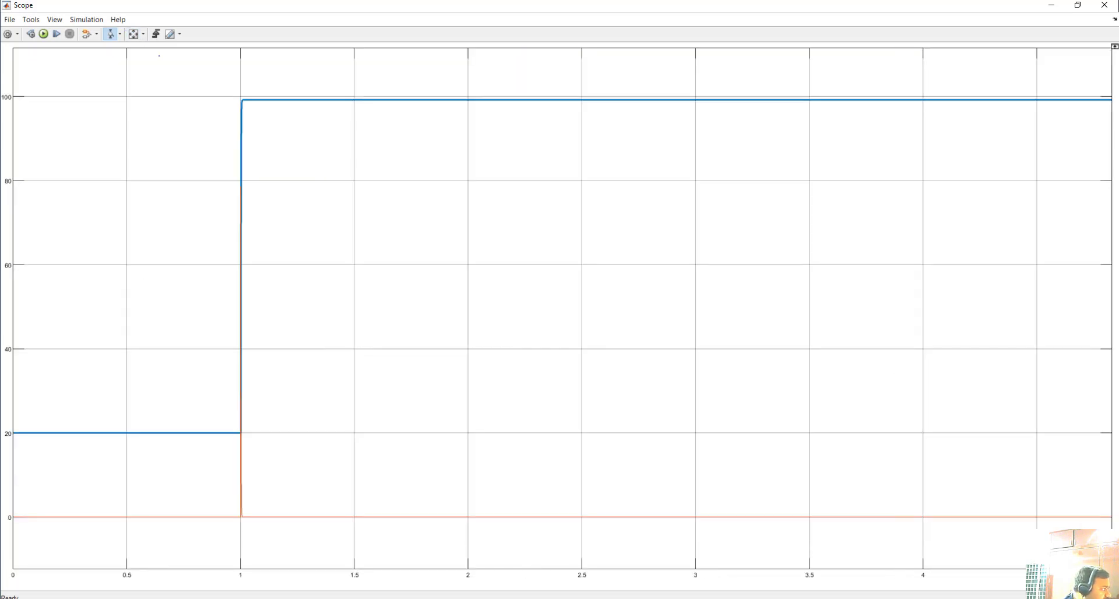
left_click(1105, 5)
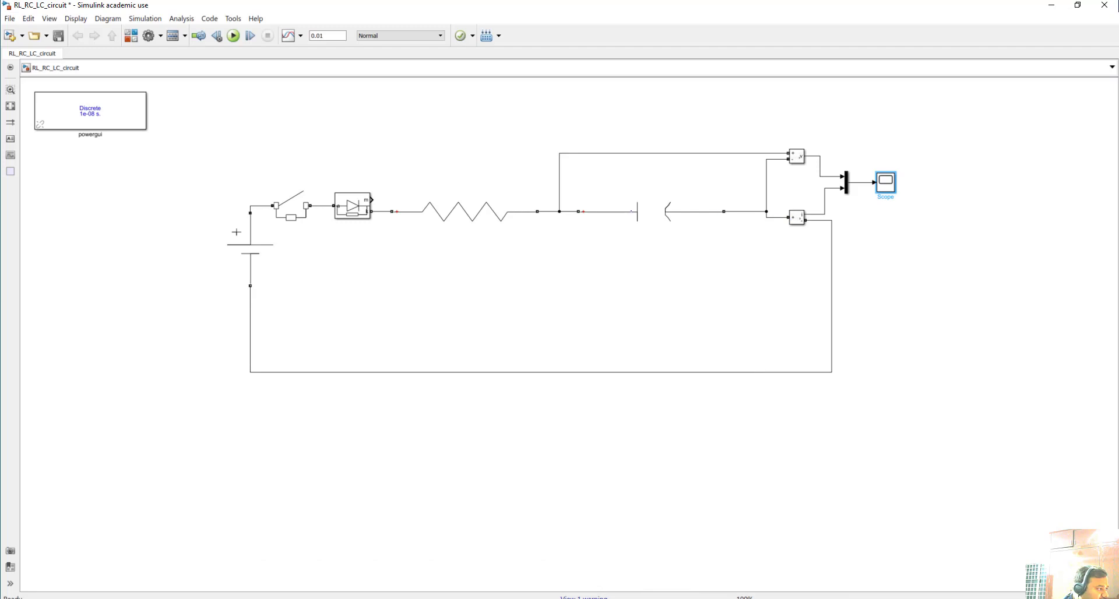
Step: Enable the initial capacitor voltage on the capacitor branch with a value of 0 V
double_click(631, 211)
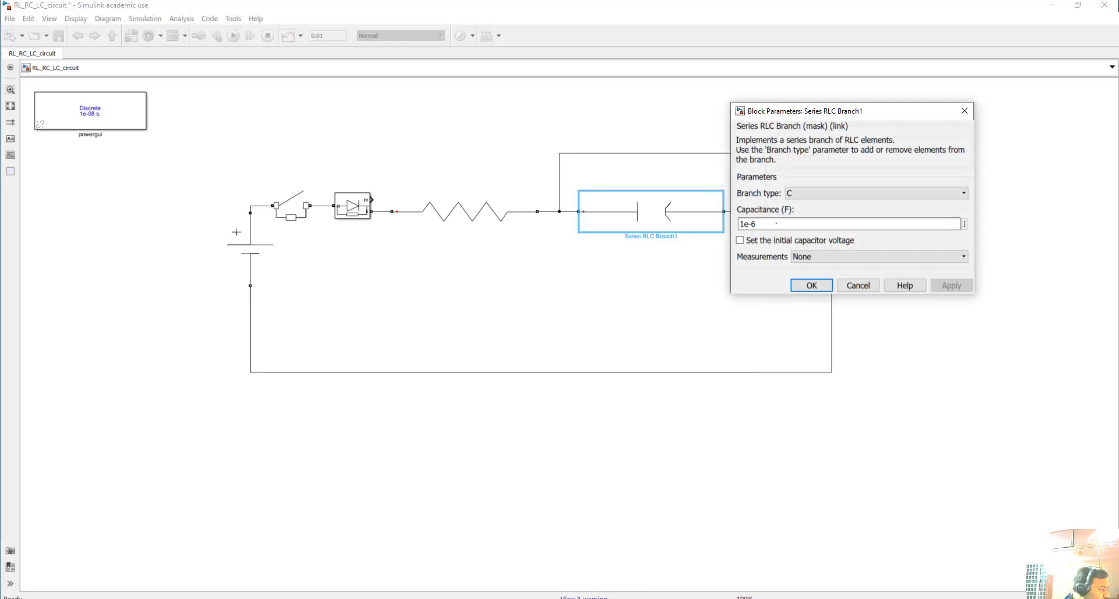
left_click(811, 285)
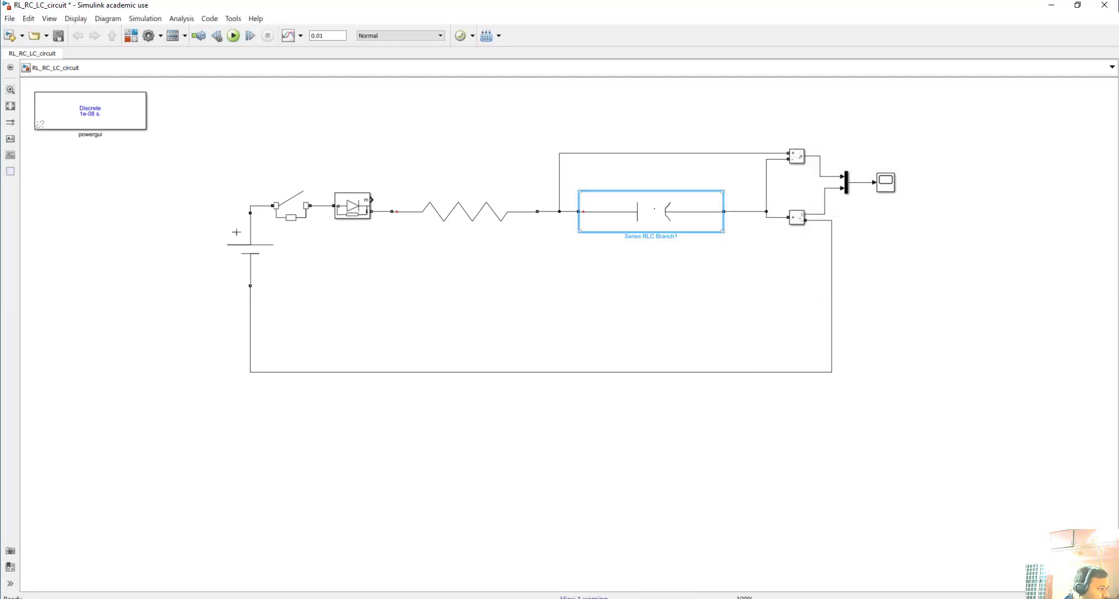
double_click(653, 212)
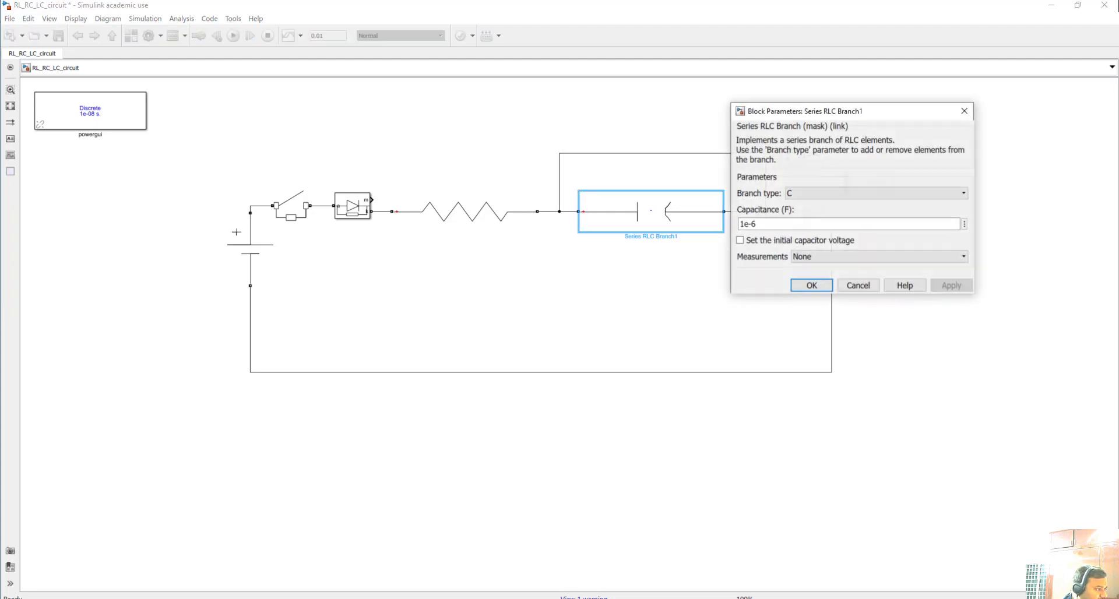
left_click(756, 240)
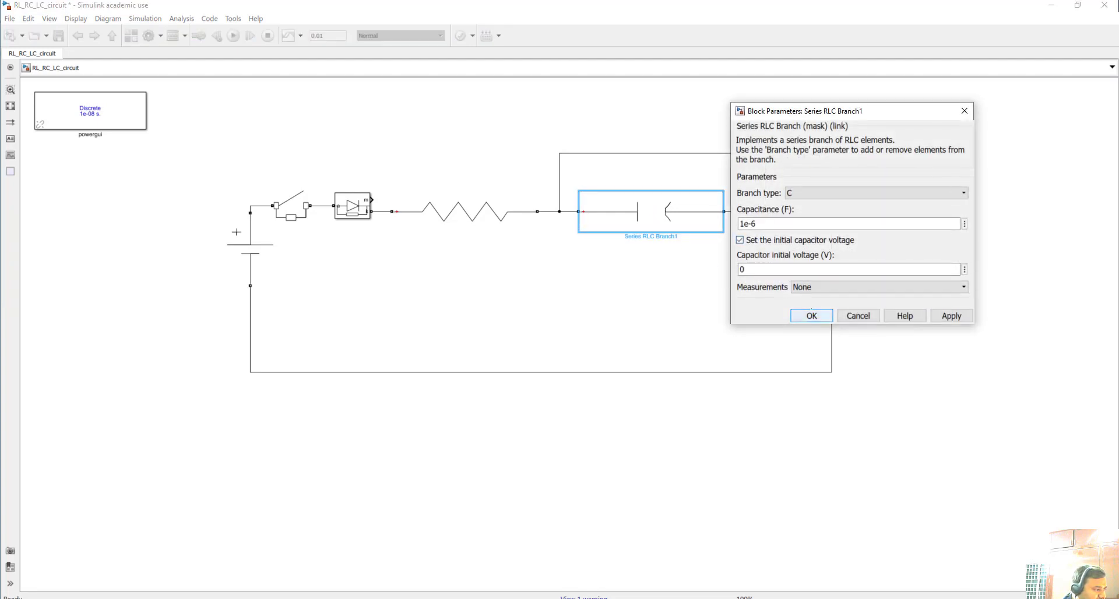
left_click(811, 315)
left_click(710, 293)
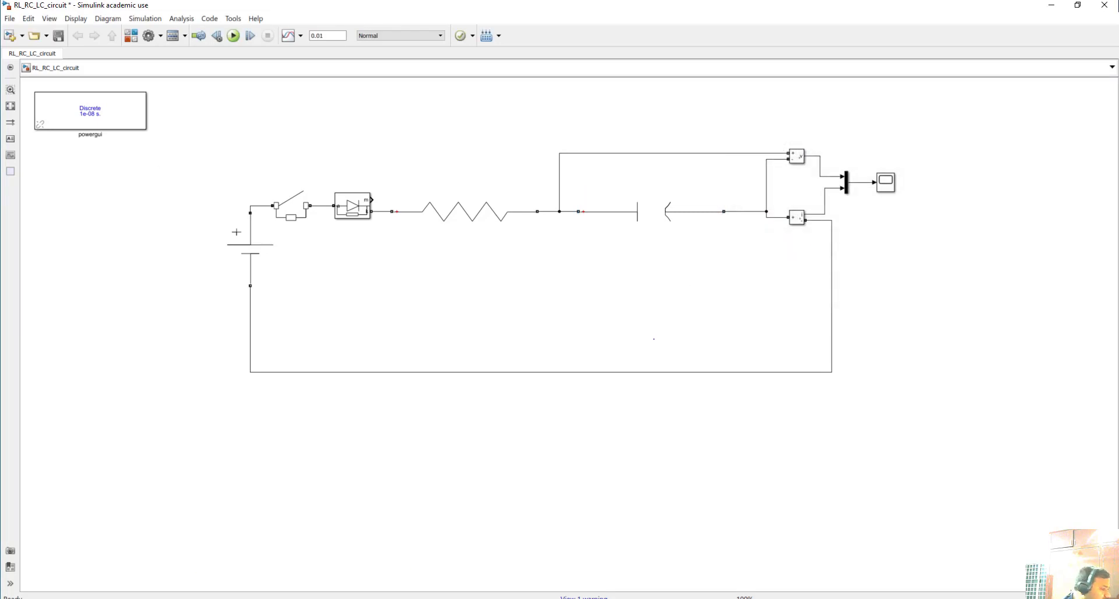
Step: Rerun the simulation from the scope with the new initial capacitor voltage and stop it at about 0.0042 s
double_click(886, 181)
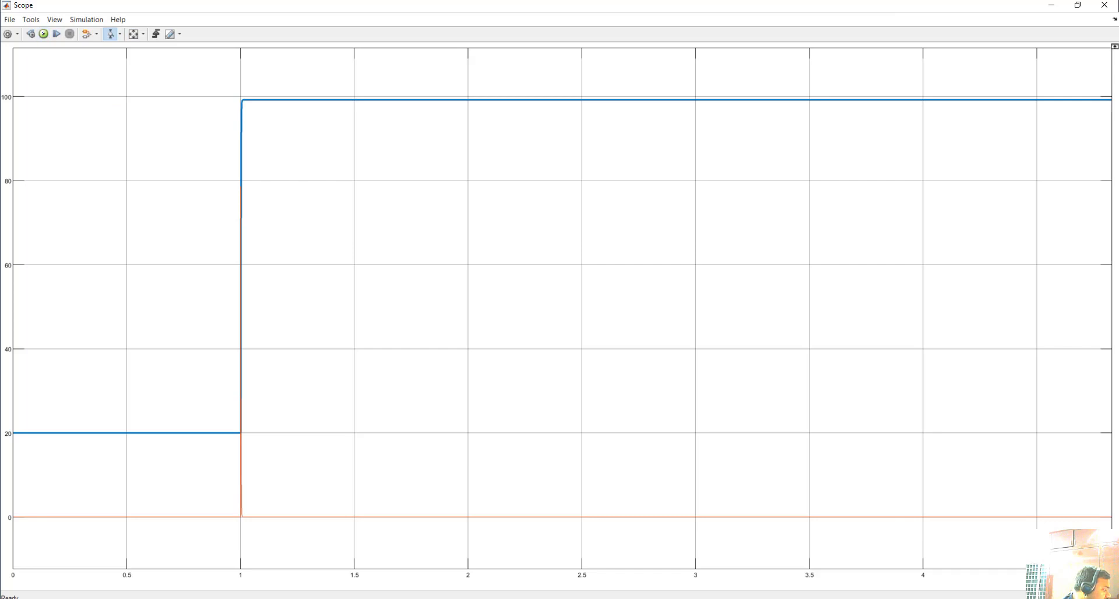
left_click(43, 34)
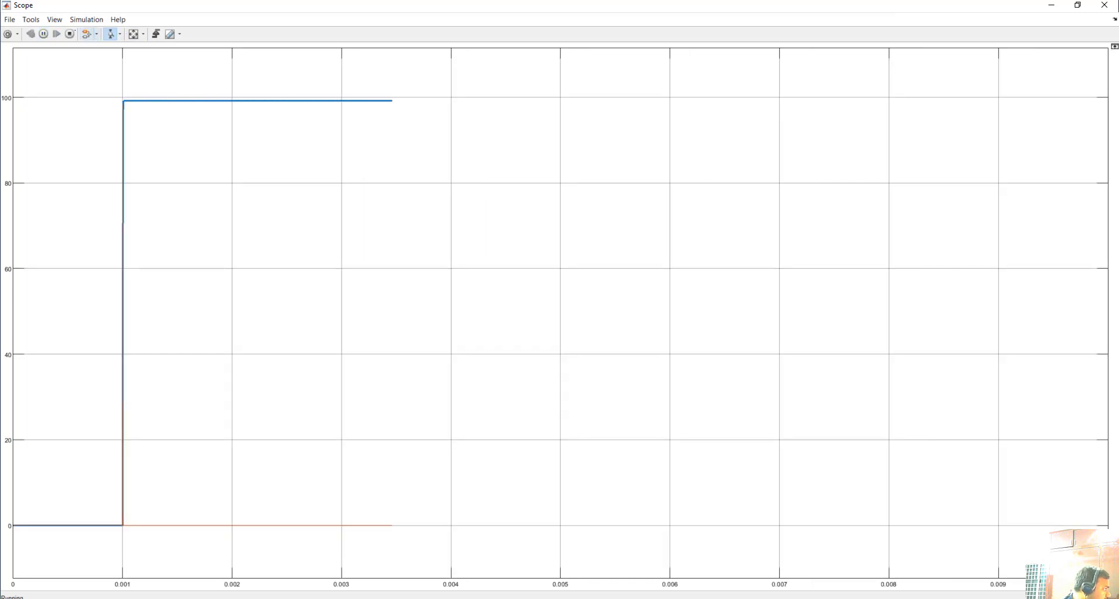
left_click(70, 34)
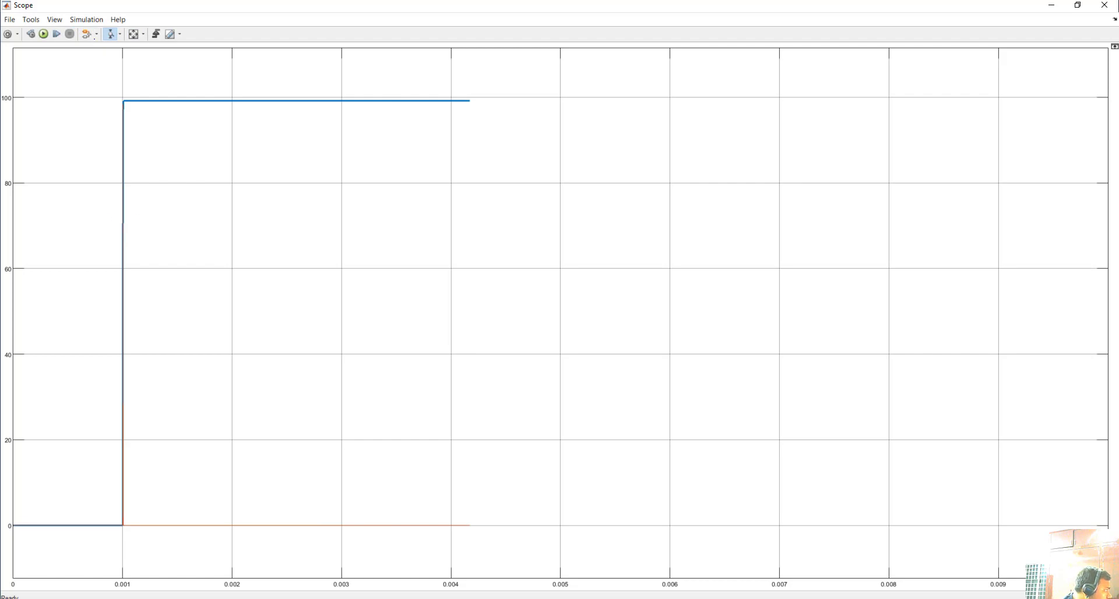
Step: Magnify only the time axis around 0.001 s until the capacitor's voltage rise and current decay from switch closing are clearly separated
left_click(120, 34)
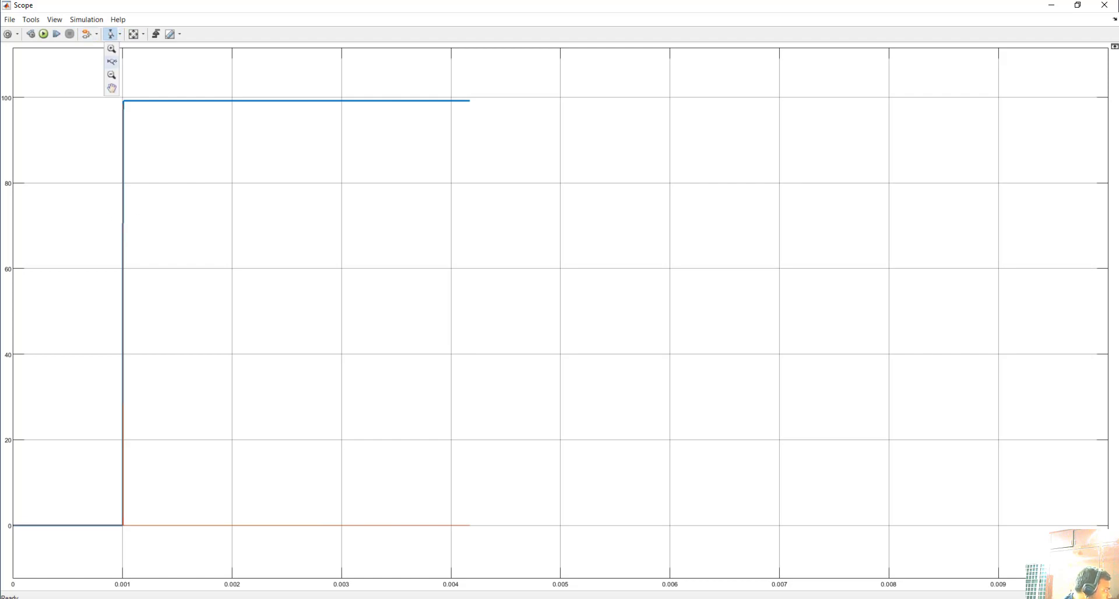
left_click(111, 62)
left_click_drag(112, 231, 160, 231)
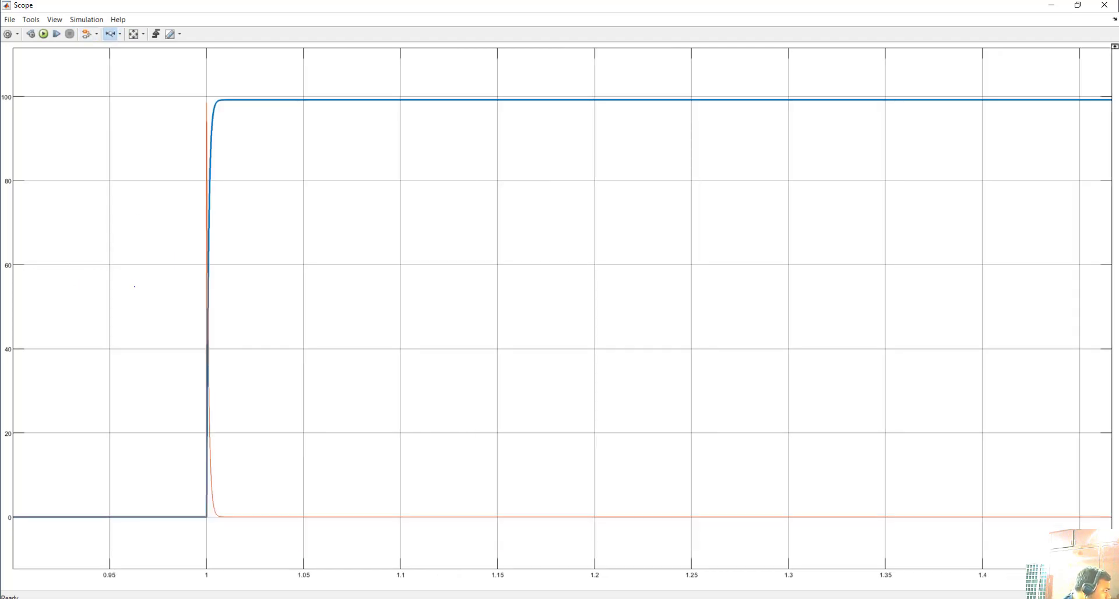
left_click(142, 288)
left_click_drag(292, 327, 492, 327)
left_click_drag(122, 301, 648, 300)
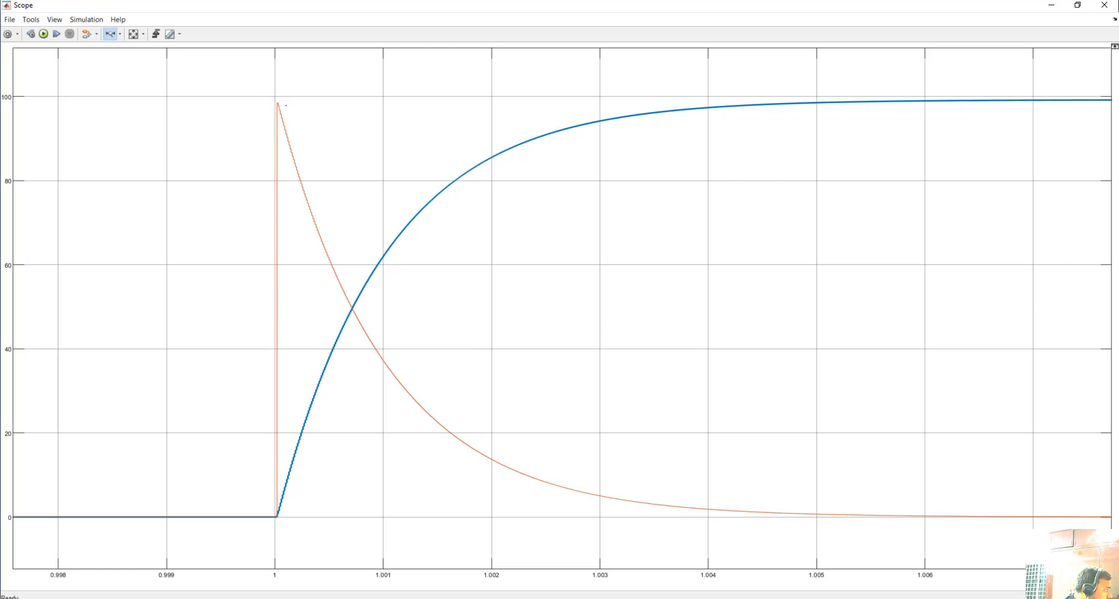
left_click_drag(286, 105, 708, 119)
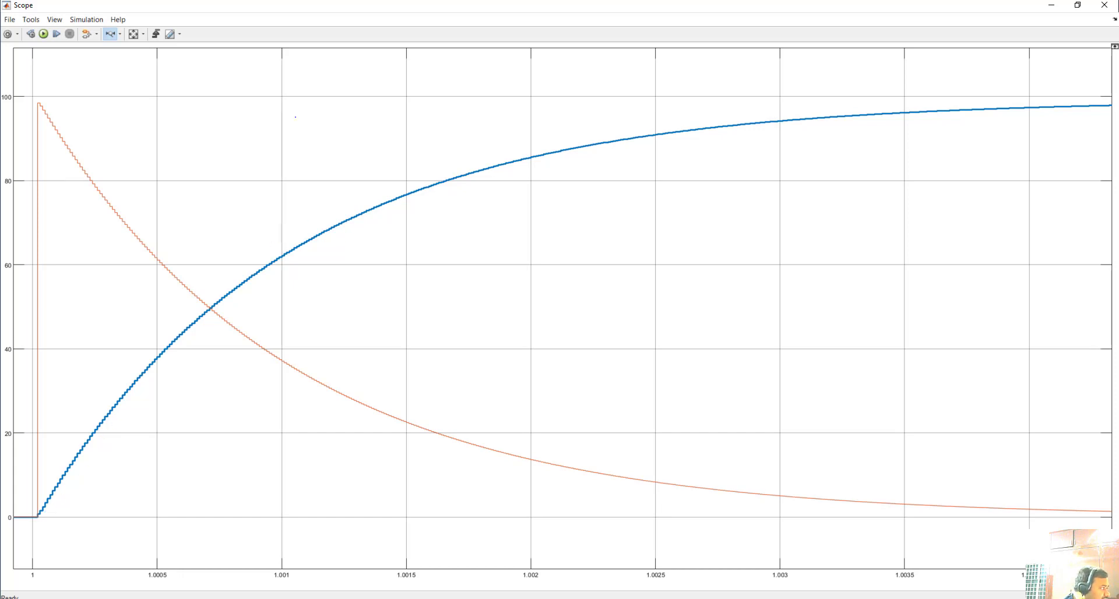
Step: Zoom out three times around the switching instant to examine both curves through to their steady levels
left_click(120, 34)
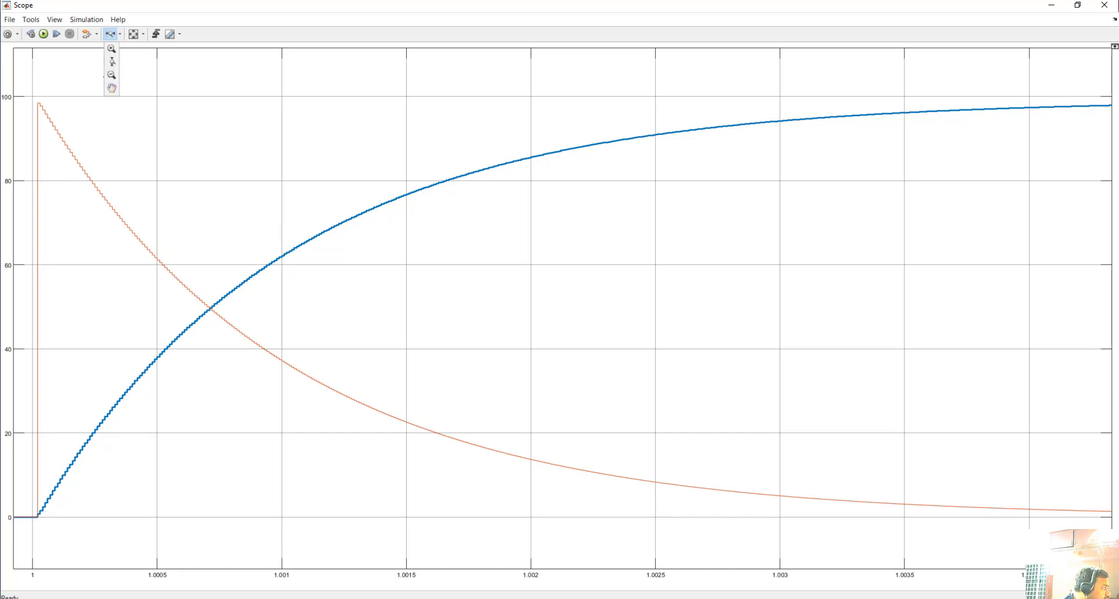
left_click(111, 74)
left_click(234, 201)
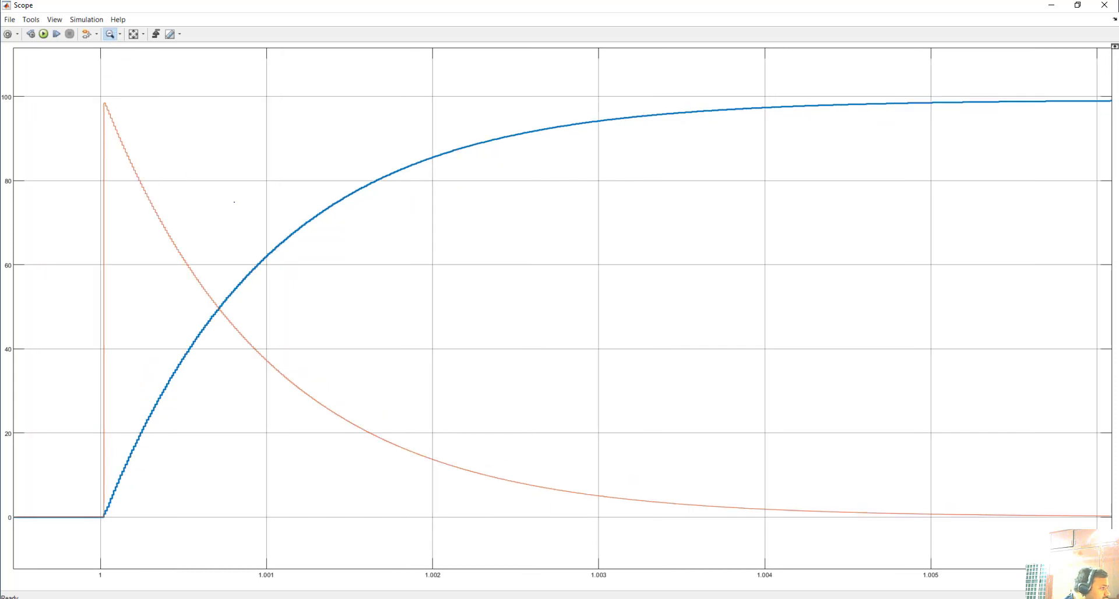
left_click(234, 202)
left_click(234, 202)
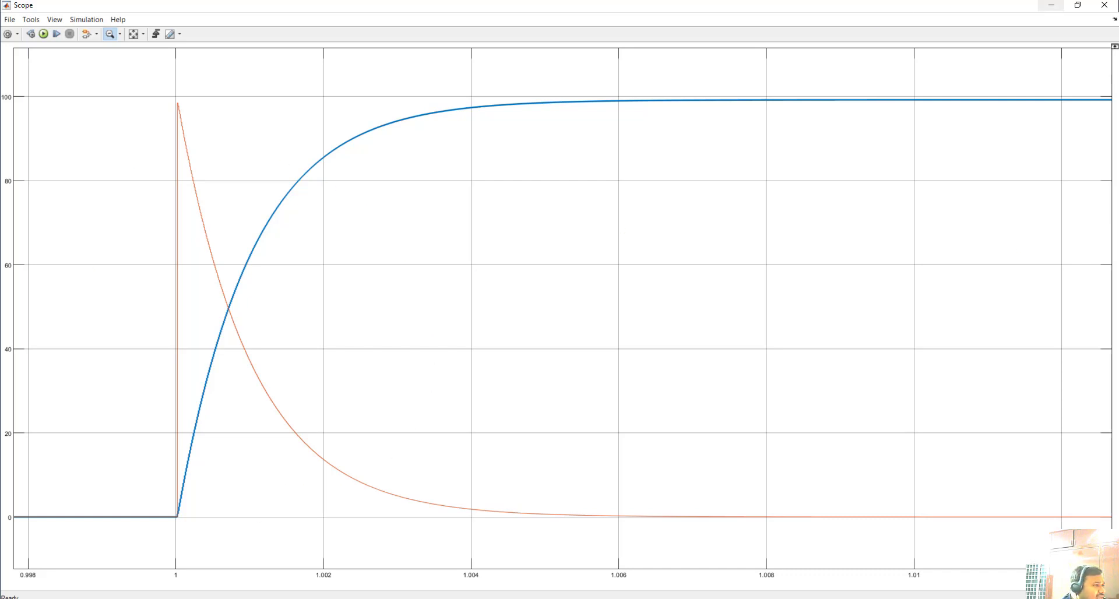
Step: Set the capacitor branch's initial voltage to 20 V and rerun the simulation from the scope
left_click(1052, 4)
double_click(658, 209)
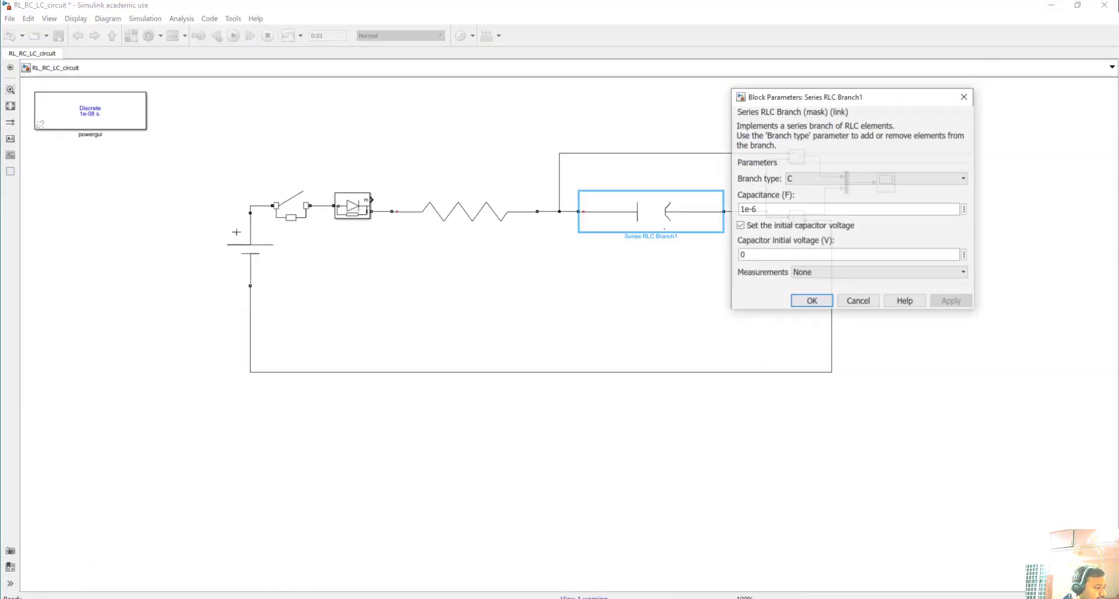
double_click(745, 254)
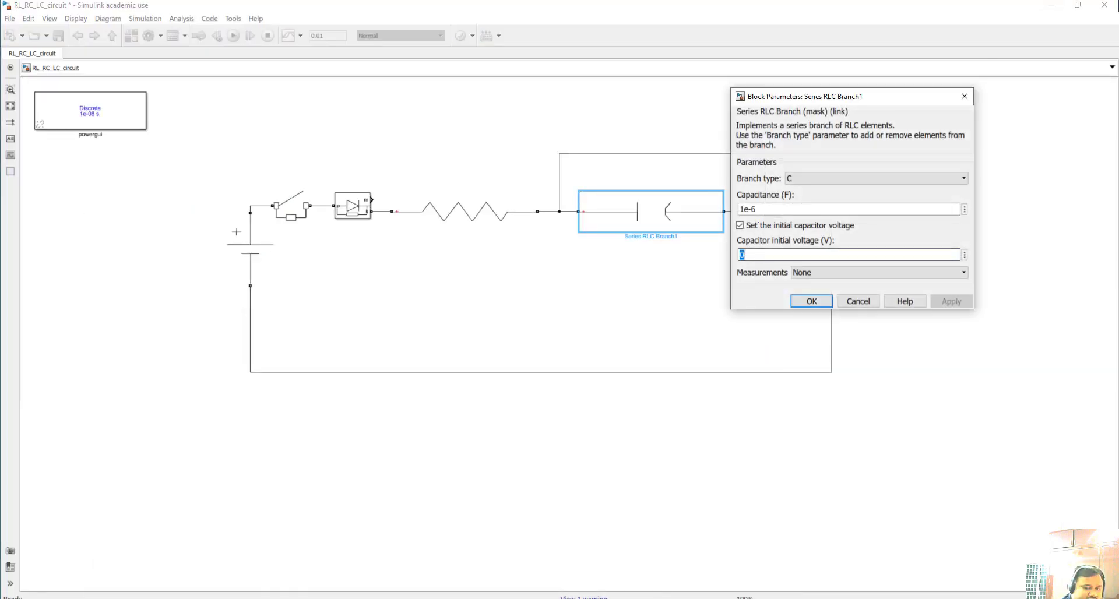
type("20")
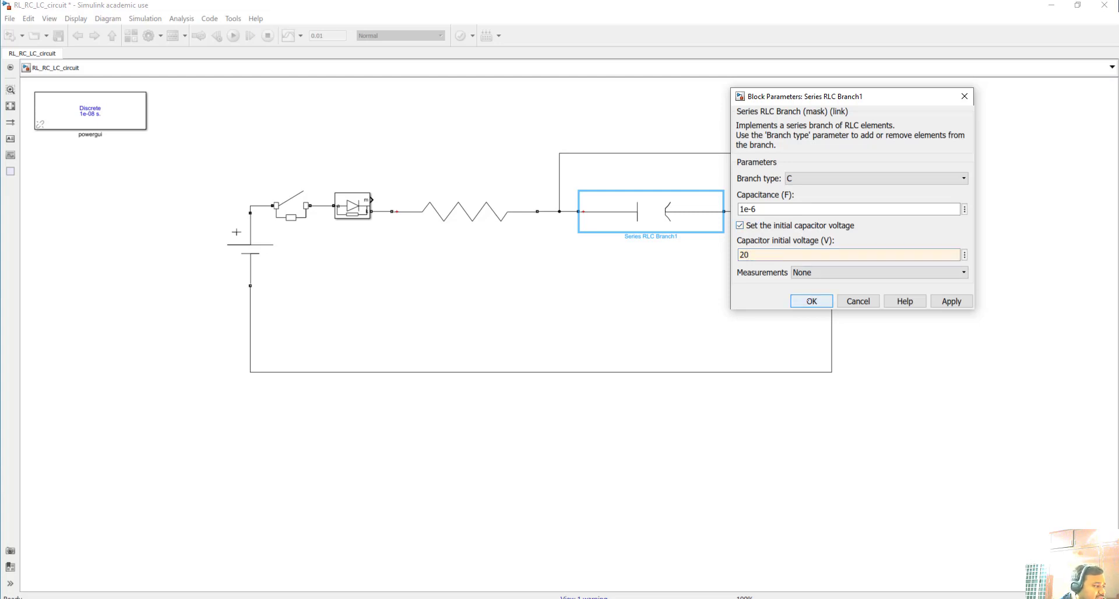
left_click(811, 300)
double_click(885, 182)
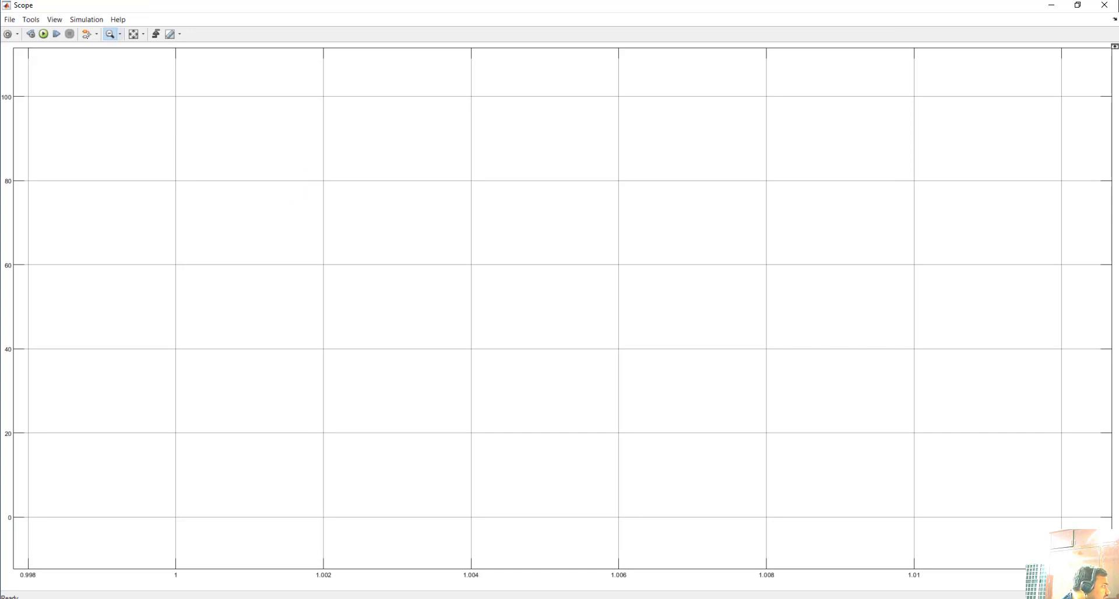
left_click(43, 34)
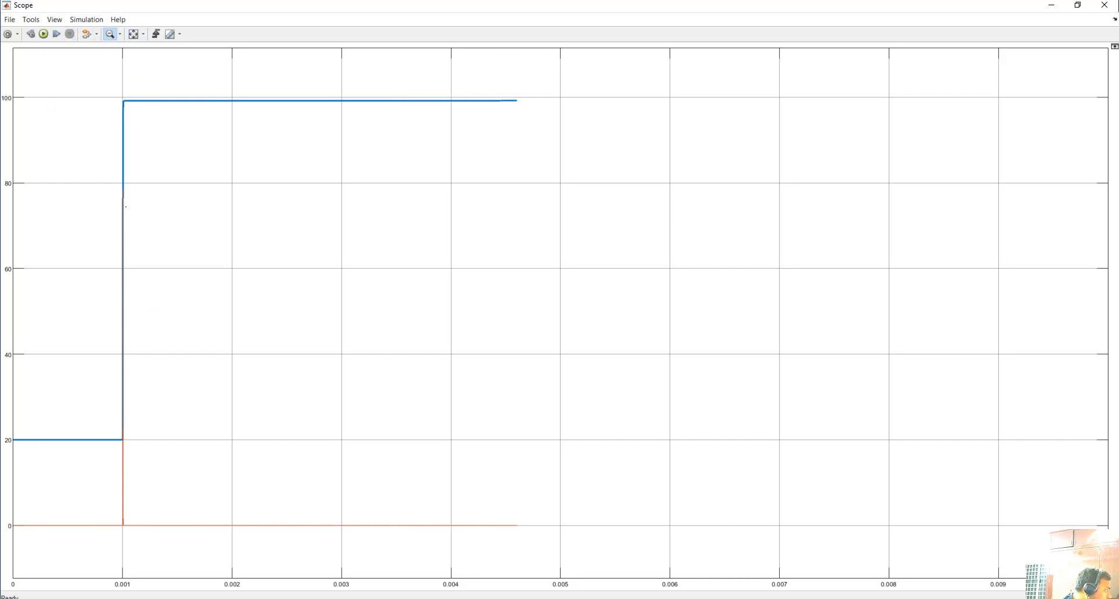
Step: Examine the precharged capacitor's voltage and current transient by magnifying only the time axis around 0.001 s
left_click(121, 34)
left_click(111, 60)
left_click_drag(105, 400, 166, 400)
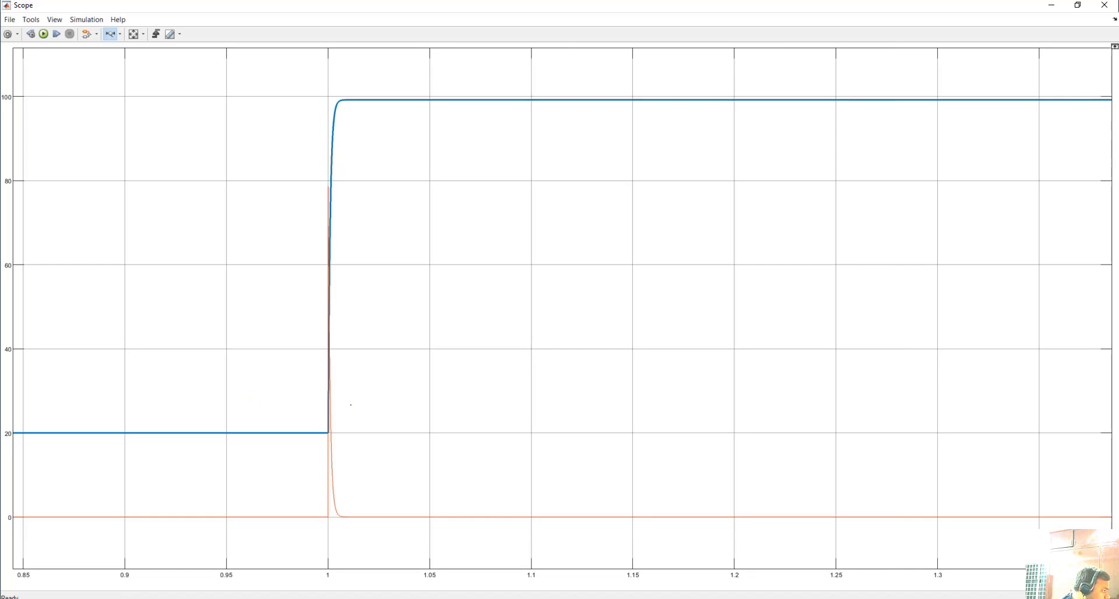
left_click_drag(246, 394, 427, 393)
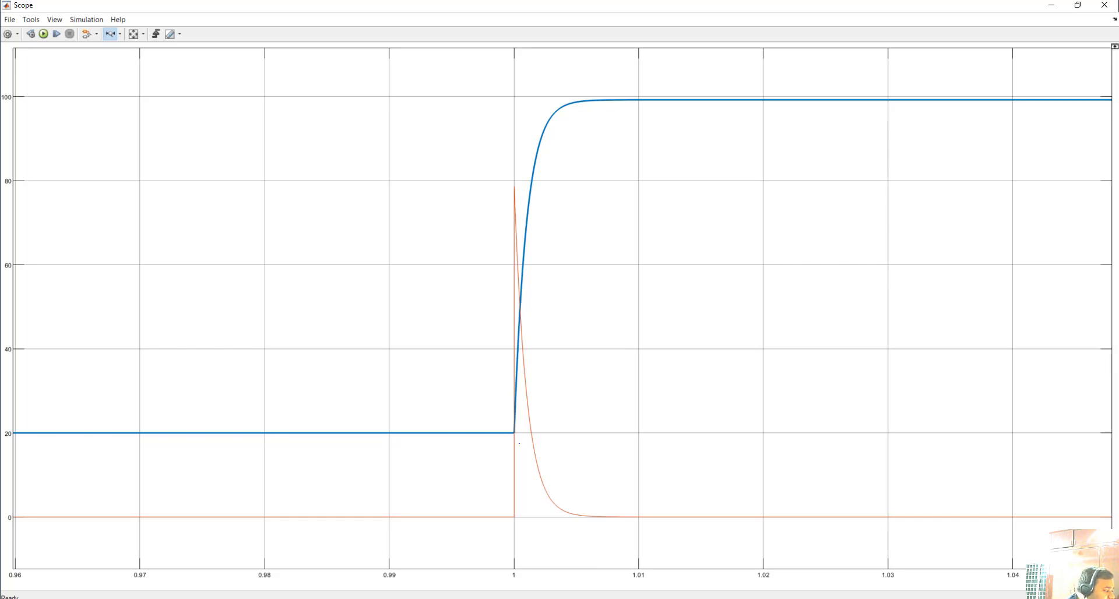
left_click_drag(461, 337, 645, 337)
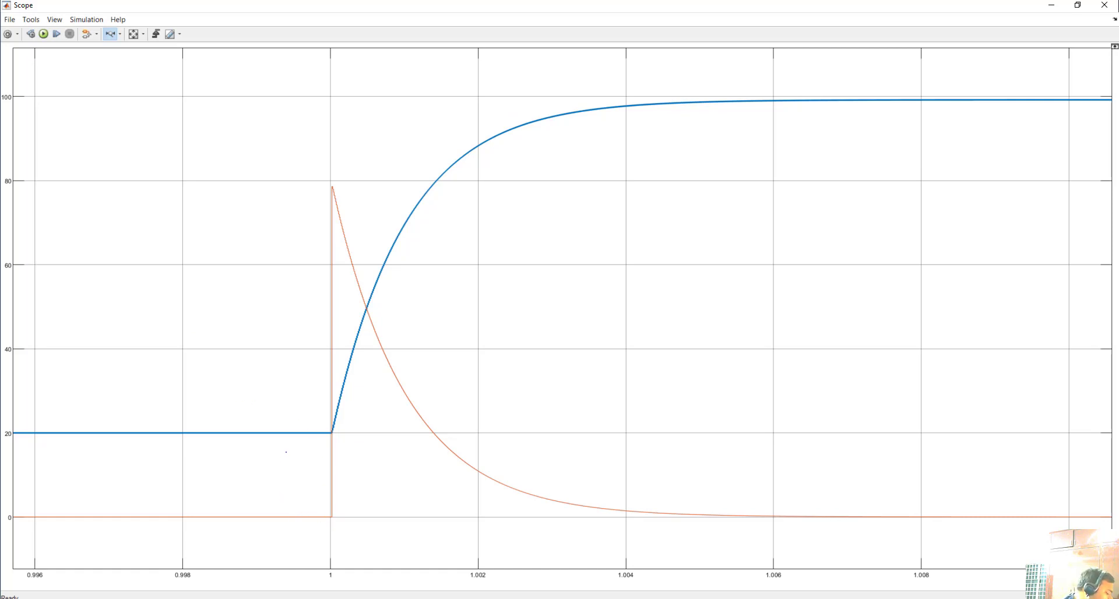
Step: Return to the RL_RC_LC_circuit model and change the resistor branch to type L with an inductance of 1e-3 H
left_click(218, 598)
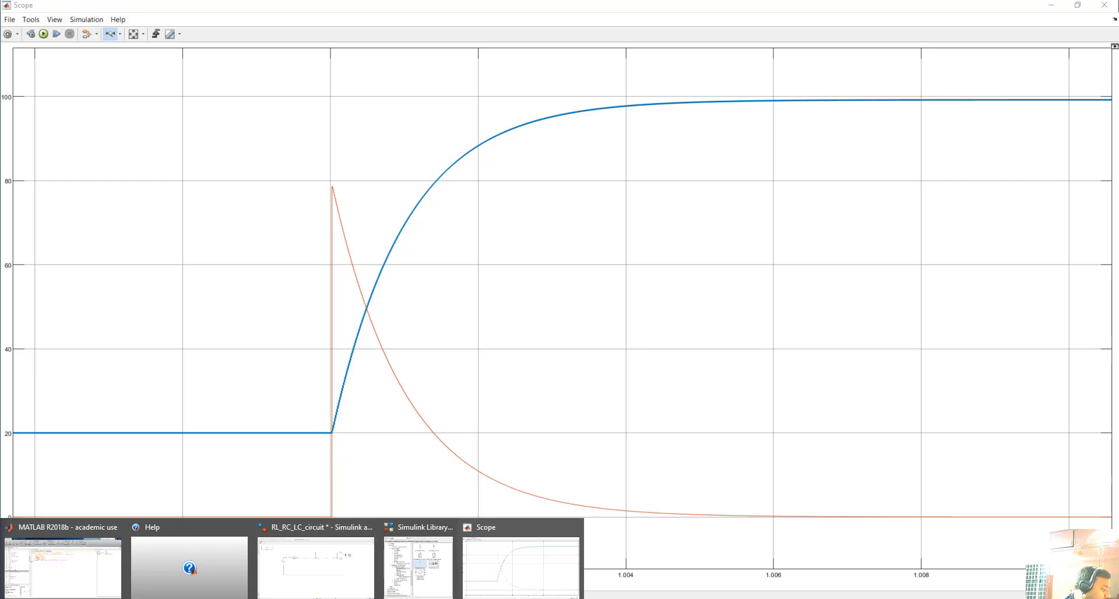
left_click(350, 570)
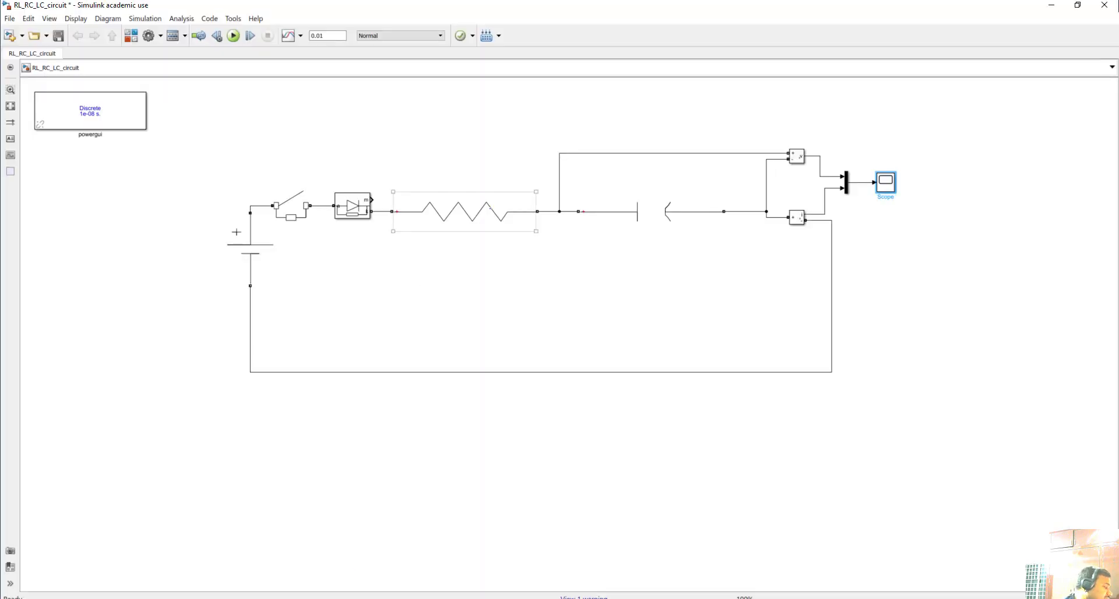
double_click(493, 207)
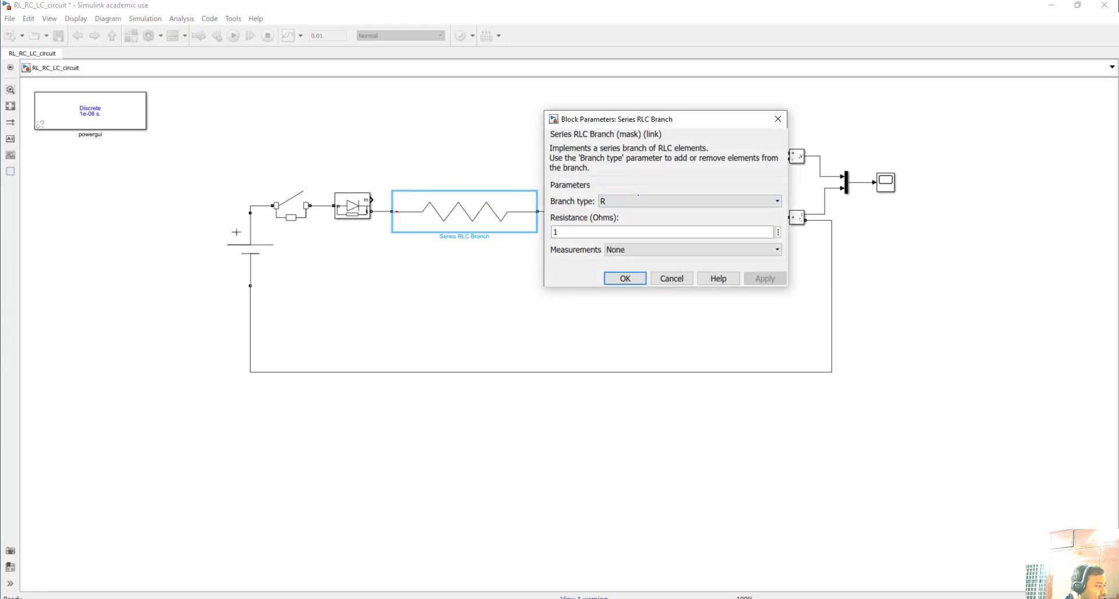
left_click(638, 201)
left_click(637, 222)
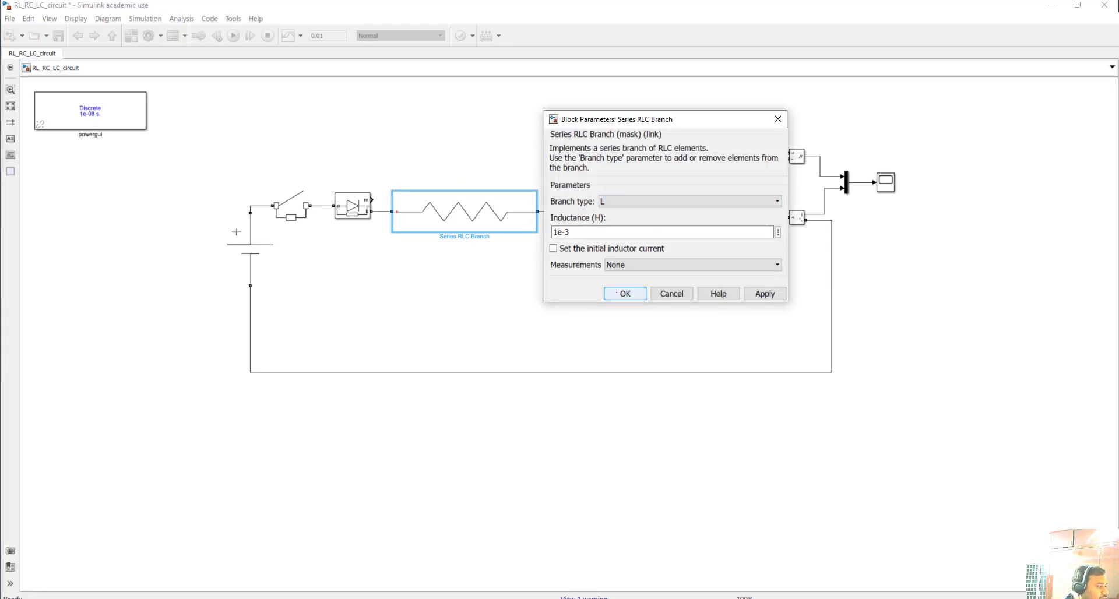
left_click(616, 293)
Step: Set the capacitor branch's initial voltage to 0 V
double_click(648, 218)
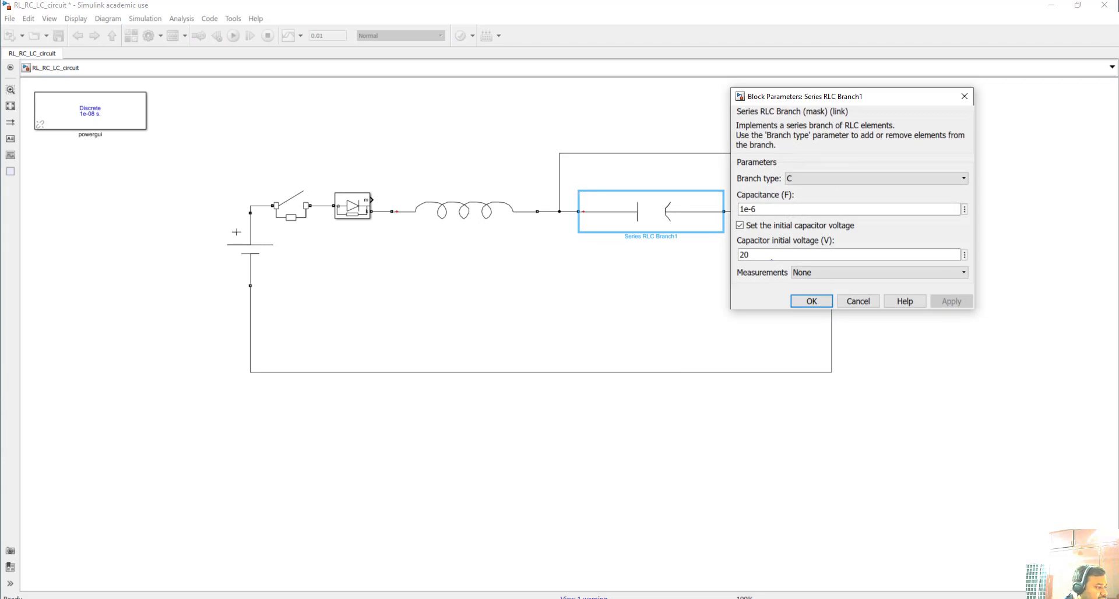
double_click(763, 255)
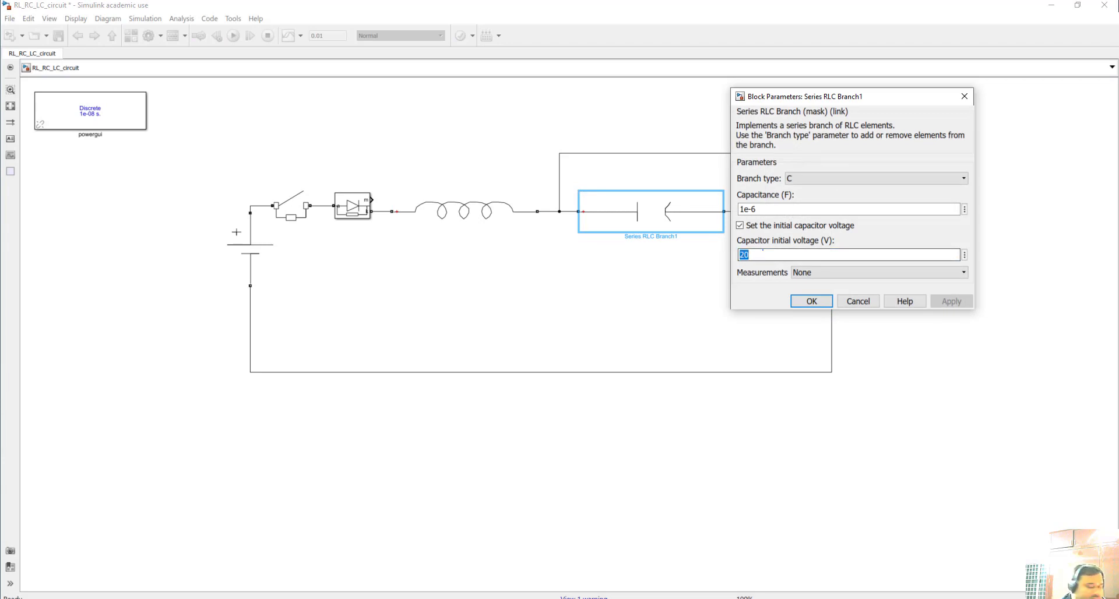
type("0")
key("Return")
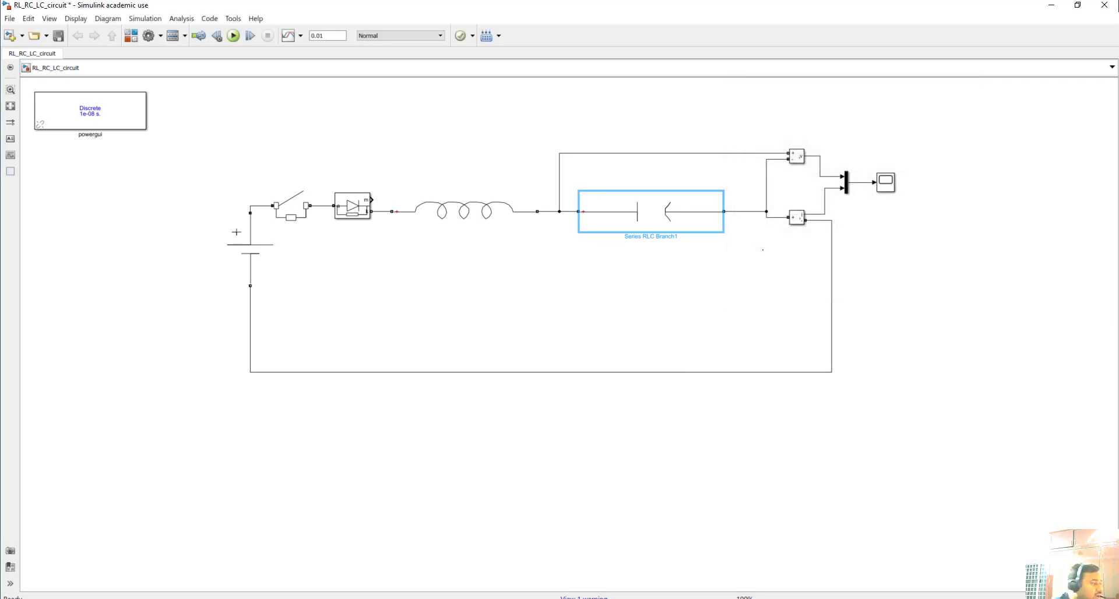
Step: Enable the initial inductor current on the inductor branch and recheck the capacitor branch's parameters
double_click(464, 211)
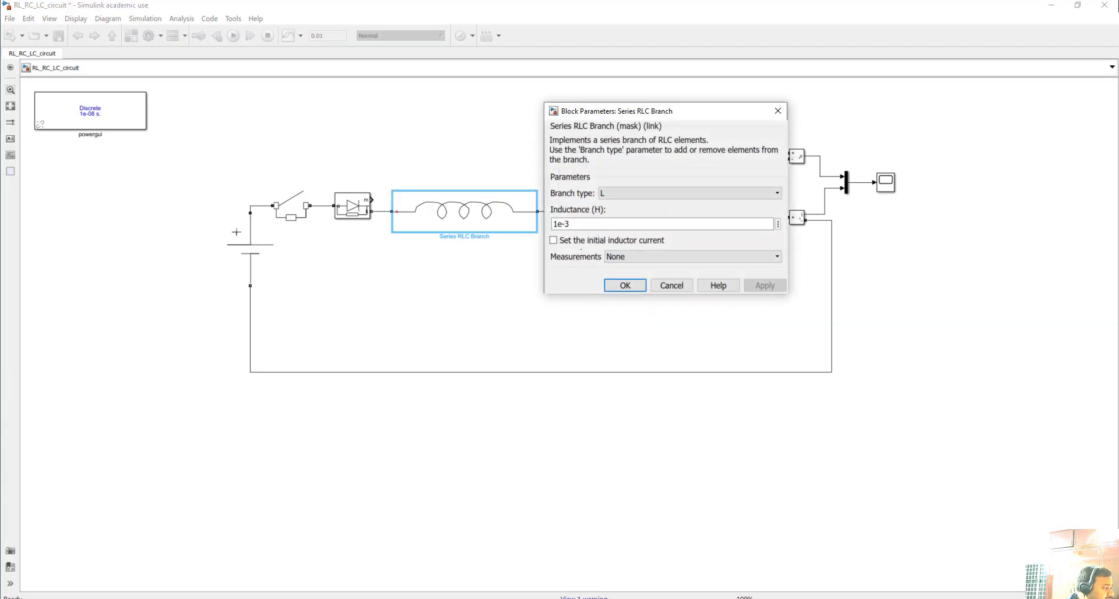
left_click(553, 241)
left_click(624, 317)
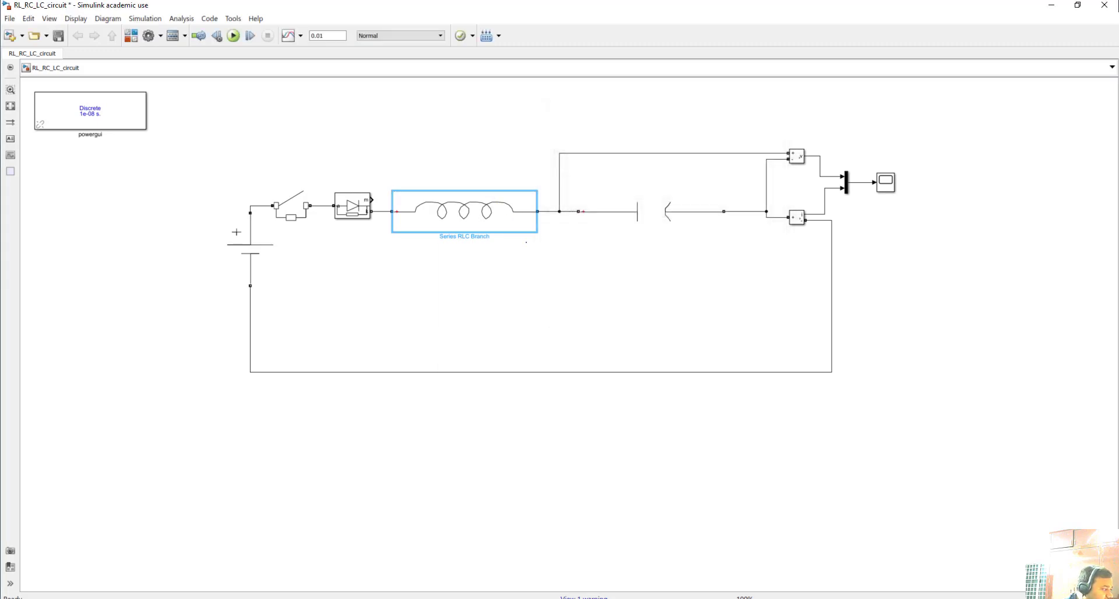
double_click(651, 211)
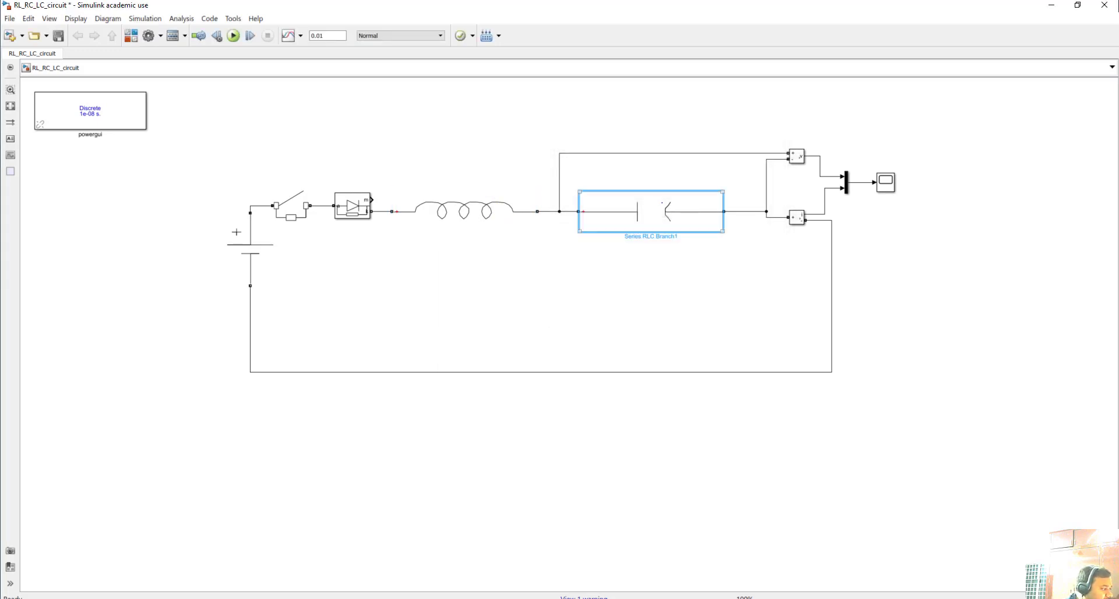
left_click(811, 301)
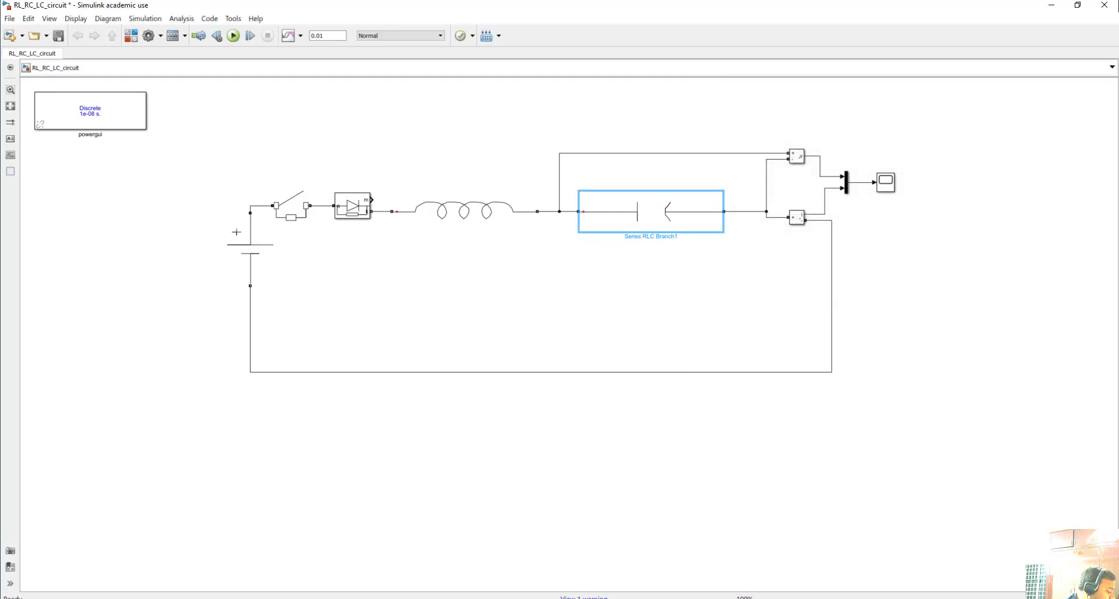
Step: Switch to Windows Journal and sketch on a blank page a switch, inductor and capacitor in series with a DC source, marking the capacitor's voltage
left_click(625, 598)
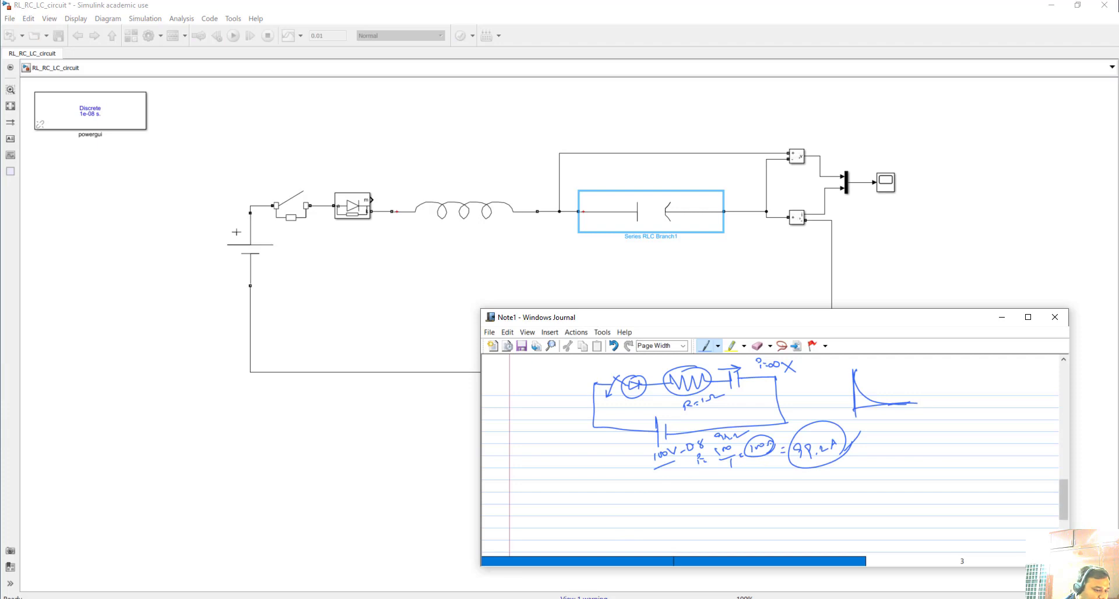
key("Page_Down")
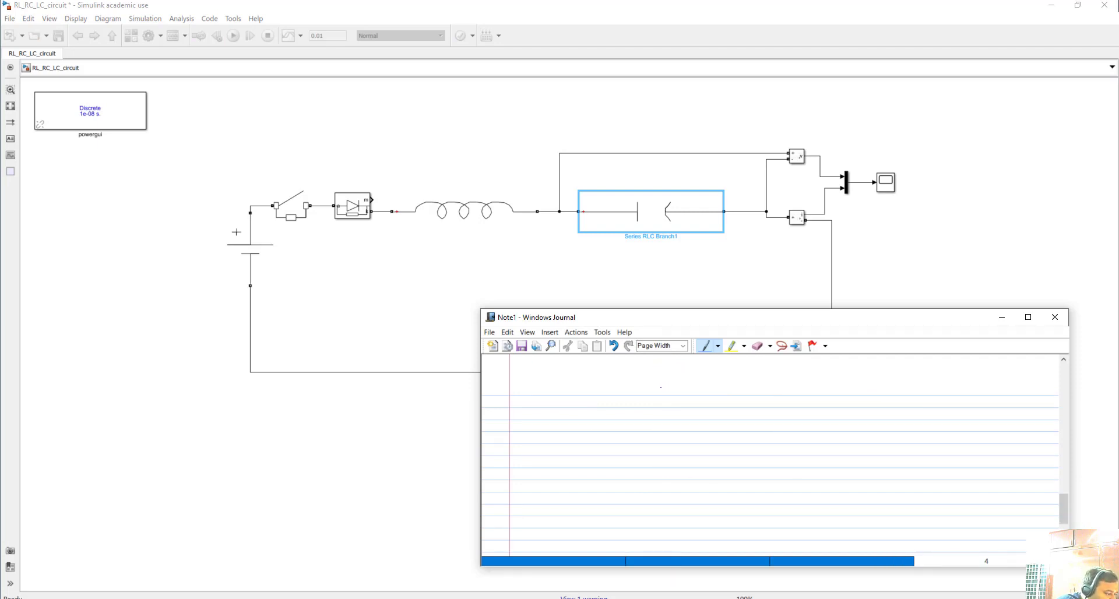
mouse_move(640, 396)
left_mouse_down()
mouse_move(673, 396)
mouse_move(686, 379)
mouse_move(721, 394)
mouse_move(787, 394)
mouse_move(790, 408)
mouse_move(859, 393)
left_mouse_up()
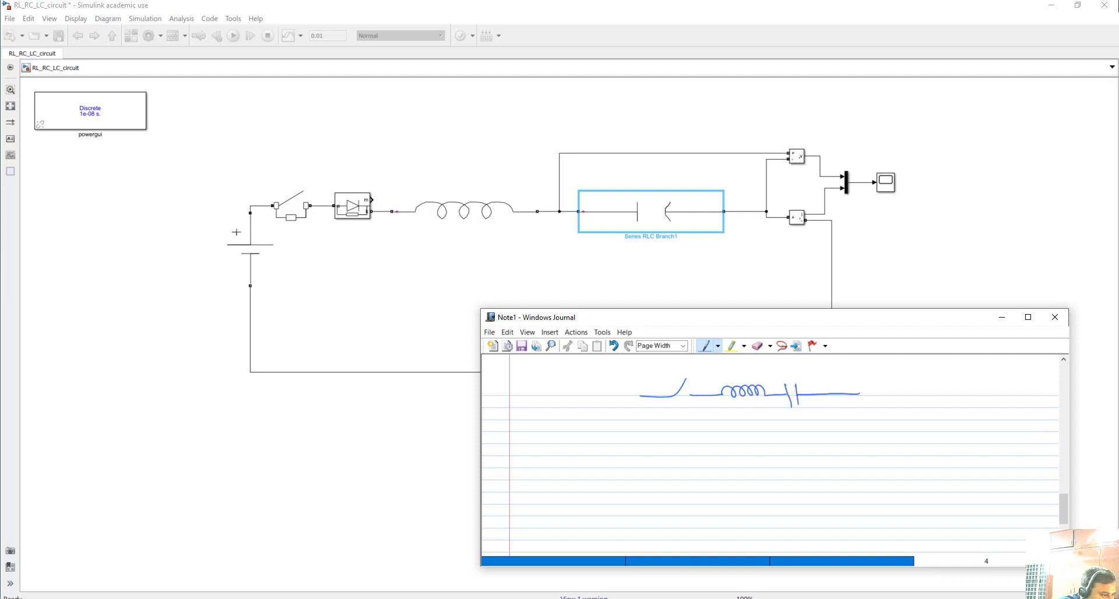
mouse_move(638, 396)
left_mouse_down()
mouse_move(641, 460)
mouse_move(704, 462)
mouse_move(706, 479)
mouse_move(851, 462)
left_mouse_up()
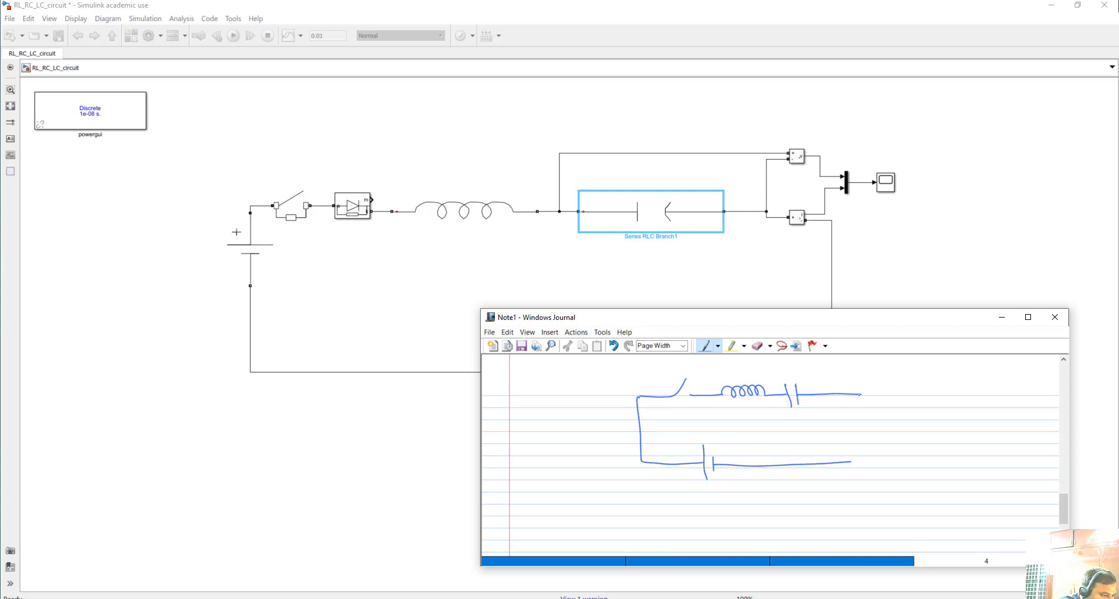
left_click_drag(860, 402, 861, 447)
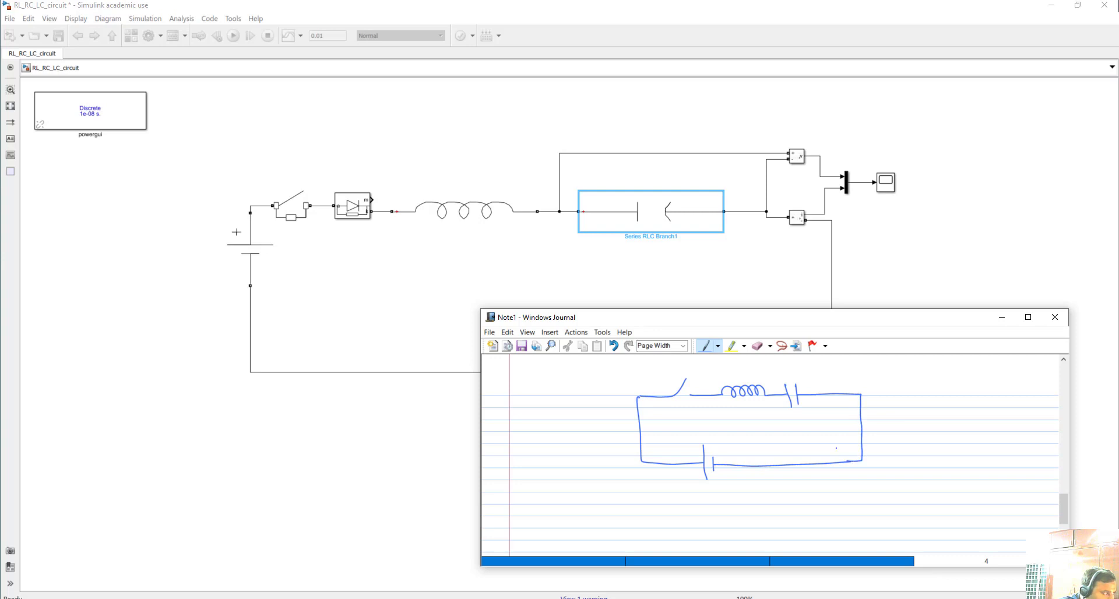
mouse_move(772, 395)
left_mouse_down()
mouse_move(810, 364)
mouse_move(814, 377)
left_mouse_up()
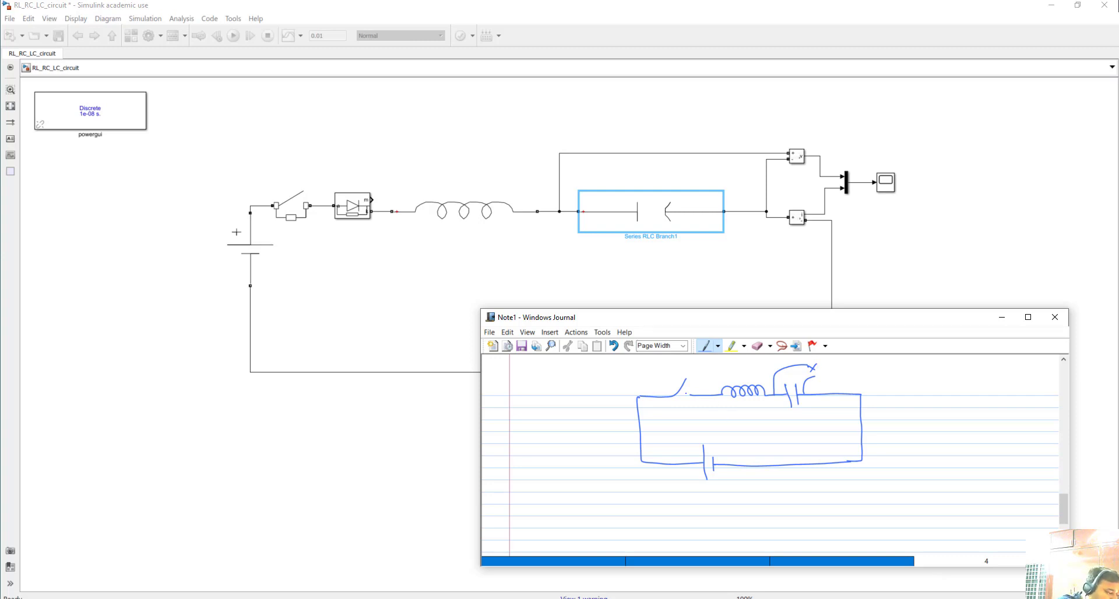
Step: Sketch current-versus-time axes beside the circuit, labelled i, marking the switching instant t with an arrow and a dashed vertical line
mouse_move(894, 380)
left_mouse_down()
mouse_move(897, 464)
mouse_move(901, 443)
mouse_move(1019, 444)
mouse_move(962, 466)
mouse_move(955, 489)
left_mouse_up()
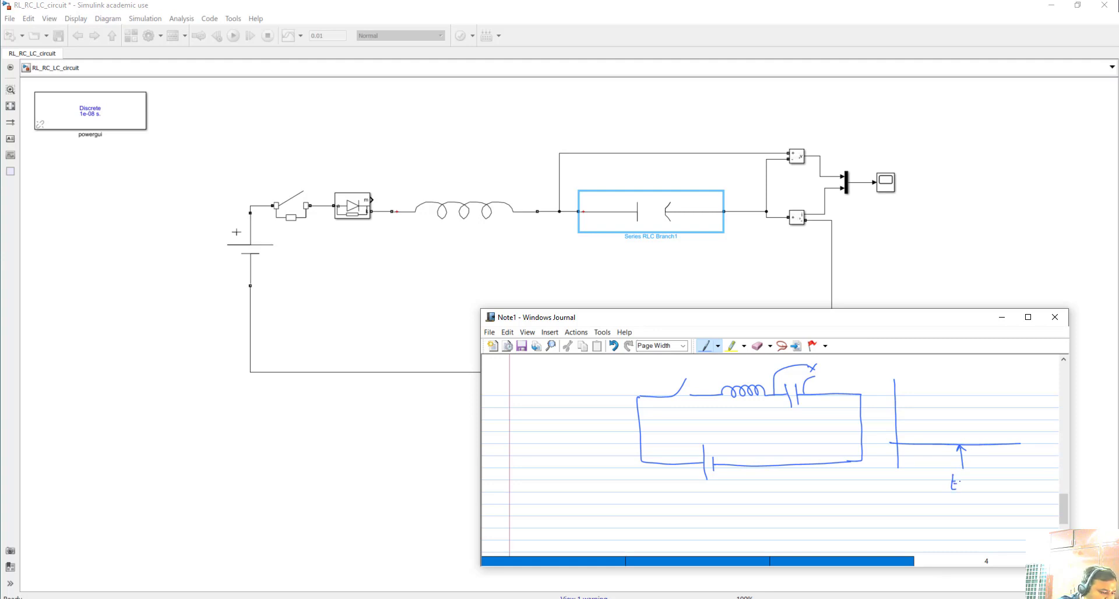
mouse_move(966, 474)
left_mouse_down()
mouse_move(968, 497)
mouse_move(968, 482)
left_mouse_up()
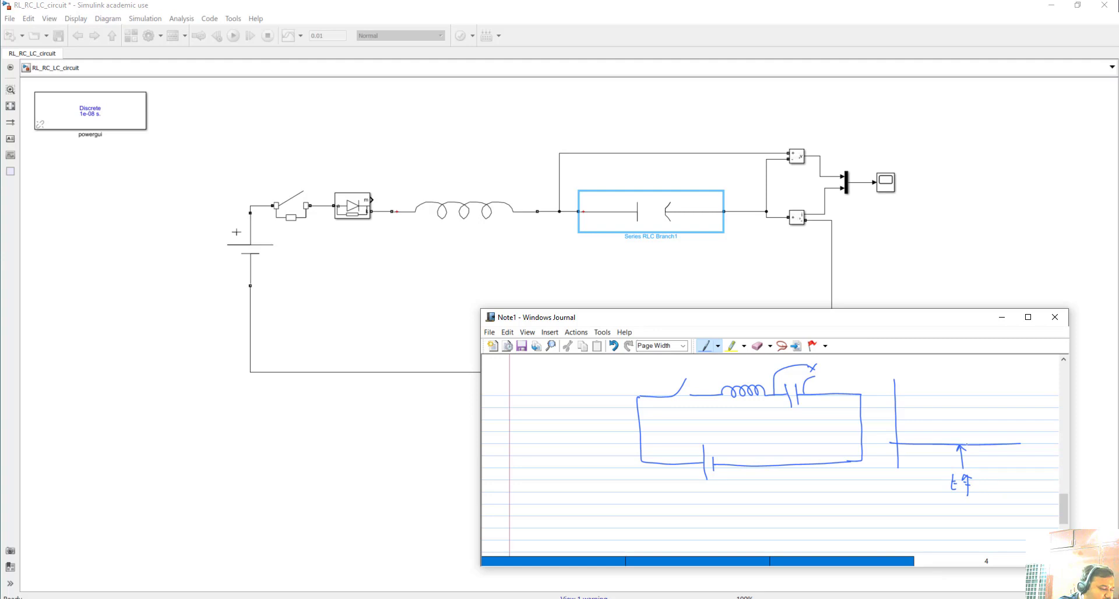
left_click_drag(957, 413, 958, 427)
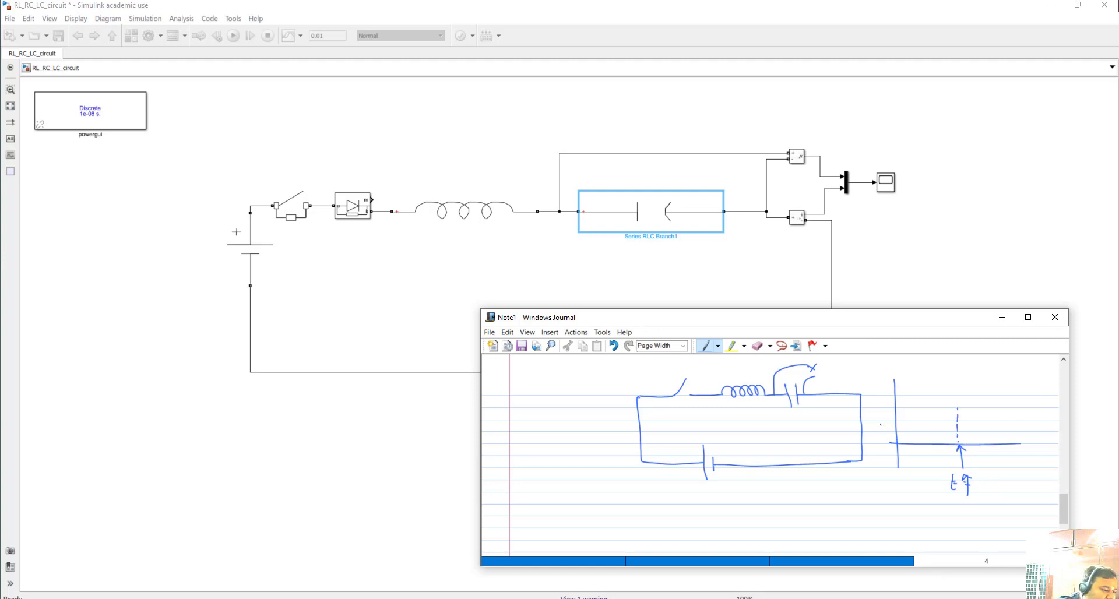
mouse_move(882, 414)
left_mouse_down()
mouse_move(880, 431)
mouse_move(949, 444)
left_mouse_up()
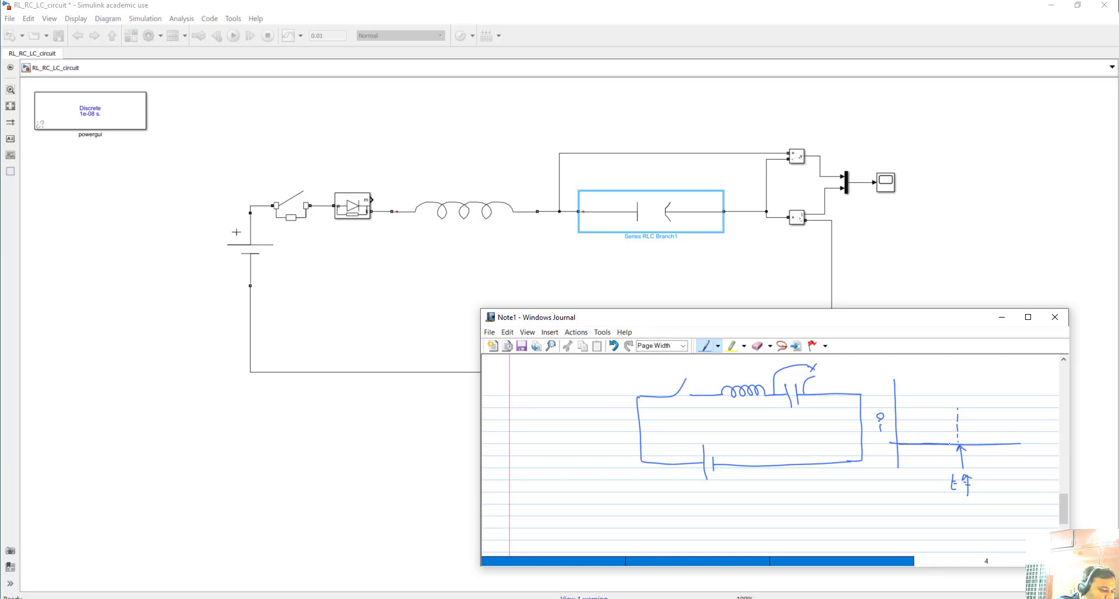
Step: Annotate the circuit sketch with the switch's closing arrow, an arrow beneath the capacitor and a cross beneath the inductor
left_click_drag(675, 383, 693, 411)
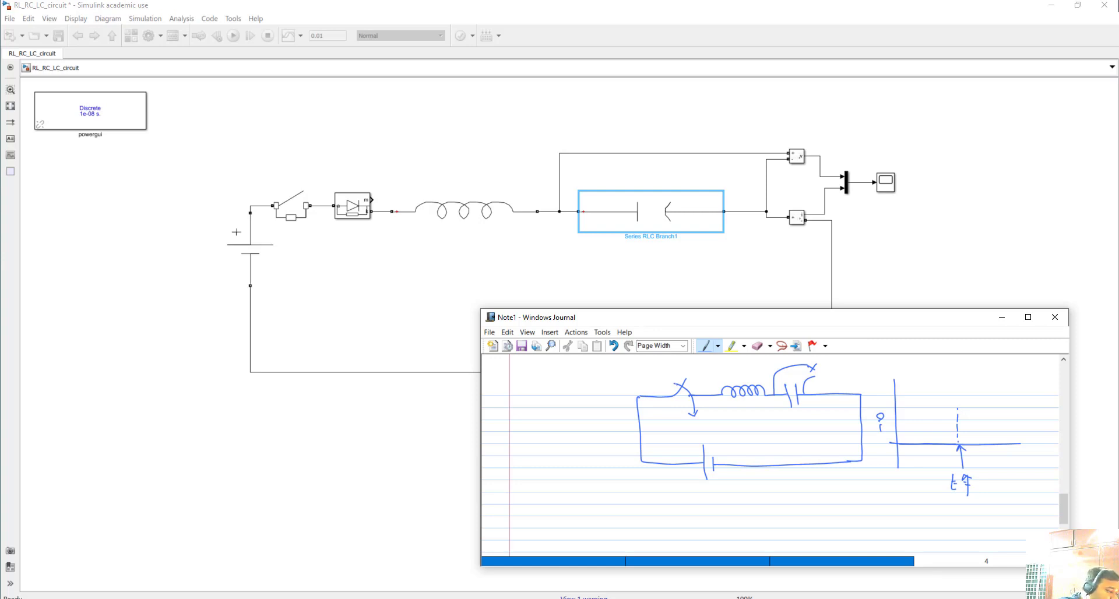
left_click_drag(676, 384, 688, 392)
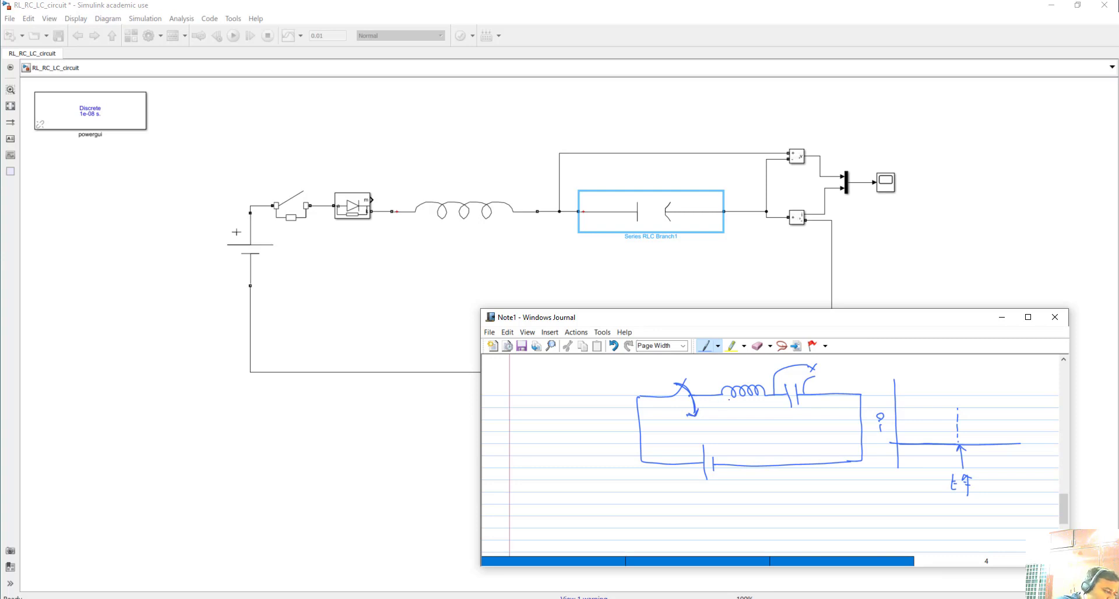
left_click_drag(787, 410, 807, 411)
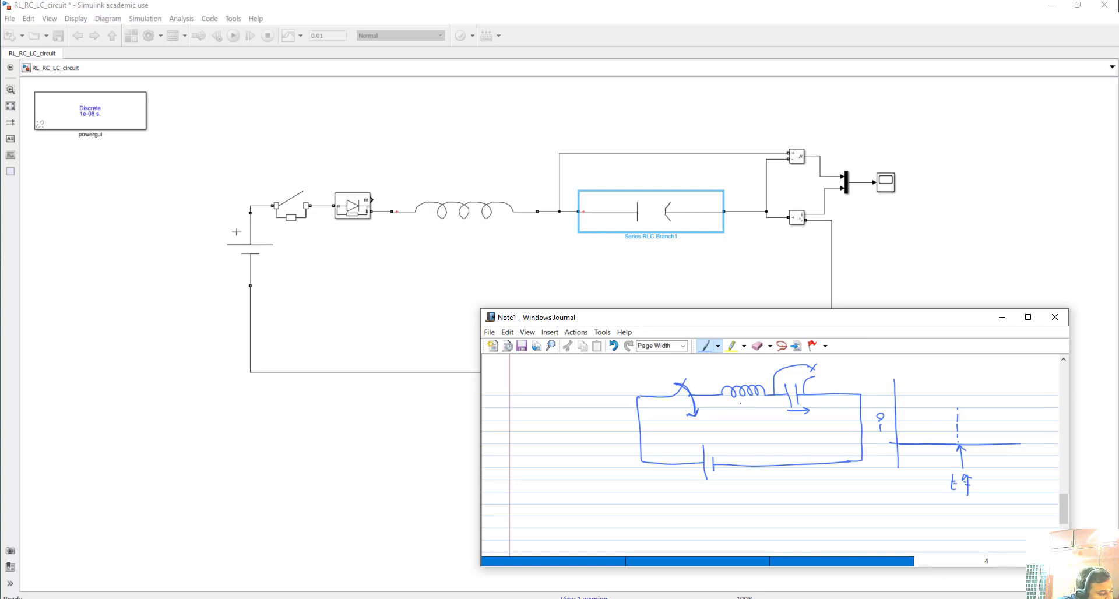
left_click_drag(739, 405, 743, 411)
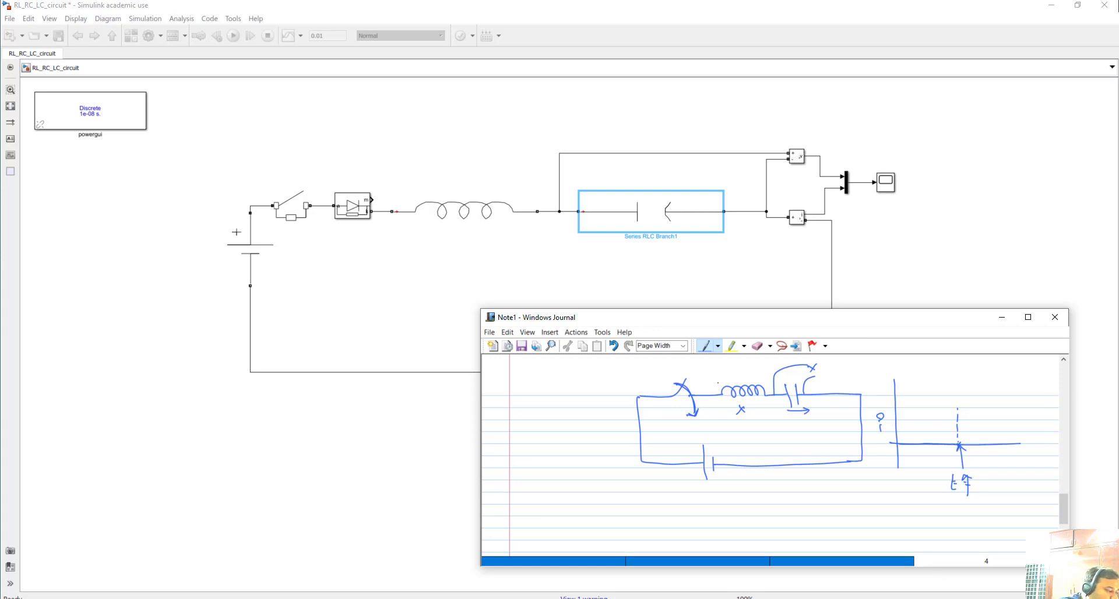
Step: Draw the current's rise on the axes and mark the source polarity, current path i and voltage directions on the circuit sketch
left_click_drag(718, 380, 725, 372)
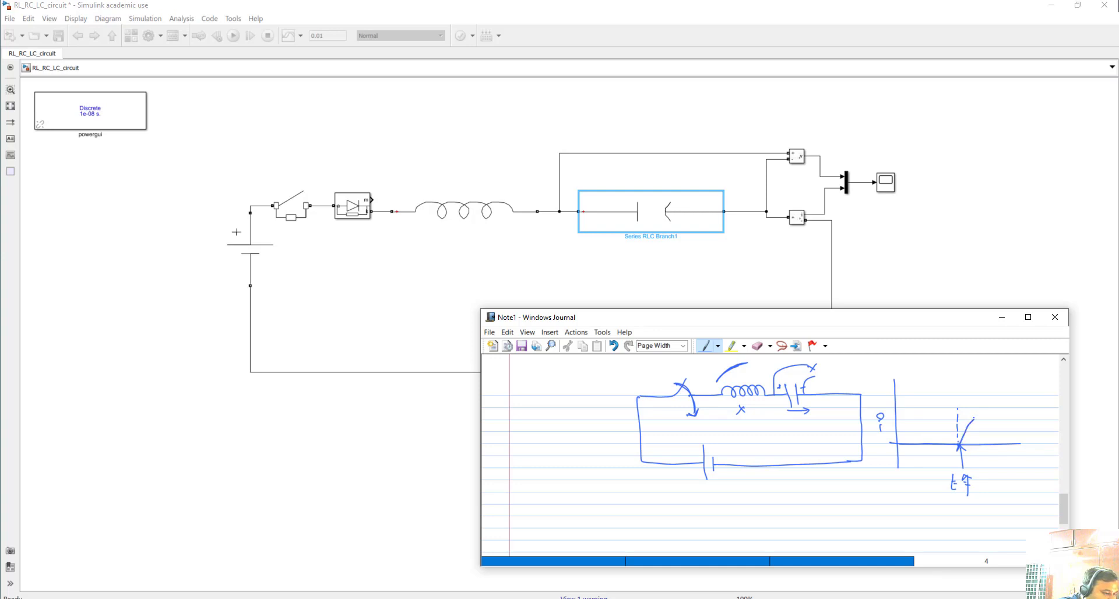
left_click_drag(987, 414, 992, 413)
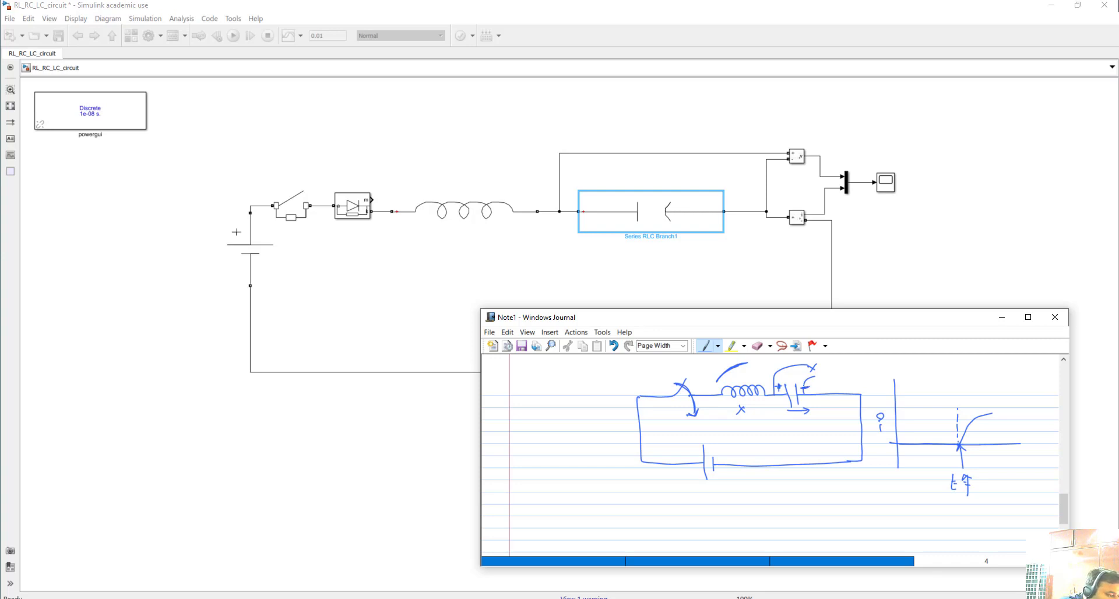
left_click_drag(689, 450, 695, 448)
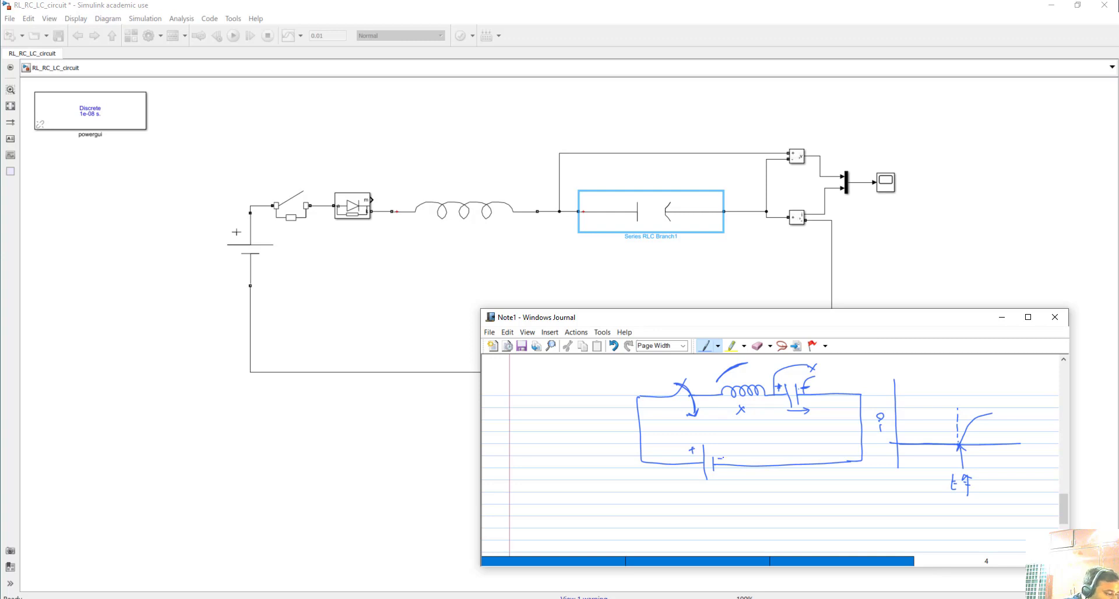
mouse_move(668, 447)
left_mouse_down()
mouse_move(653, 434)
mouse_move(675, 402)
mouse_move(676, 419)
left_mouse_up()
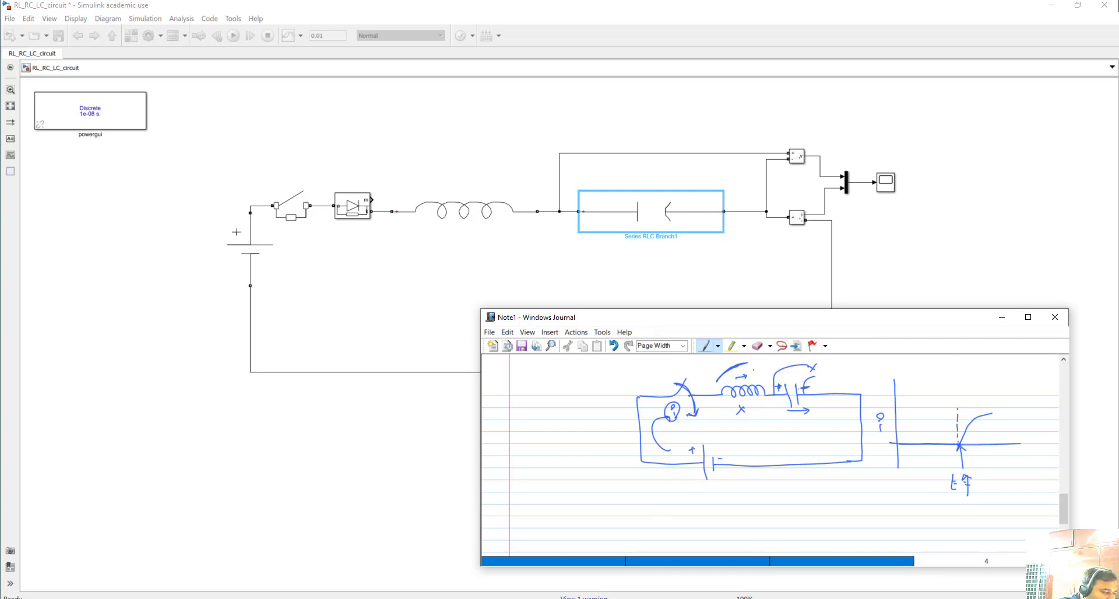
left_click_drag(754, 369, 761, 378)
left_click_drag(761, 369, 754, 379)
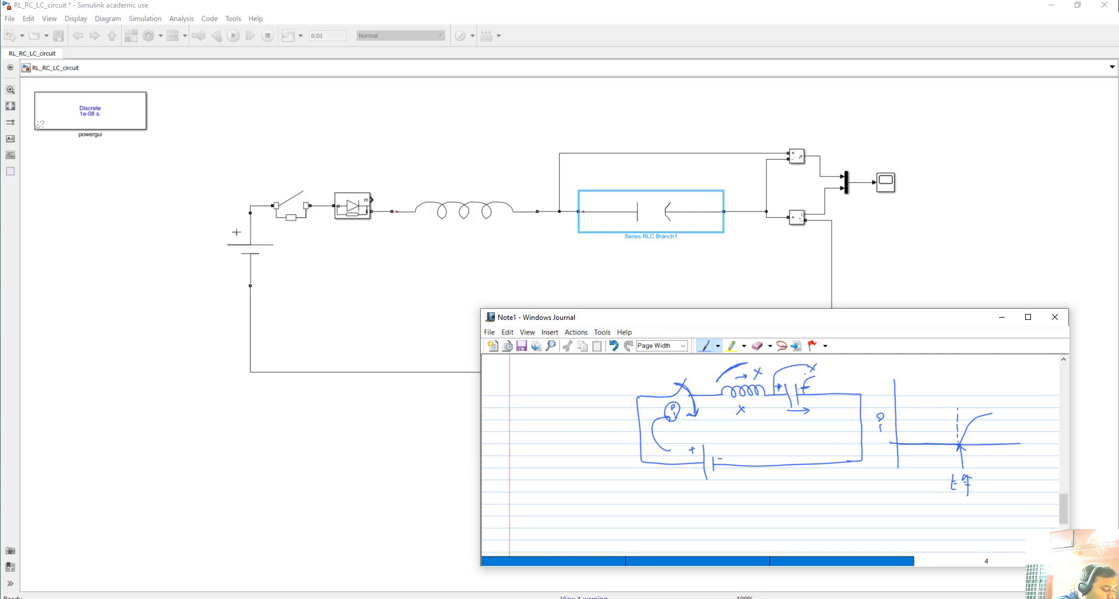
left_click_drag(797, 375, 841, 350)
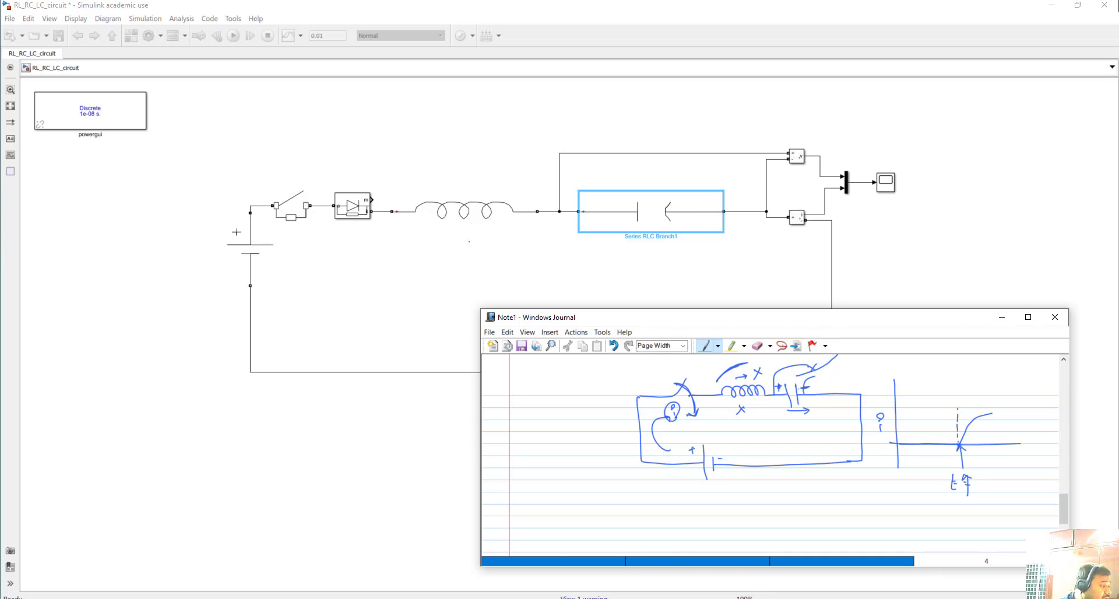
Step: Return to the RL_RC_LC_circuit model, open its scope and run the LC simulation
left_click(470, 242)
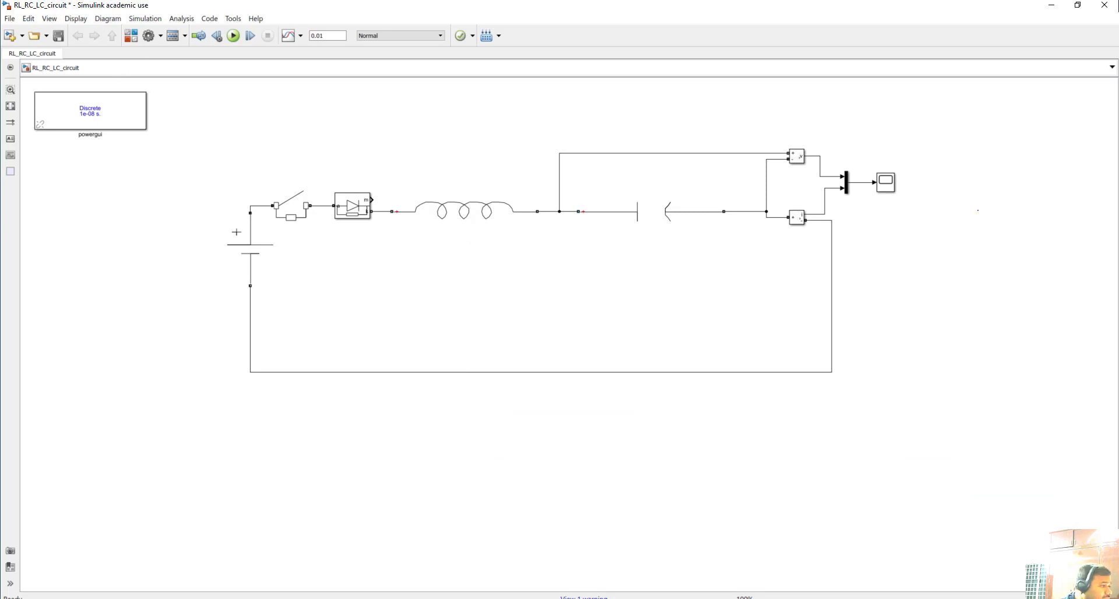
double_click(885, 182)
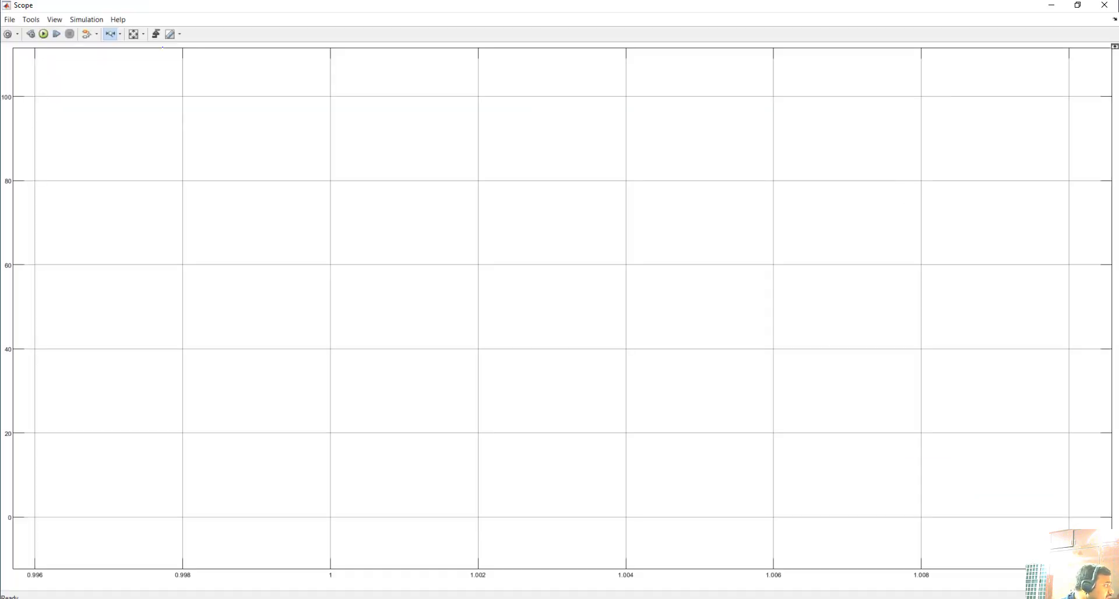
left_click(44, 33)
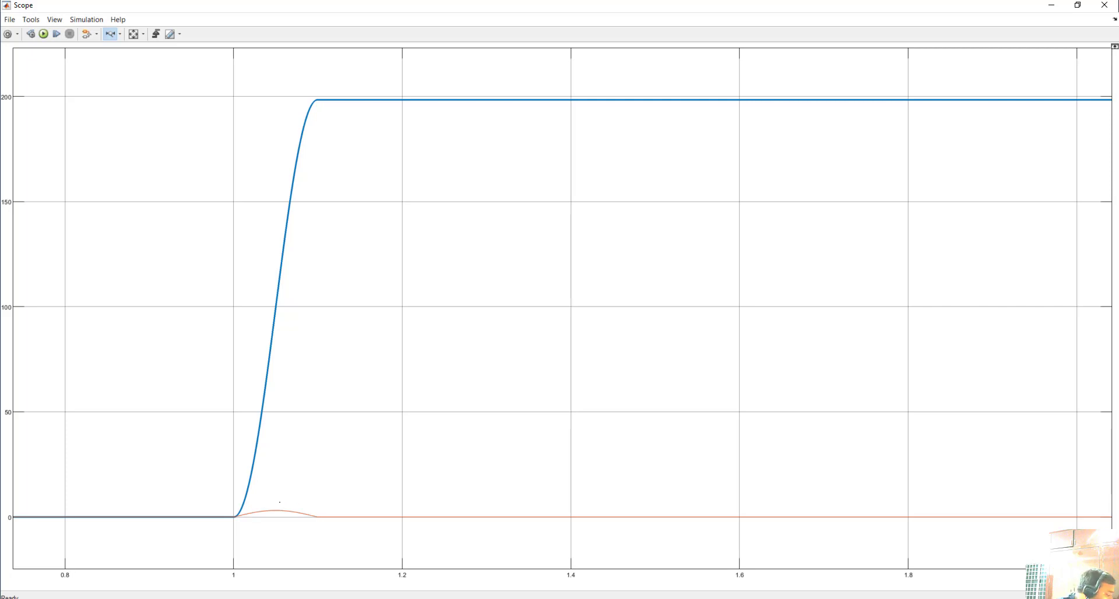
Step: Inspect the switching transient and the current pulse between 1 and 1.1 ms on the scope, and restore the full view
left_click_drag(234, 500, 366, 500)
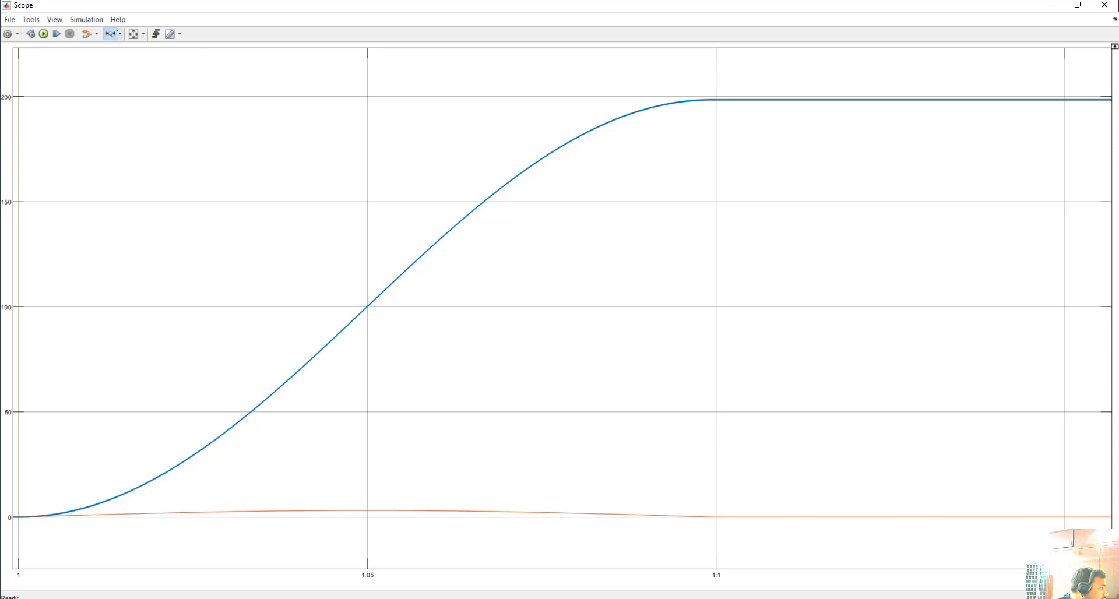
left_click(120, 34)
left_click(111, 62)
left_click_drag(349, 476, 350, 548)
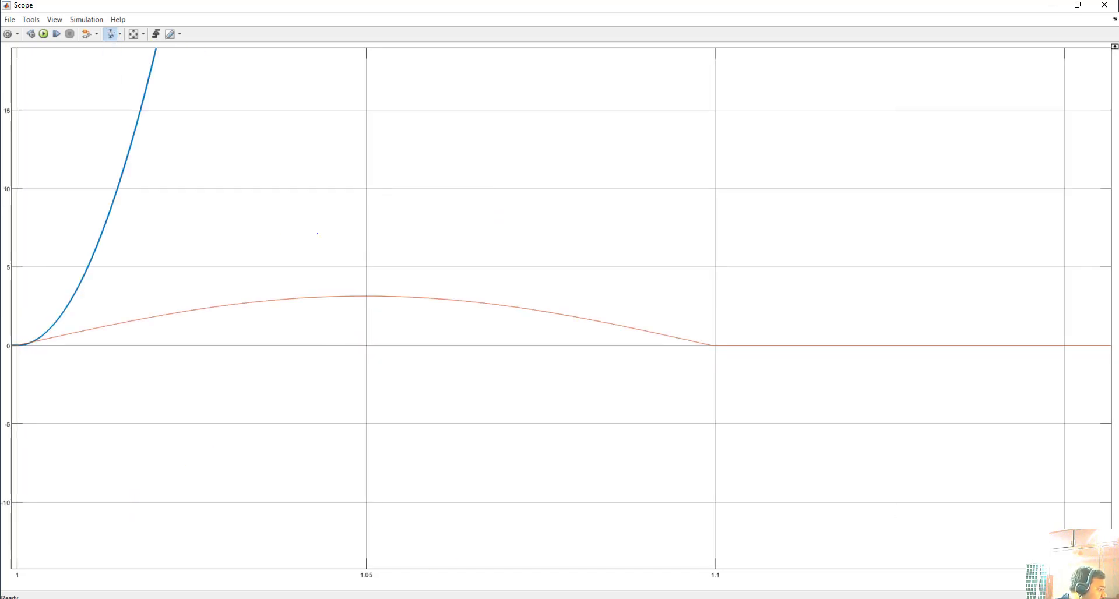
left_click_drag(343, 387, 344, 232)
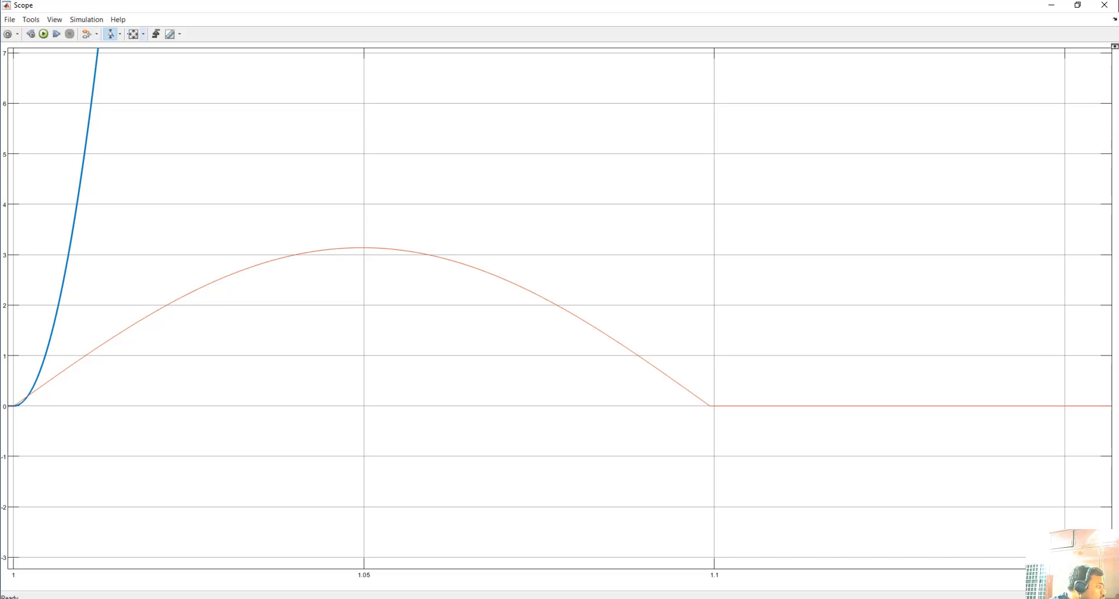
left_click(134, 34)
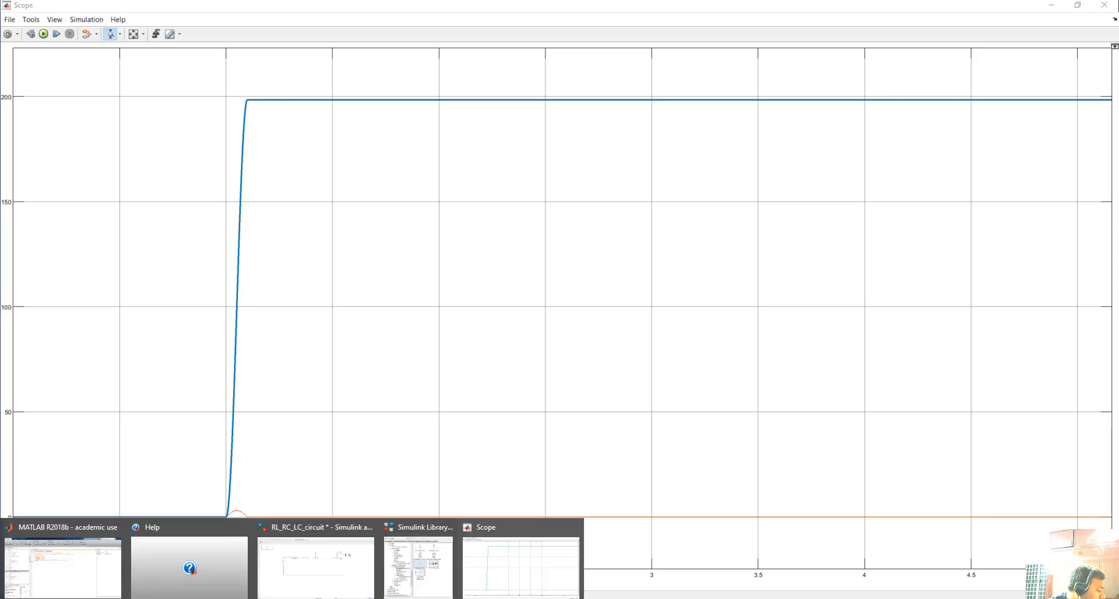
Step: In the circuit model, move the DC source, breaker and diode away from the inductor and delete the wire between diode and inductor
left_click(316, 560)
left_click(466, 214)
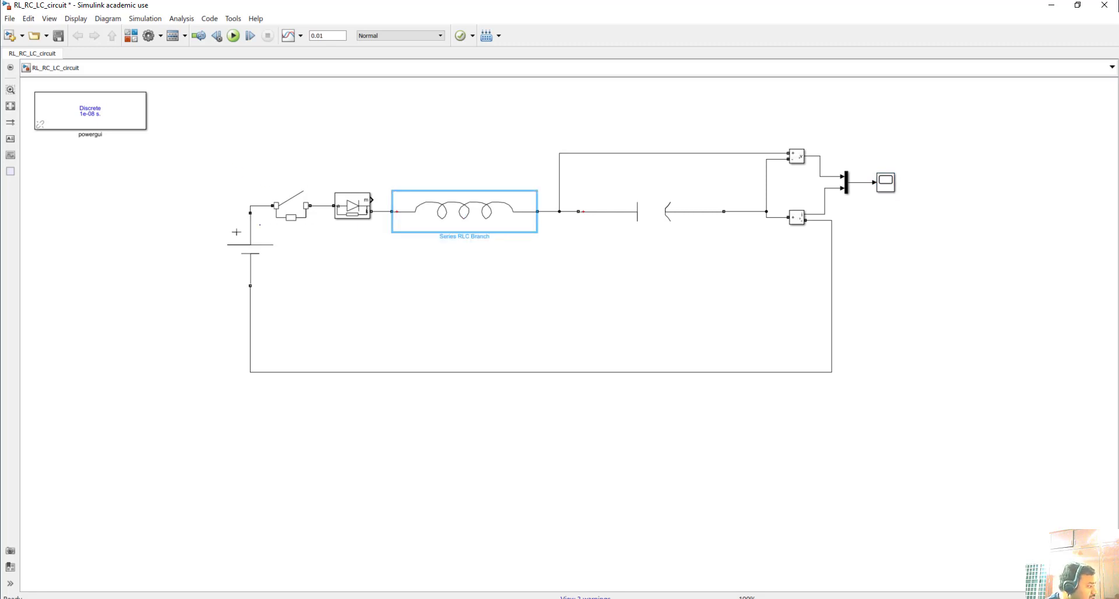
left_click_drag(237, 165, 386, 421)
left_click_drag(352, 205, 216, 204)
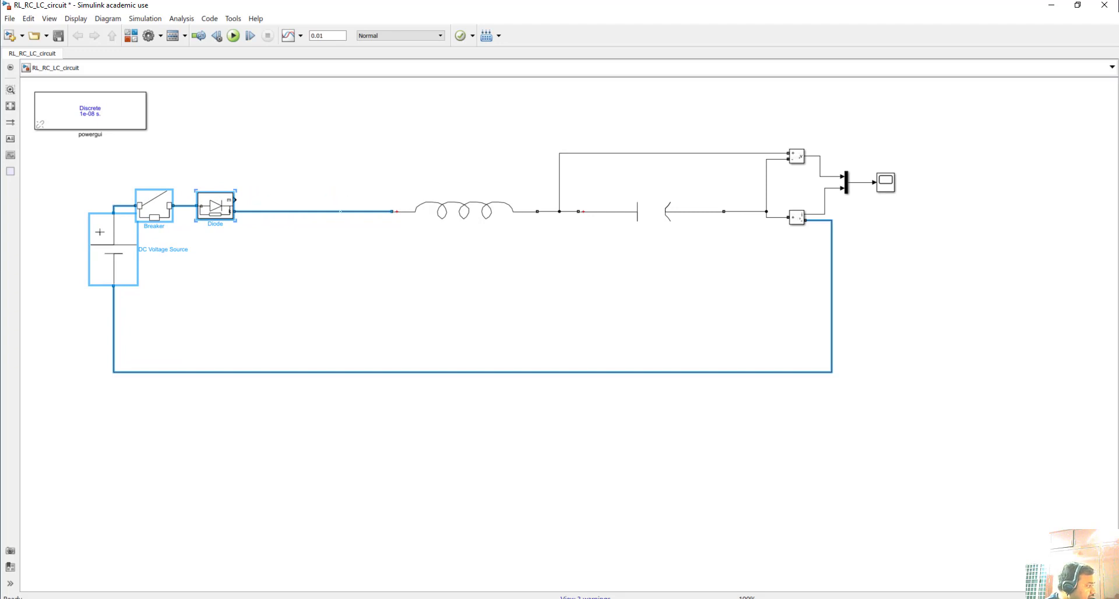
left_click(370, 242)
left_click(358, 211)
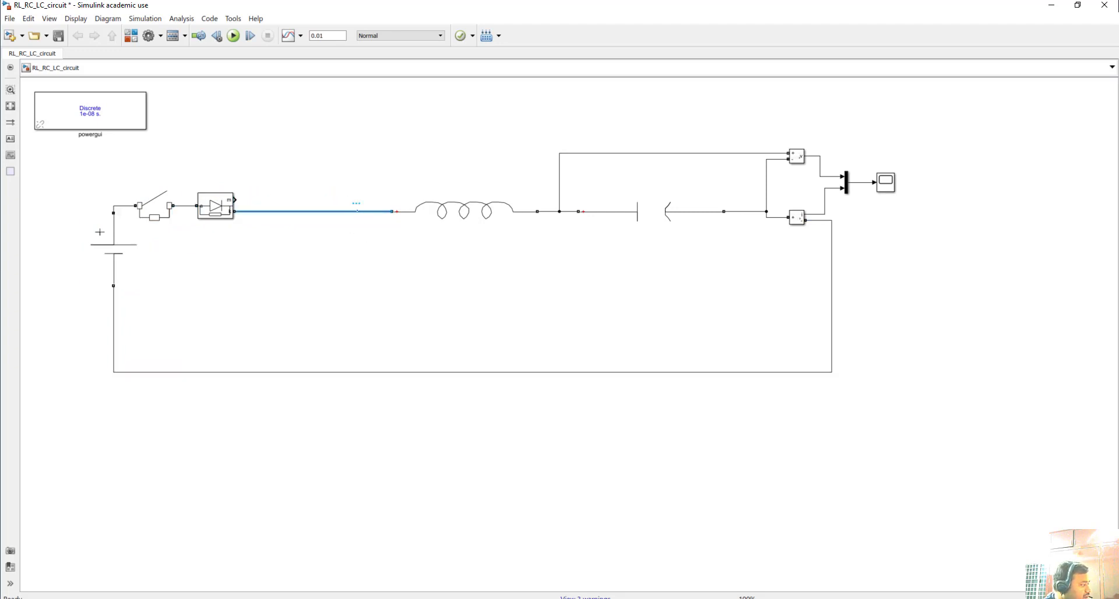
key("Delete")
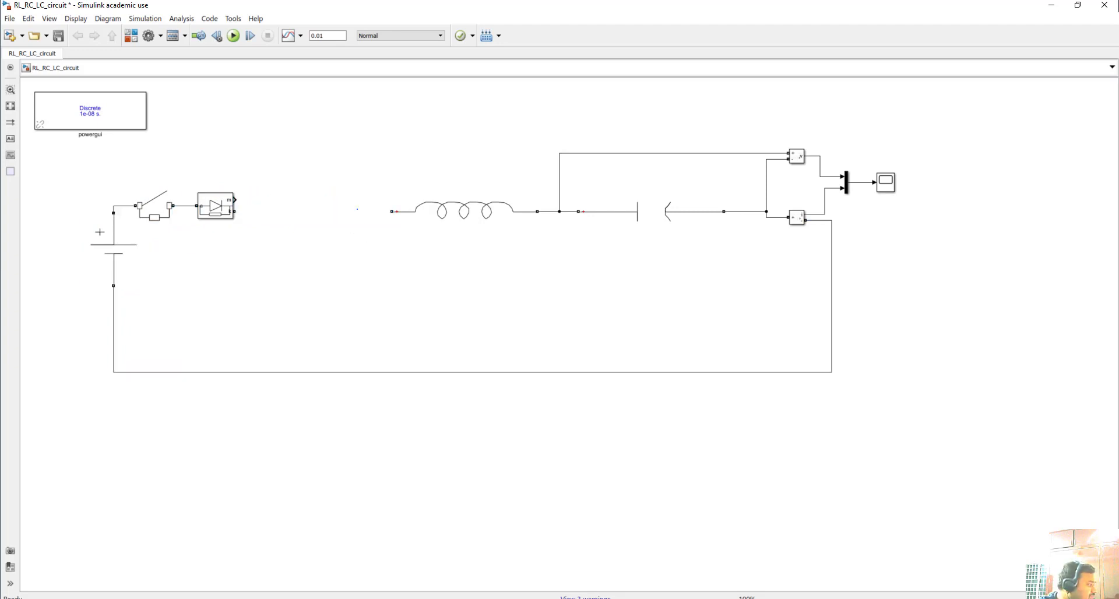
Step: Copy the inductor branch and paste the duplicate near the gap between the diode and the inductor
left_click(450, 212)
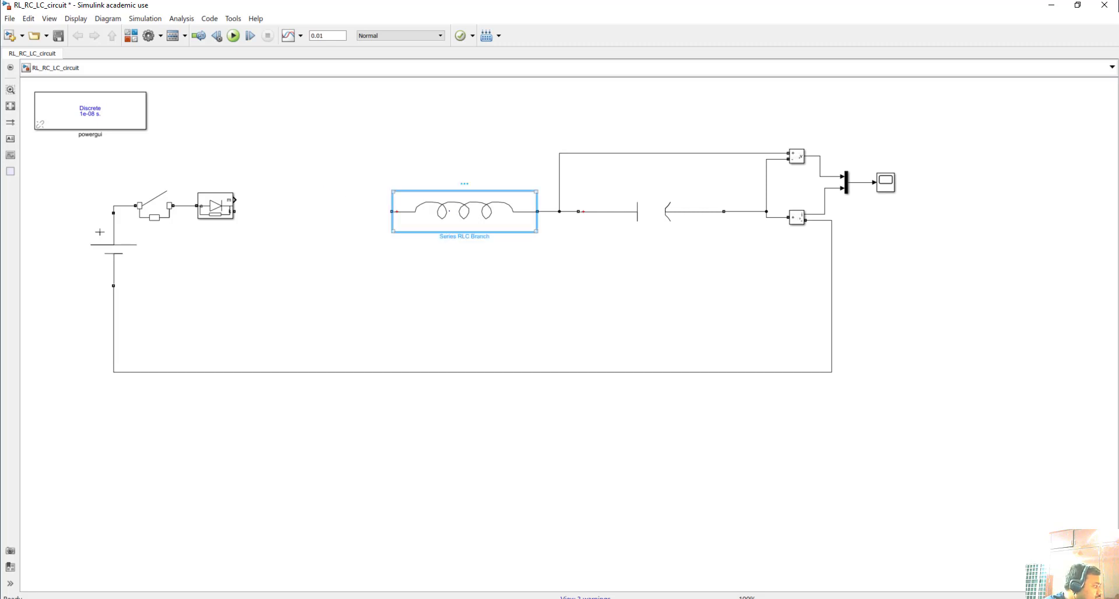
right_click(447, 211)
left_click(472, 305)
right_click(300, 180)
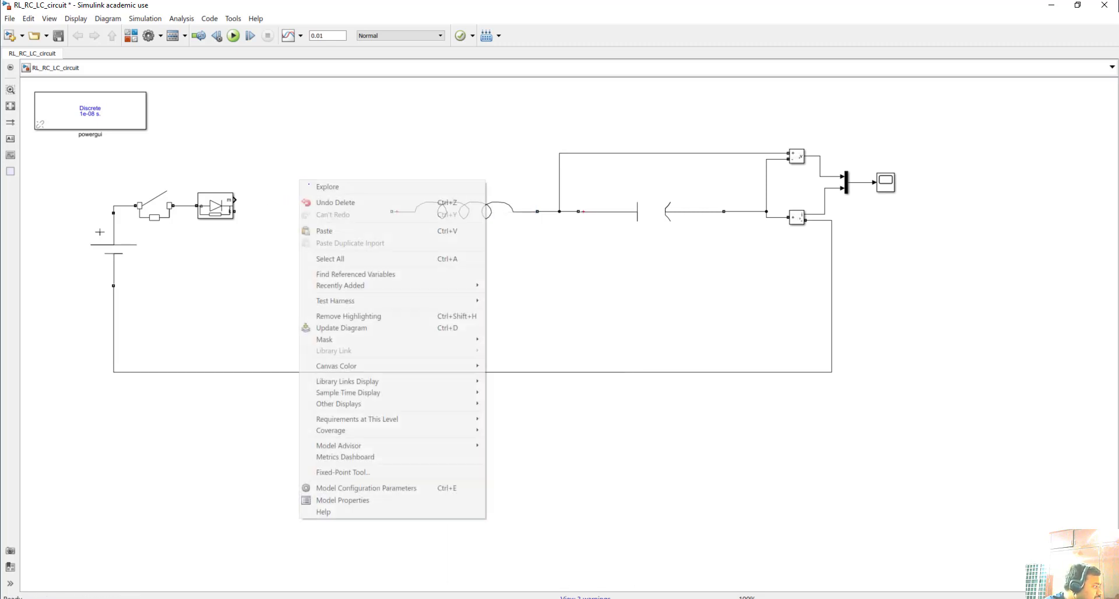
left_click(324, 231)
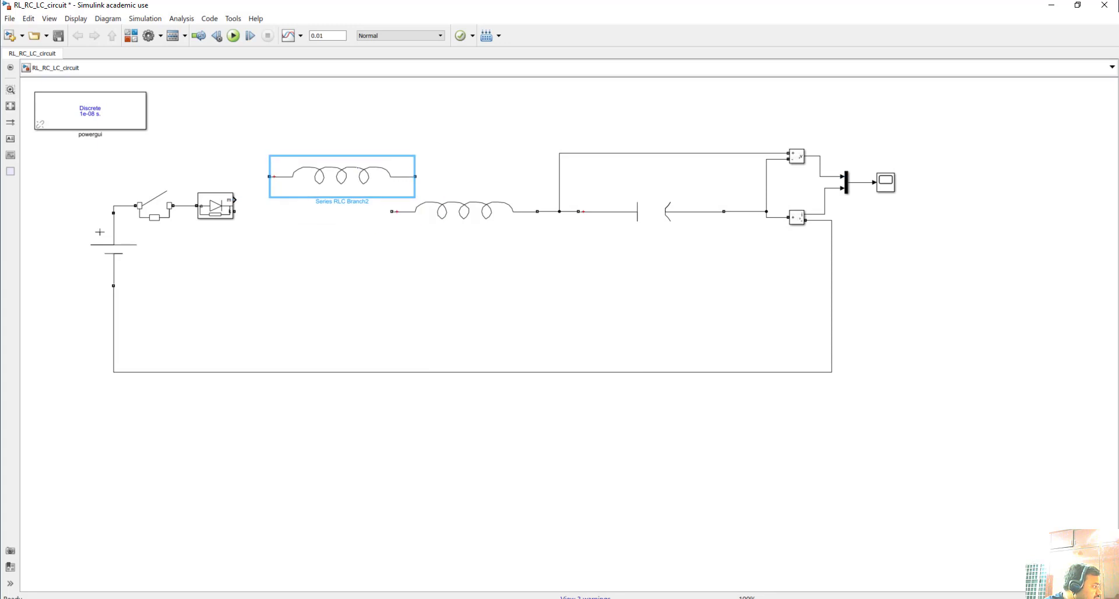
Step: Change the pasted branch to type R with a resistance of 1 ohm and insert it in series between the diode and inductor
double_click(343, 176)
left_click(492, 143)
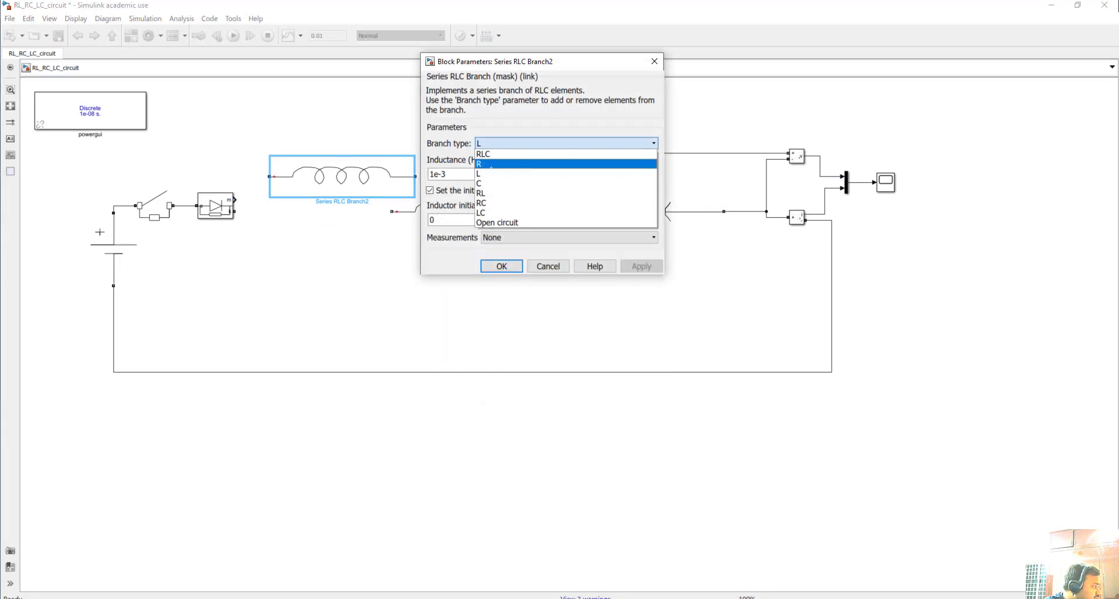
left_click(491, 166)
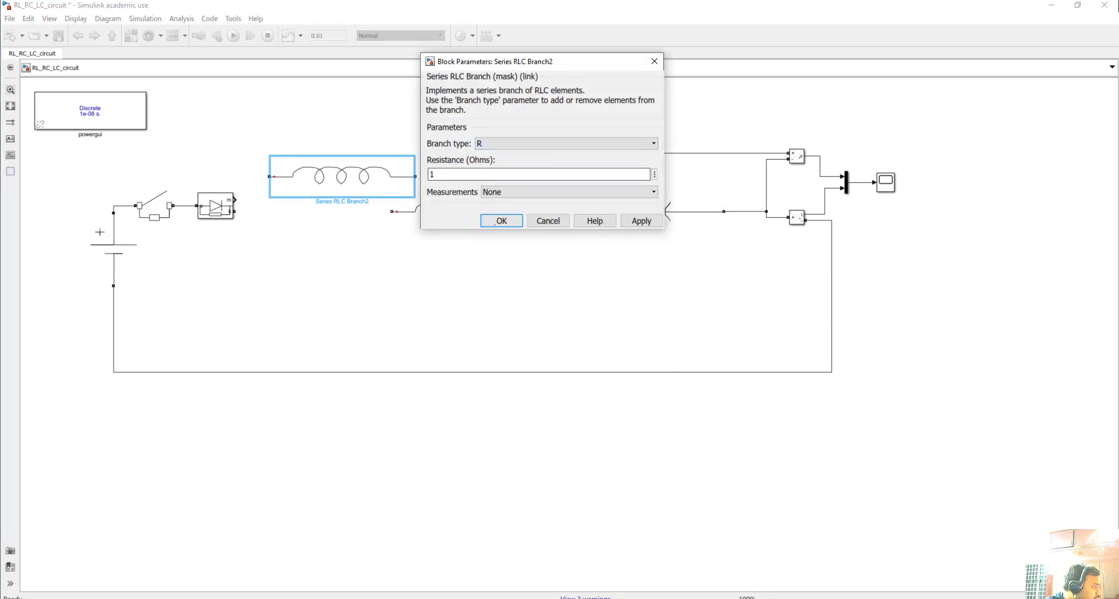
left_click(495, 221)
left_click_drag(366, 178, 332, 213)
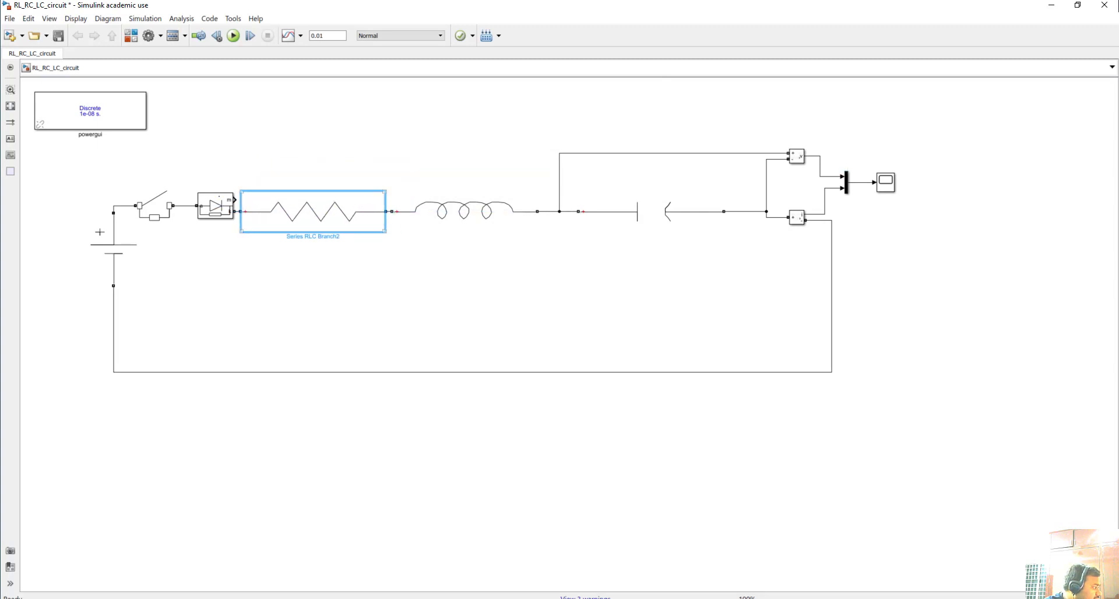
left_click(364, 263)
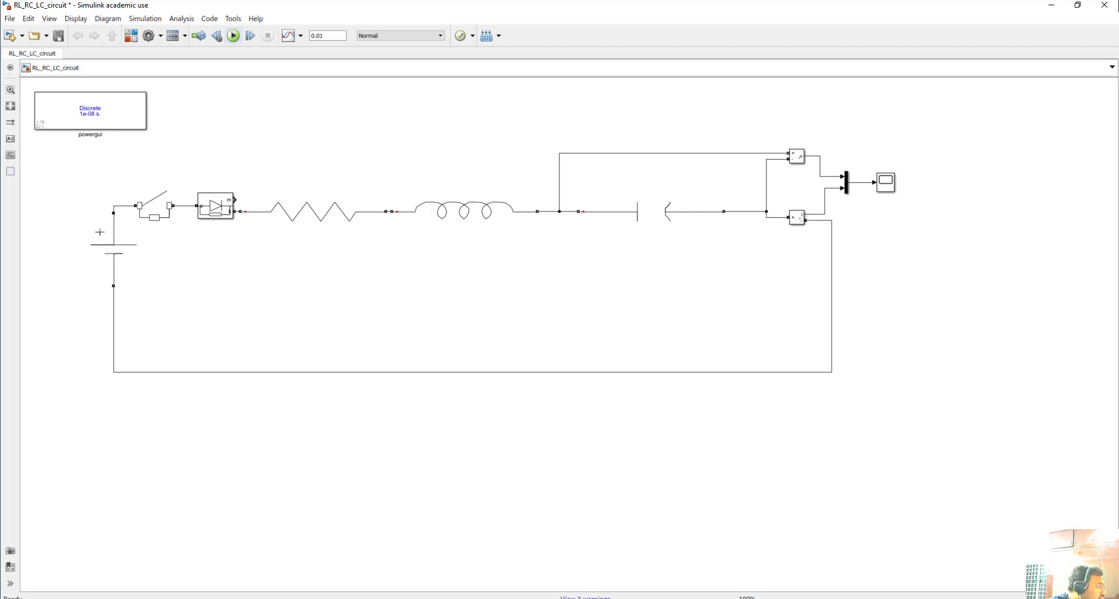
Step: Run the RLC simulation and zoom the scope's time axis into the switching transient between 1 and 1.1 ms
key("ctrl+t")
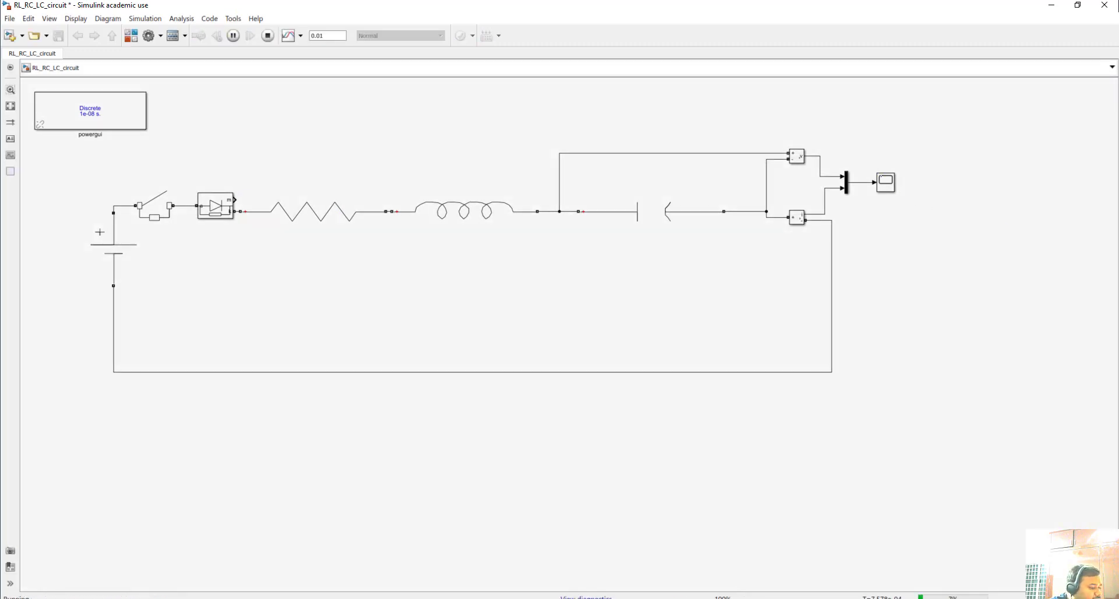
double_click(886, 182)
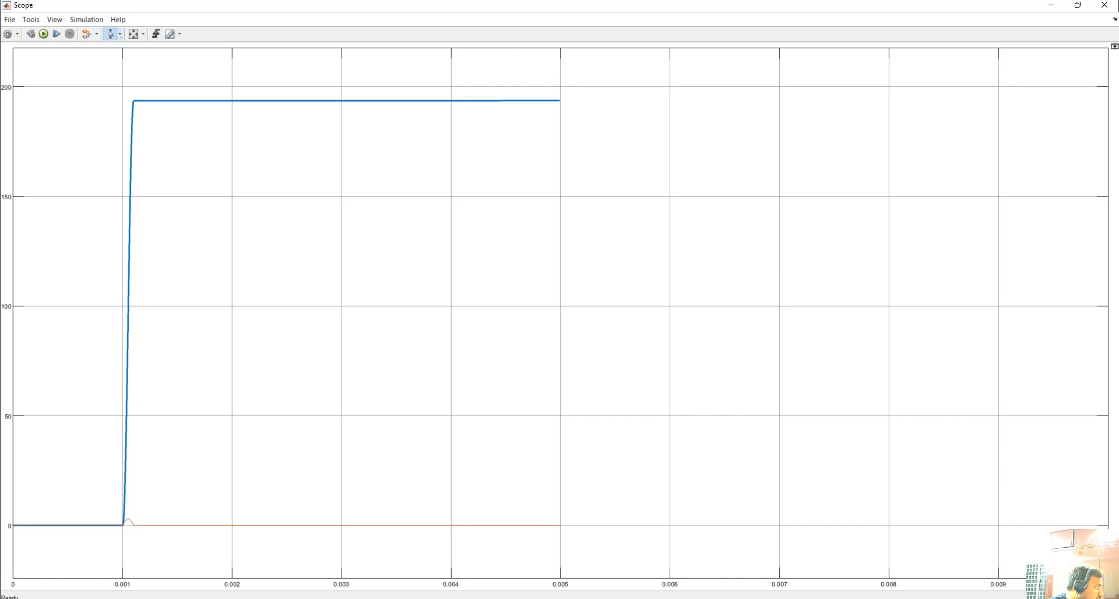
left_click(119, 34)
left_click(112, 62)
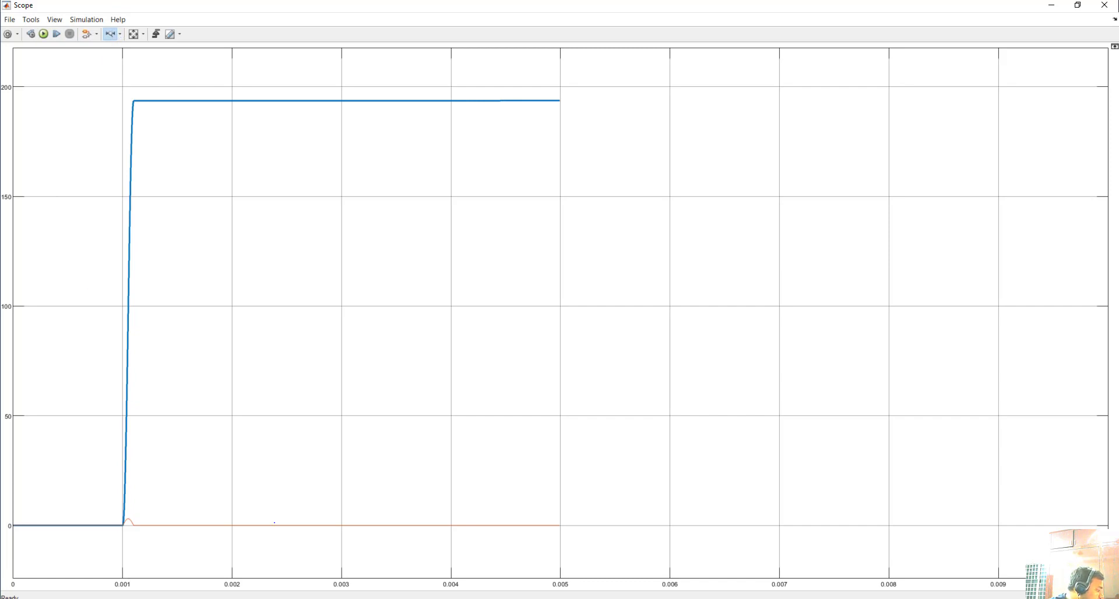
left_click_drag(275, 523, 120, 507)
left_click_drag(14, 449, 164, 449)
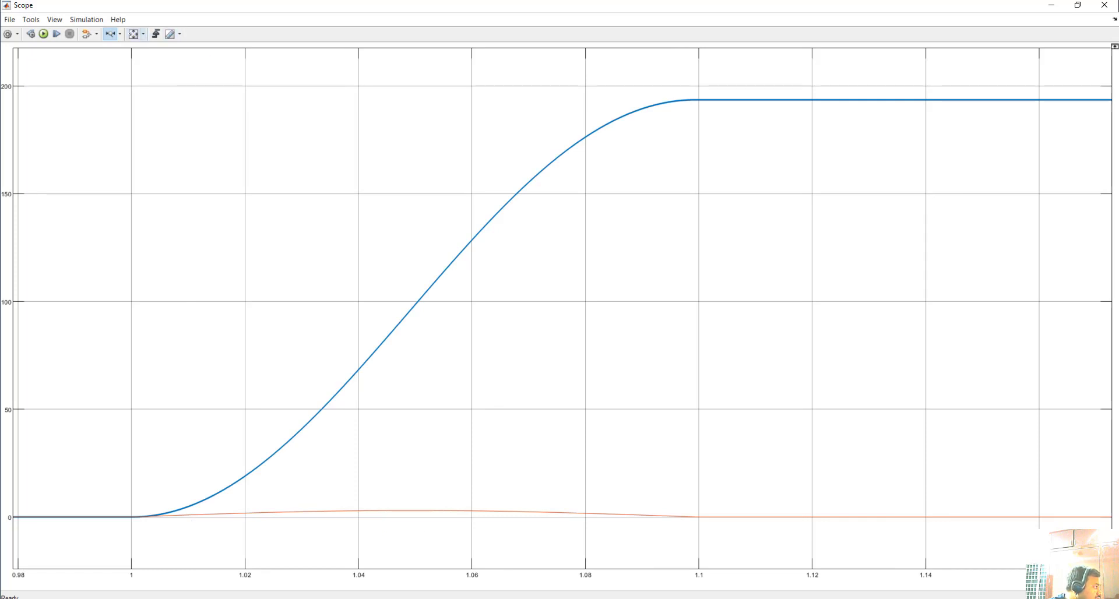
Step: Zoom the scope's vertical axis into the current pulse, examine its peak, and return to the circuit model
left_click(119, 34)
left_click(112, 61)
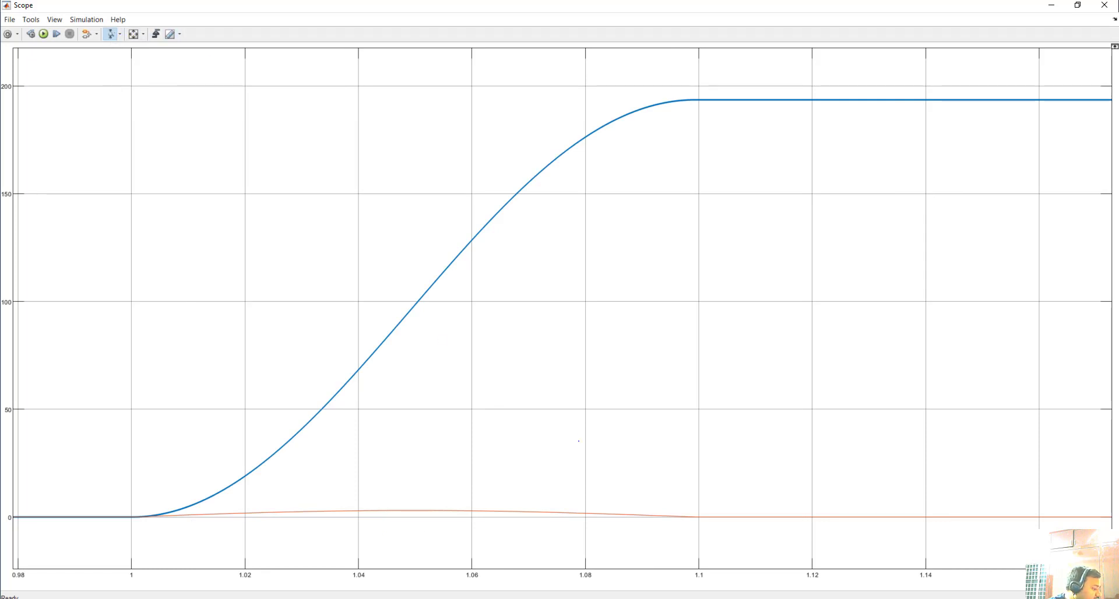
left_click_drag(389, 481, 388, 569)
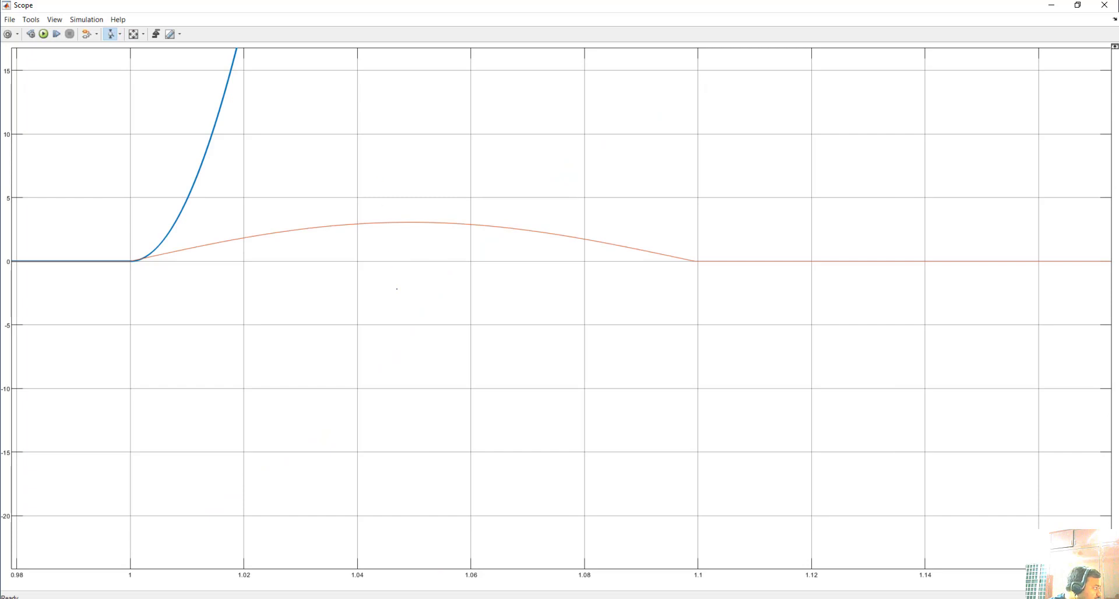
left_click(376, 181)
left_click_drag(388, 187, 388, 378)
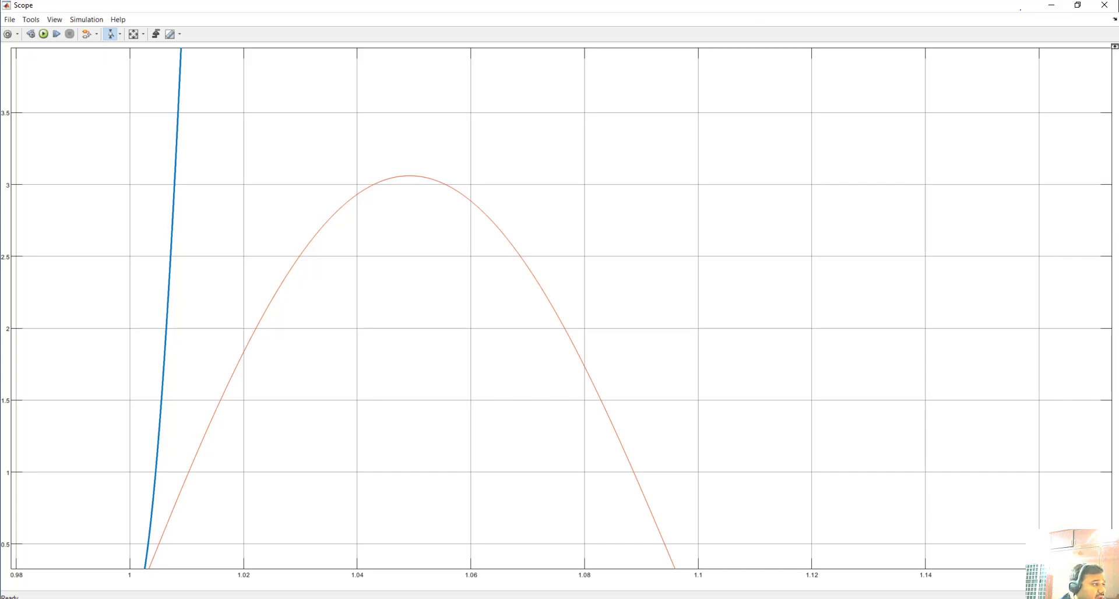
left_click(1052, 4)
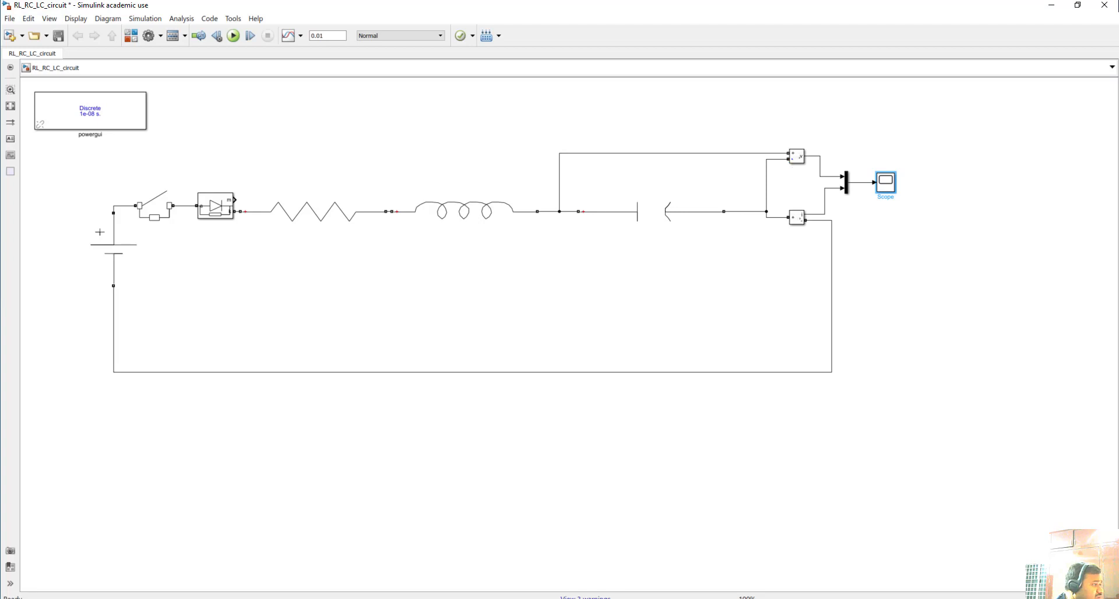
Step: Copy the capacitor's voltage measurement block and paste the duplicate into the empty area above the inductor
left_click(792, 154)
right_click(794, 150)
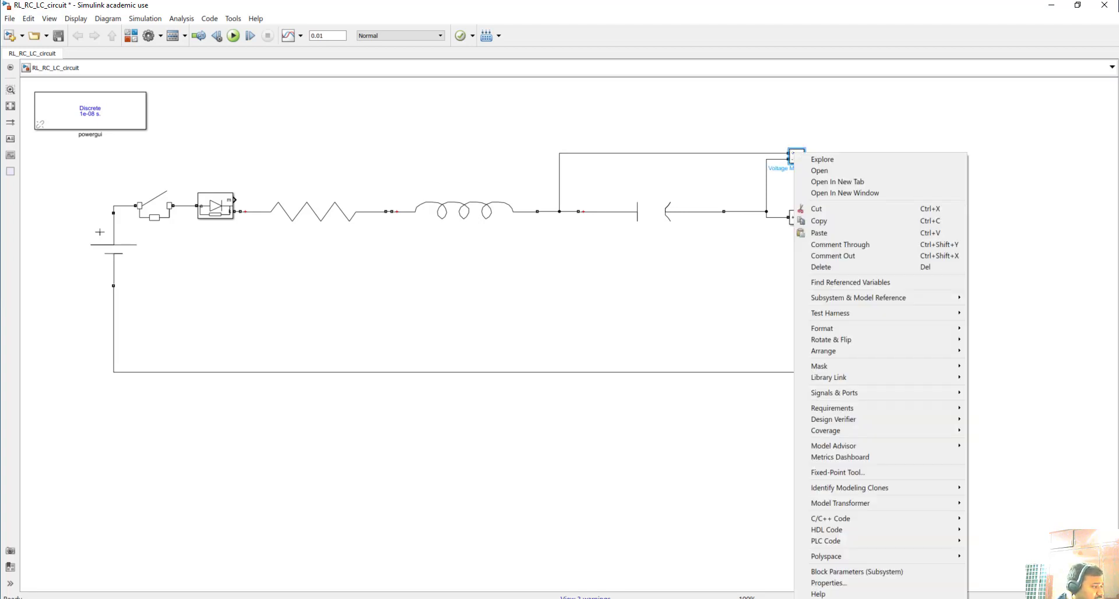
left_click(824, 220)
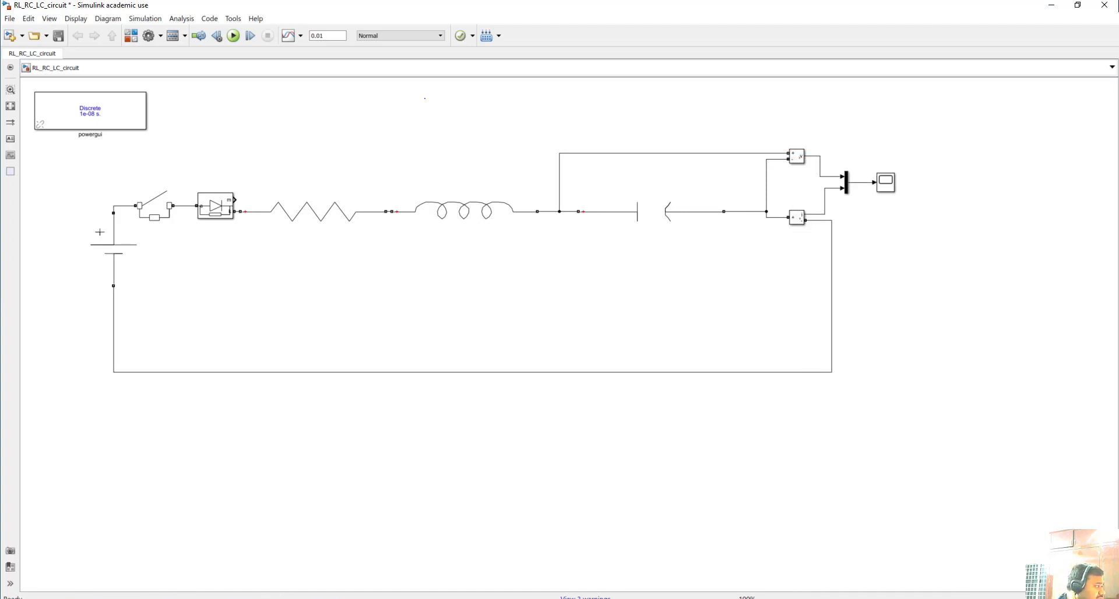
right_click(423, 99)
left_click(443, 149)
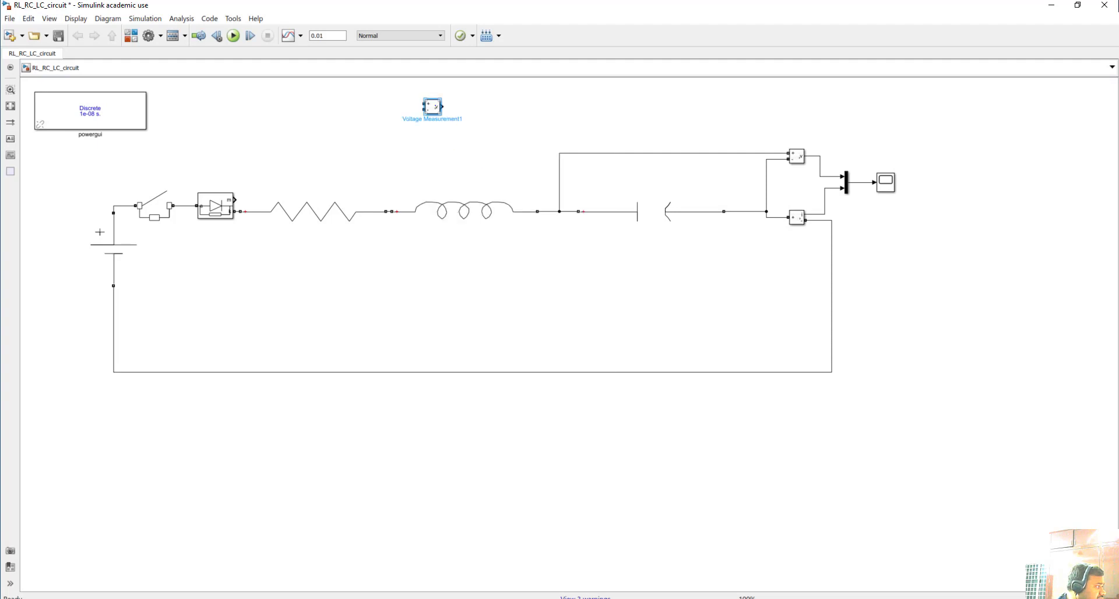
Step: Wire the pasted voltage measurement block across the inductor, positive terminal to its resistor side and negative terminal to its capacitor side
mouse_move(432, 106)
left_mouse_down()
mouse_move(491, 153)
mouse_move(400, 187)
mouse_move(389, 211)
mouse_move(363, 219)
mouse_move(386, 208)
left_mouse_up()
left_click(399, 226)
left_click(387, 211)
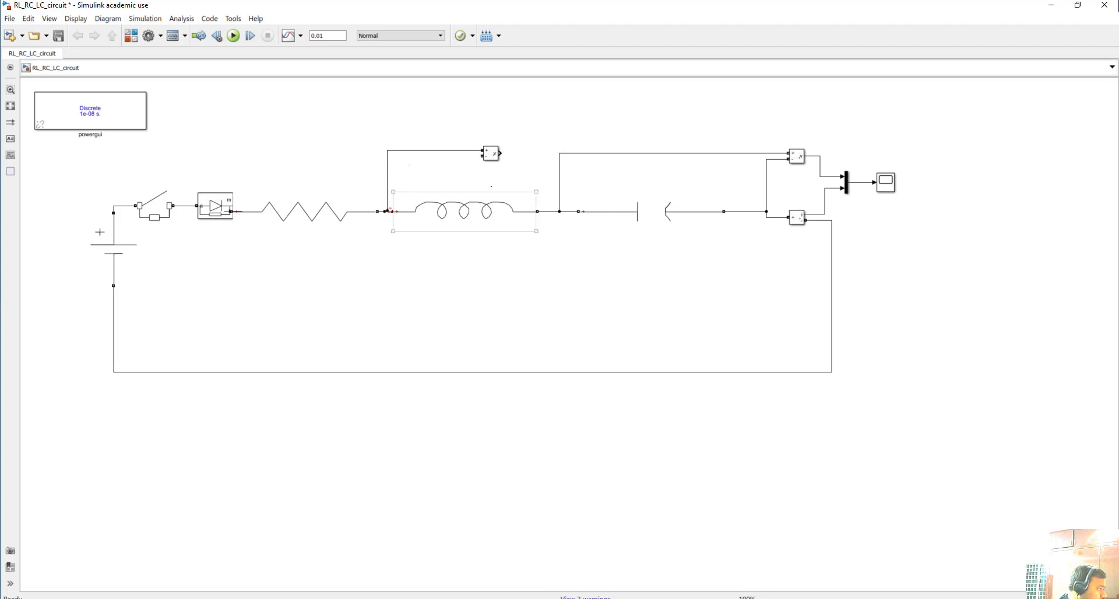
left_click_drag(482, 157, 546, 211)
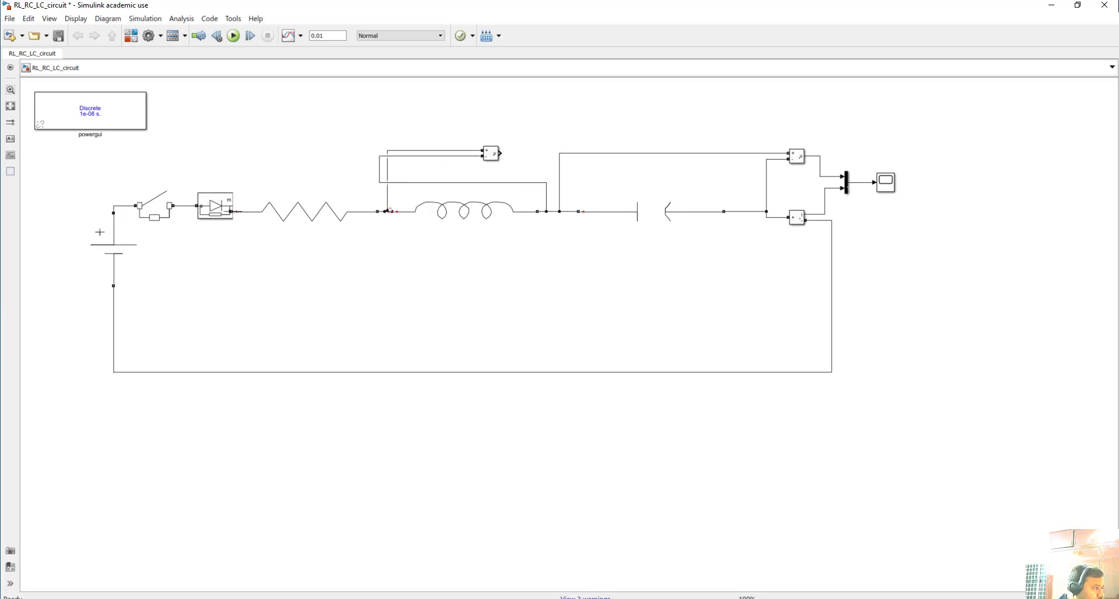
Step: Set the Mux to 3 inputs and connect the inductor voltage measurement output to its third input
double_click(847, 181)
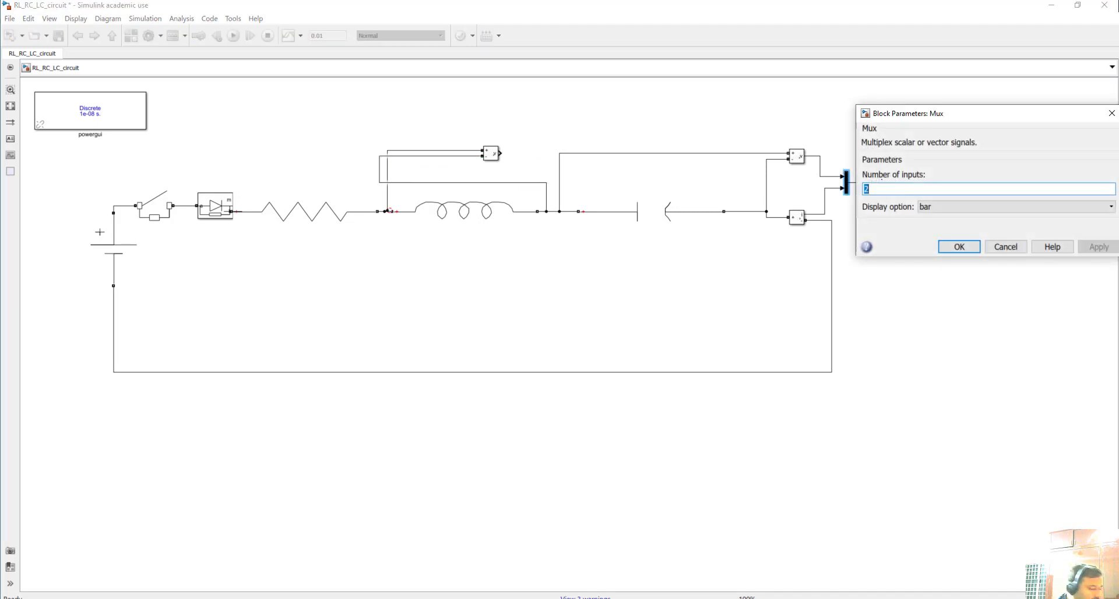
type("3")
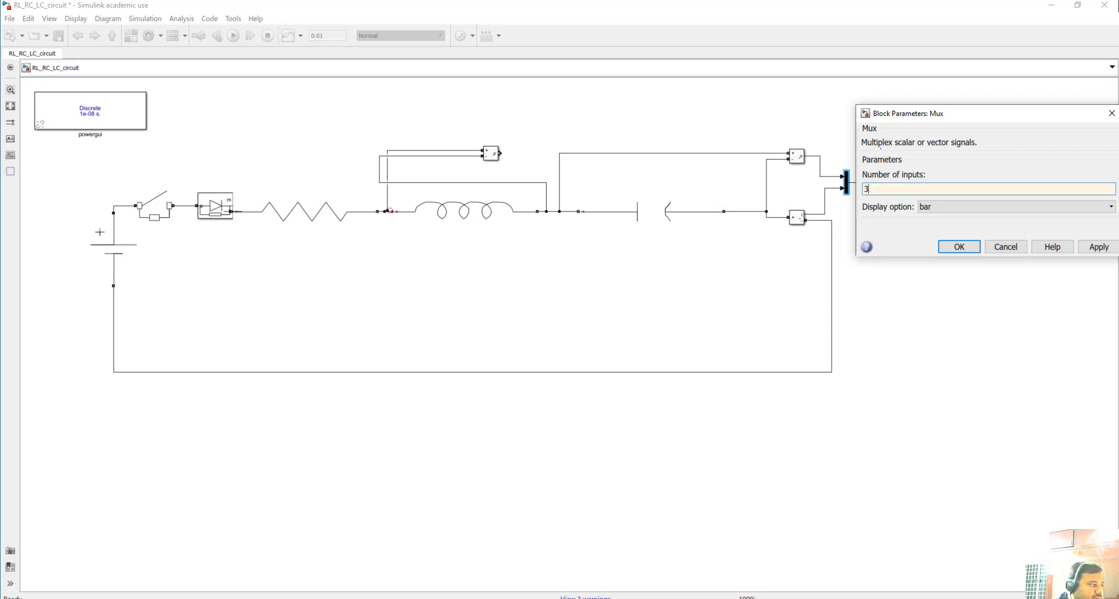
key("Return")
left_click_drag(886, 182, 886, 183)
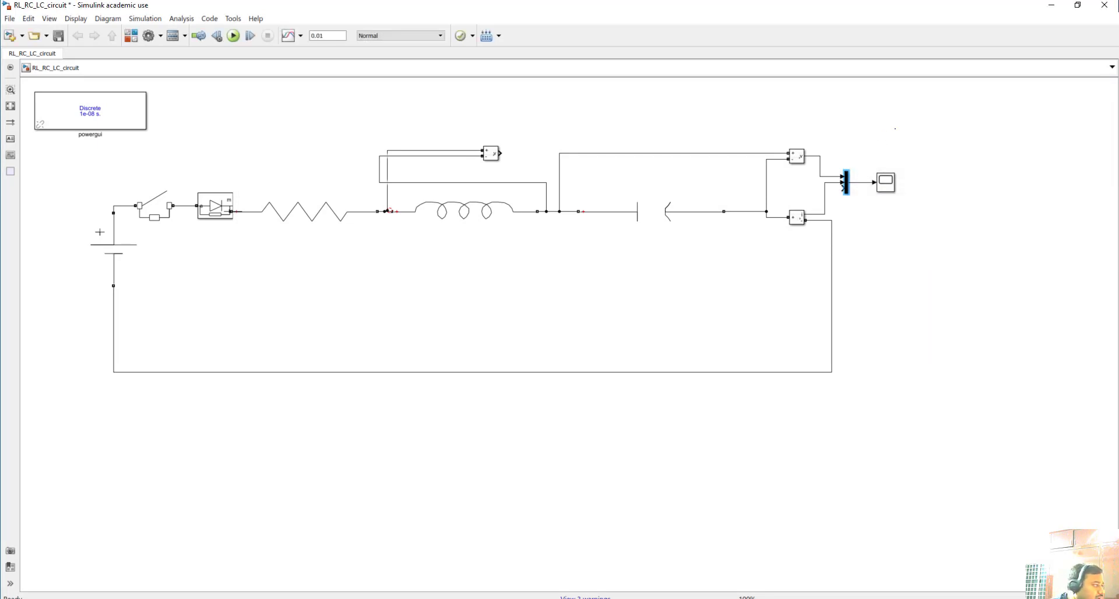
left_click_drag(500, 154, 842, 187)
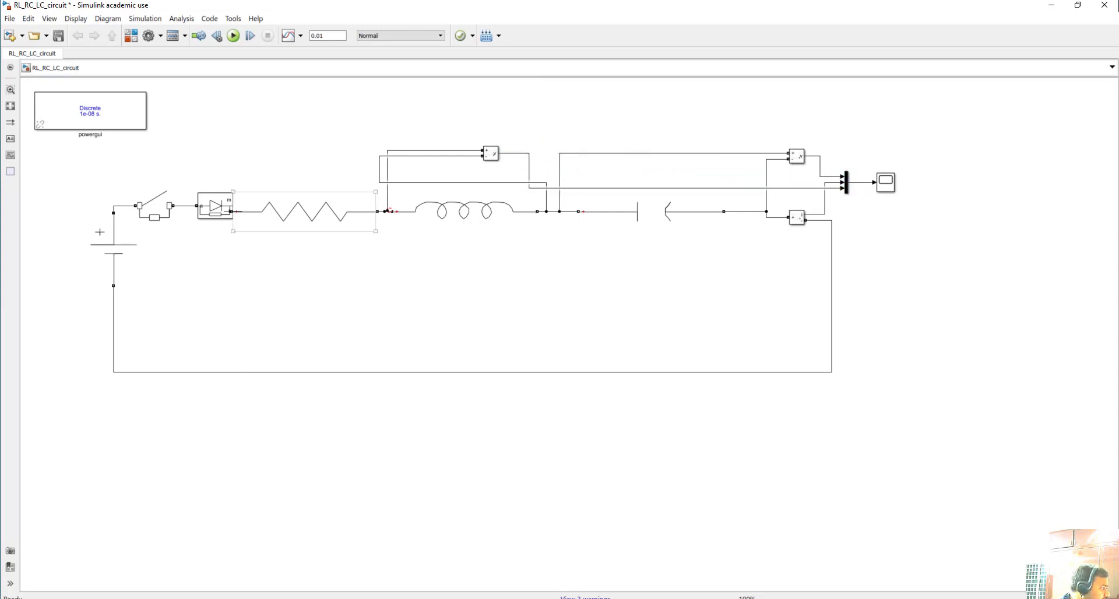
left_click_drag(390, 211, 346, 193)
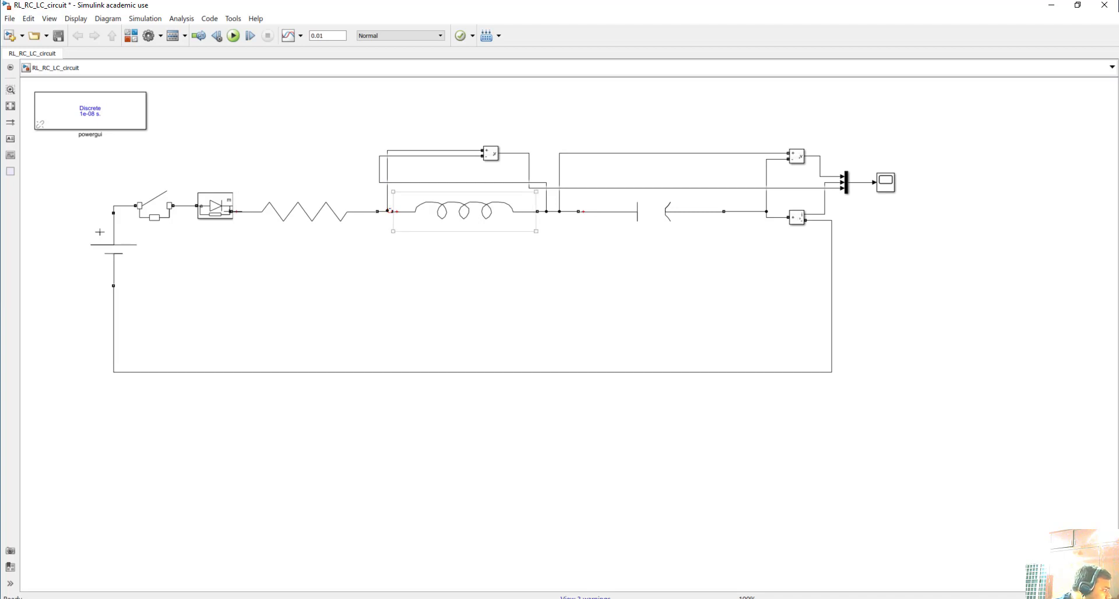
left_click_drag(389, 211, 357, 252)
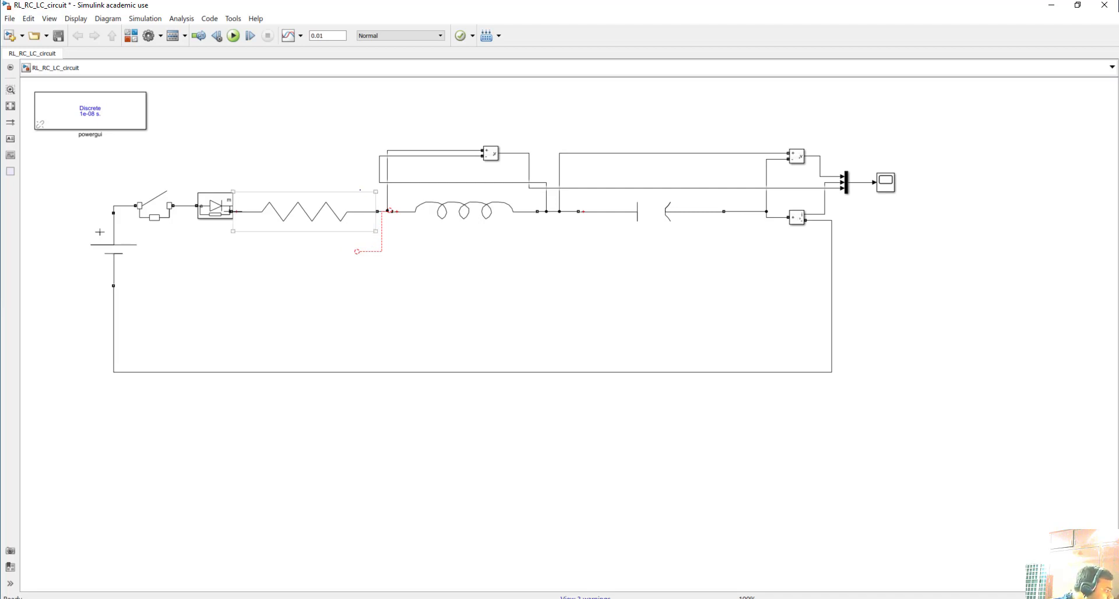
left_click_drag(355, 172, 414, 287)
left_click(413, 285)
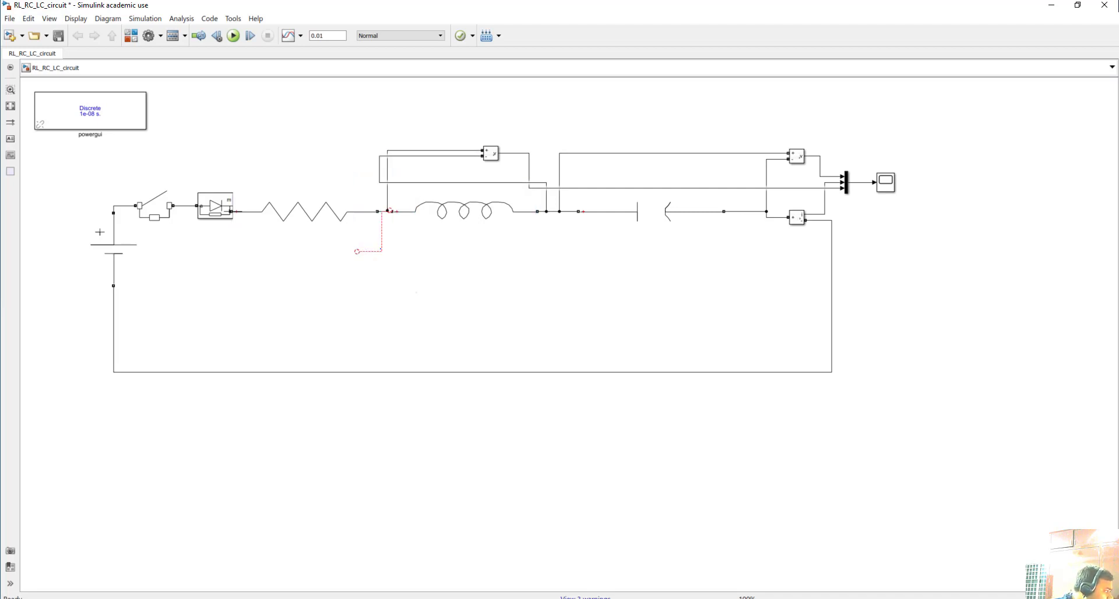
left_click(380, 244)
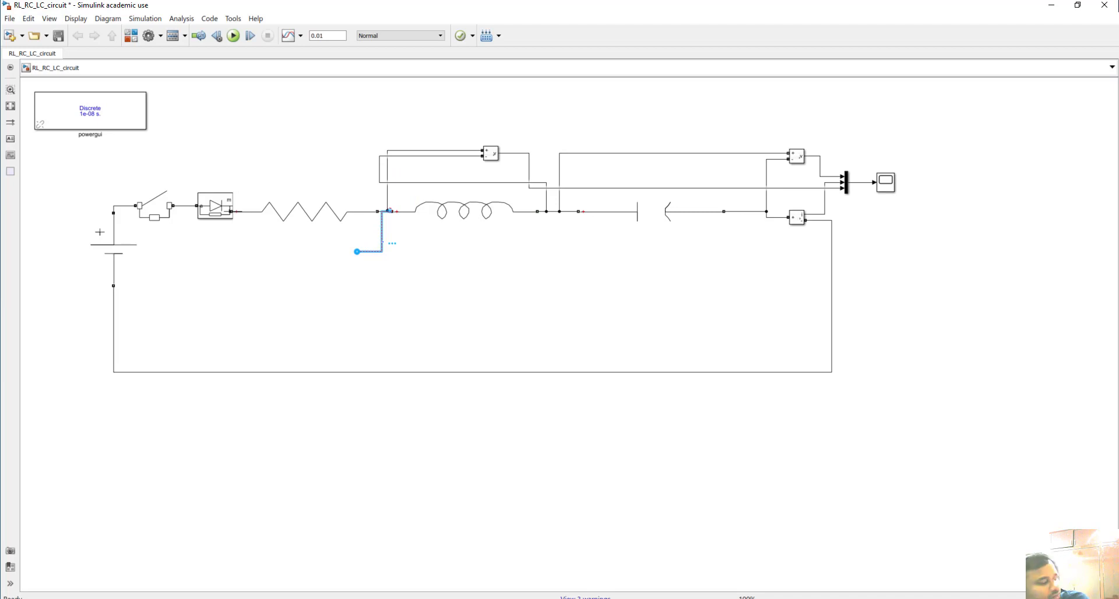
key("Delete")
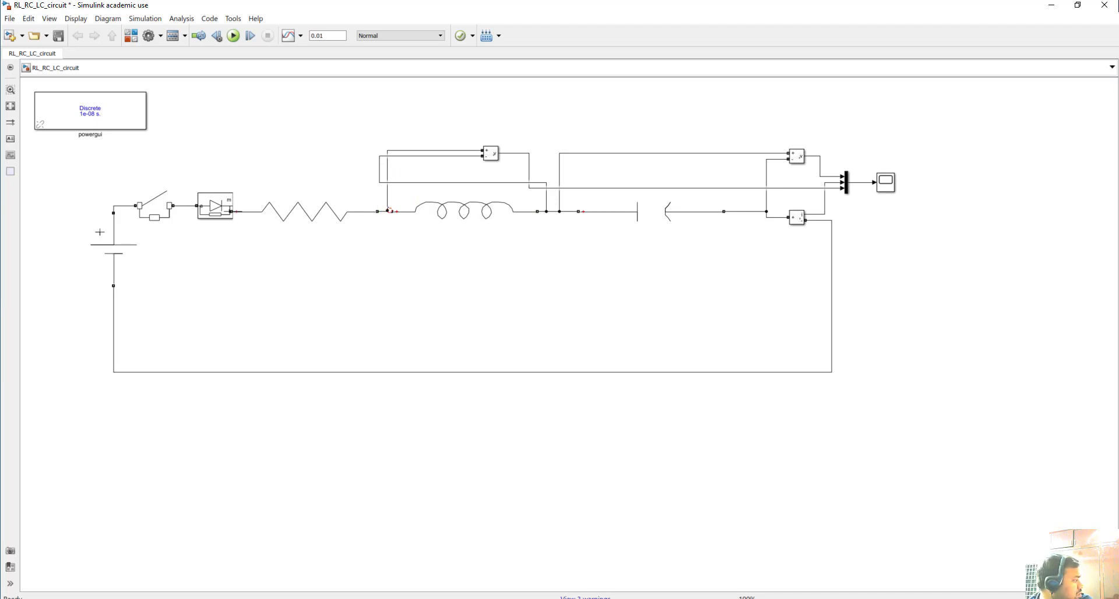
left_click(387, 206)
key("Delete")
key("Delete")
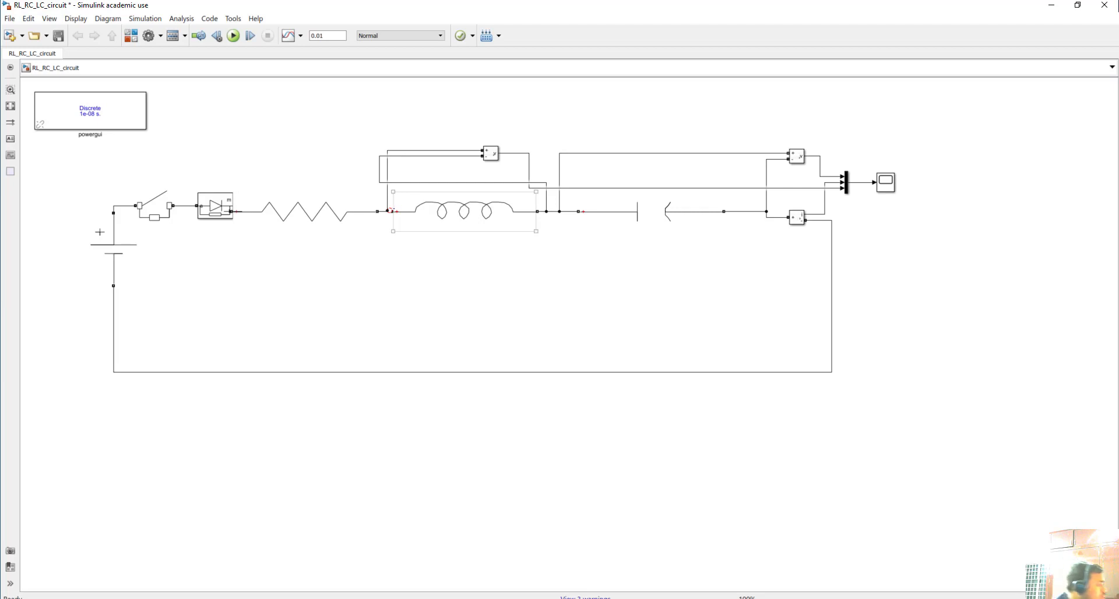
Step: Shift the inductor and resistor to rearrange the junction between them, and delete the stray unconnected wire segment below
left_click_drag(390, 211, 425, 260)
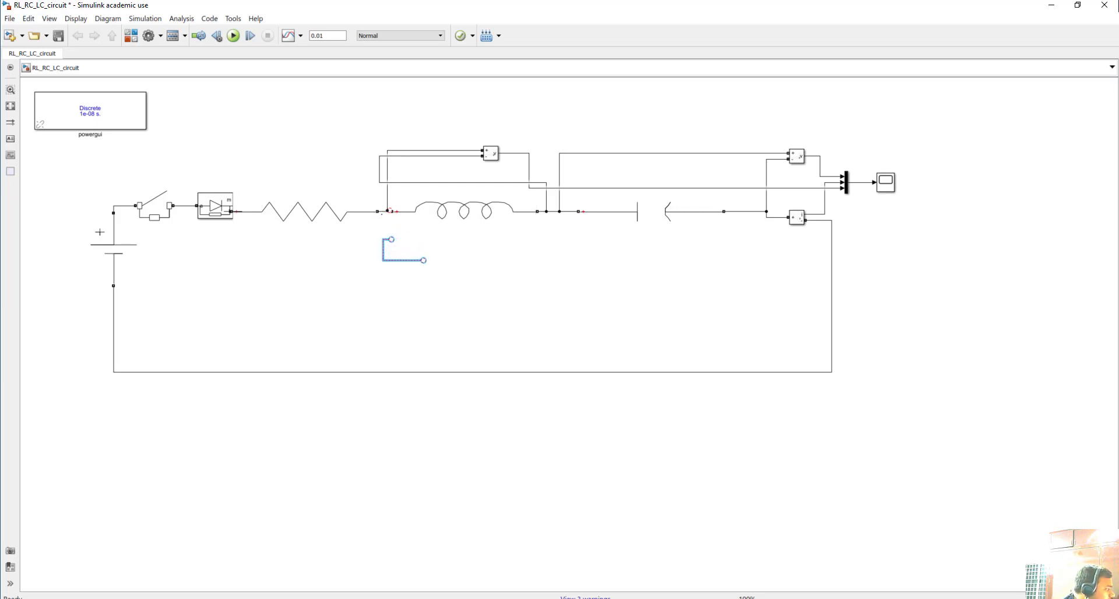
mouse_move(417, 210)
left_mouse_down()
mouse_move(433, 210)
mouse_move(405, 214)
left_mouse_up()
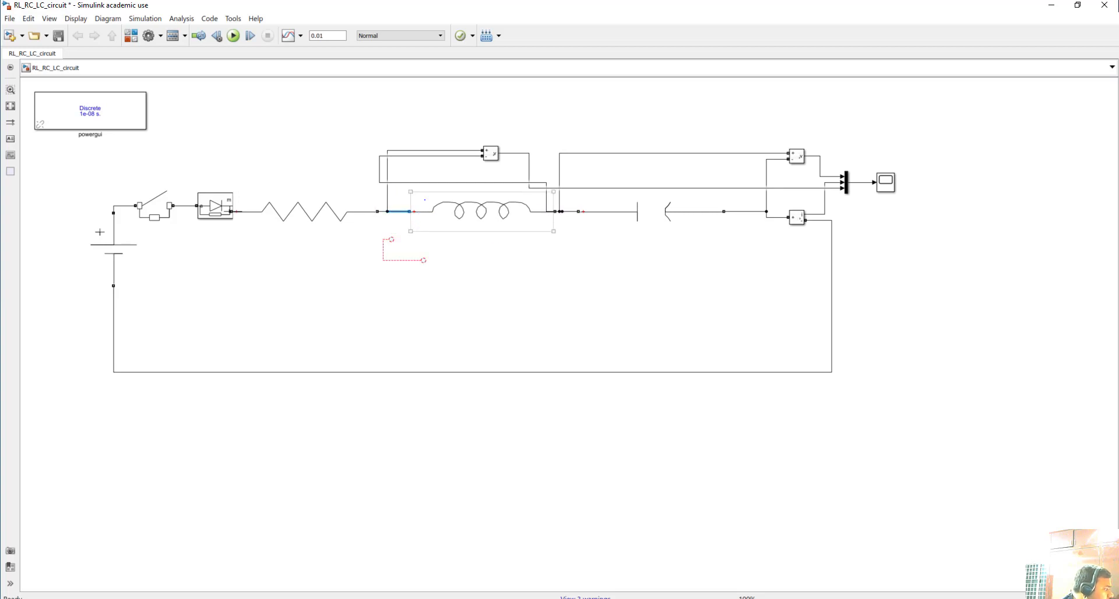
left_click(425, 200)
left_click(444, 245)
left_click_drag(445, 223, 382, 243)
left_click(375, 231)
left_click_drag(452, 284, 375, 233)
left_click(411, 259)
left_click(410, 260)
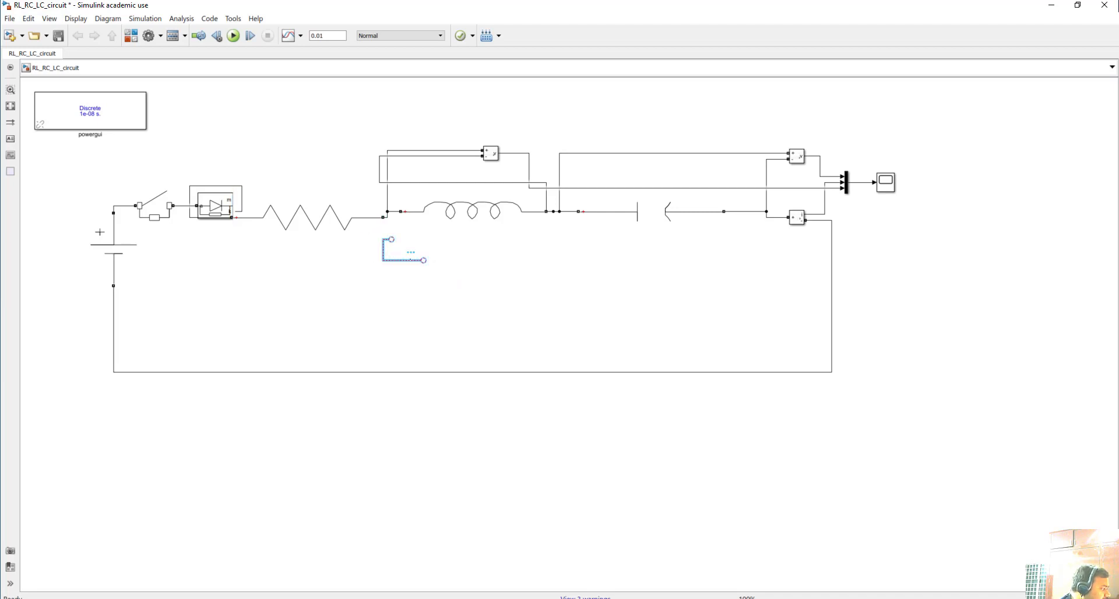
key("Delete")
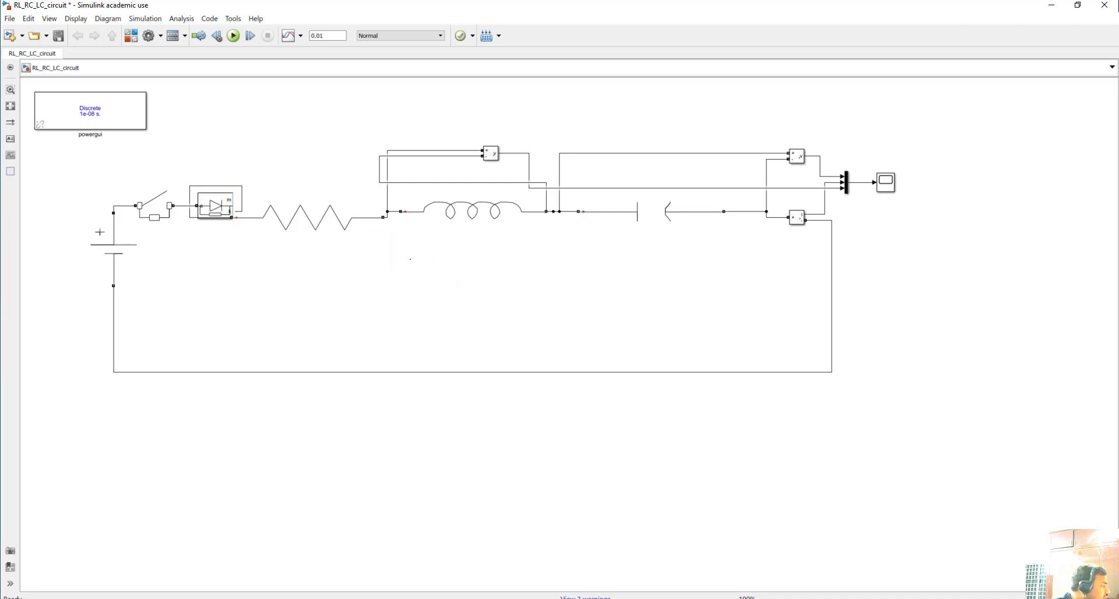
Step: Move the resistor slightly away from the diode and reroute their connecting wire directly between the two blocks
mouse_move(265, 210)
left_mouse_down()
mouse_move(291, 211)
mouse_move(279, 210)
left_mouse_up()
left_click(218, 302)
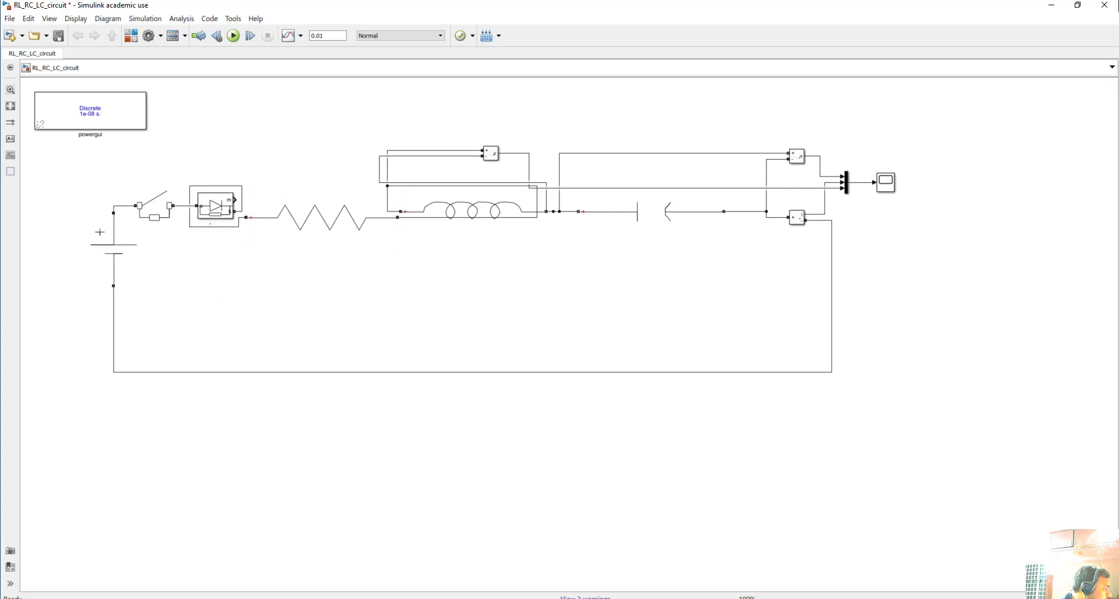
left_click(211, 221)
left_click_drag(201, 186, 241, 215)
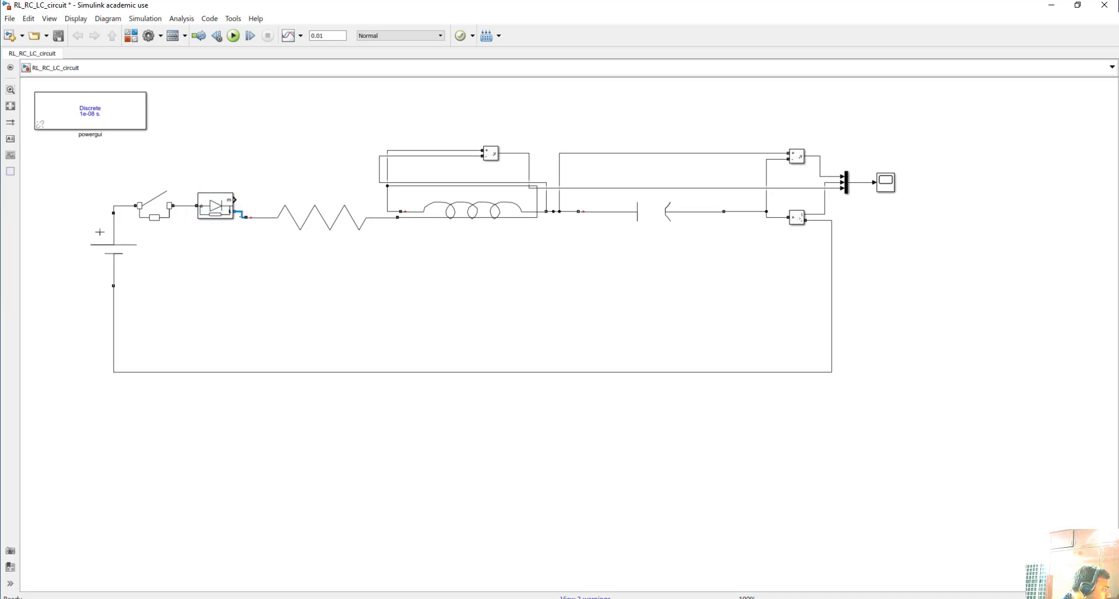
Step: Run the simulation with the added inductor voltage signal and scale the scope axes to fit all three traces
left_click(233, 36)
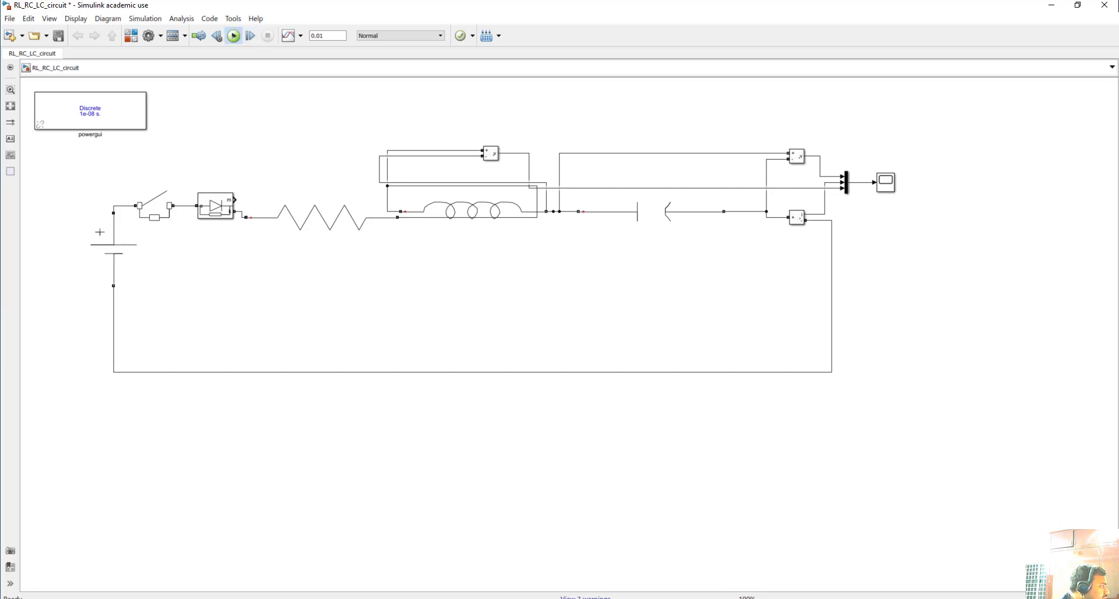
double_click(887, 181)
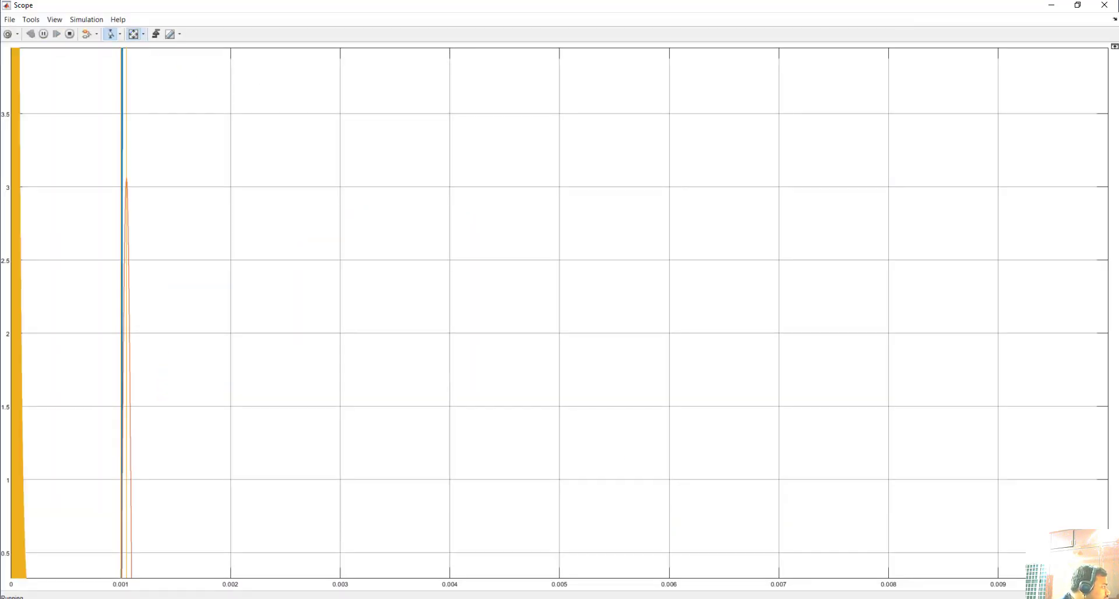
left_click(133, 34)
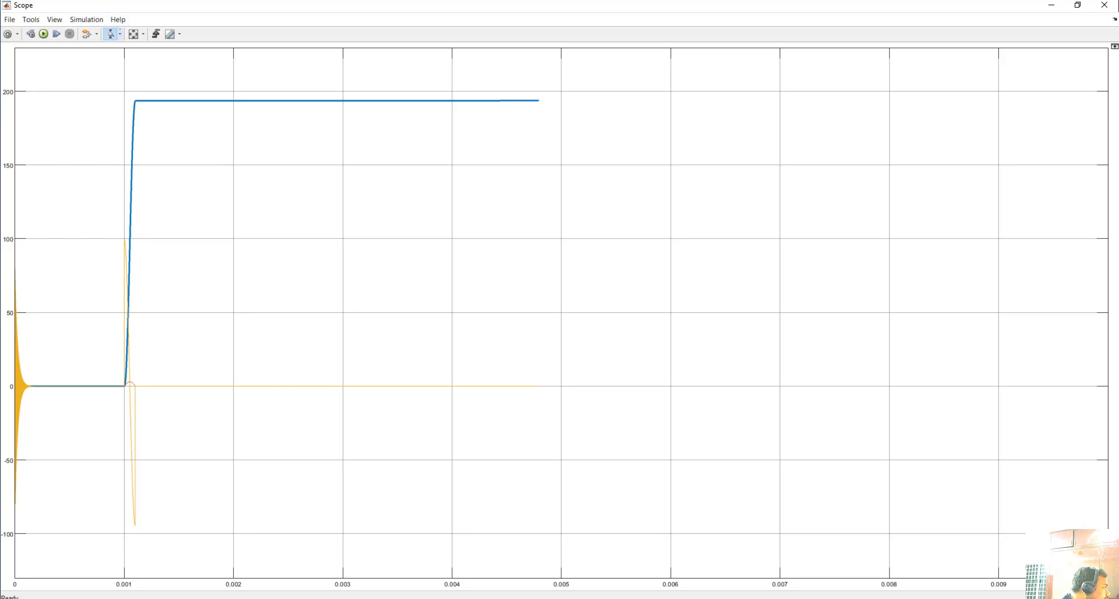
Step: Zoom the scope's time axis to about 0.95 to 1.15 ms to compare inductor voltage, capacitor voltage and current
left_click(119, 34)
left_click(112, 62)
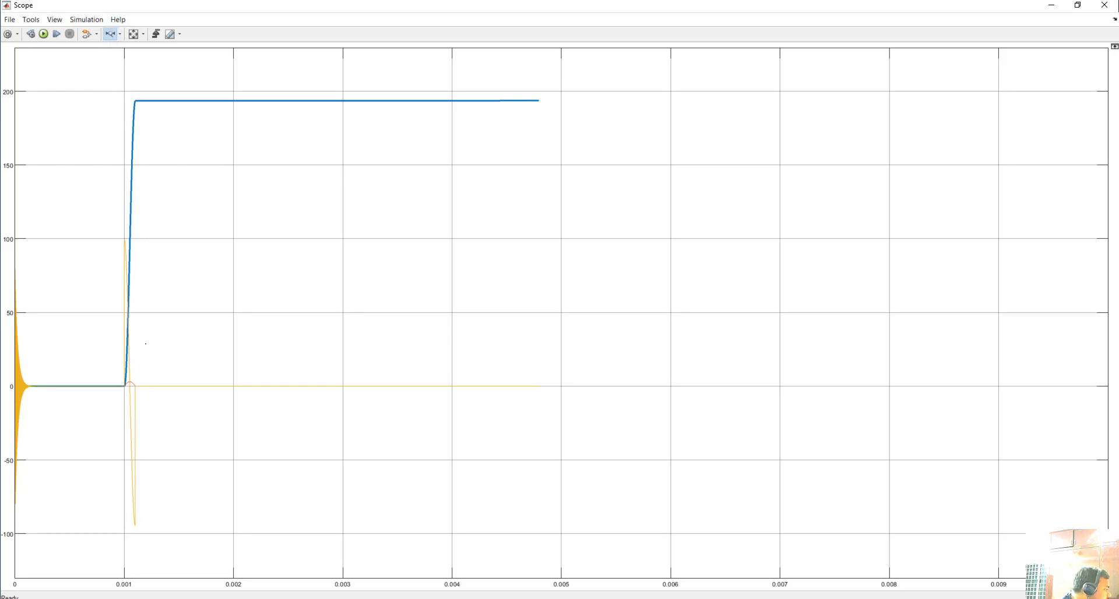
left_click_drag(90, 330, 239, 330)
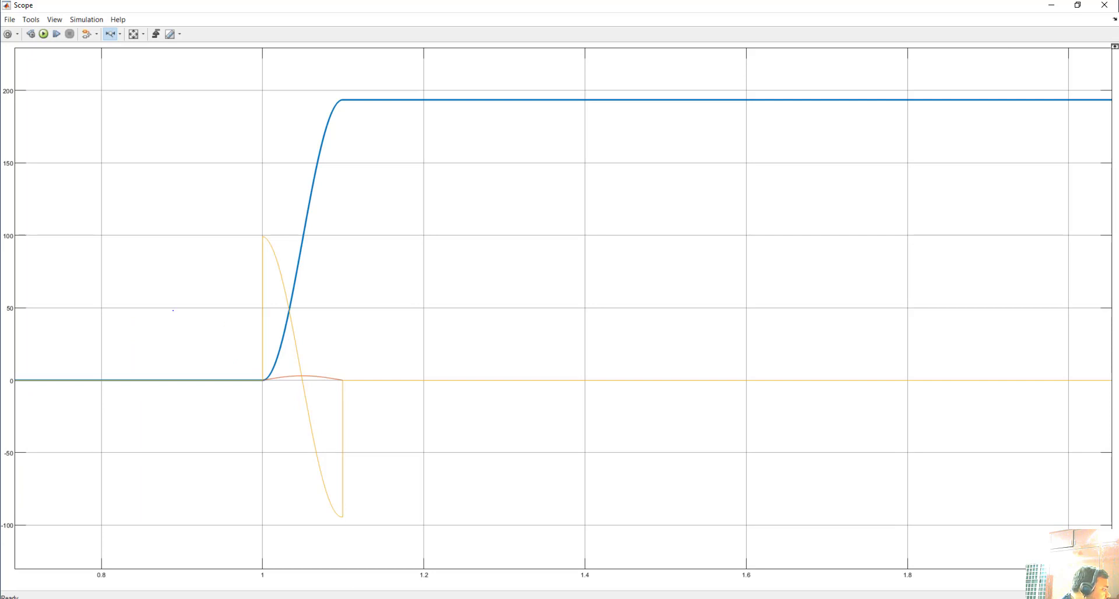
left_click_drag(173, 311, 454, 311)
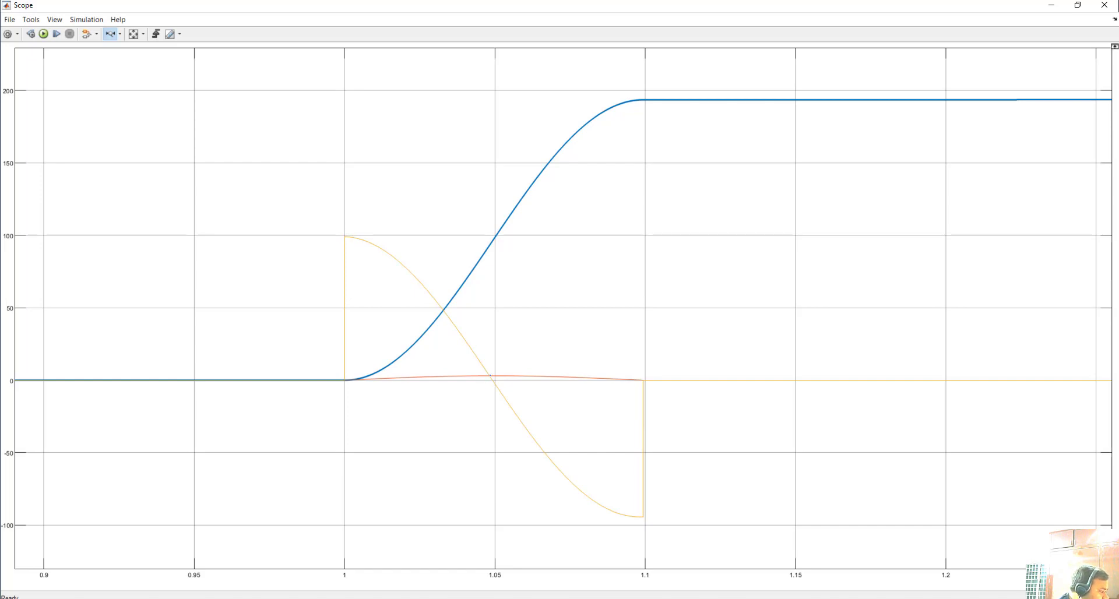
left_click(489, 376)
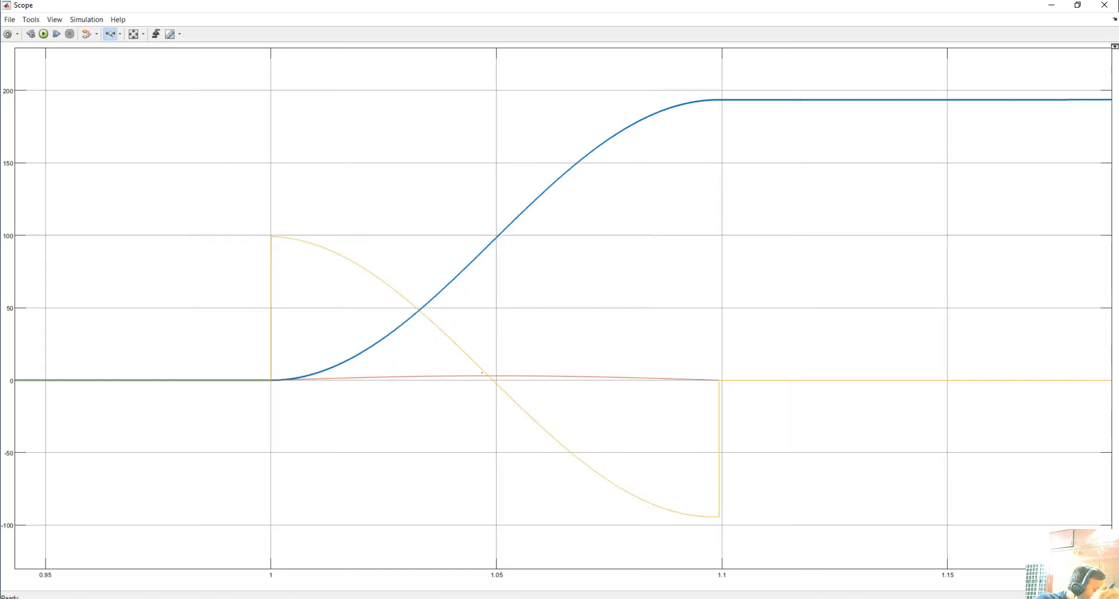